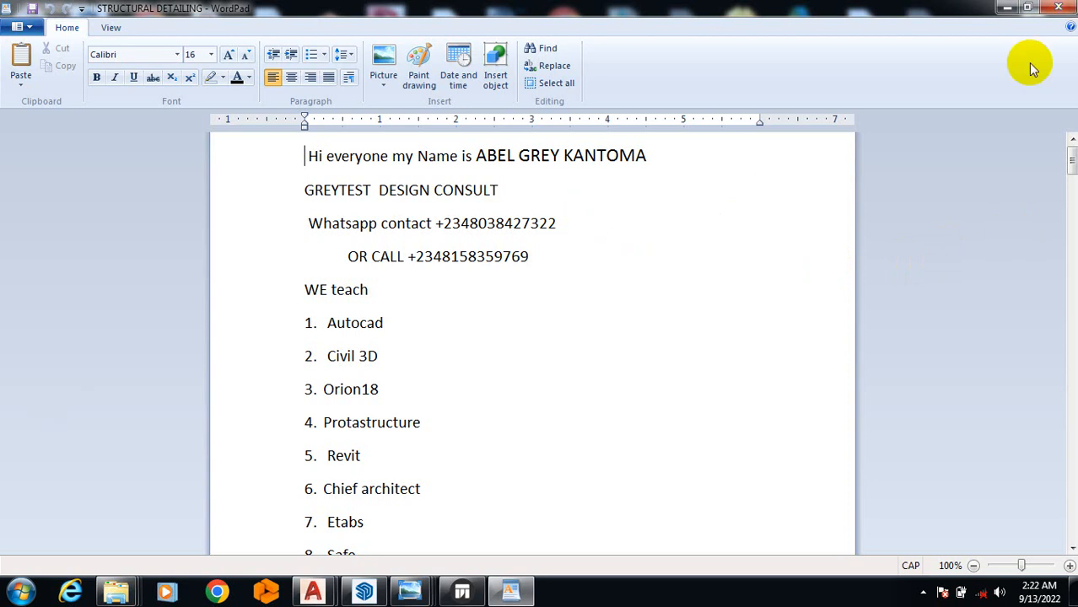
# Step: Switch to Twinmotion and start a new empty scene in place of the open warehouse project
pyautogui.click(1006, 8)
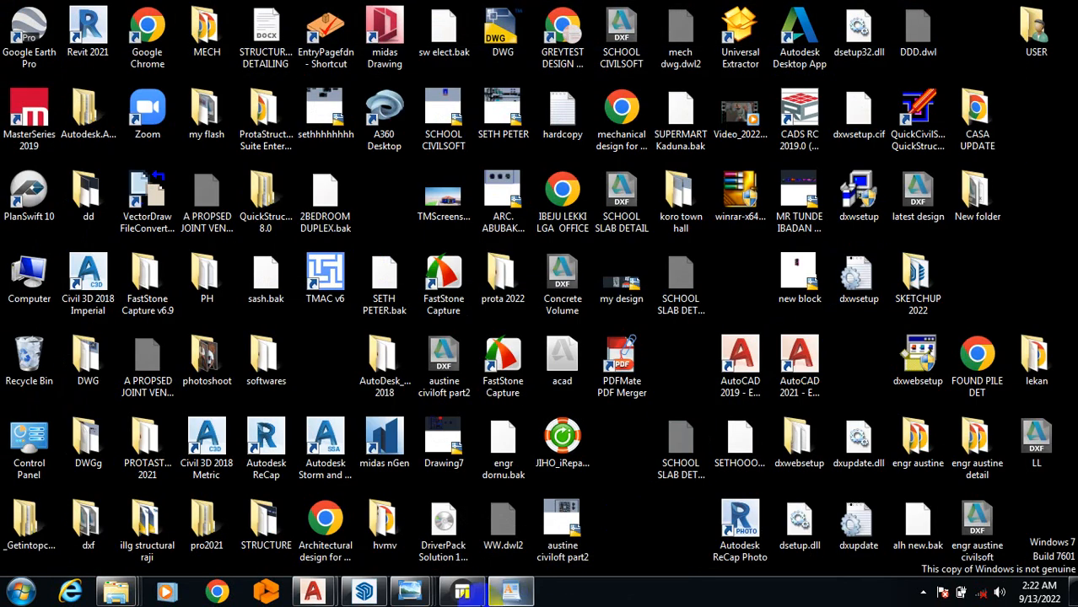
pyautogui.click(461, 592)
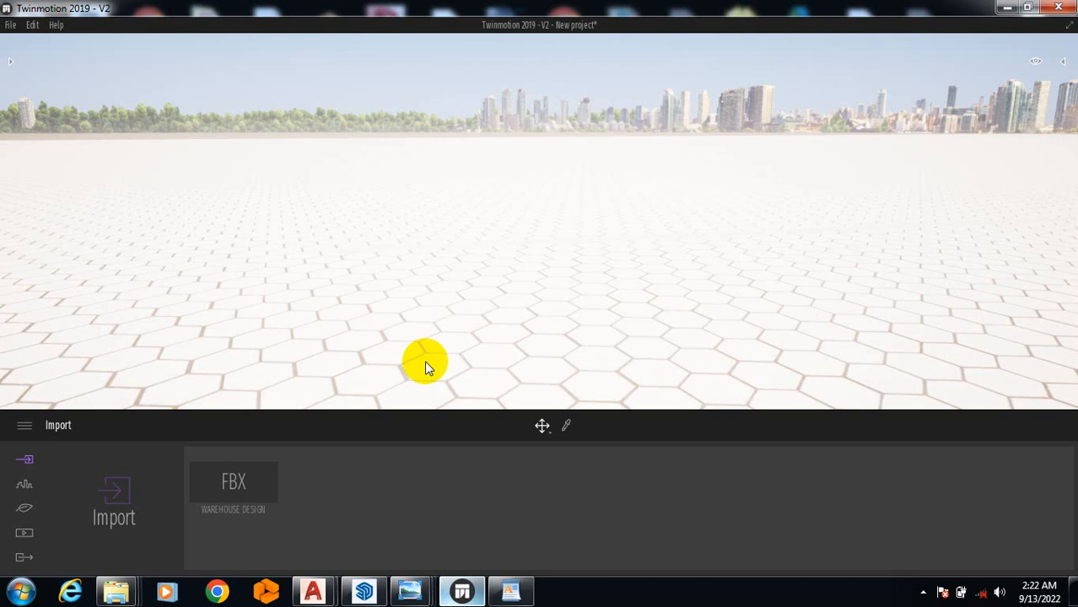
pyautogui.click(14, 29)
pyautogui.click(180, 33)
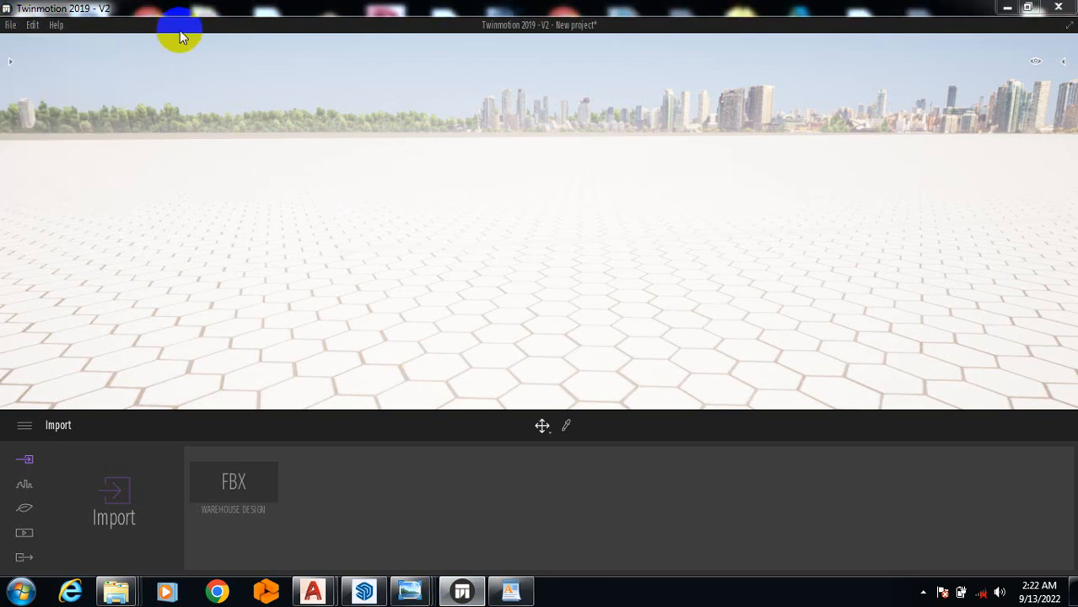
pyautogui.click(560, 361)
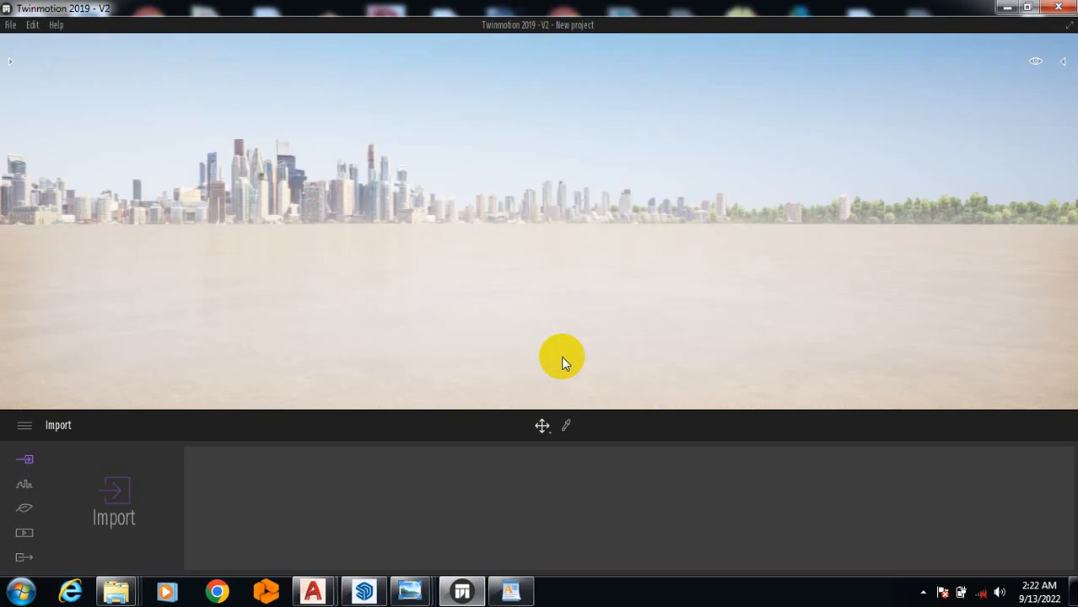
# Step: Open the import dialog for geometry files
pyautogui.click(172, 486)
pyautogui.click(594, 25)
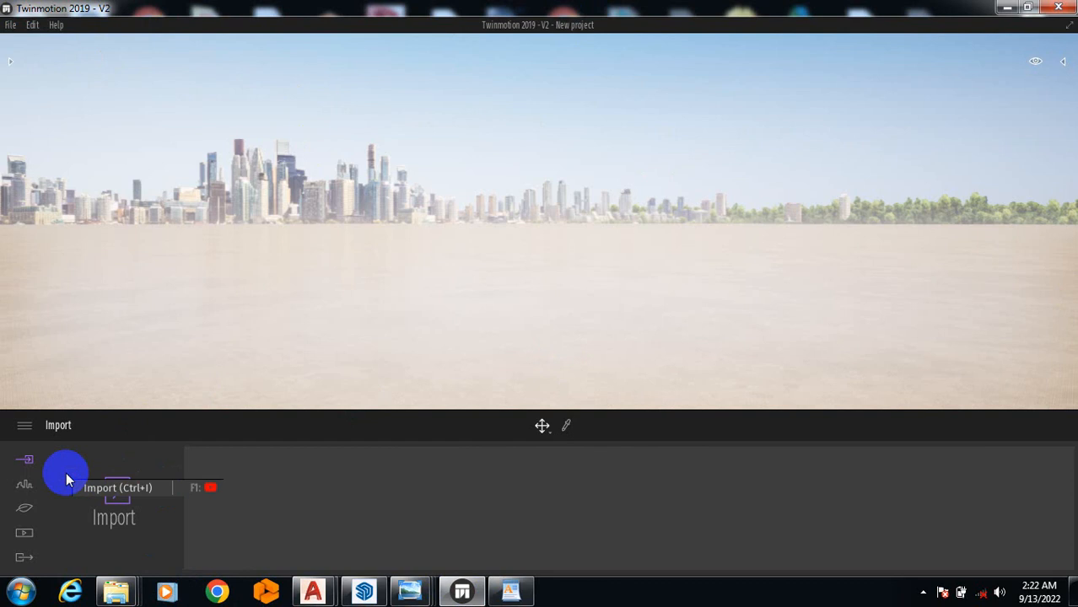
pyautogui.click(108, 500)
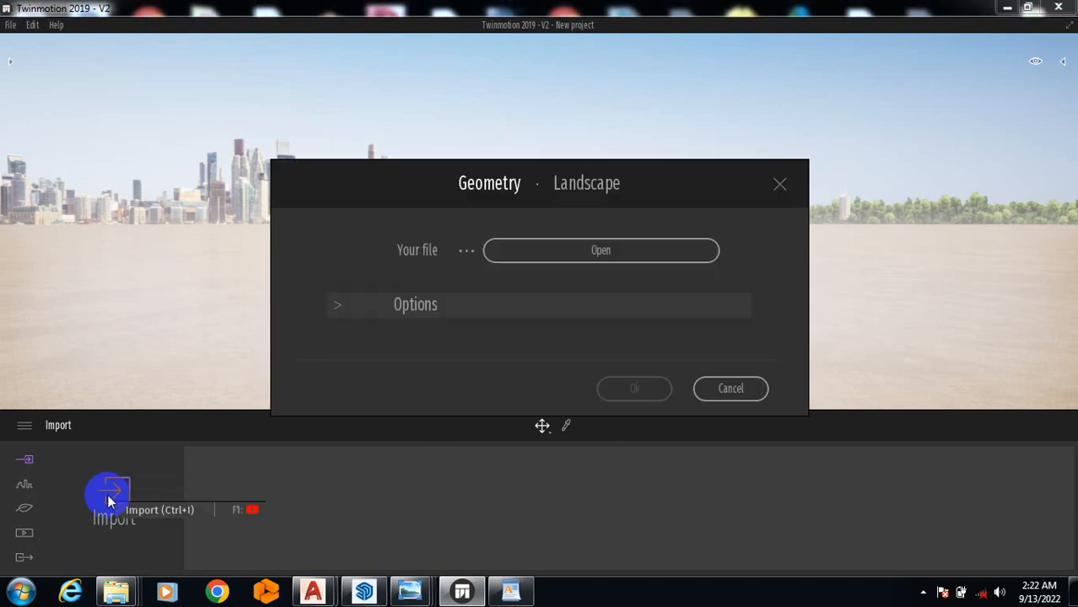
# Step: Switch to the warehouse model in SketchUp and review the file types offered for 3D model export, then close without exporting
pyautogui.click(365, 590)
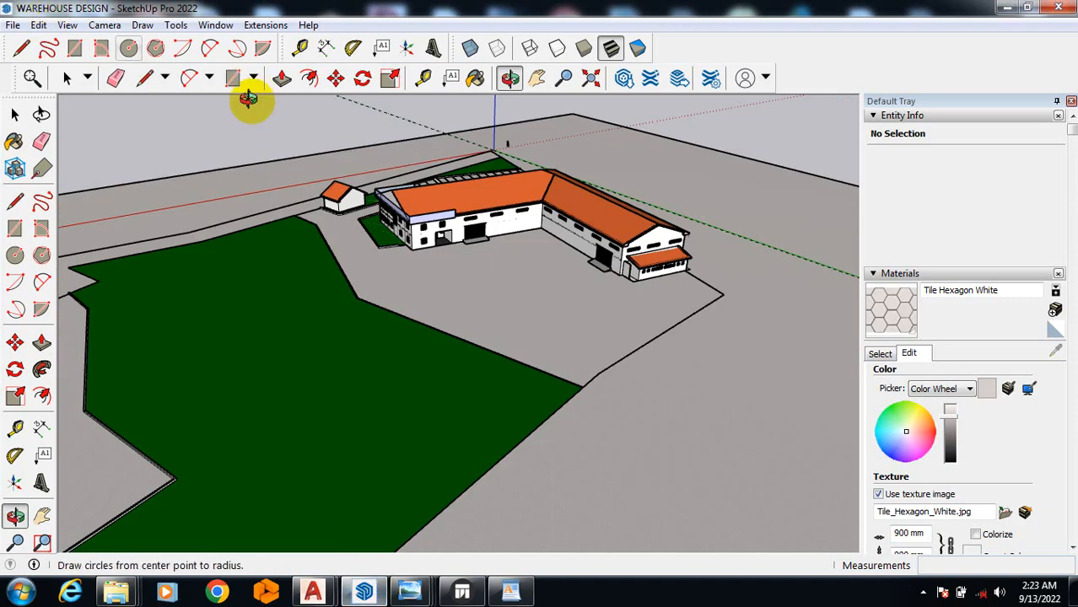
pyautogui.moveTo(615, 278)
pyautogui.mouseDown()
pyautogui.moveTo(505, 325)
pyautogui.moveTo(465, 319)
pyautogui.moveTo(511, 248)
pyautogui.moveTo(679, 266)
pyautogui.moveTo(654, 221)
pyautogui.moveTo(457, 222)
pyautogui.moveTo(707, 158)
pyautogui.moveTo(645, 270)
pyautogui.mouseUp()
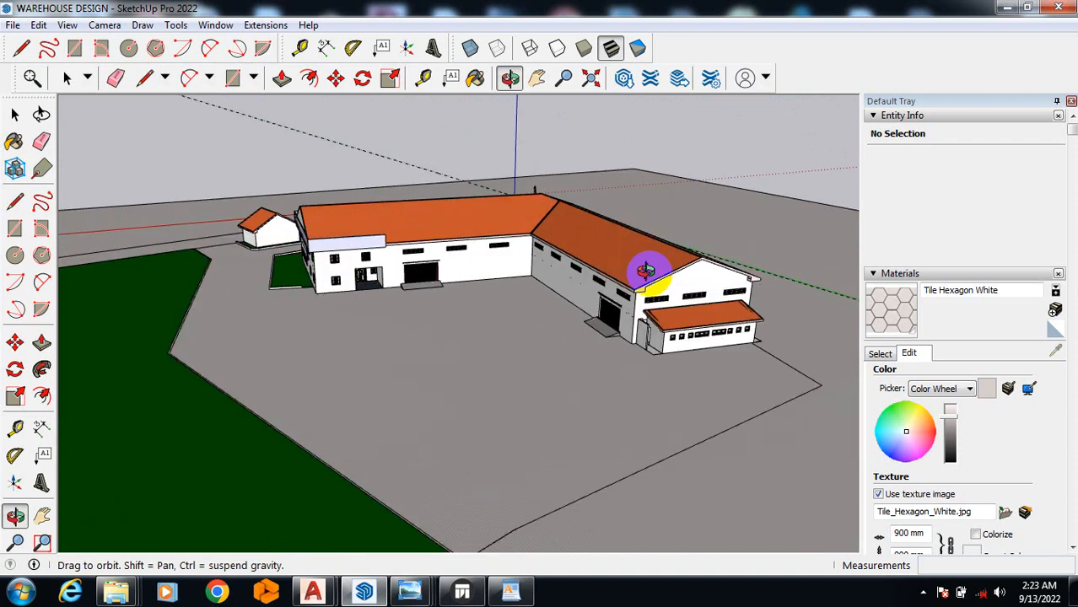
pyautogui.click(13, 24)
pyautogui.moveTo(125, 312)
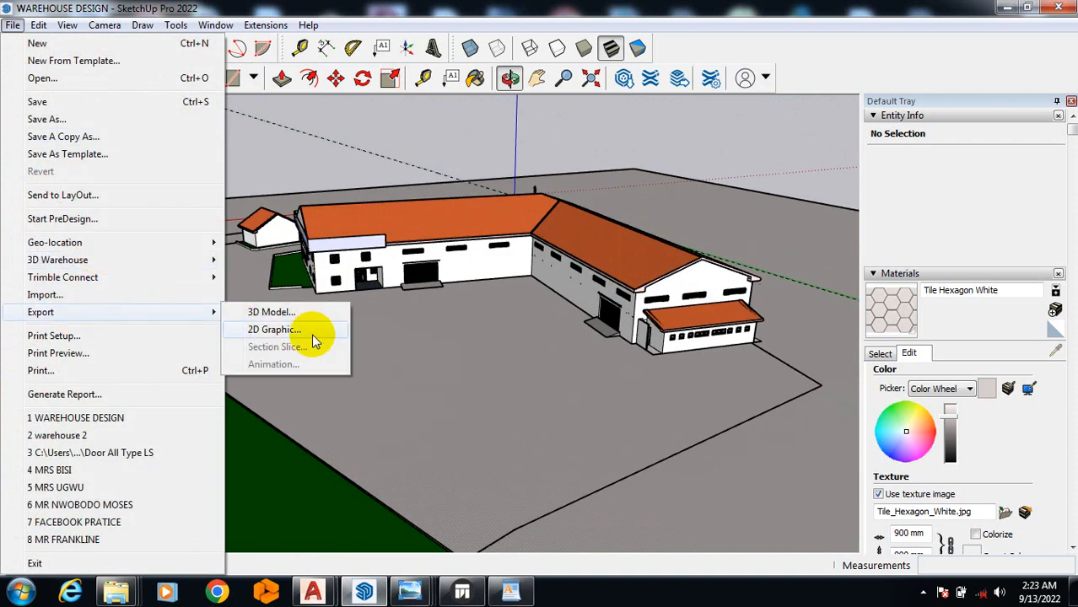
pyautogui.click(316, 313)
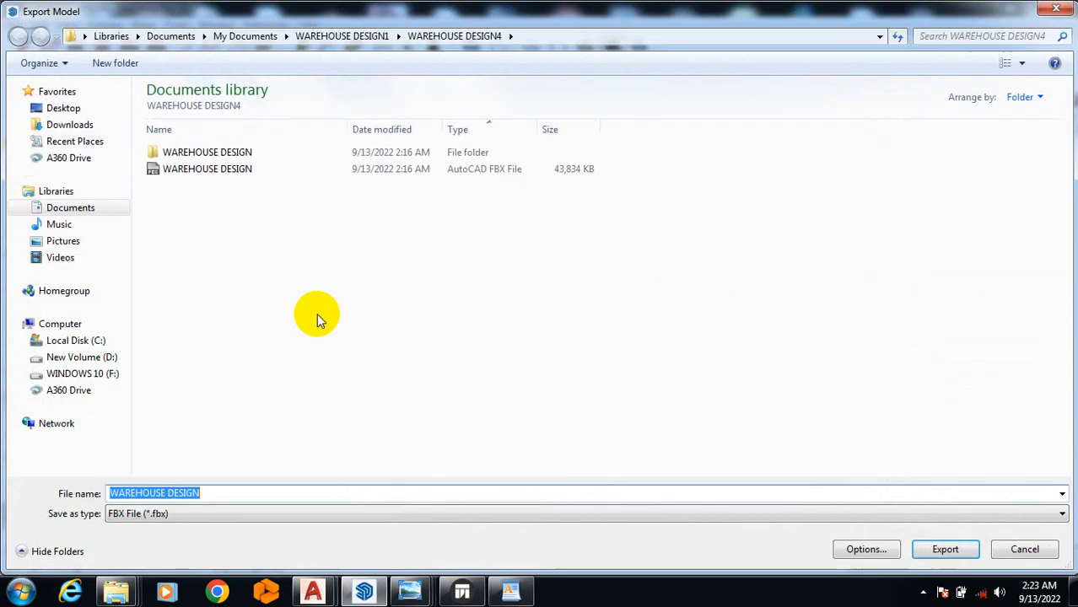
pyautogui.click(564, 521)
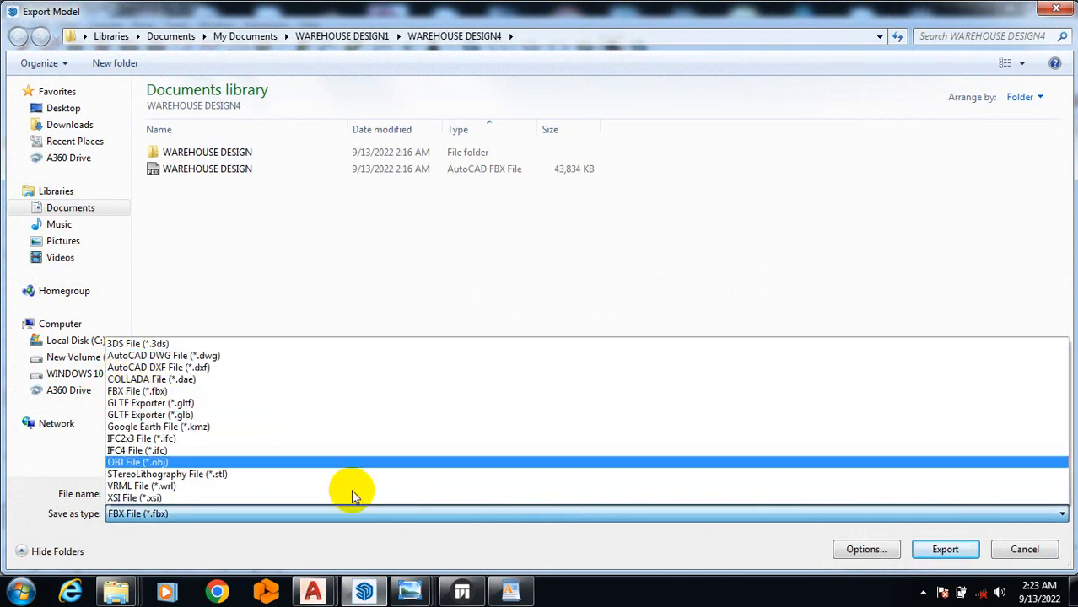
pyautogui.click(476, 567)
pyautogui.click(1057, 9)
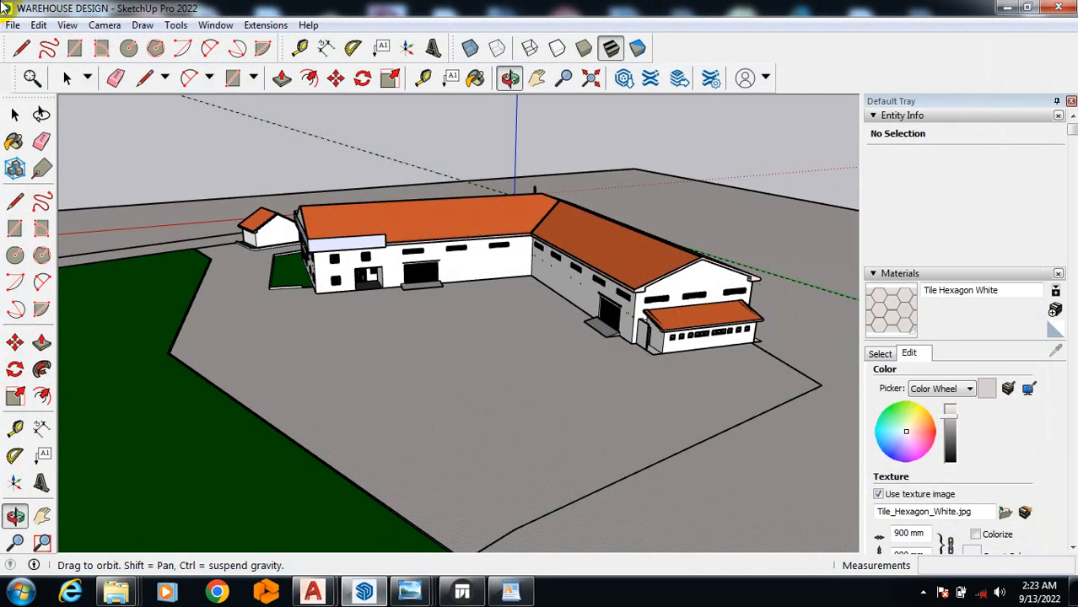
# Step: Revisit the 3D model export settings with the FBX file type and close them without exporting
pyautogui.click(14, 24)
pyautogui.moveTo(115, 312)
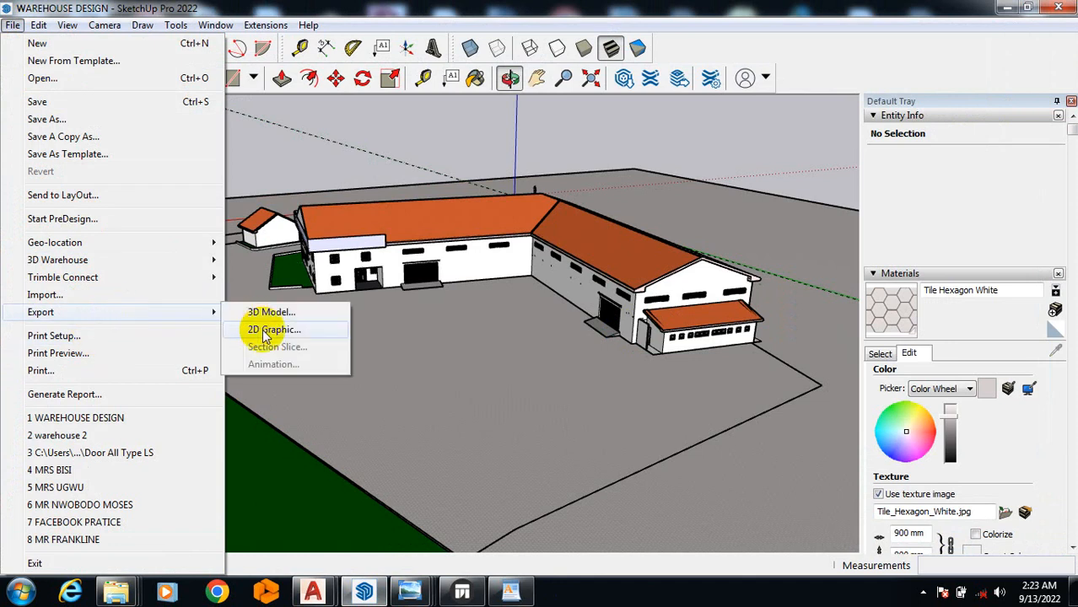
pyautogui.click(268, 311)
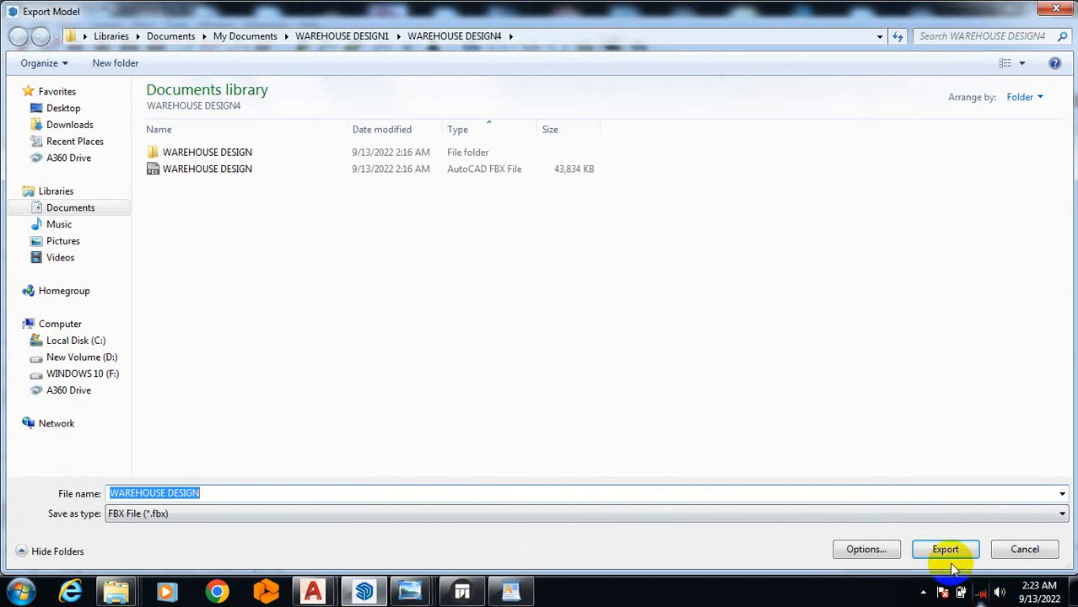
pyautogui.click(1054, 9)
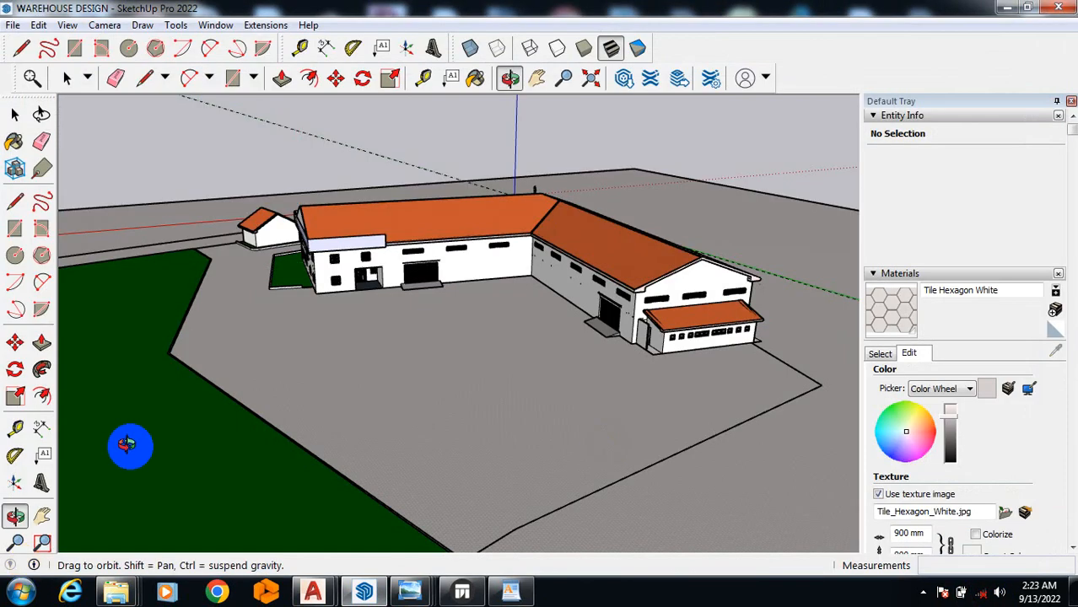
# Step: Look over the whole warehouse site, return to Twinmotion, and check the geometry import dialog without importing a file
pyautogui.scroll(-3, 588, 290)
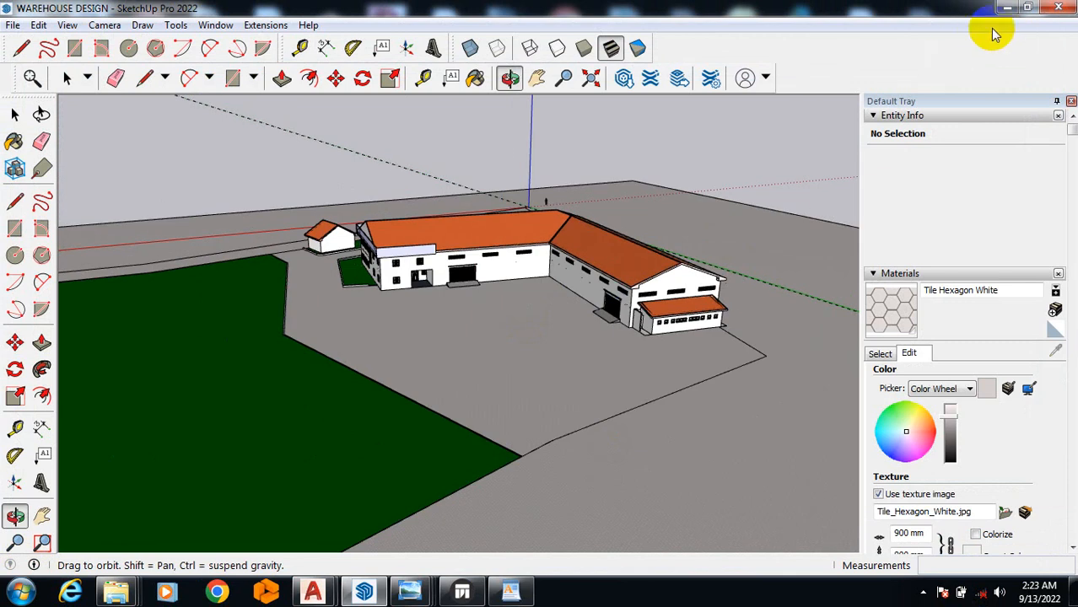
pyautogui.moveTo(481, 197); pyautogui.dragTo(587, 237)
pyautogui.scroll(-3, 539, 262)
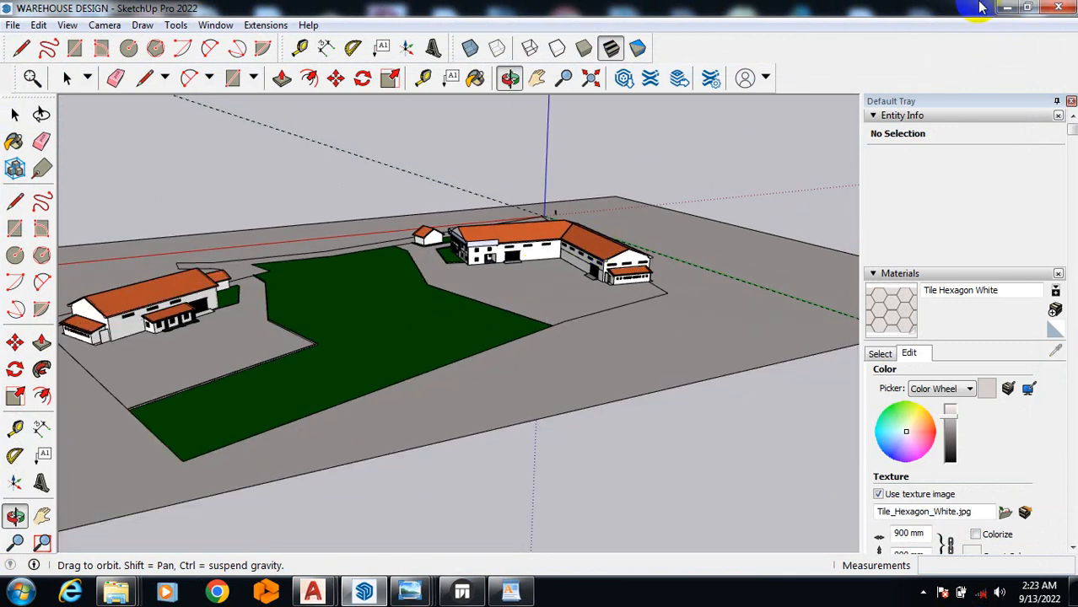
pyautogui.click(1007, 7)
pyautogui.click(469, 393)
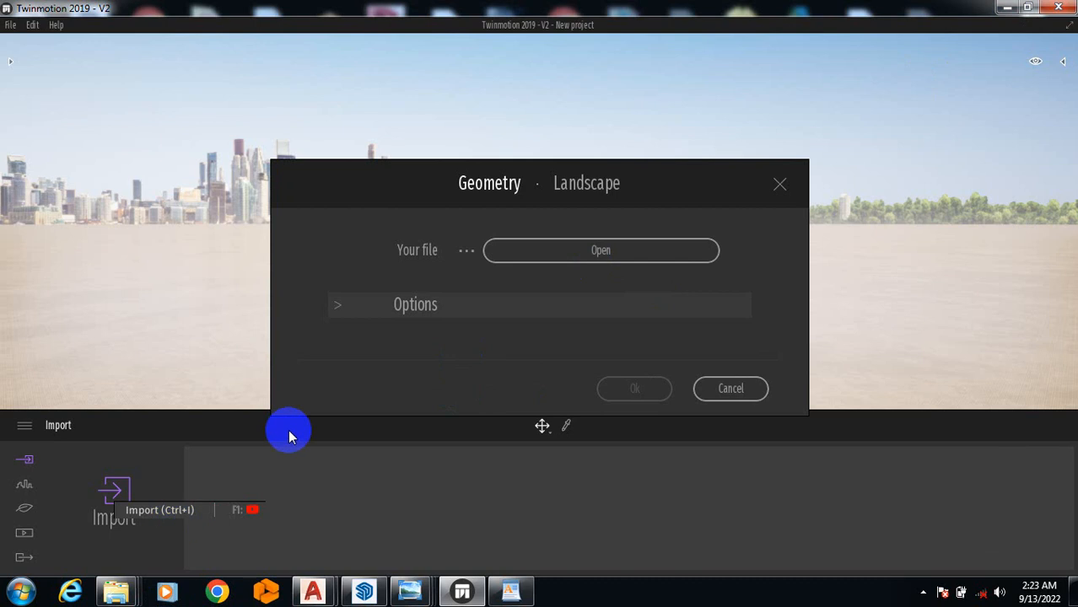
pyautogui.click(779, 183)
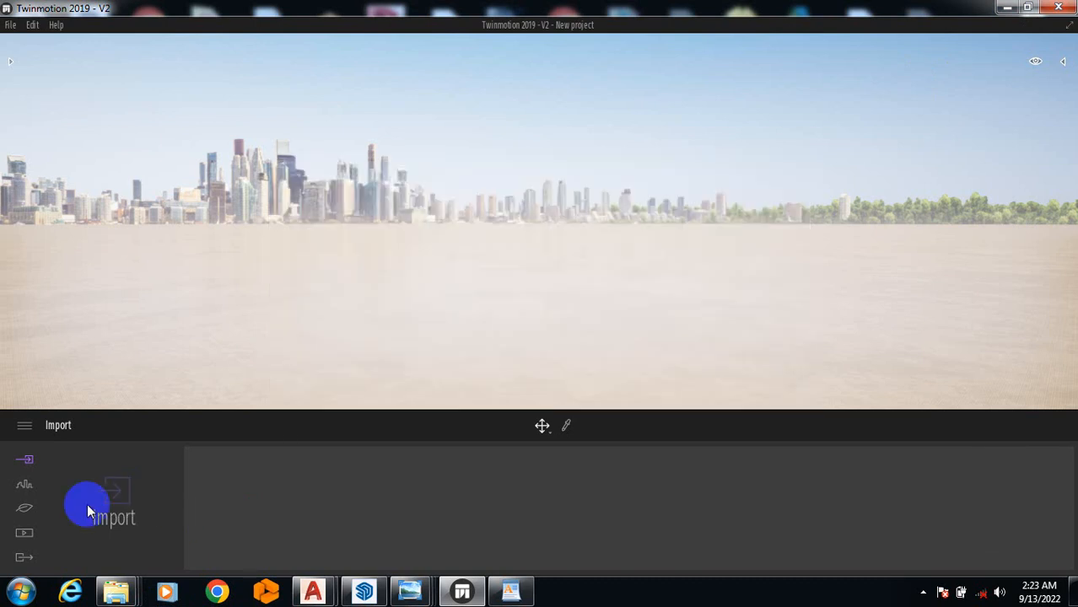
pyautogui.click(117, 503)
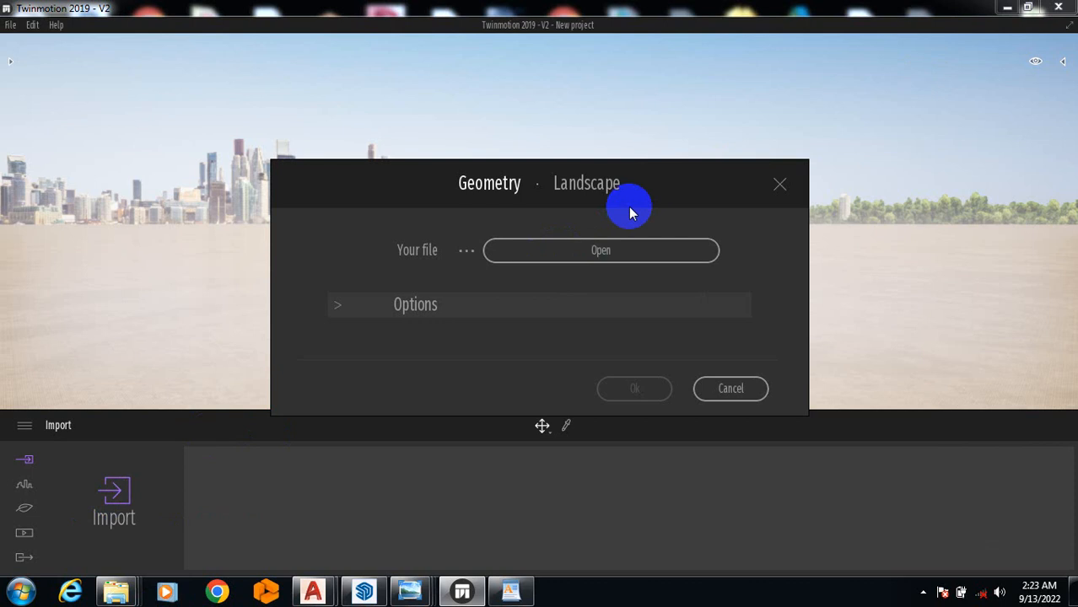
pyautogui.click(779, 185)
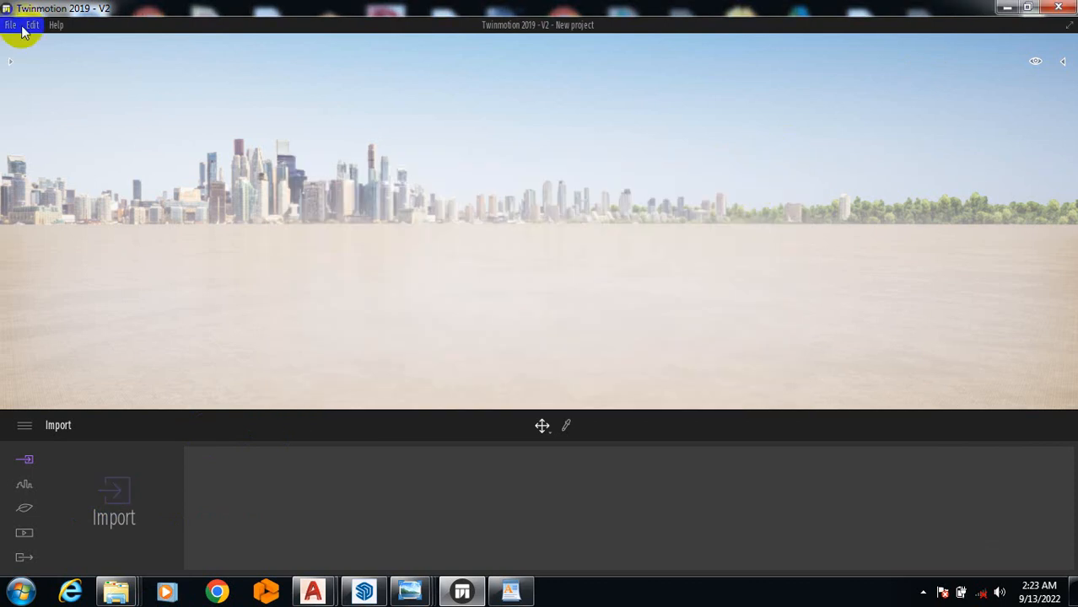
# Step: Open the Twinmotion preferences and examine the unit system options
pyautogui.click(10, 26)
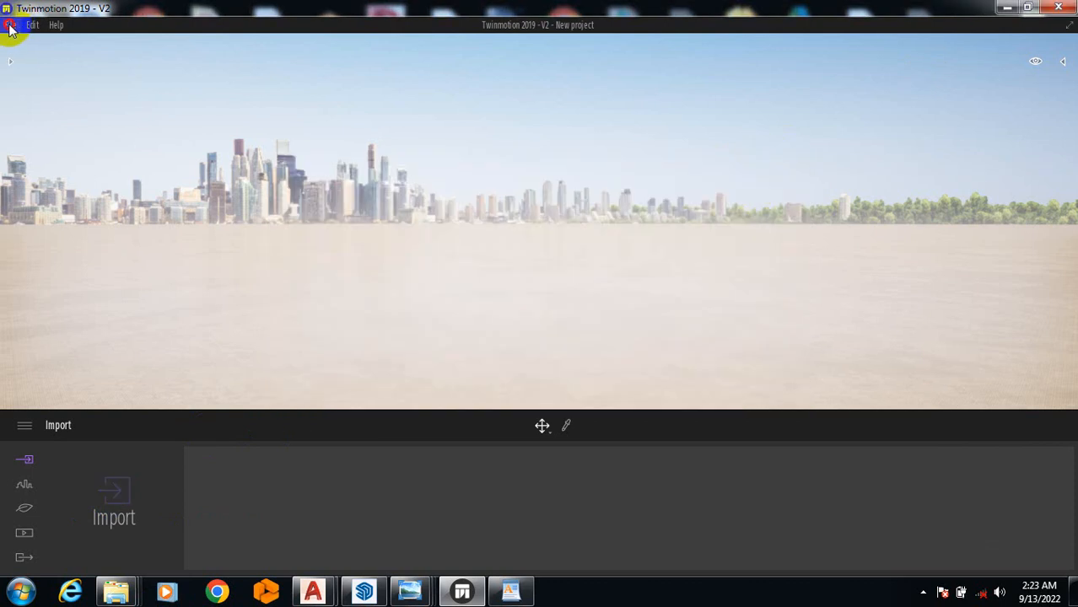
pyautogui.click(10, 26)
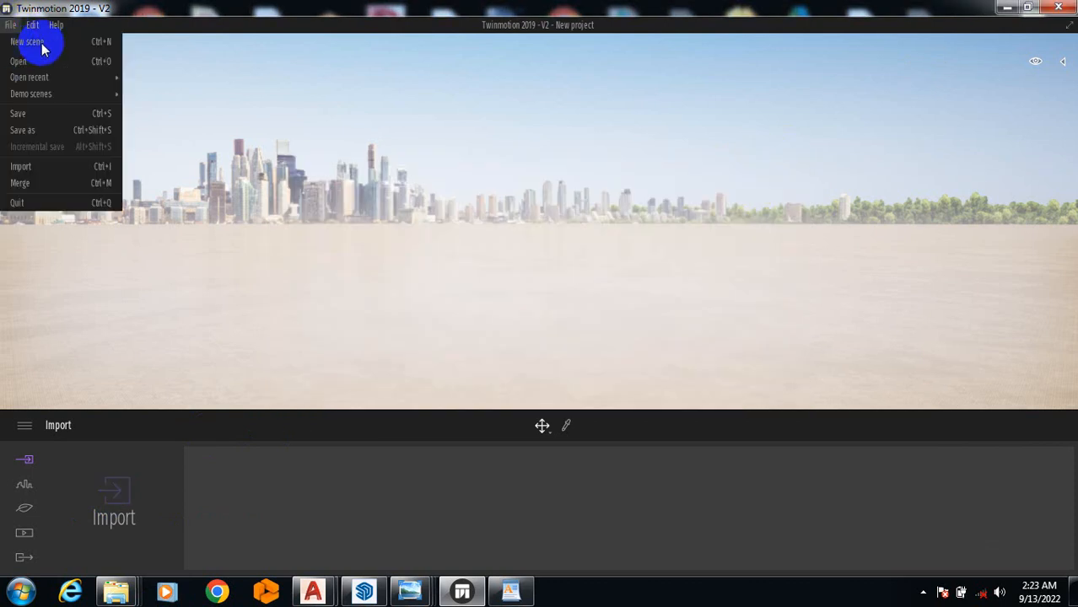
pyautogui.moveTo(38, 29)
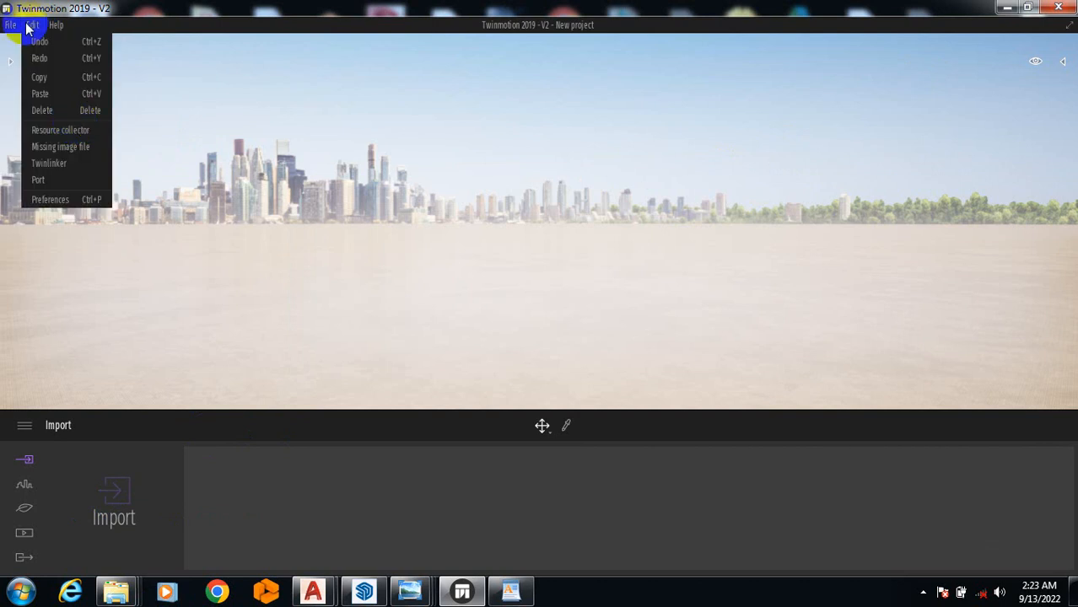
pyautogui.click(48, 200)
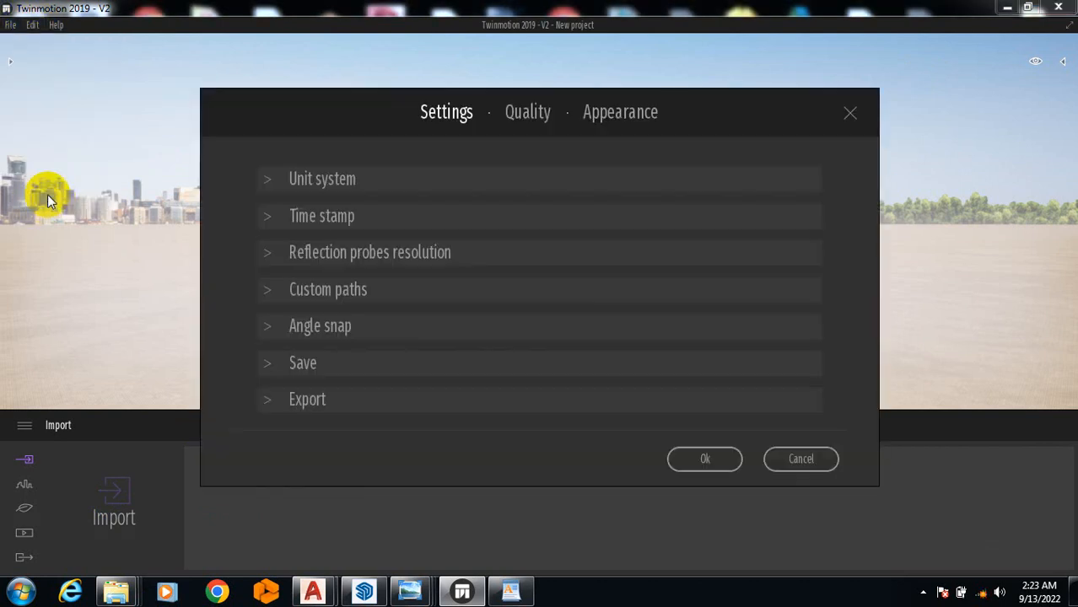
pyautogui.click(270, 179)
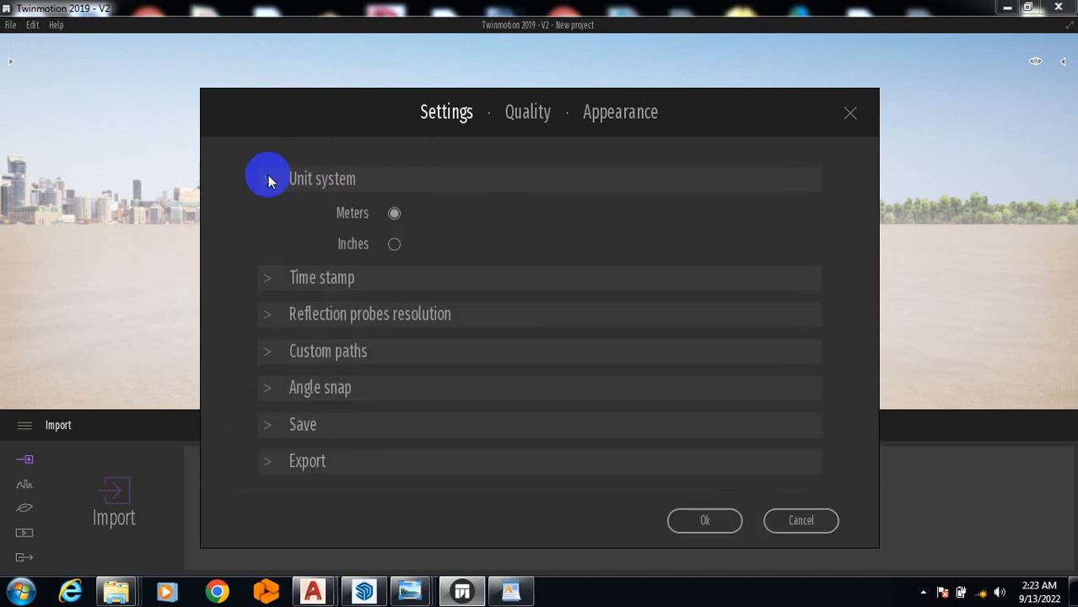
pyautogui.click(268, 177)
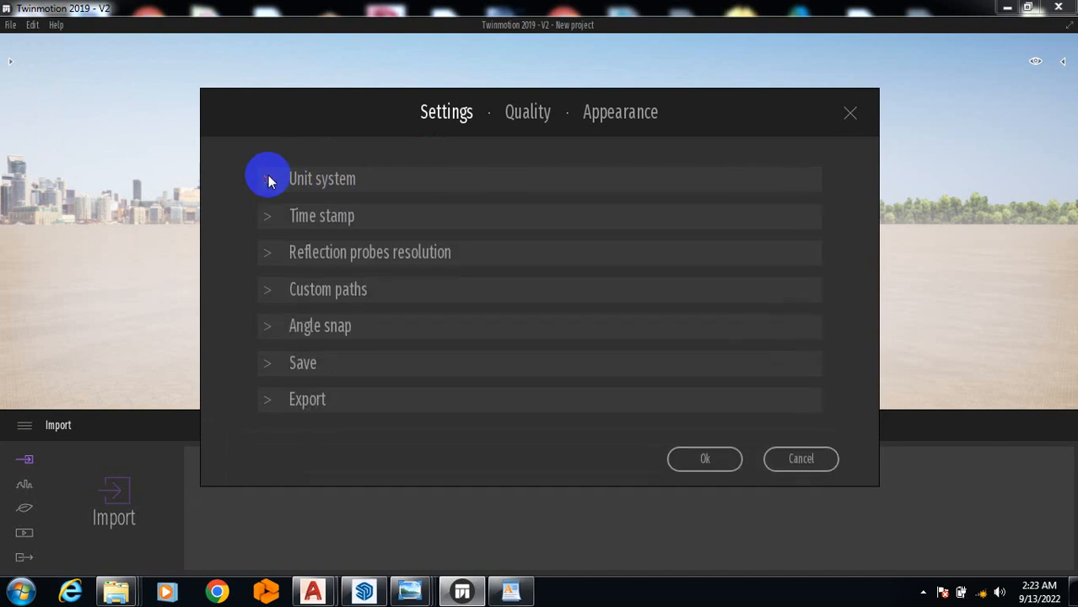
# Step: Expand the time stamp, reflection probes resolution, custom paths and angle snap settings to examine their options
pyautogui.click(267, 217)
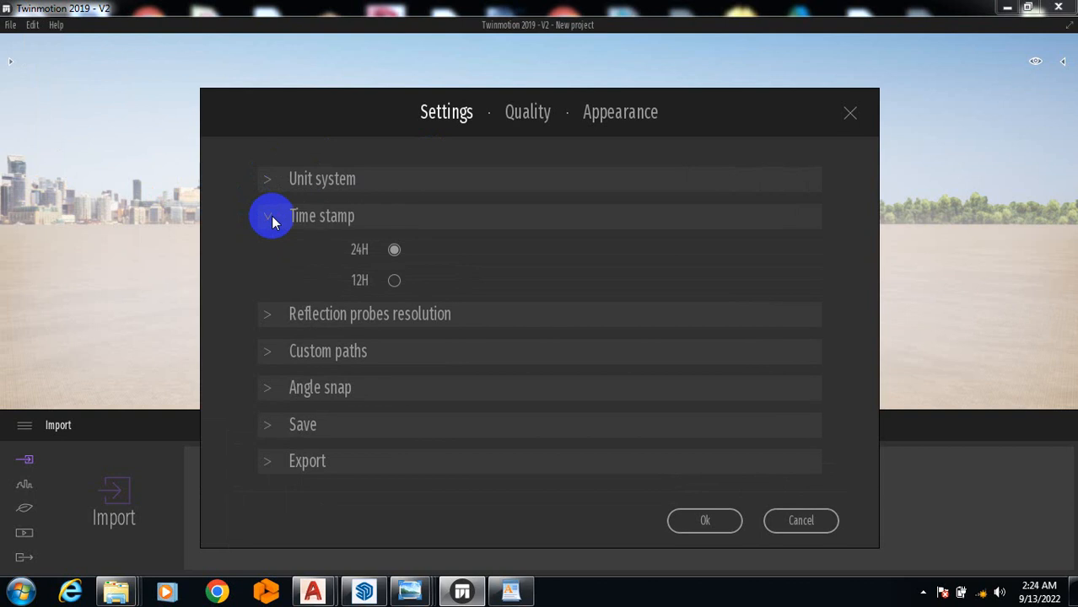
pyautogui.click(263, 315)
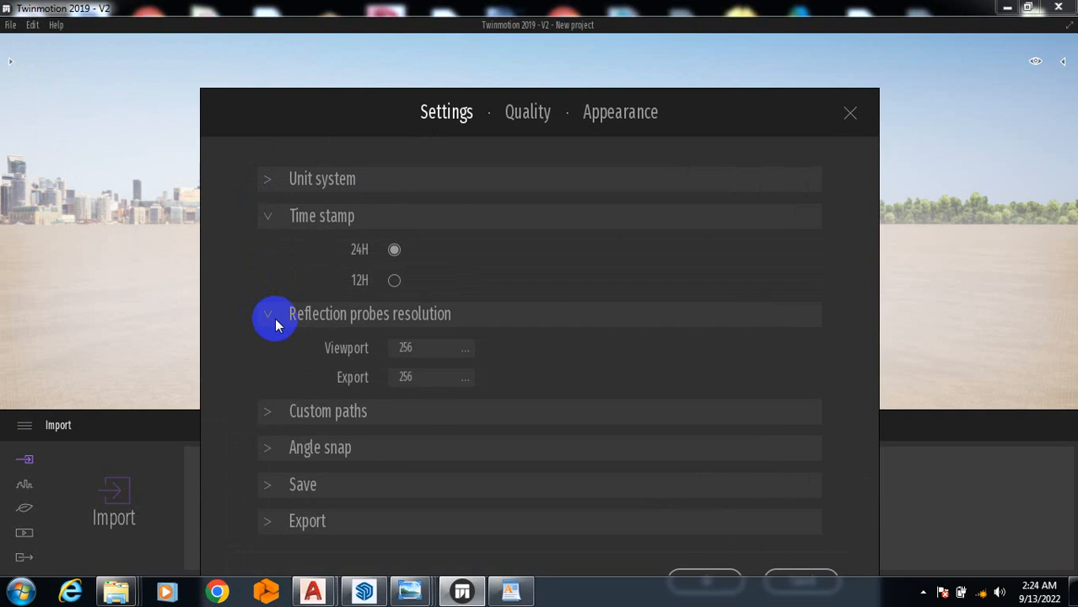
pyautogui.click(270, 412)
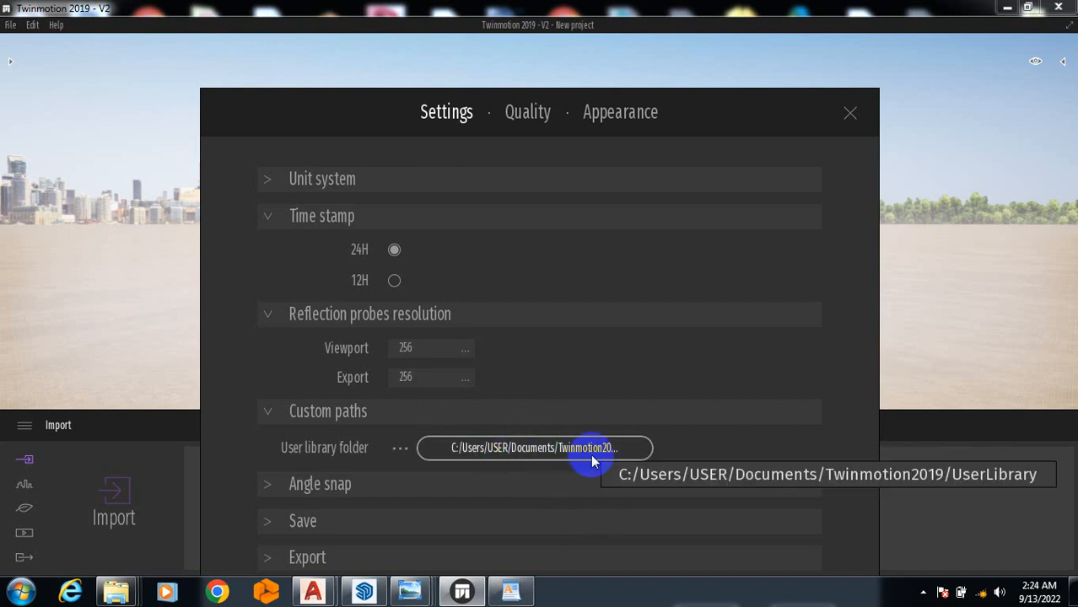
pyautogui.click(268, 488)
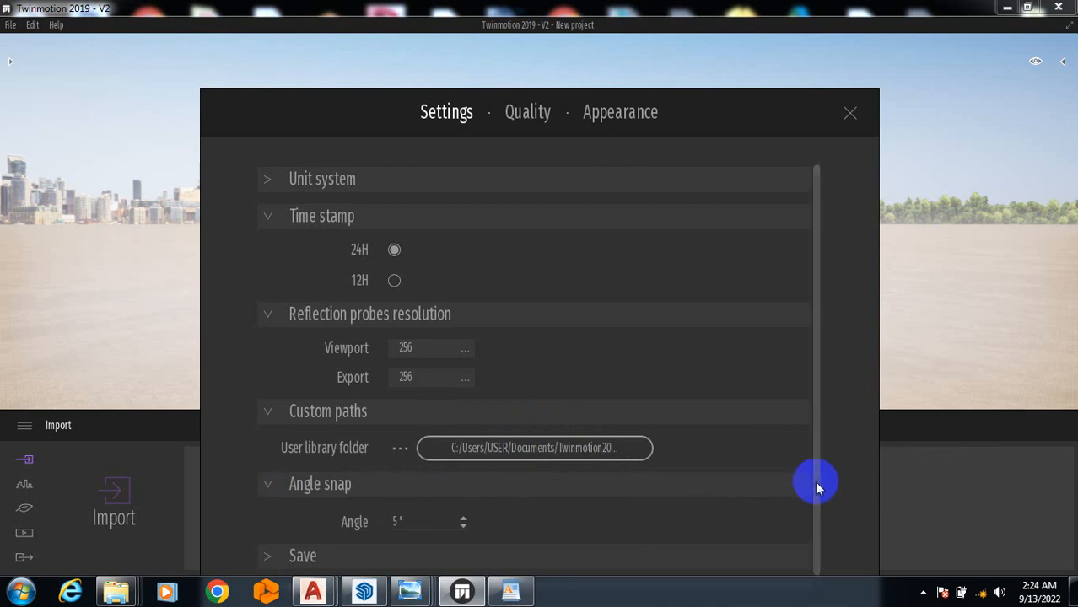
# Step: Expand the Save and Export settings in the preferences to examine the auto save and export options
pyautogui.moveTo(815, 482); pyautogui.dragTo(813, 524)
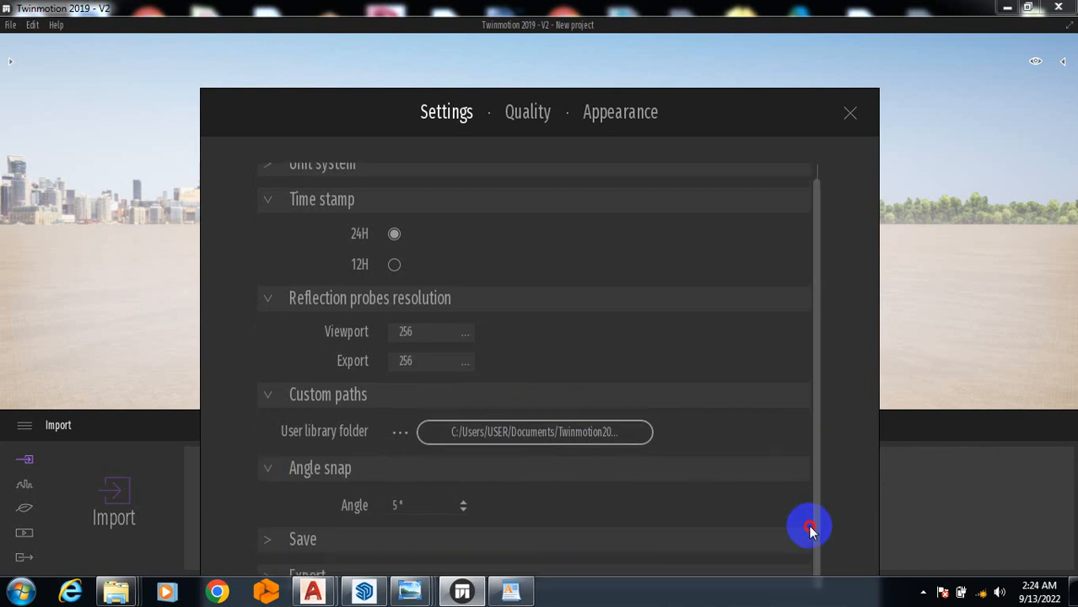
pyautogui.click(269, 540)
pyautogui.moveTo(813, 335); pyautogui.dragTo(811, 458)
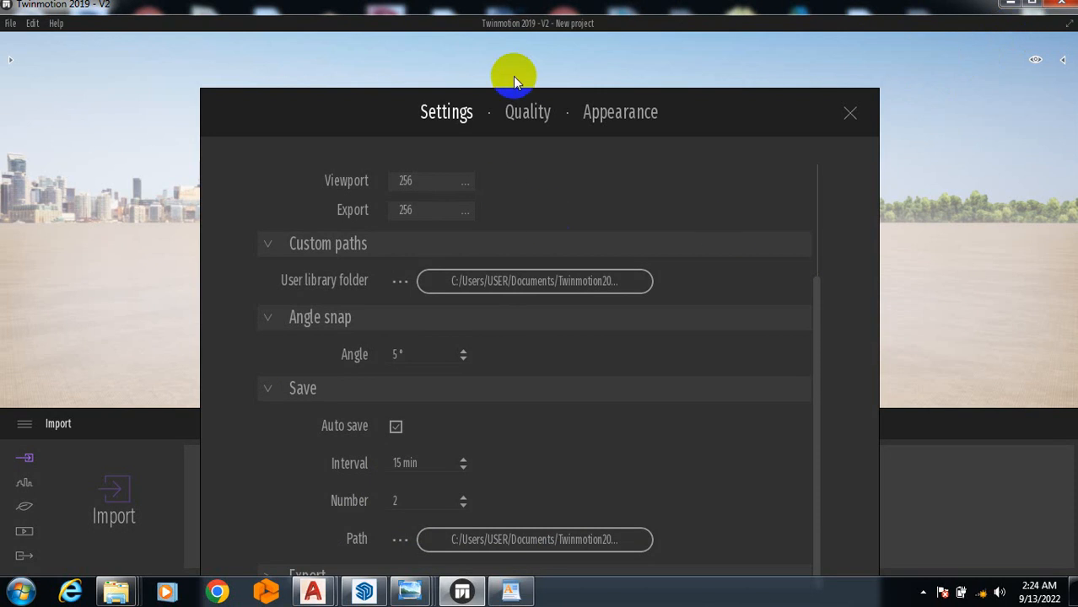
pyautogui.moveTo(678, 134); pyautogui.dragTo(693, 100)
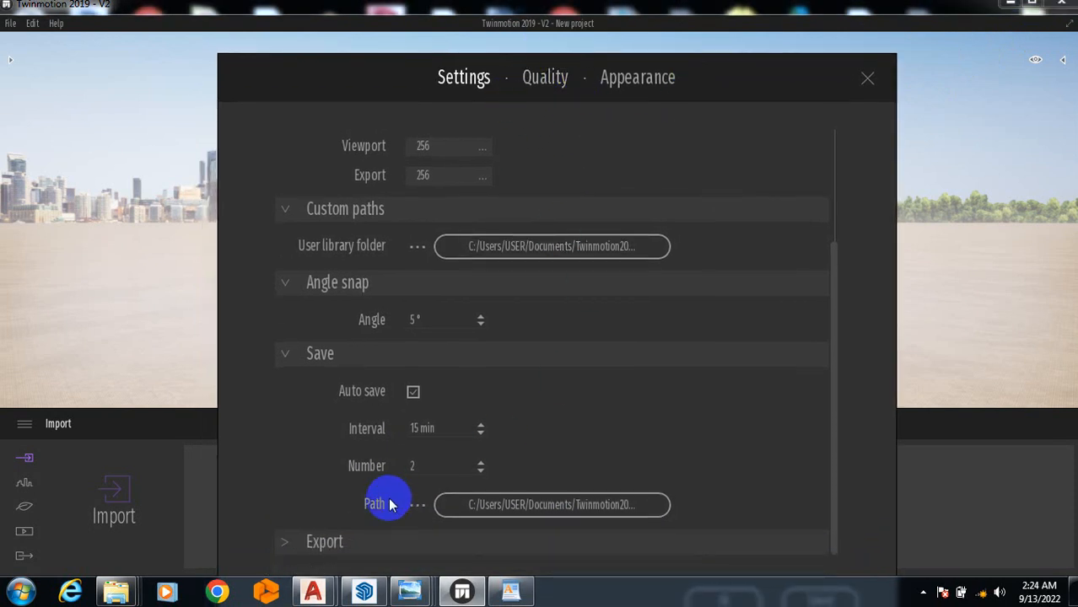
pyautogui.click(279, 541)
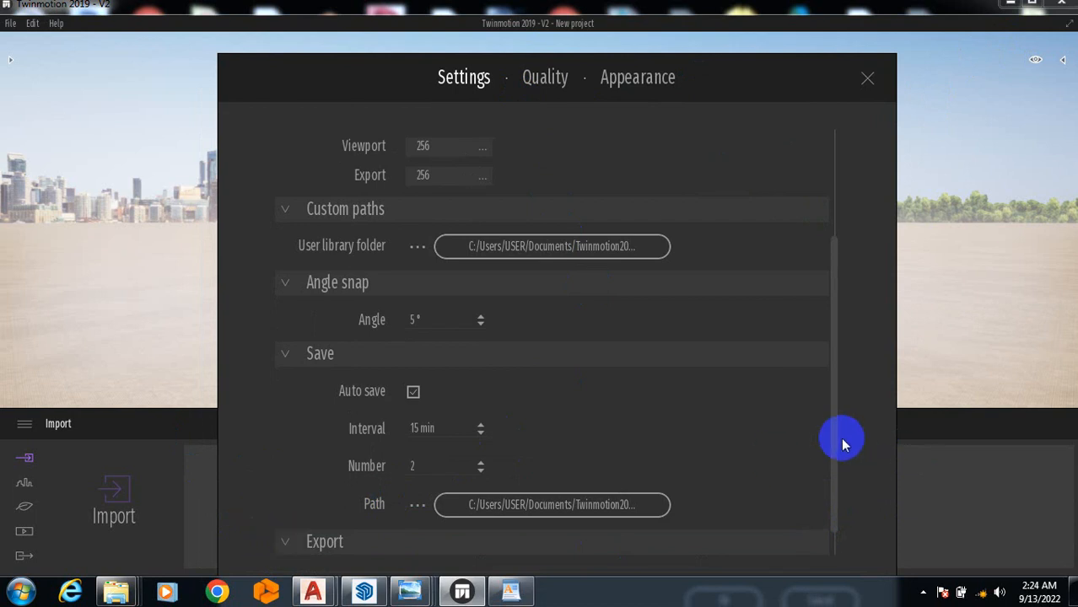
# Step: Review the remaining Export settings and examine the Quality level options for view distance, anti-aliasing, post-processing and shadows
pyautogui.moveTo(829, 424); pyautogui.dragTo(832, 496)
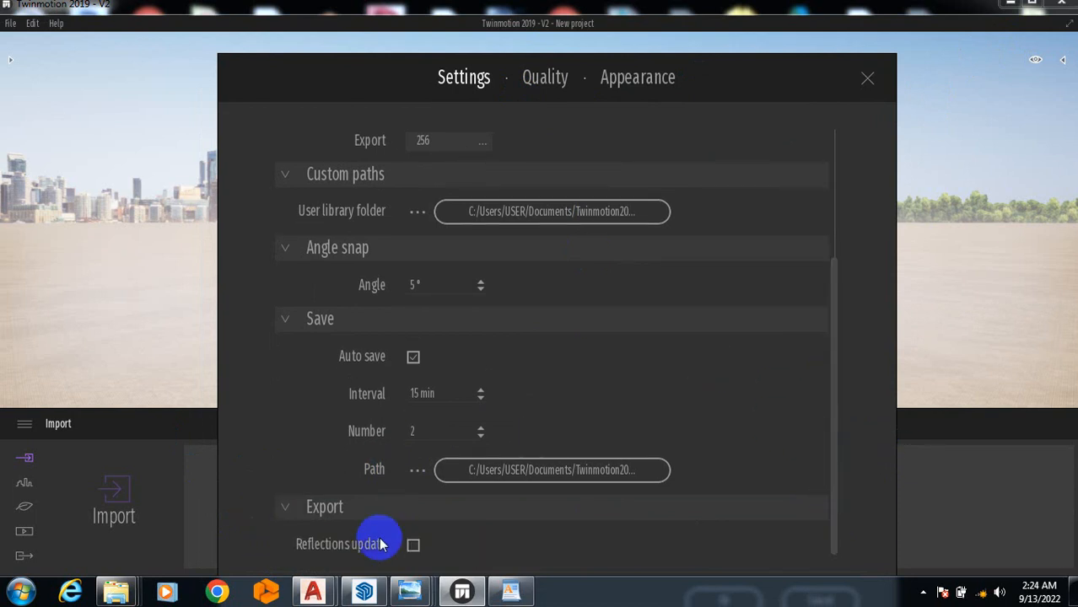
pyautogui.click(537, 78)
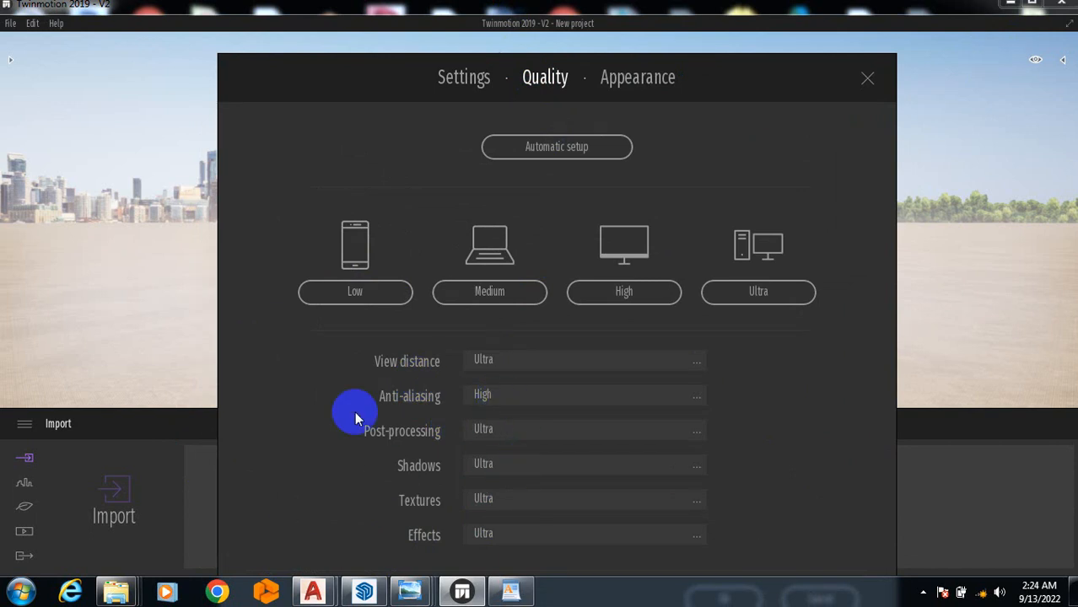
pyautogui.click(606, 367)
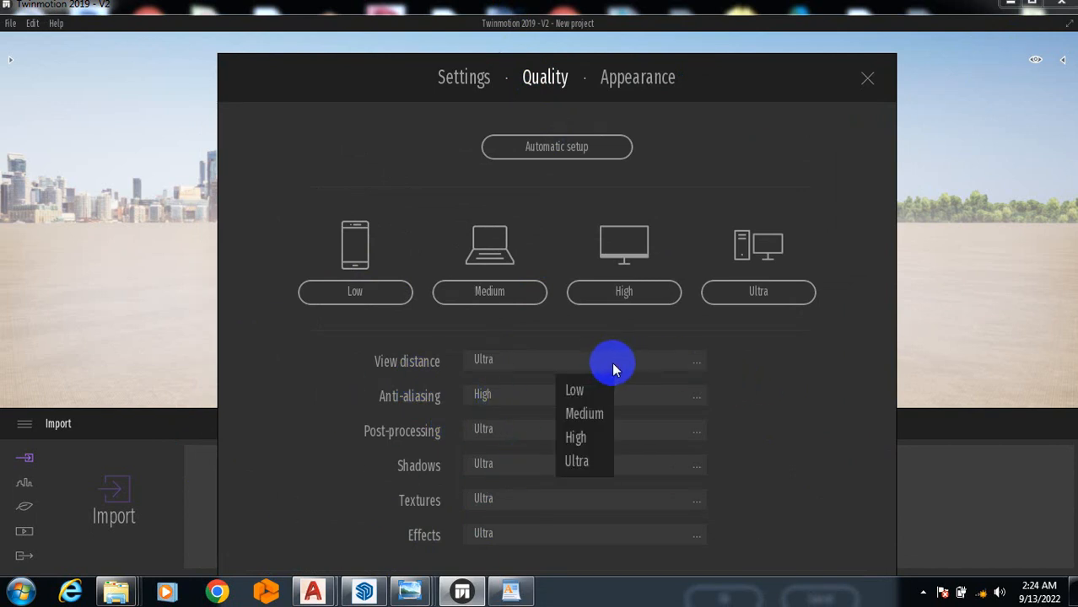
pyautogui.click(642, 404)
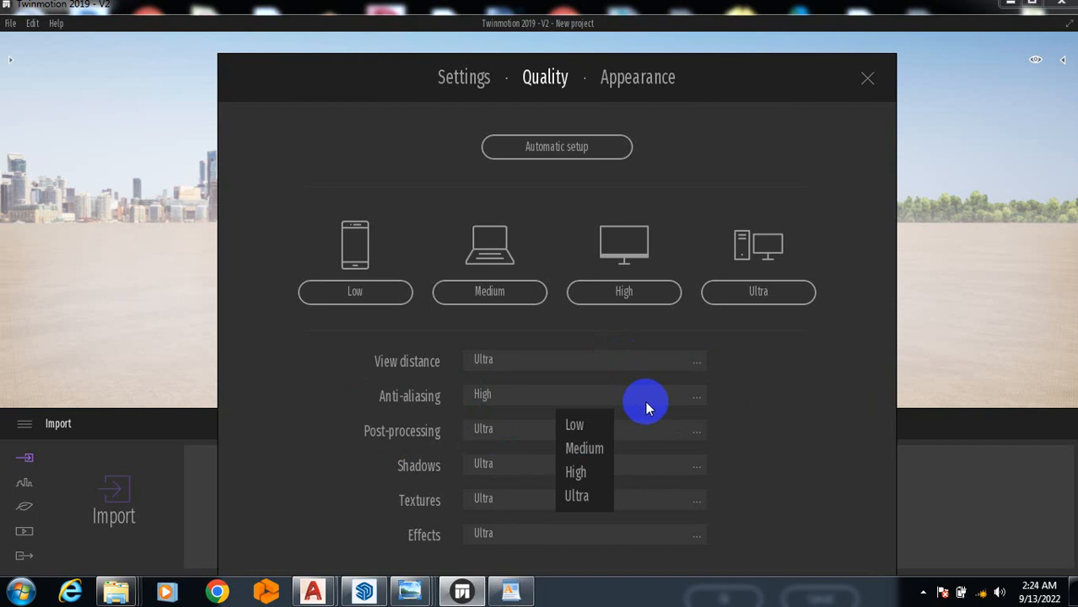
pyautogui.click(633, 431)
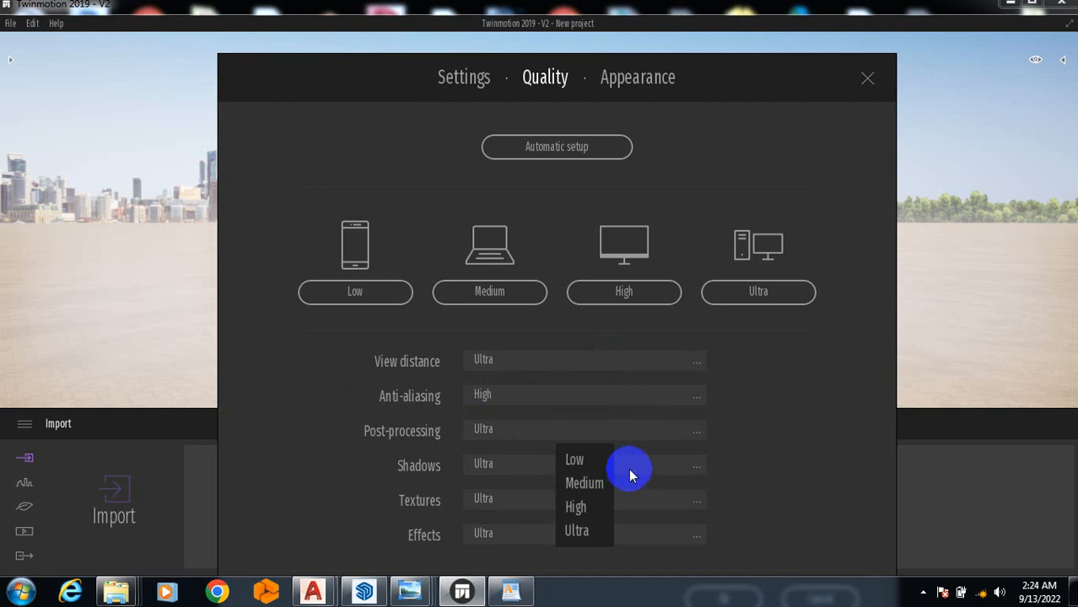
pyautogui.click(631, 469)
pyautogui.click(744, 422)
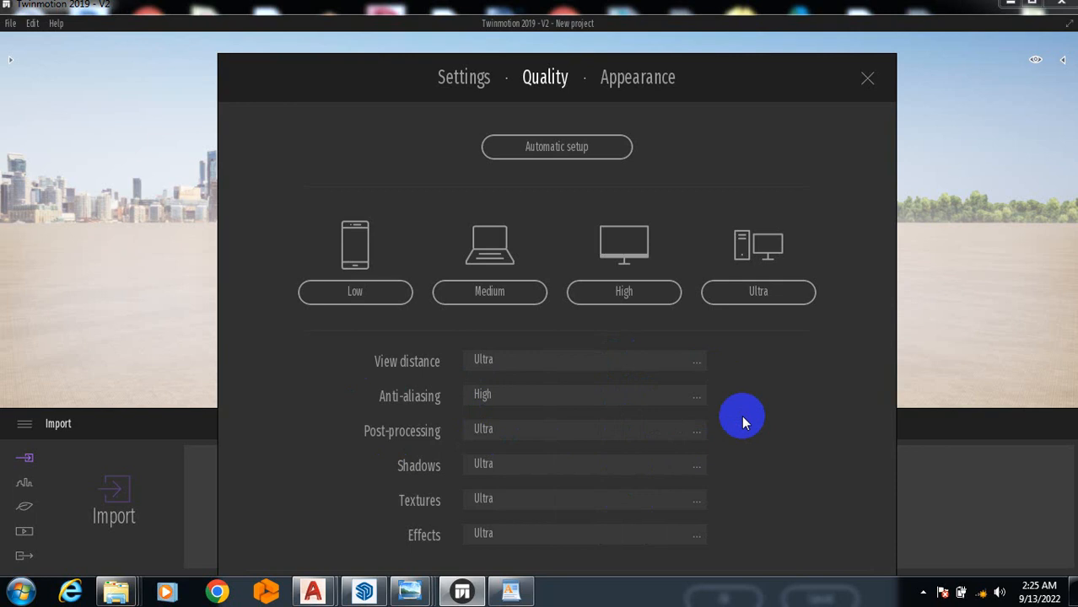
# Step: Look over the Appearance preferences and return to the Quality preferences to check the view distance levels and hardware presets
pyautogui.click(647, 87)
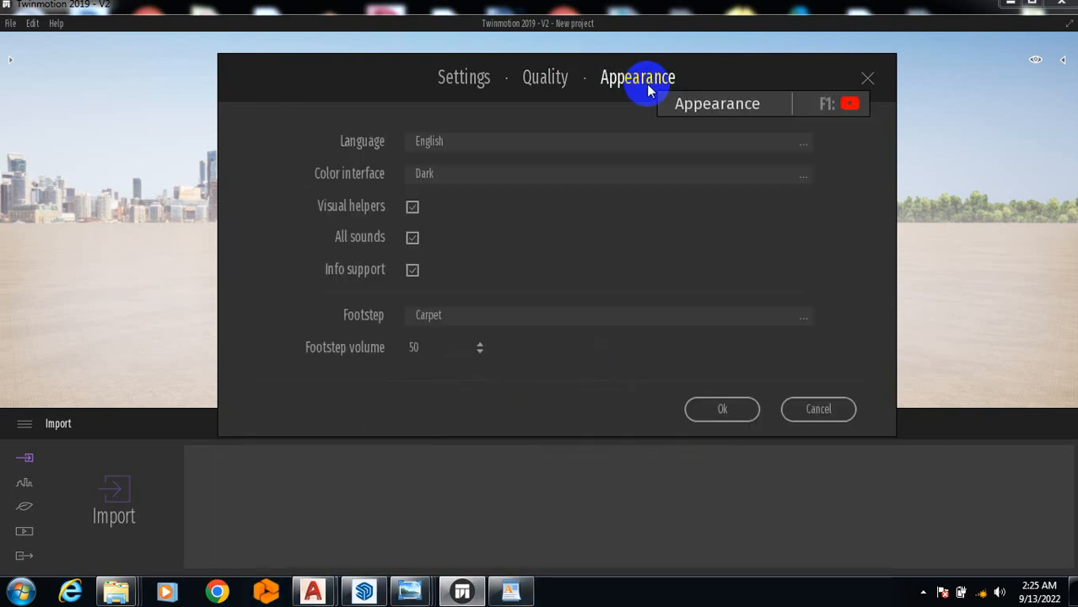
pyautogui.click(546, 85)
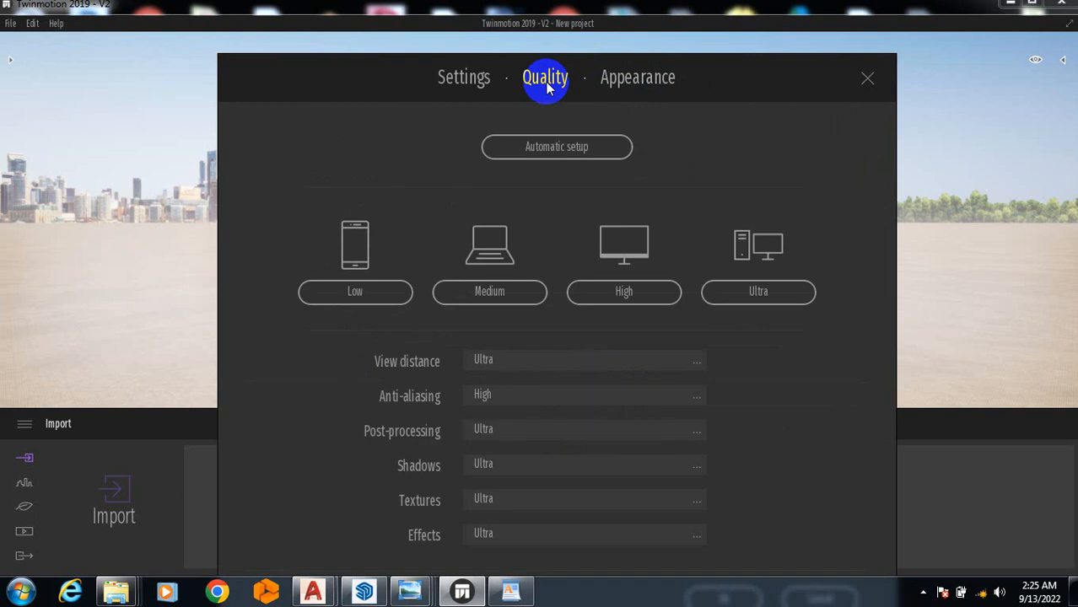
pyautogui.click(563, 369)
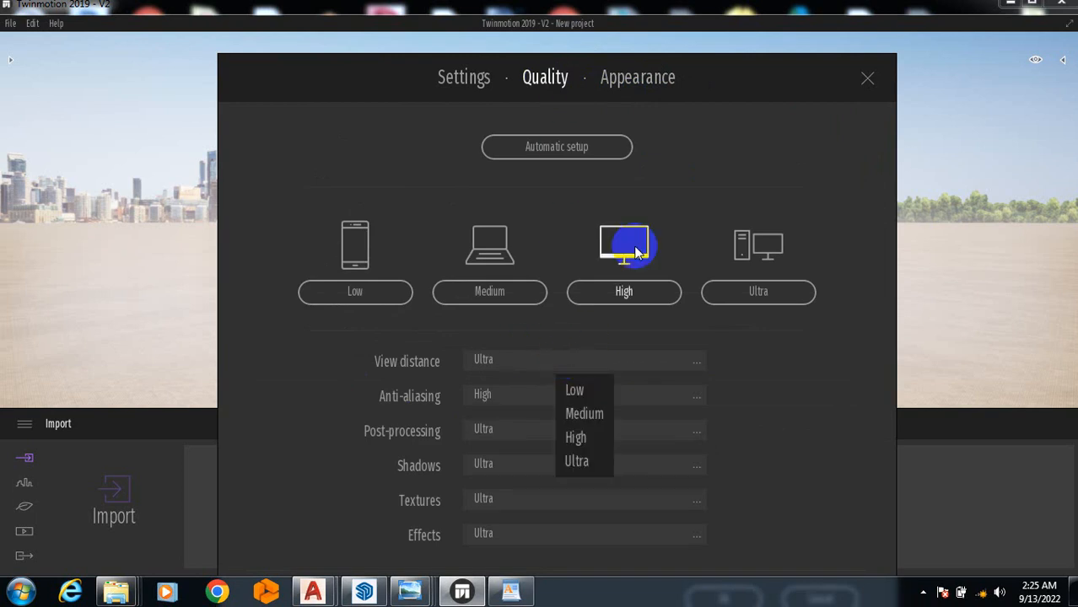
pyautogui.click(707, 168)
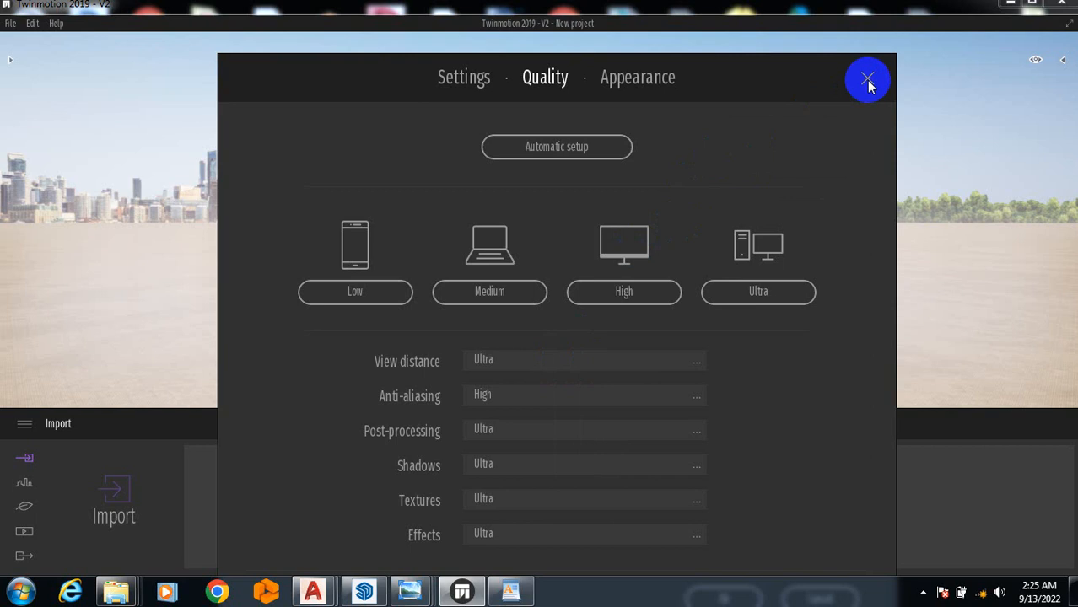
# Step: Examine the interface language options in the Appearance preferences and close the preferences
pyautogui.click(634, 80)
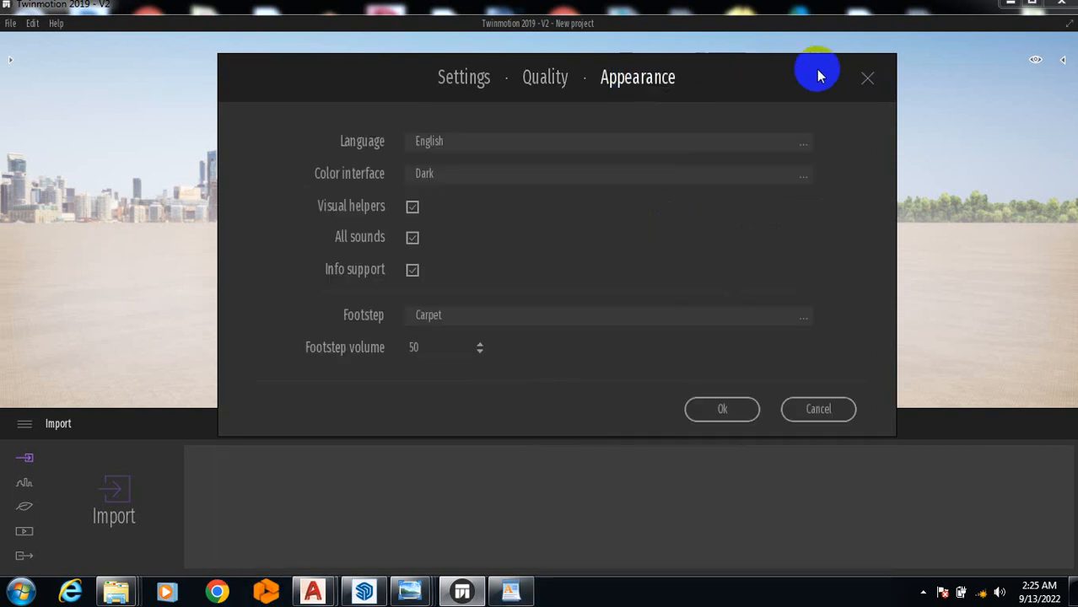
pyautogui.click(531, 142)
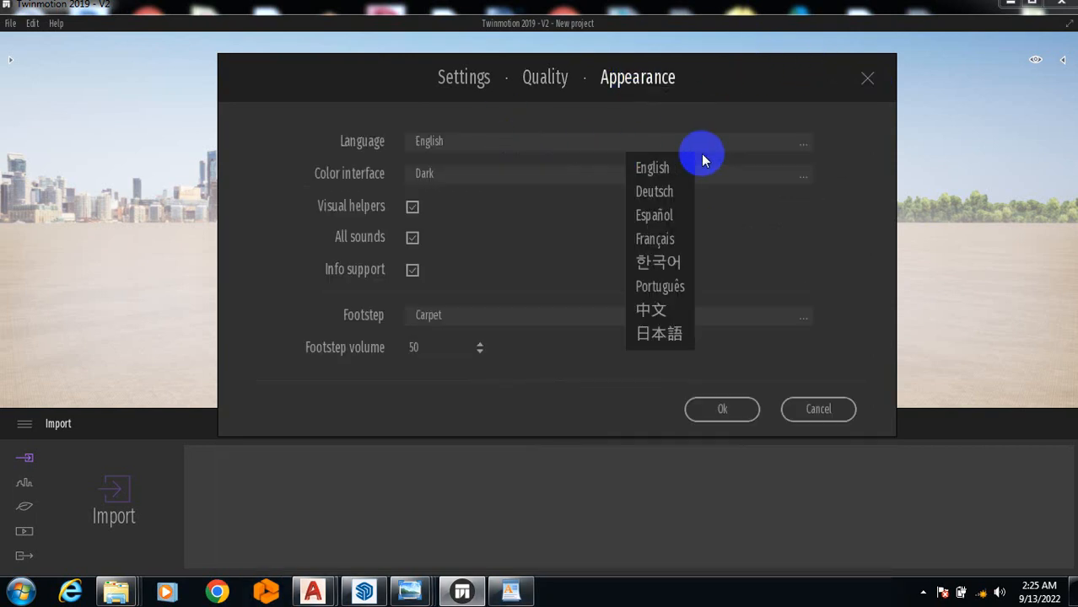
pyautogui.click(835, 225)
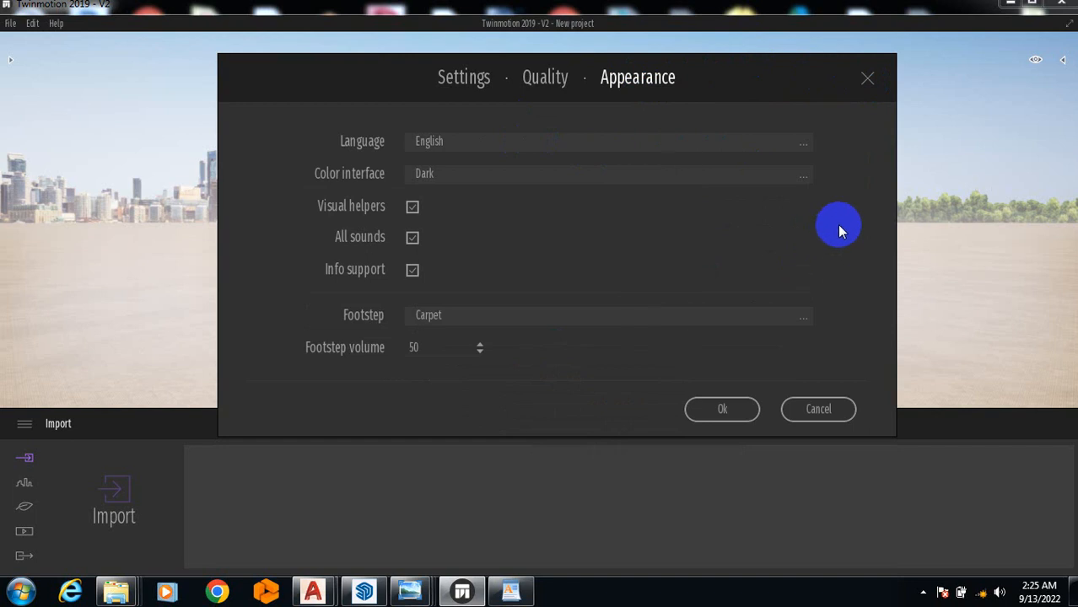
pyautogui.click(866, 80)
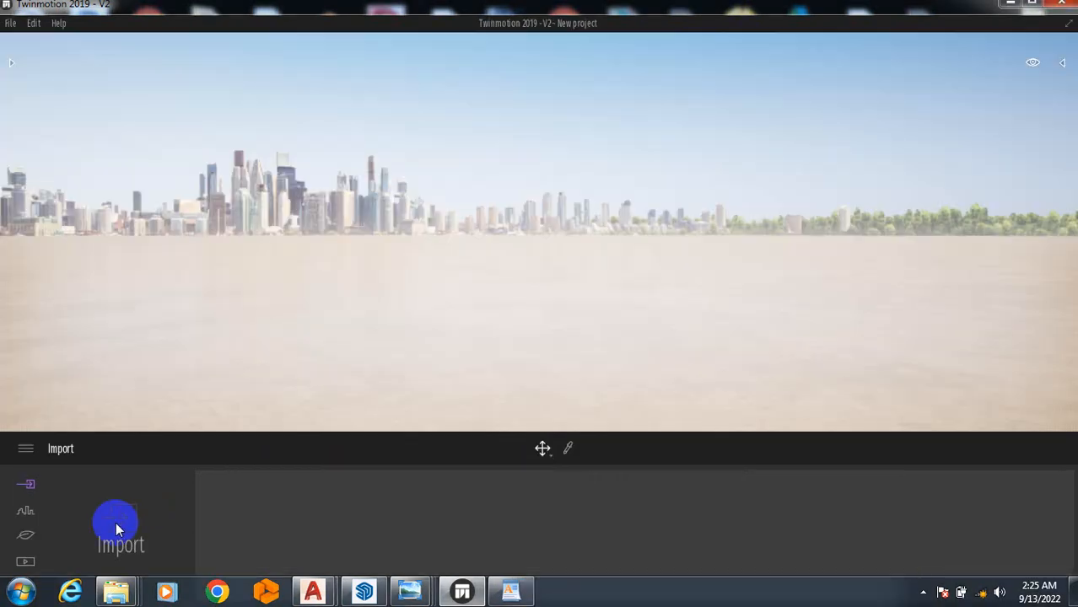
# Step: Import the WAREHOUSE DESIGN FBX file from the WAREHOUSE DESIGN4 folder as geometry with the default options
pyautogui.click(118, 515)
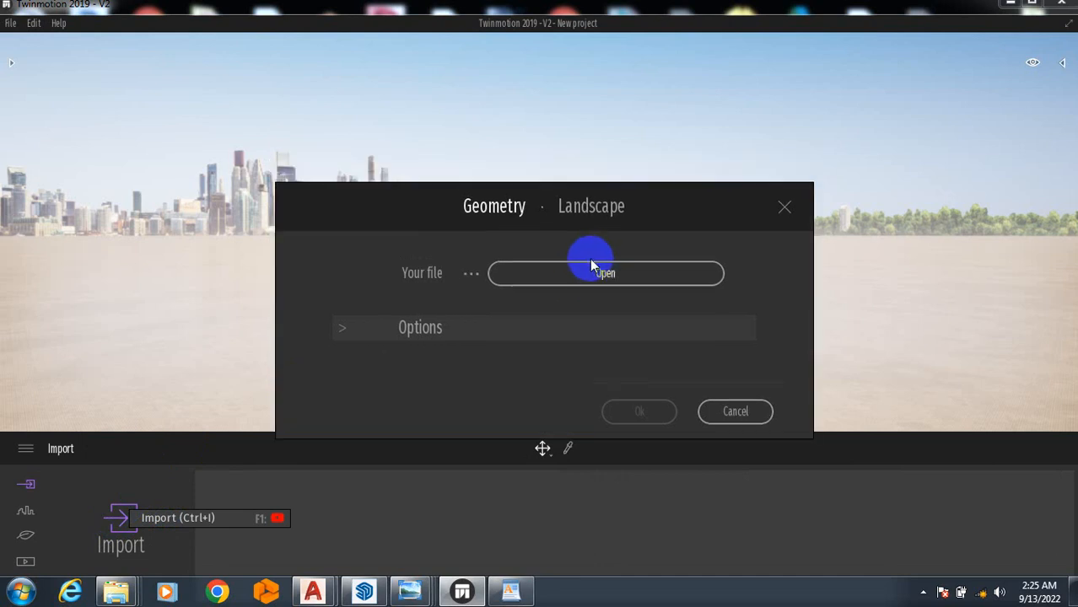
pyautogui.click(596, 274)
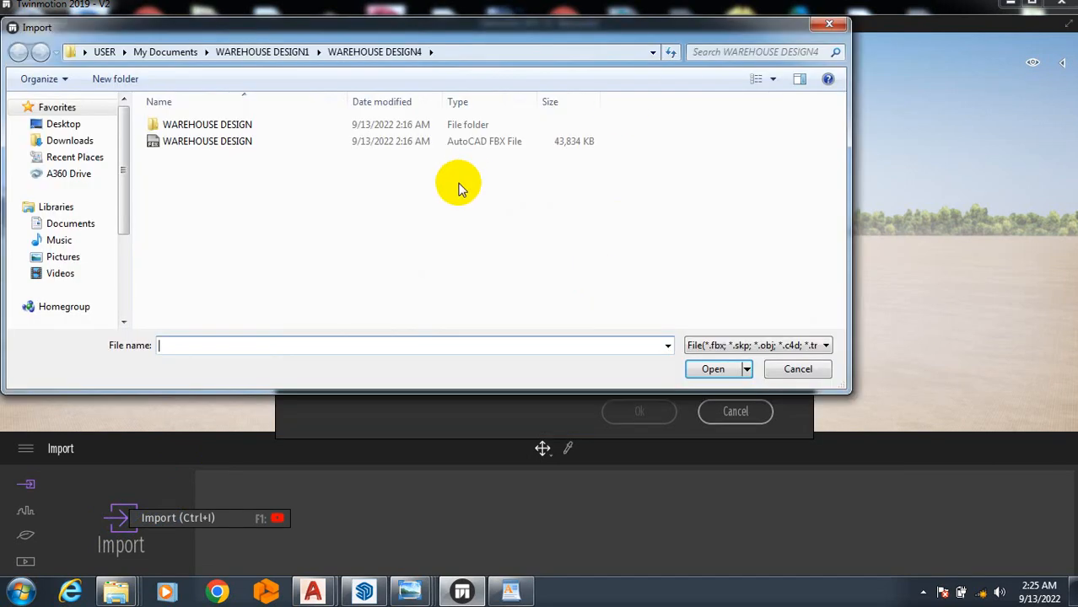
pyautogui.click(456, 141)
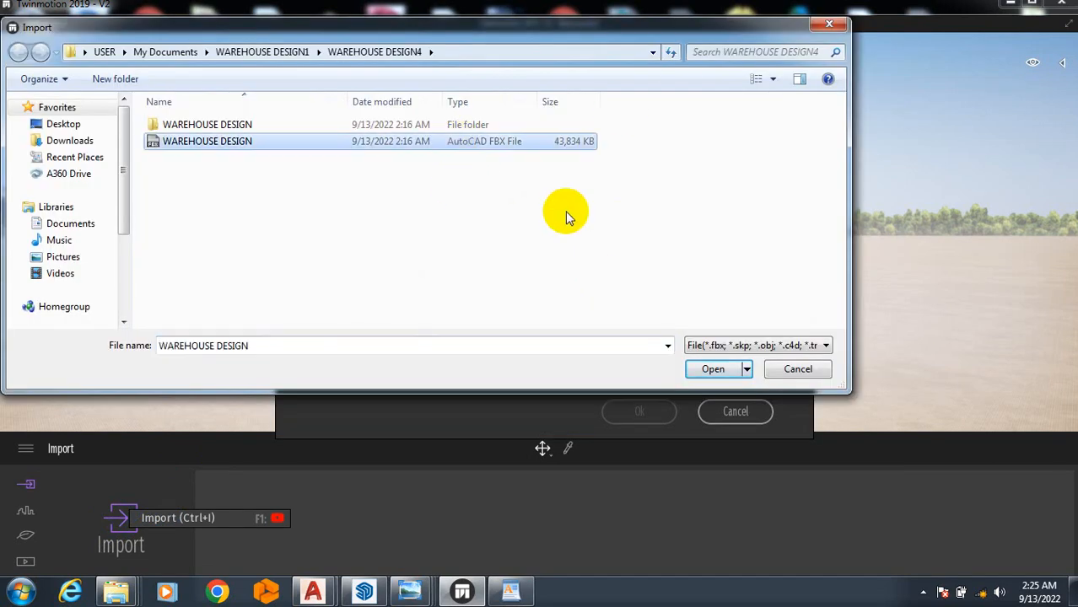
pyautogui.click(714, 368)
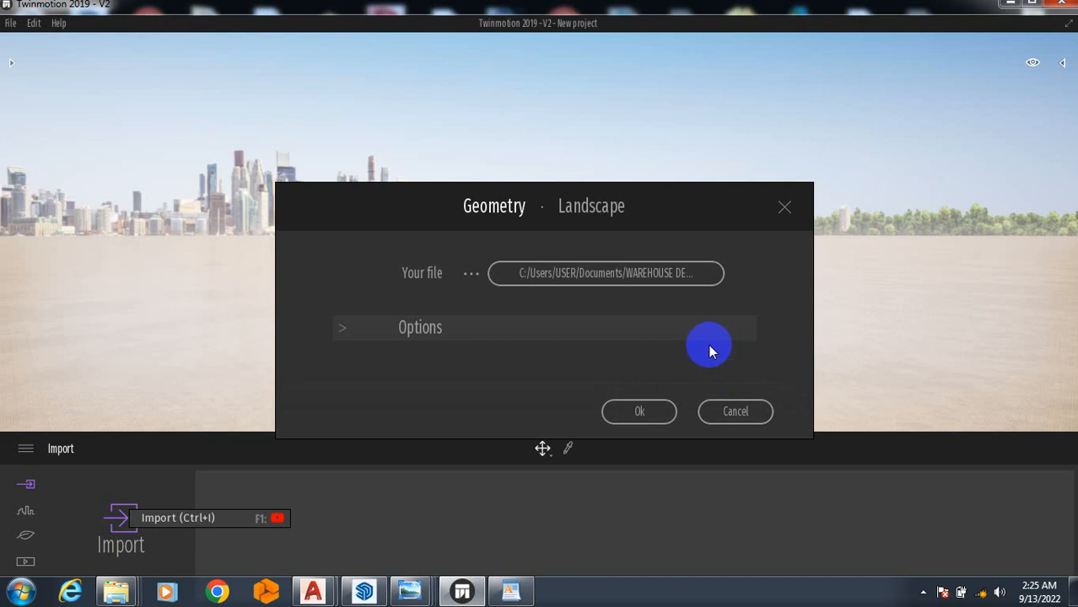
pyautogui.click(624, 412)
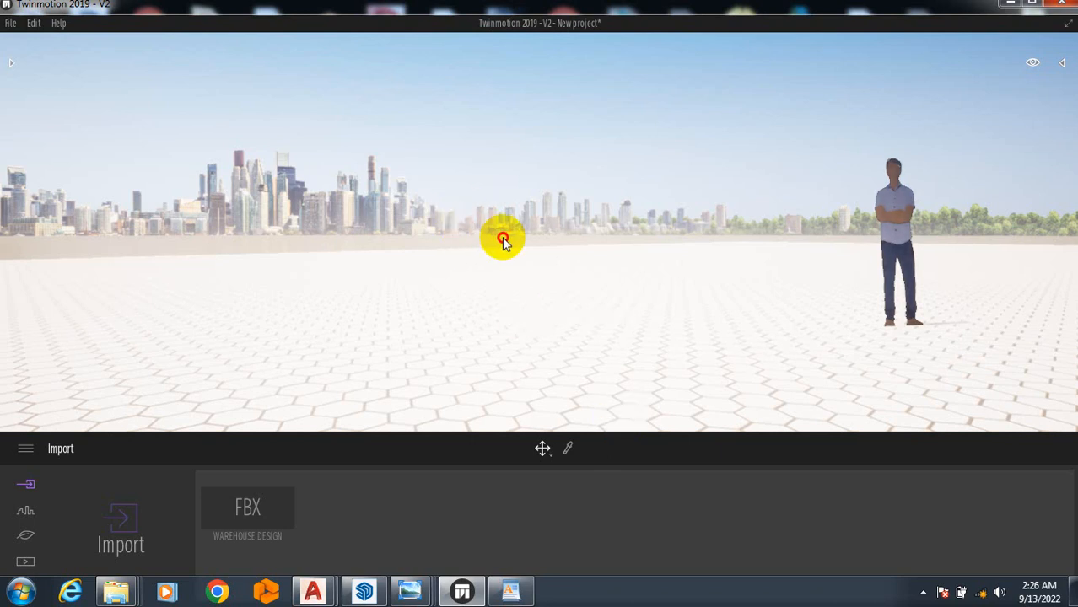
# Step: Move the camera back and turn it toward the warehouse building to view the imported model
pyautogui.scroll(-1, 626, 315)
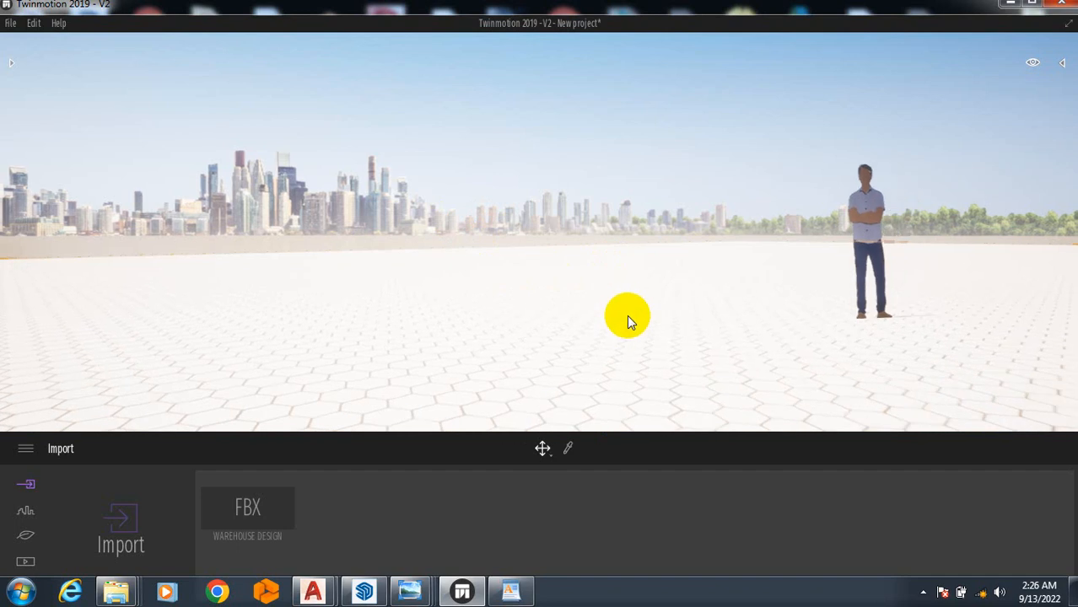
pyautogui.scroll(-3, 619, 308)
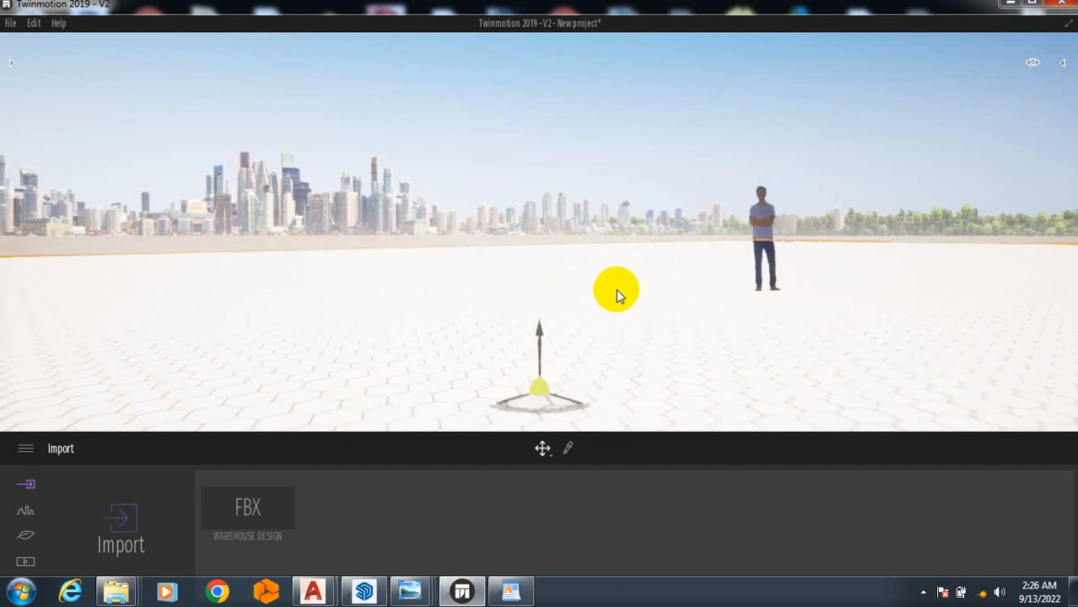
pyautogui.scroll(-3, 616, 283)
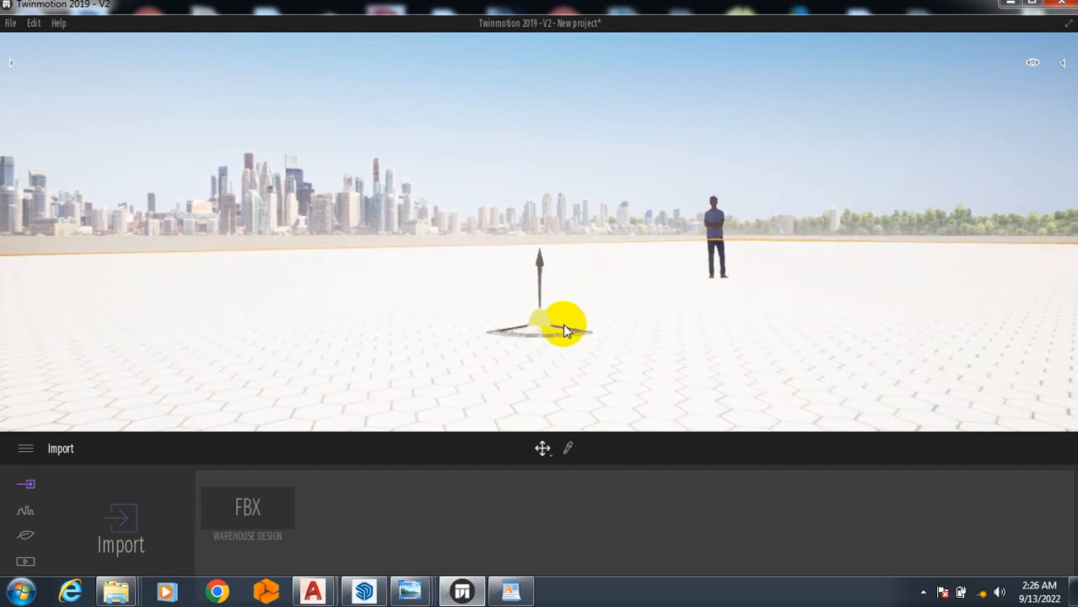
pyautogui.moveTo(580, 344); pyautogui.dragTo(405, 343)
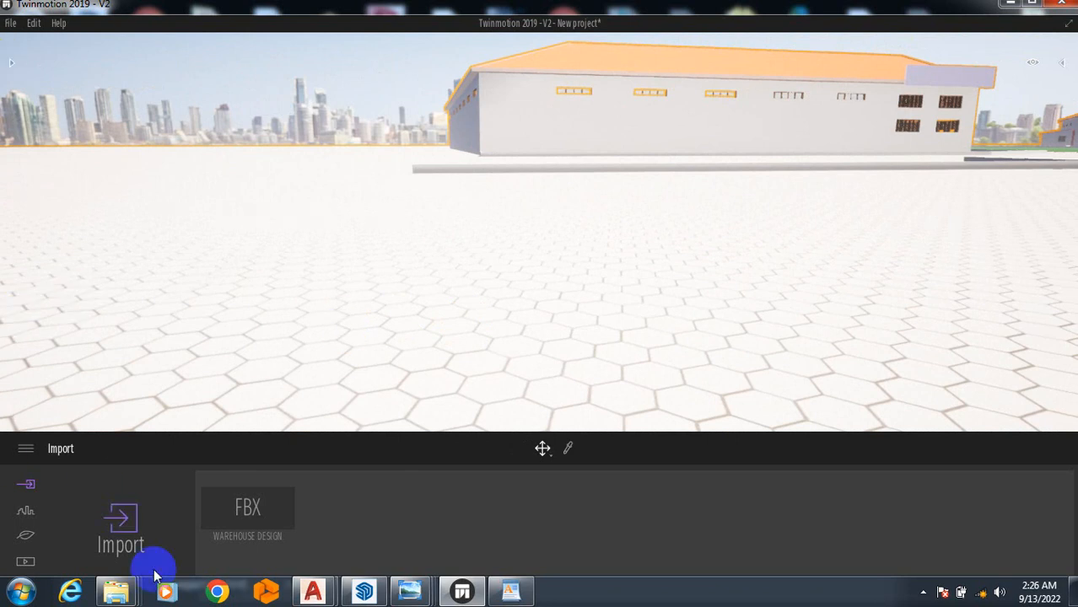
pyautogui.press('w')
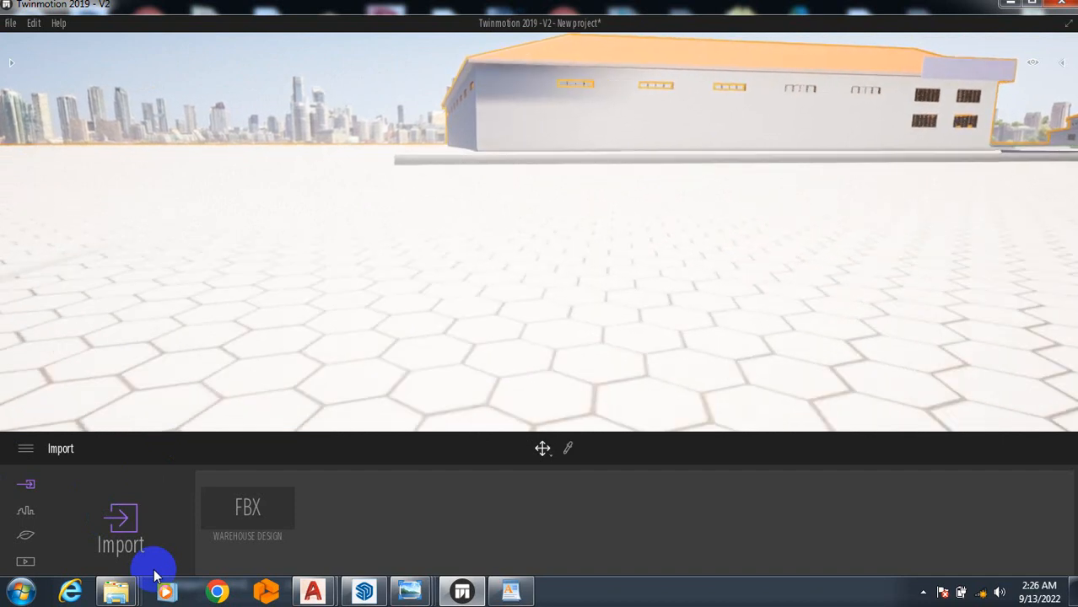
pyautogui.press('s')
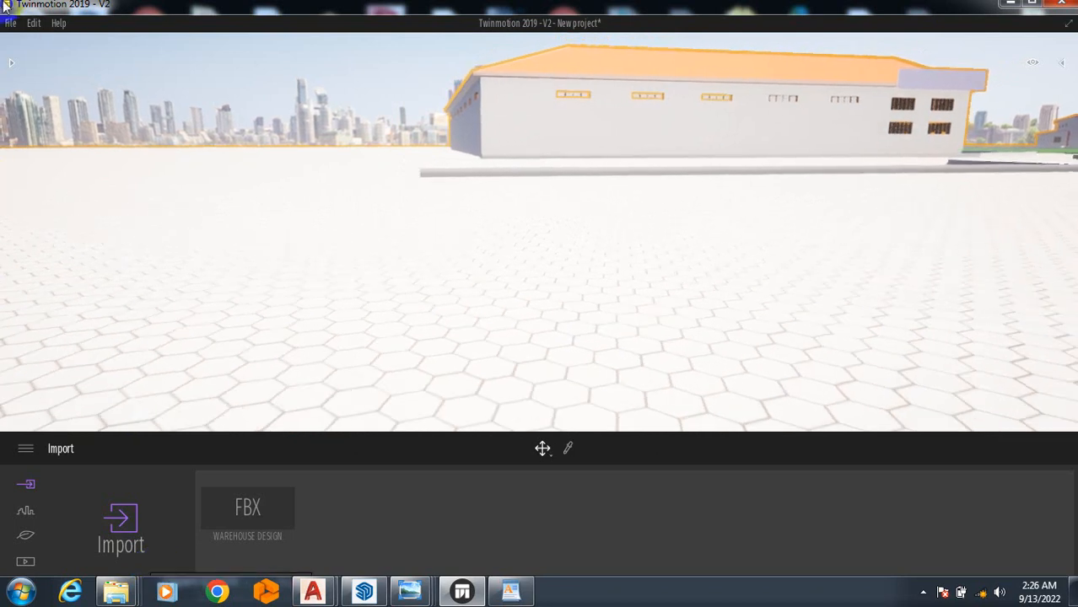
# Step: Examine the project file commands for opening, saving, importing and merging scenes without running any of them
pyautogui.click(11, 23)
pyautogui.click(18, 65)
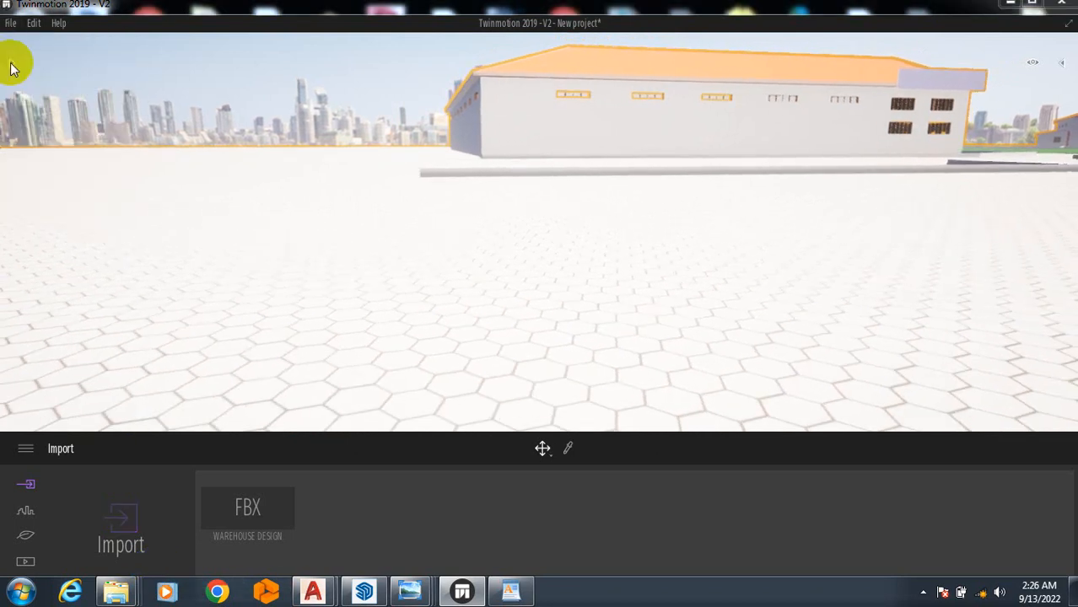
pyautogui.click(830, 24)
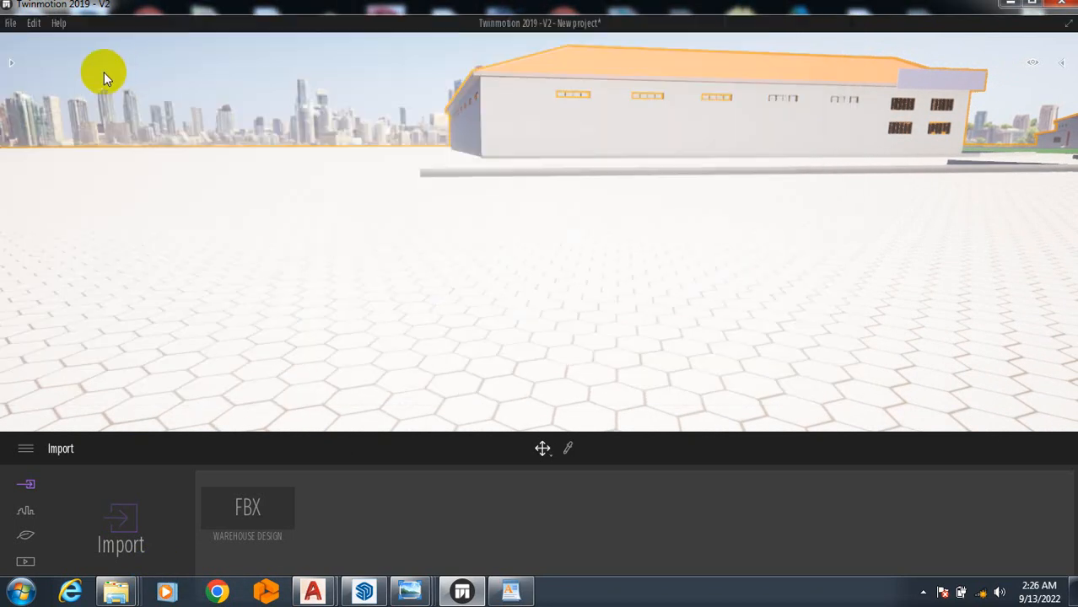
pyautogui.click(11, 24)
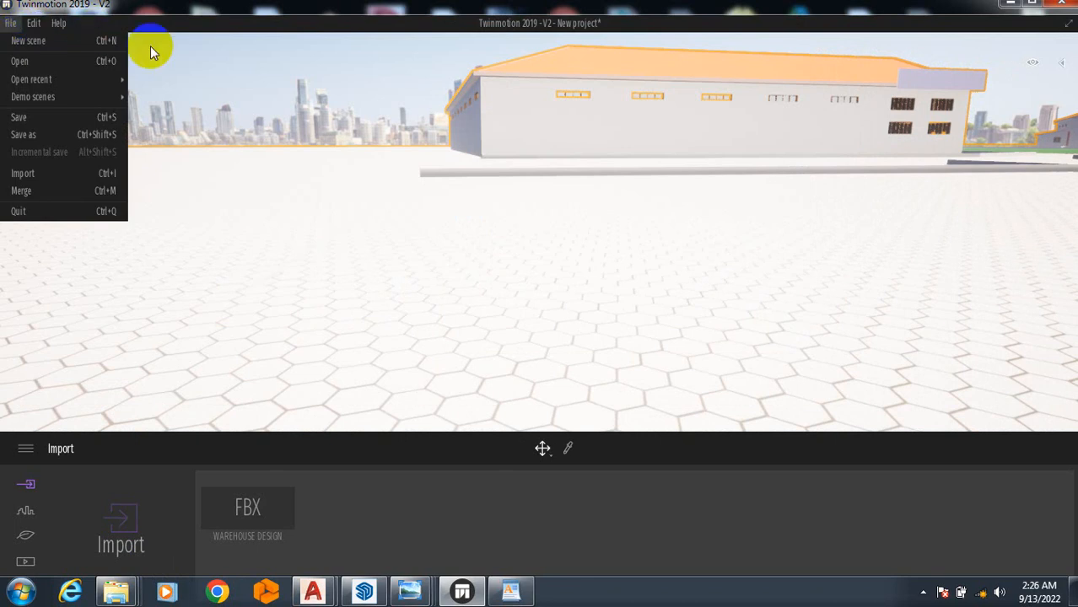
pyautogui.click(113, 320)
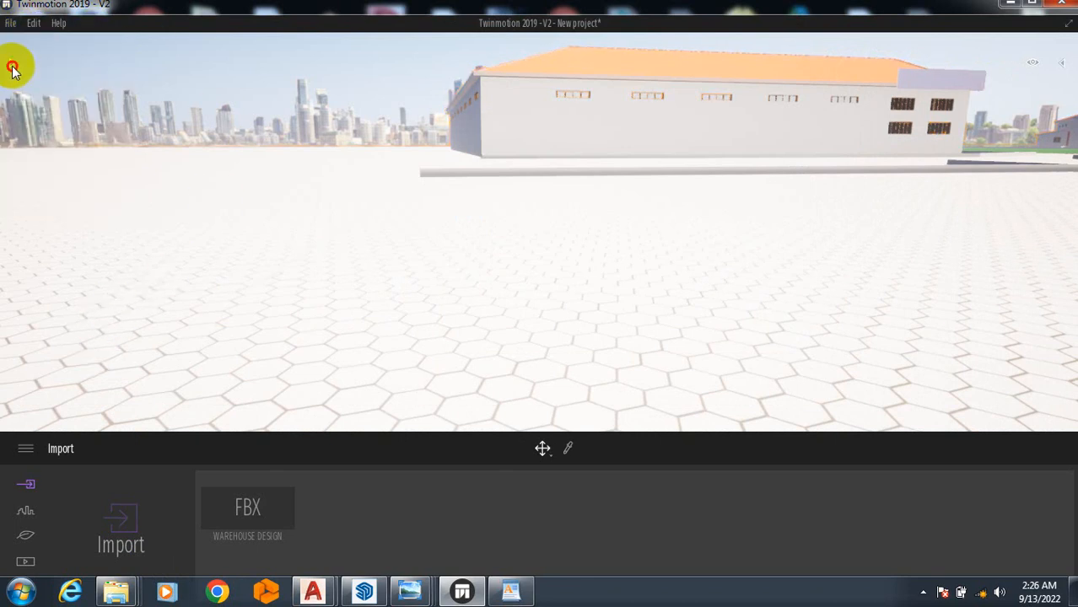
# Step: Look over the library's asset categories and the view settings for day time, navigation and visit modes, leaving the library open
pyautogui.click(12, 69)
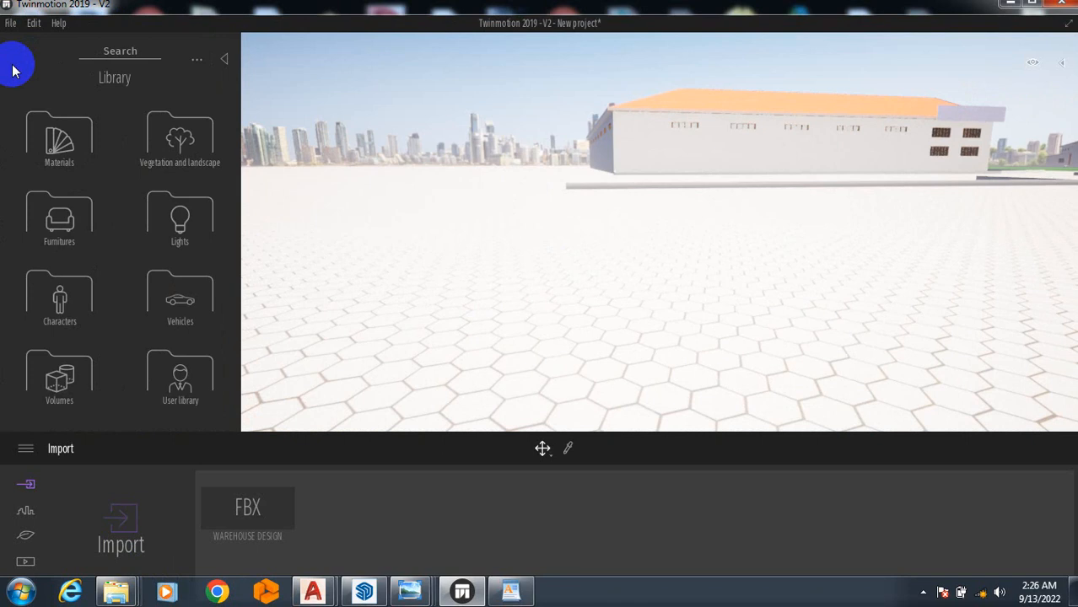
pyautogui.click(226, 60)
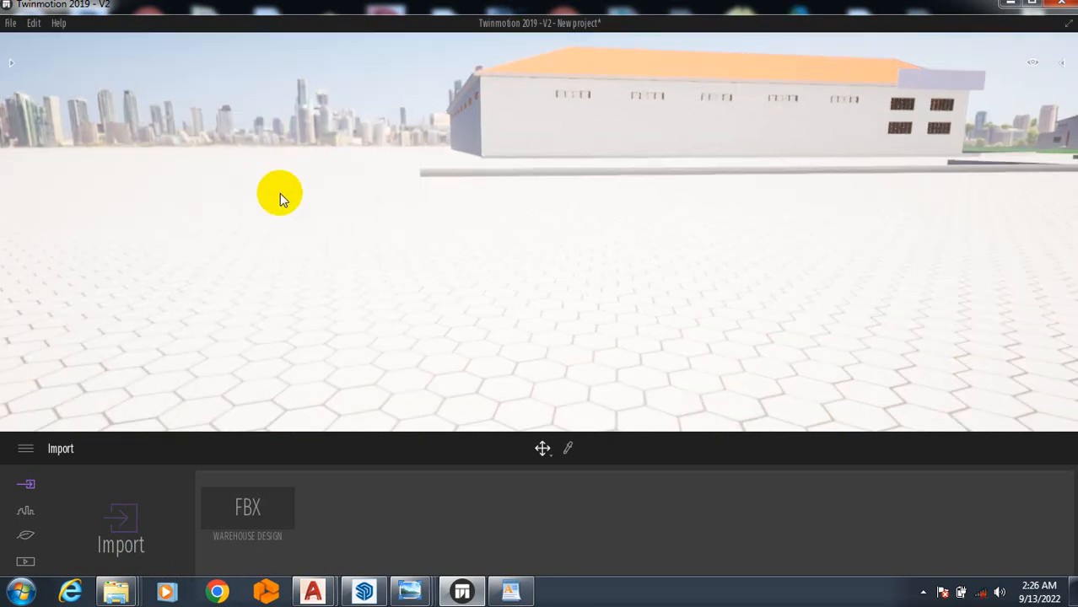
pyautogui.click(1034, 67)
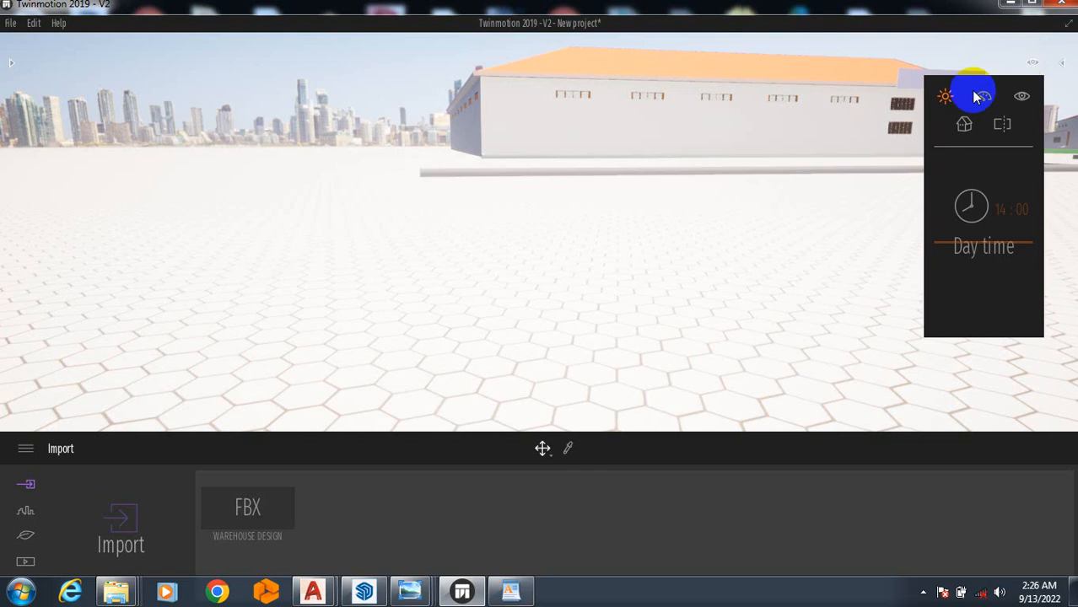
pyautogui.click(1022, 99)
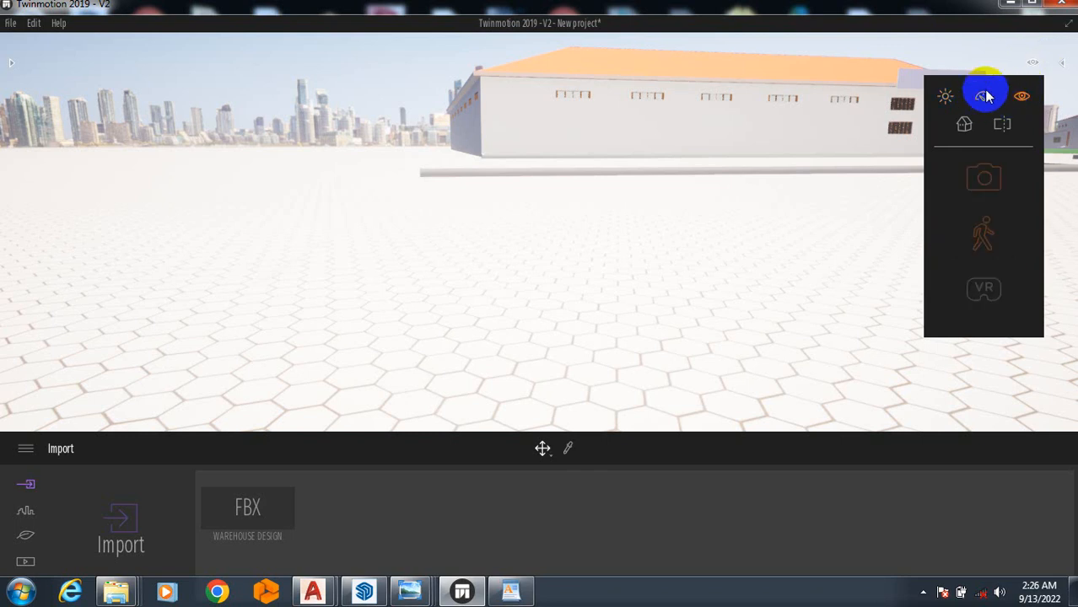
pyautogui.click(984, 97)
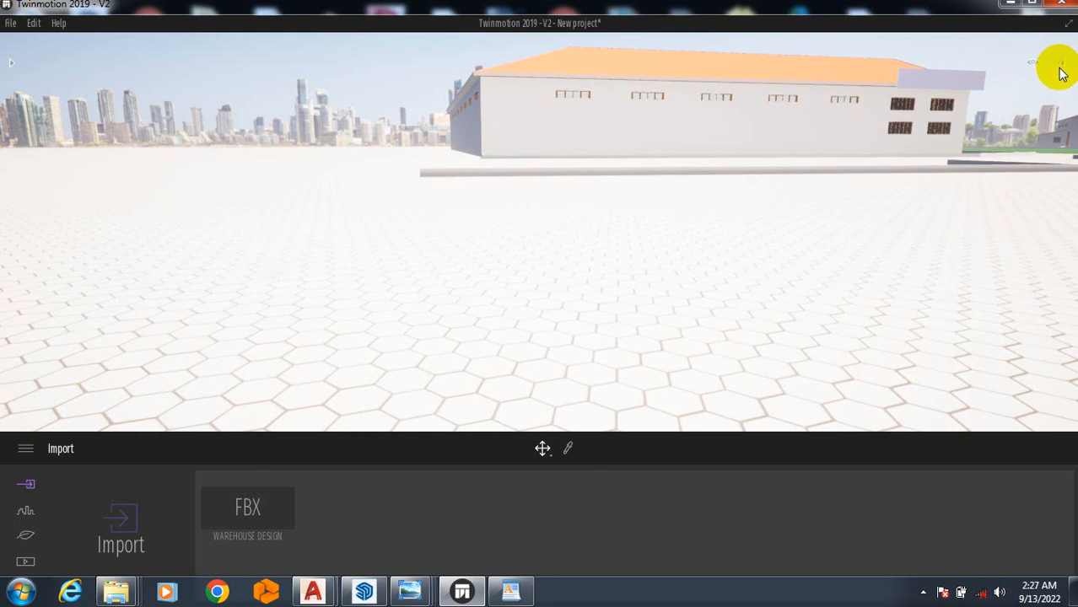
pyautogui.click(11, 69)
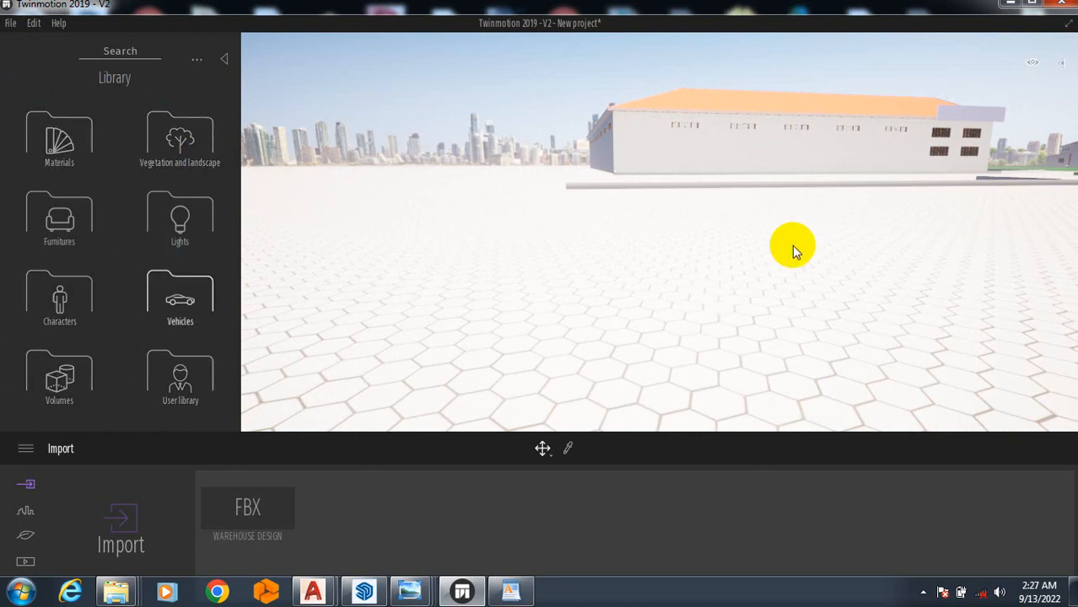
# Step: Select the ground mesh in the scene and examine the imported WAREHOUSE DESIGN.fbx hierarchy of groups and meshes up to the Scenegraph root
pyautogui.click(789, 276)
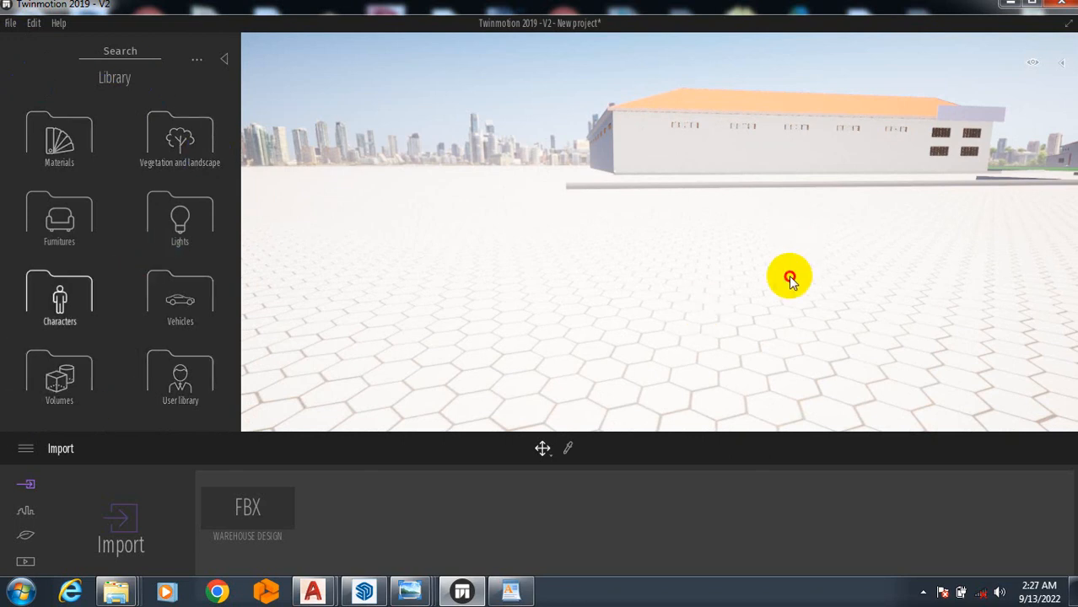
pyautogui.click(1055, 61)
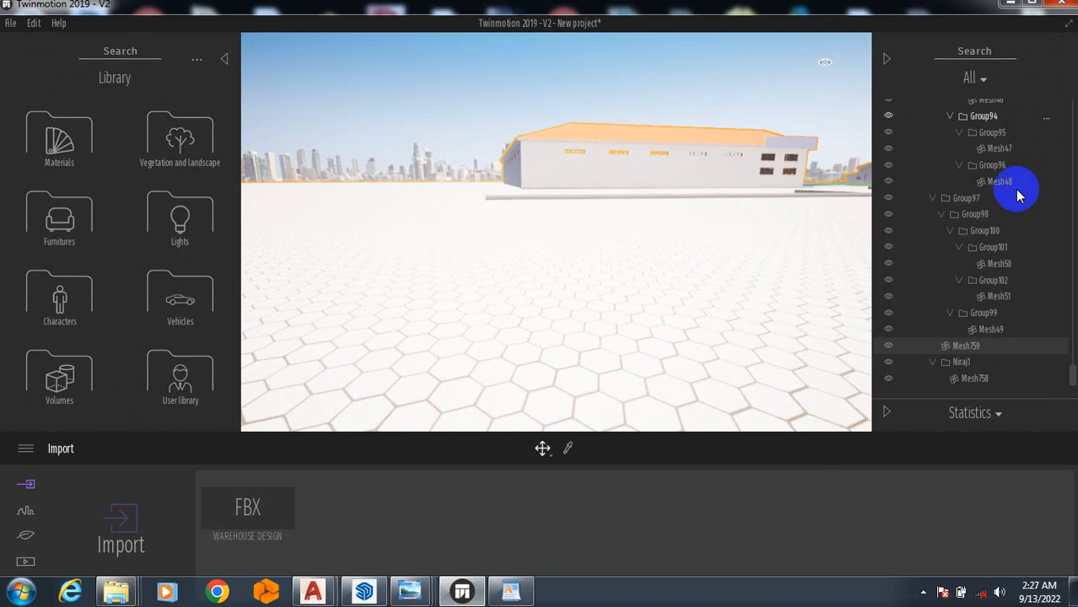
pyautogui.click(1007, 167)
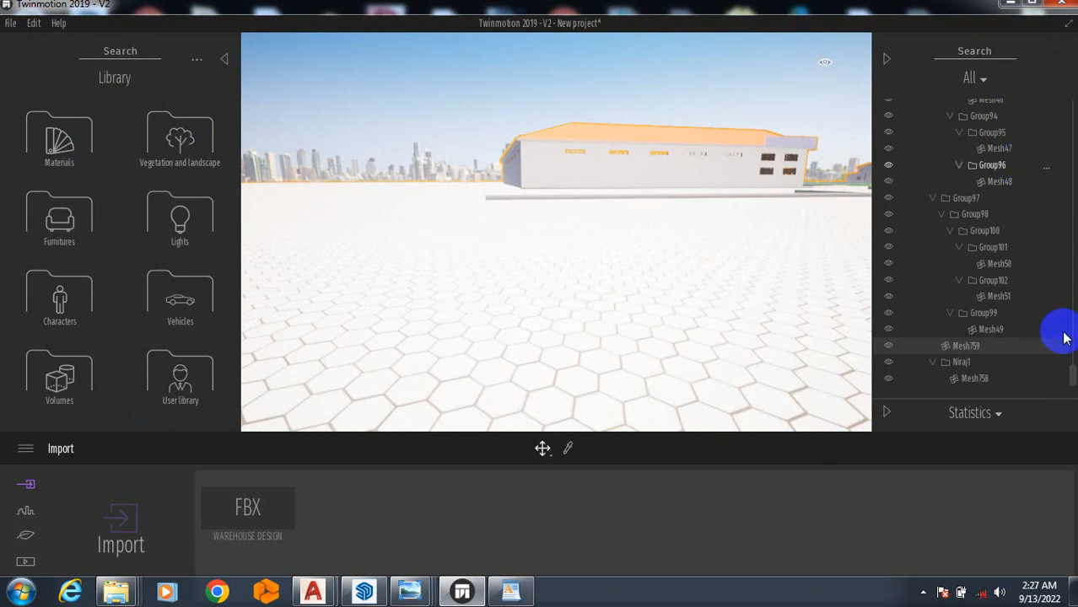
pyautogui.click(1007, 243)
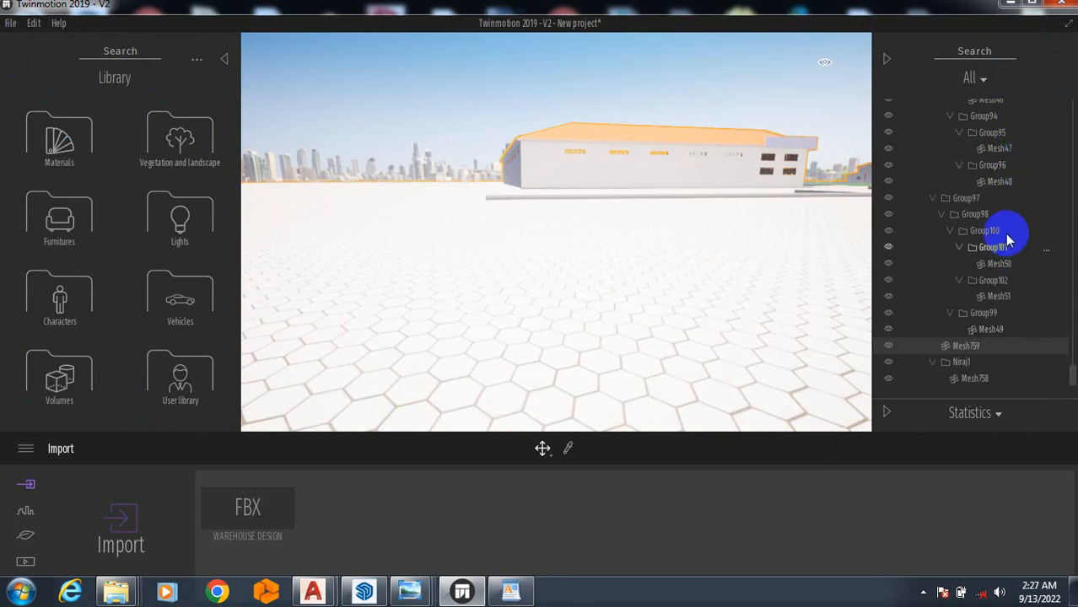
pyautogui.click(934, 165)
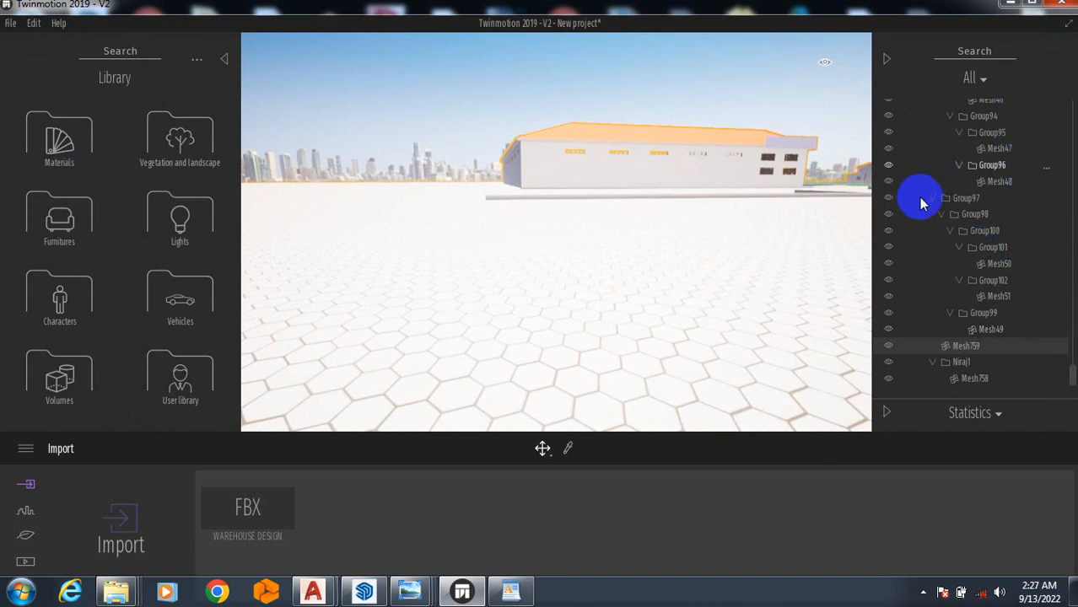
pyautogui.click(921, 202)
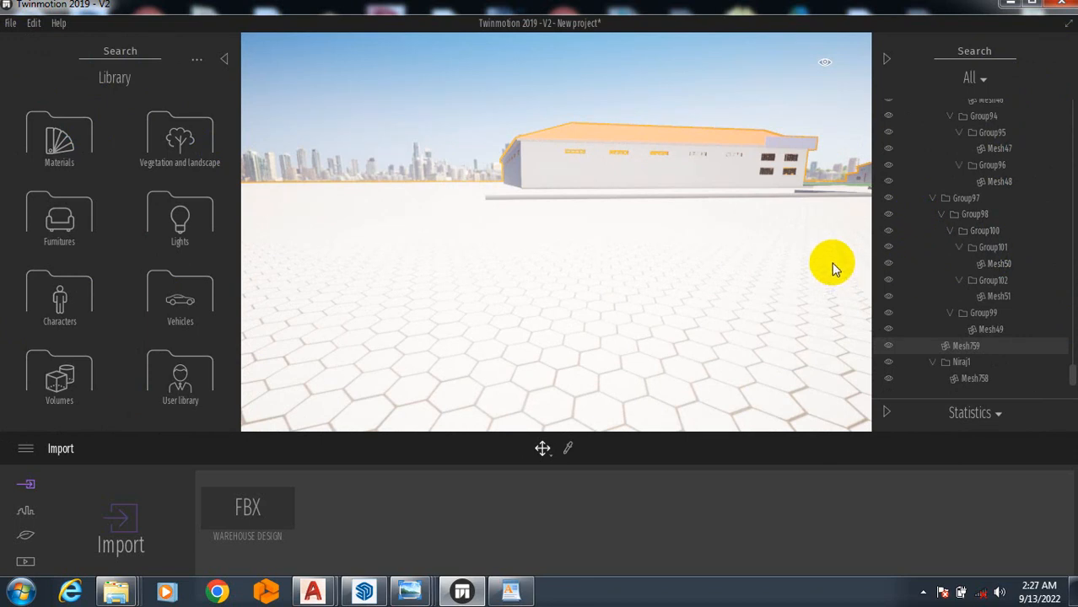
pyautogui.click(949, 150)
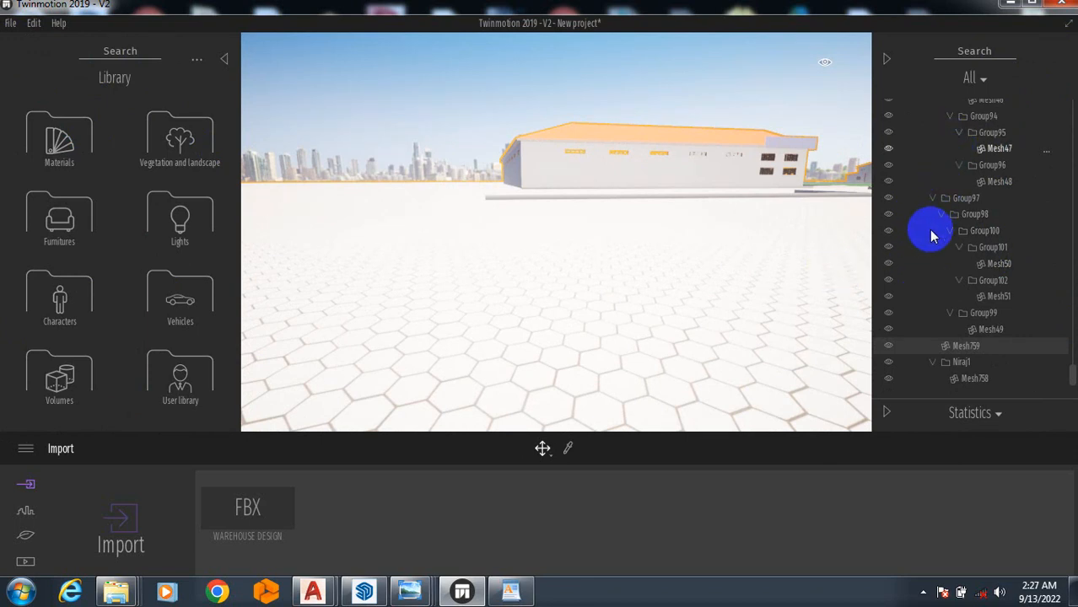
pyautogui.click(932, 236)
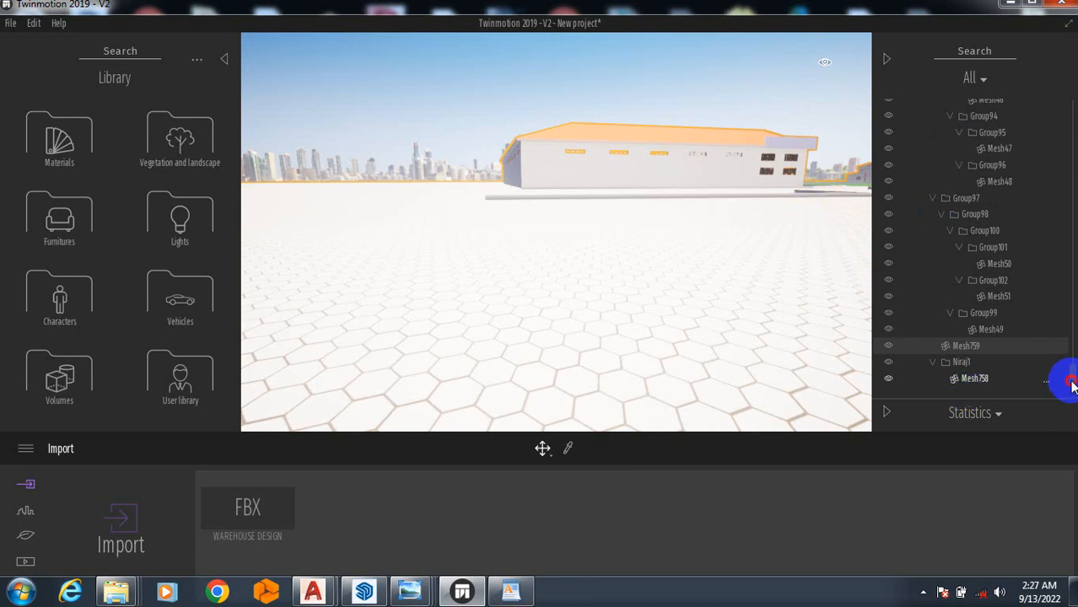
pyautogui.moveTo(1071, 383); pyautogui.dragTo(943, 90)
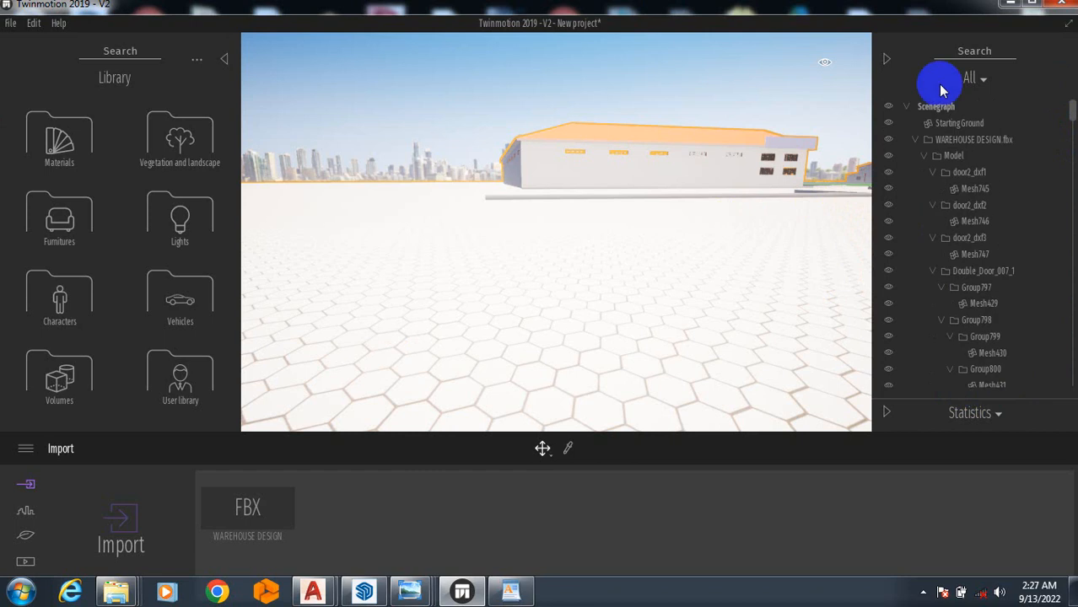
# Step: Look over the Materials categories such as glass, metal, concrete and wood, and return to the main library
pyautogui.click(72, 156)
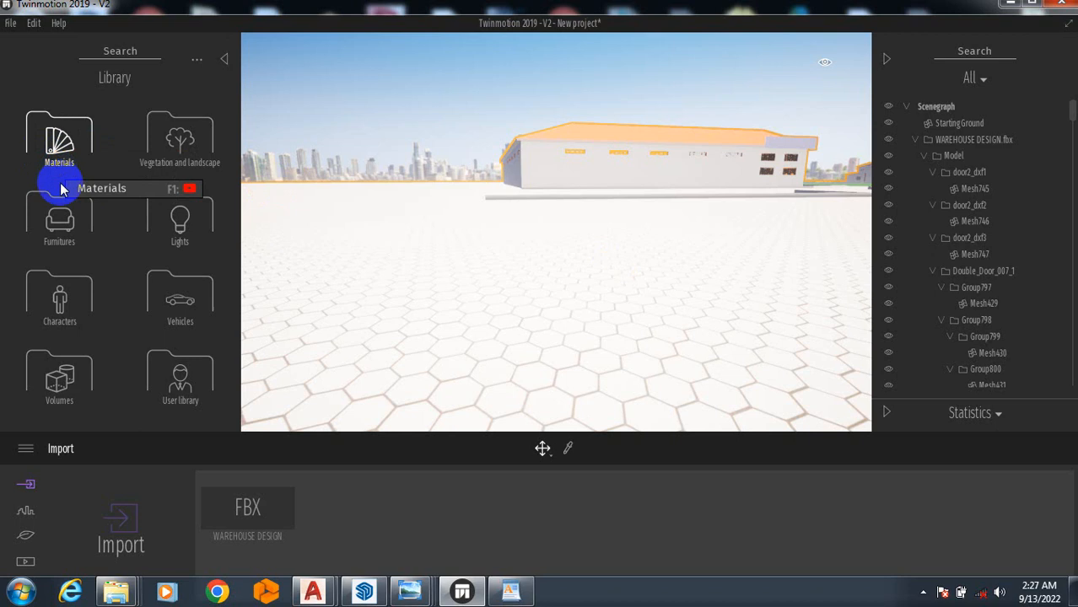
pyautogui.click(67, 148)
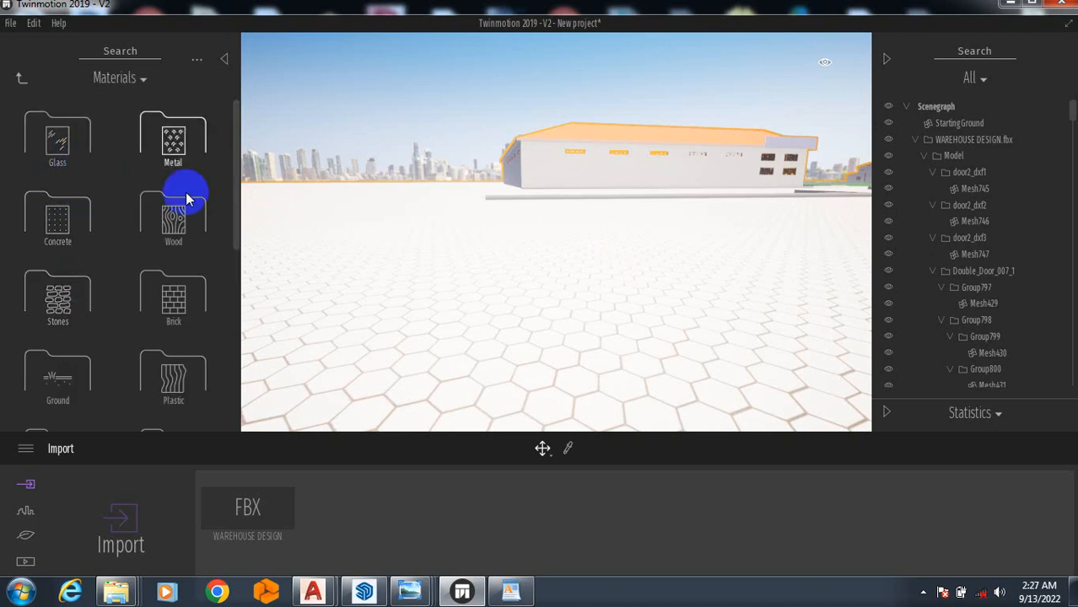
pyautogui.click(20, 79)
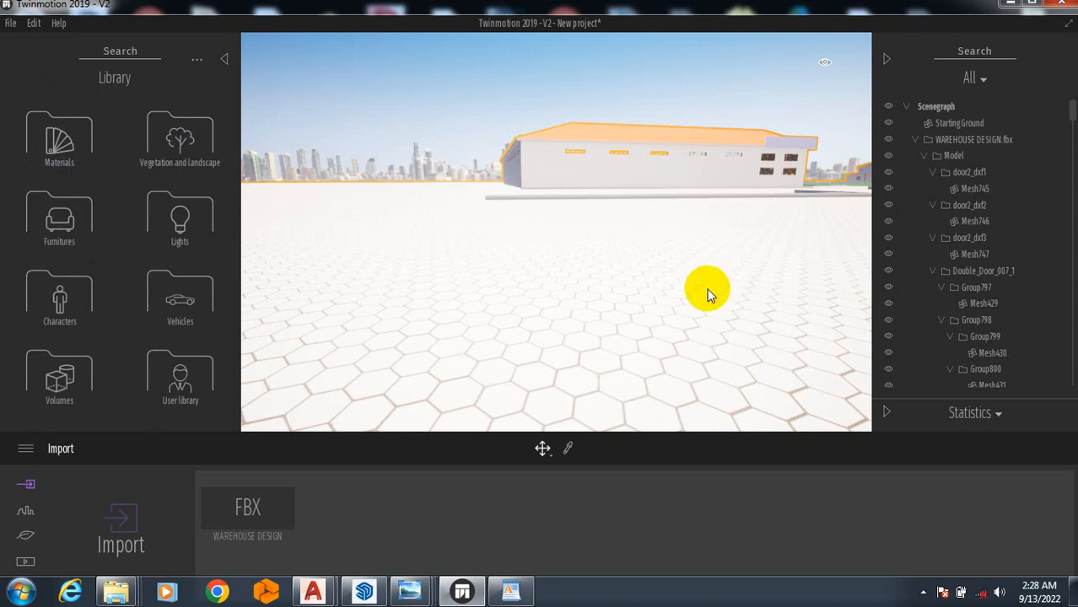
# Step: Raise the camera above the ground and turn it slightly to view the warehouse and its boundary lines from higher up
pyautogui.press('w')
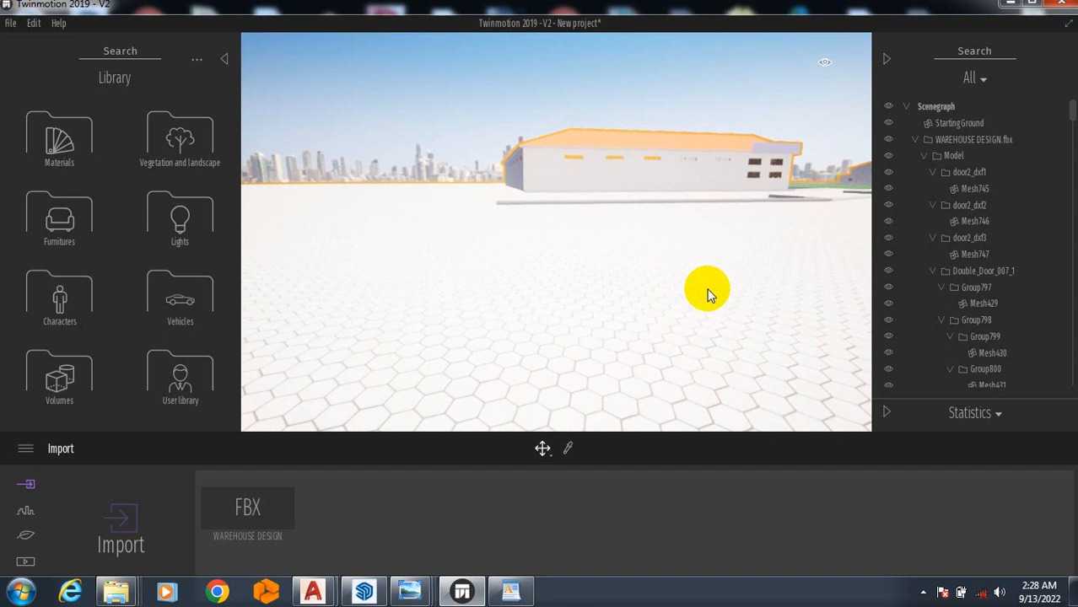
pyautogui.press('e')
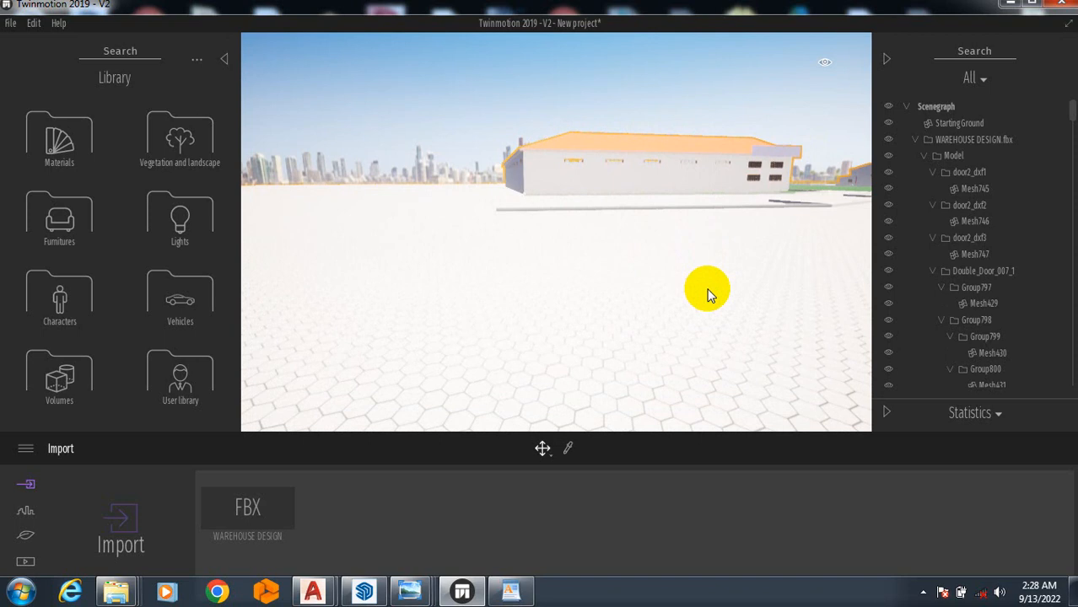
pyautogui.press('e')
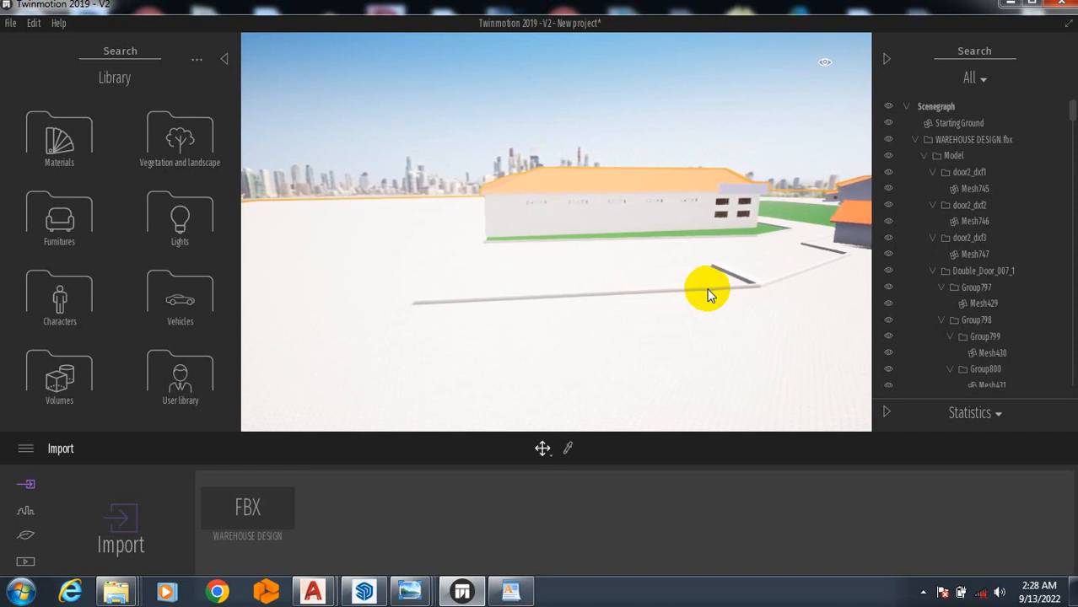
pyautogui.moveTo(708, 293); pyautogui.dragTo(651, 221)
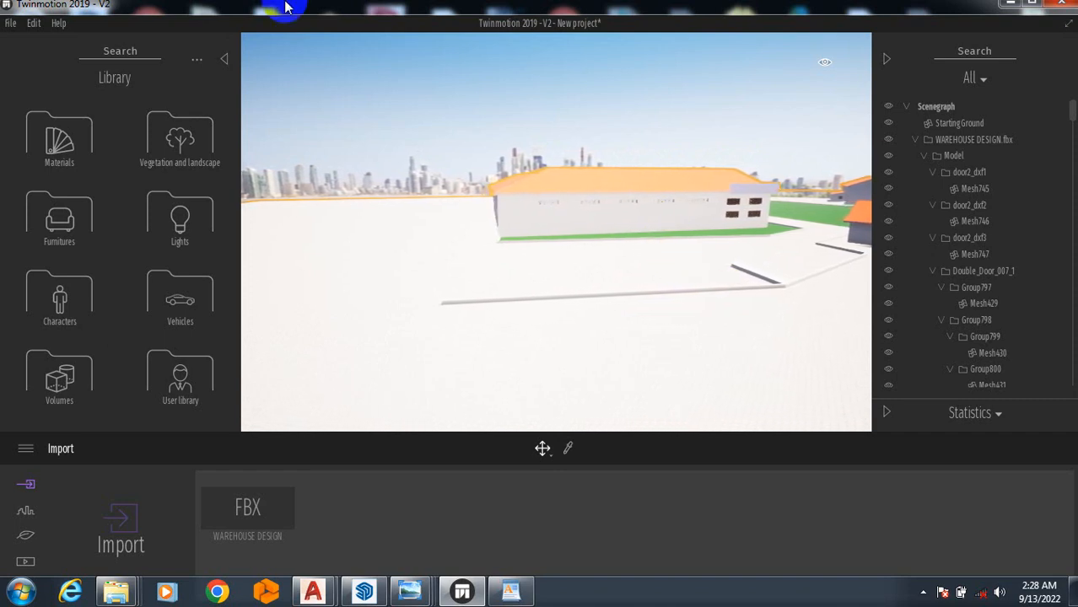
# Step: Hide the scene hierarchy and adjust the navigation option in the view settings
pyautogui.click(886, 60)
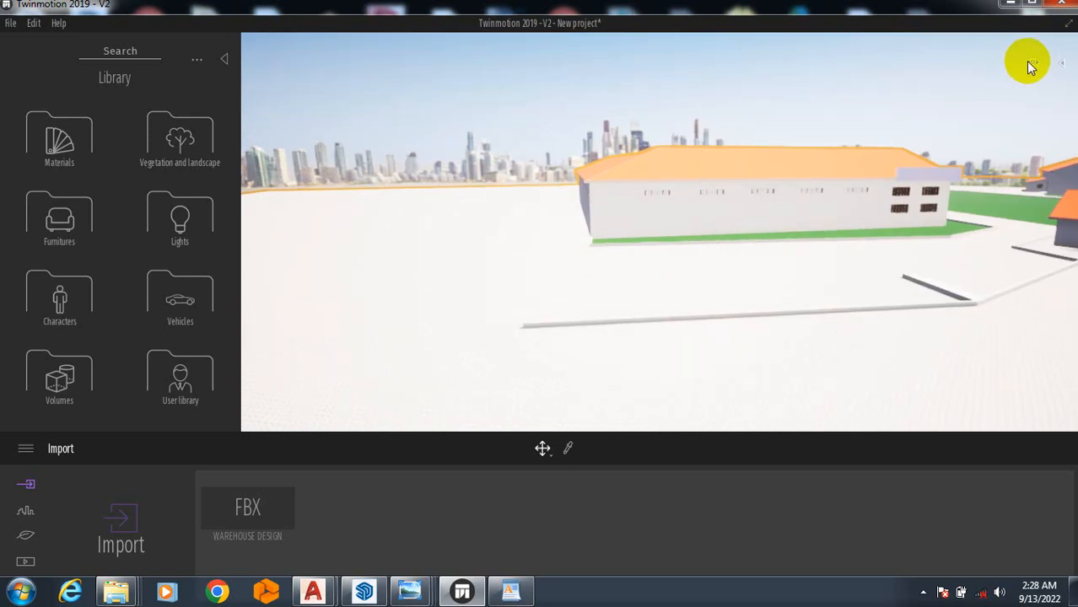
pyautogui.click(1032, 65)
pyautogui.click(976, 103)
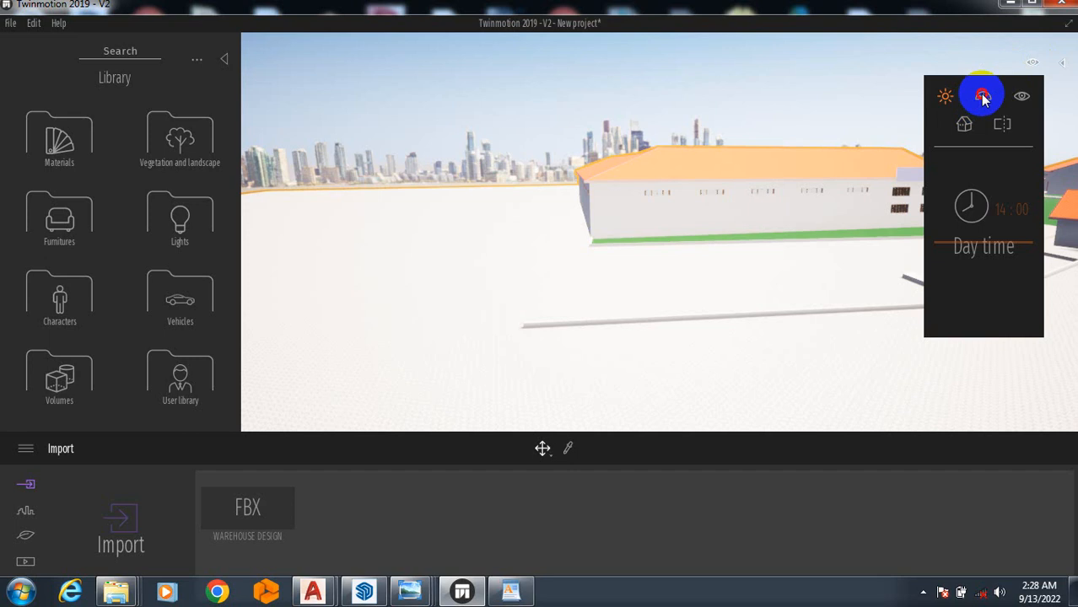
pyautogui.click(993, 197)
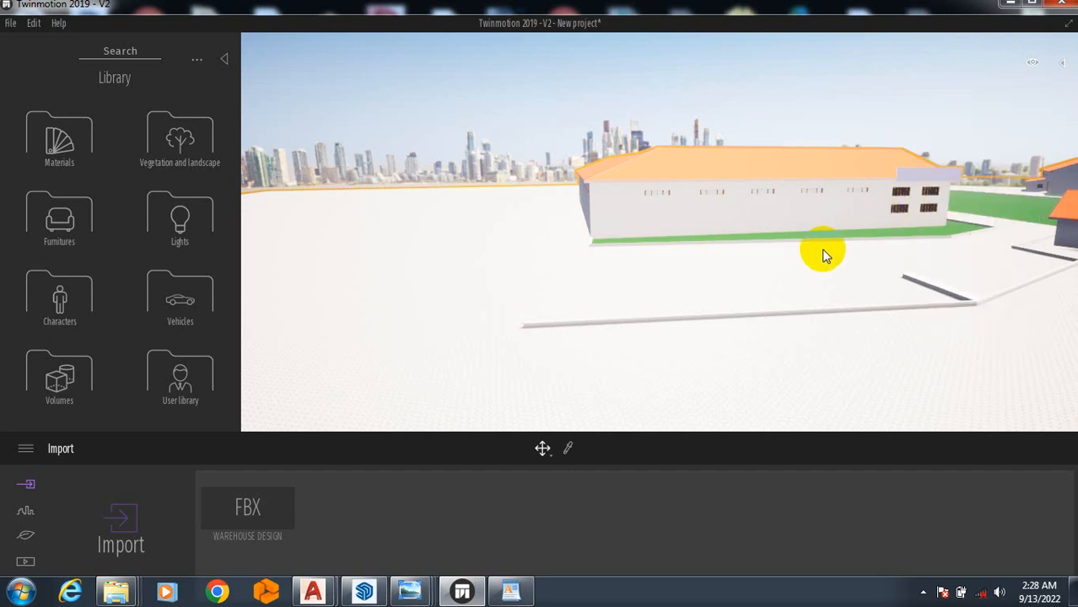
# Step: Move the camera sideways along the warehouse and past the small orange-roofed building to view the two-storey front
pyautogui.press('Right')
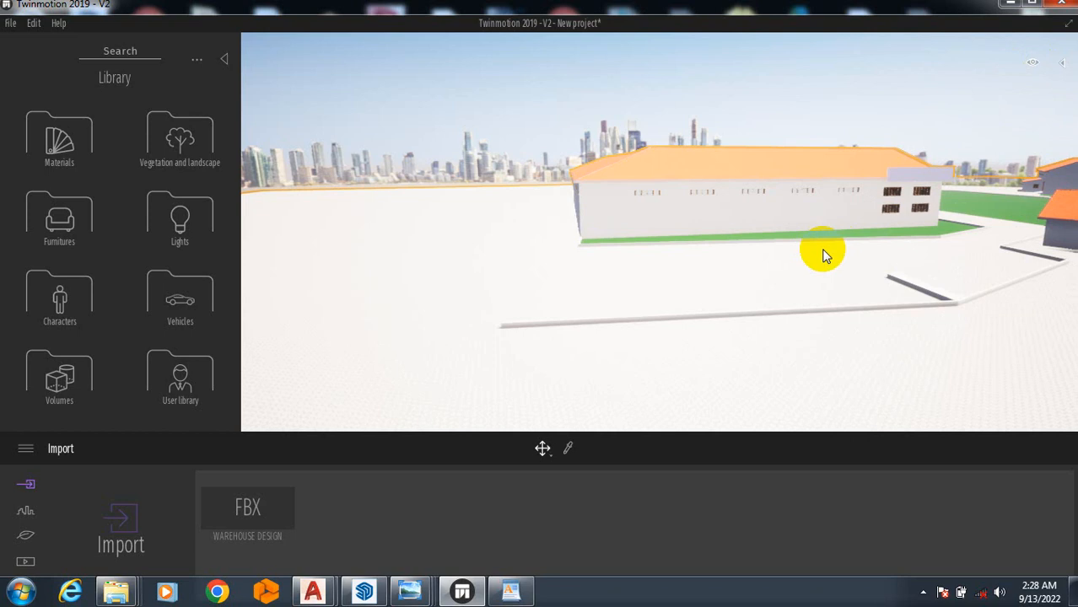
pyautogui.press('Right')
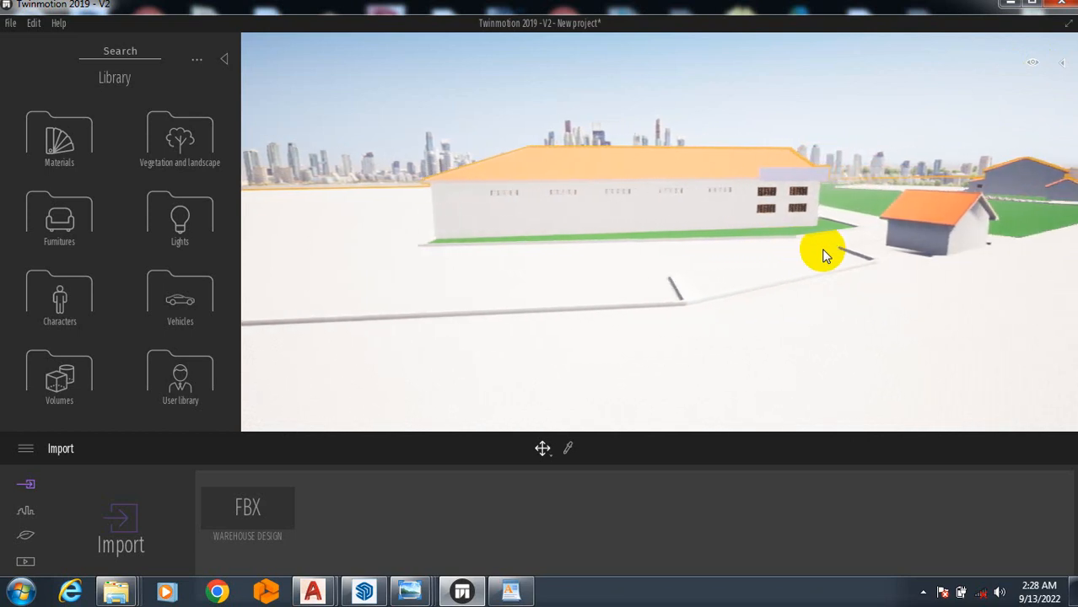
pyautogui.press('Right')
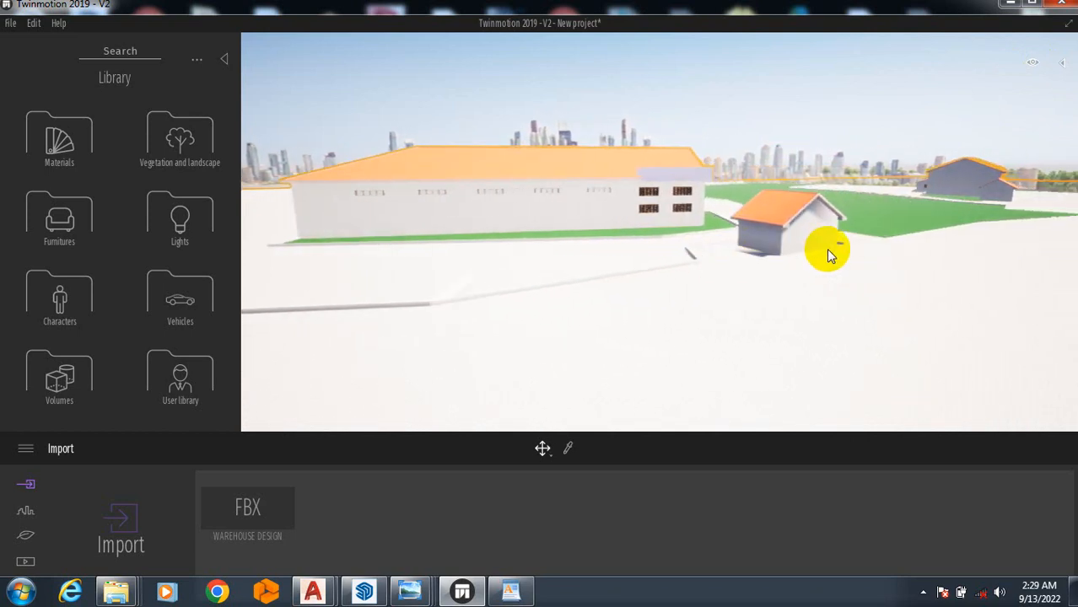
pyautogui.click(934, 232)
pyautogui.moveTo(936, 223)
pyautogui.mouseDown(button='right')
pyautogui.moveTo(911, 221)
pyautogui.moveTo(940, 219)
pyautogui.mouseUp(button='right')
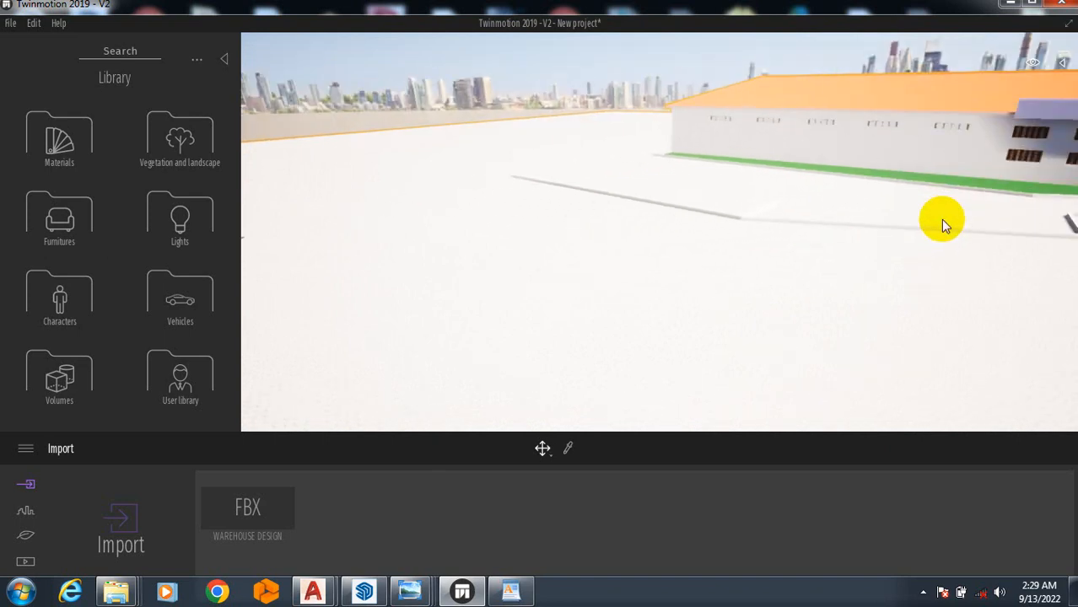
pyautogui.press('Right')
pyautogui.press('d')
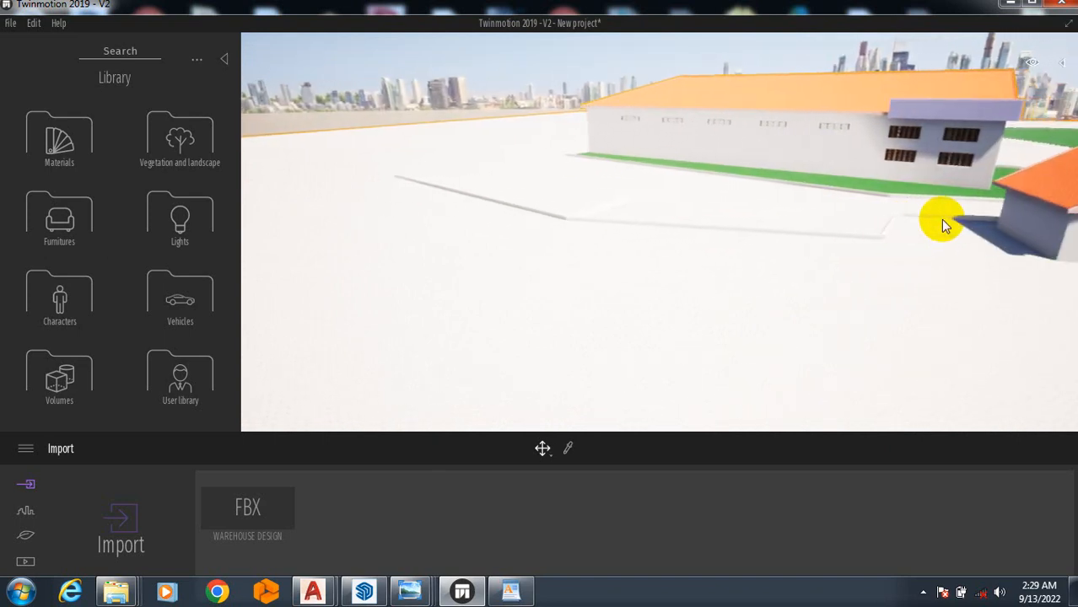
pyautogui.press('d')
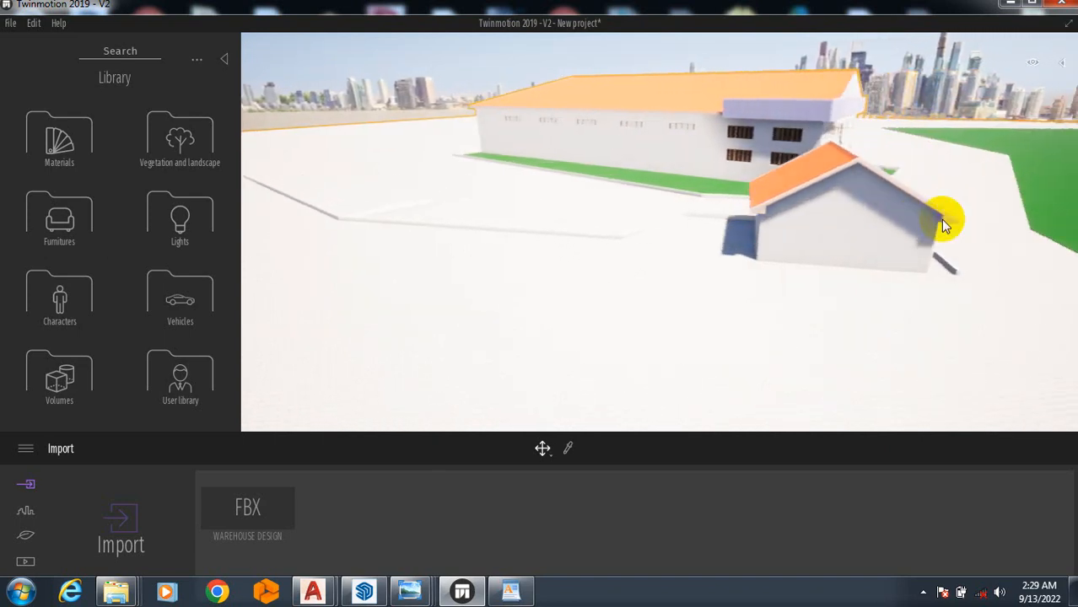
pyautogui.press('d')
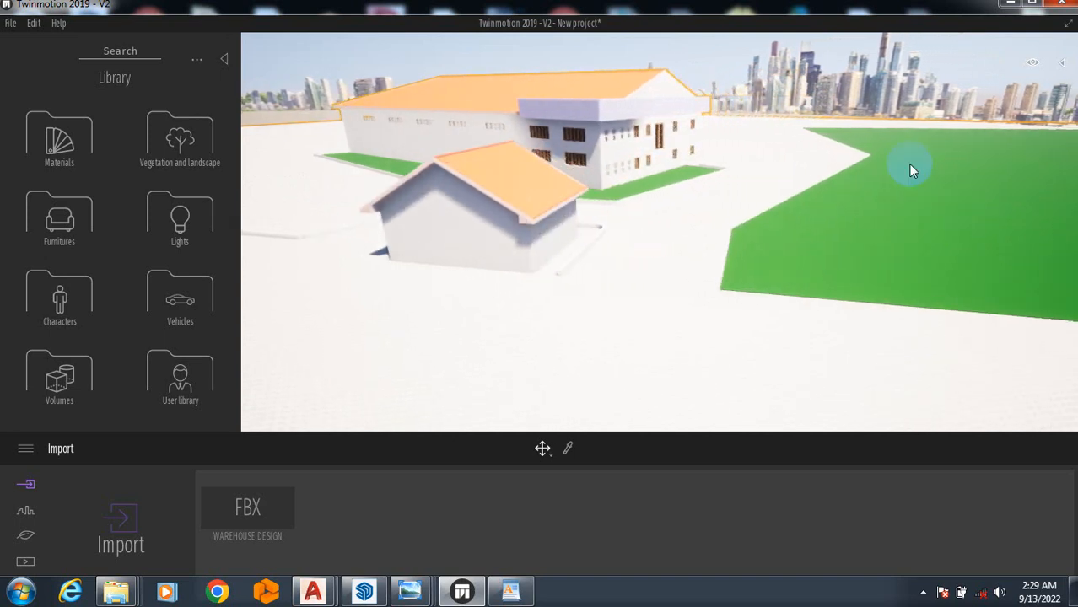
# Step: Fly the camera over the green lawn, raise it, and circle the warehouse front to view its far side wall with the red door
pyautogui.moveTo(897, 168); pyautogui.dragTo(907, 164)
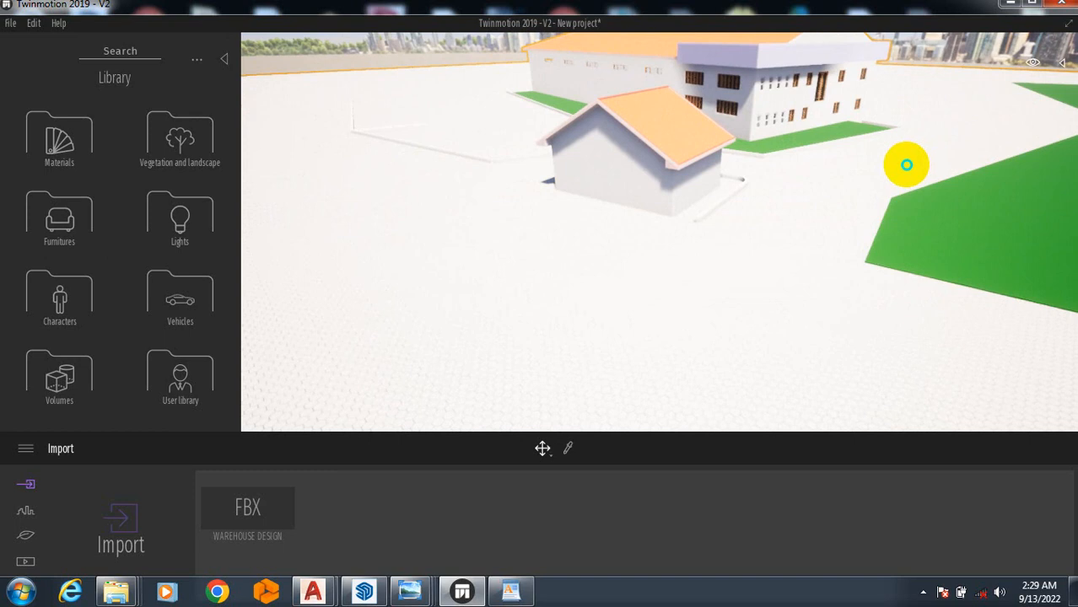
pyautogui.press('d')
pyautogui.press('d')
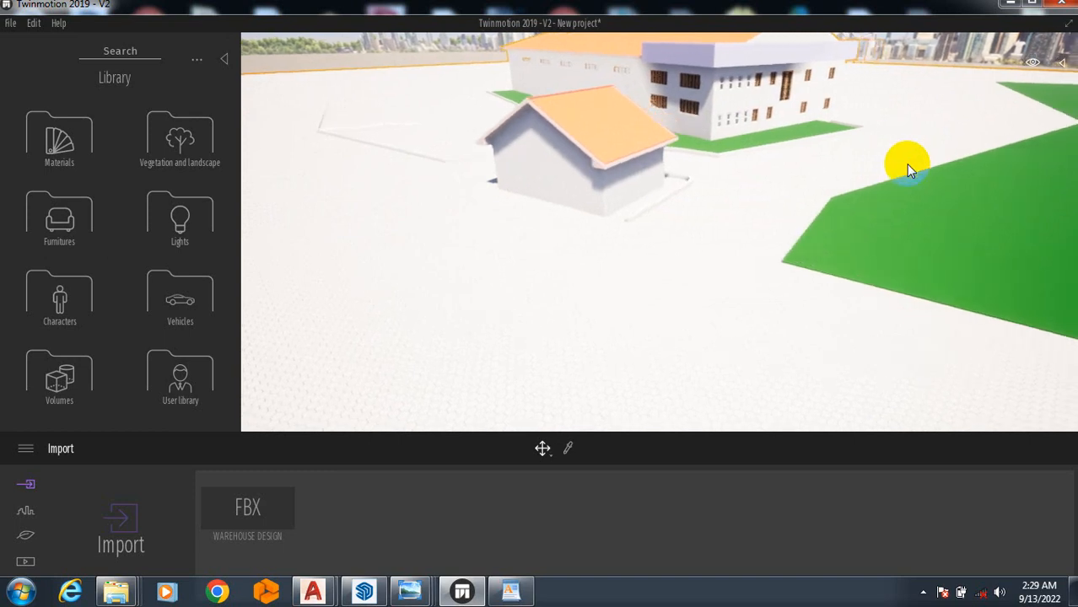
pyautogui.press('d')
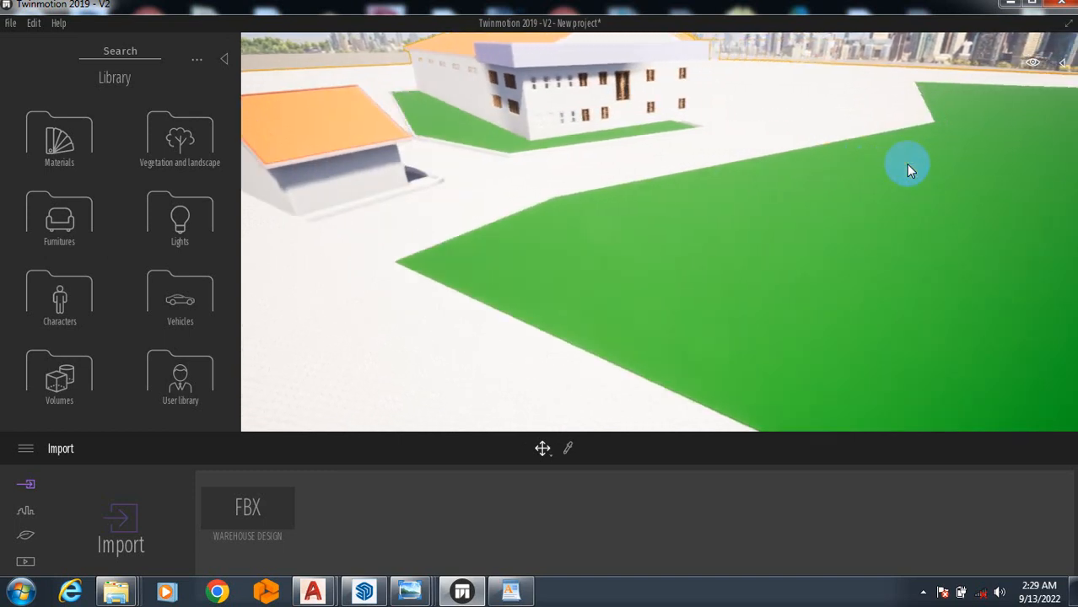
pyautogui.press('w')
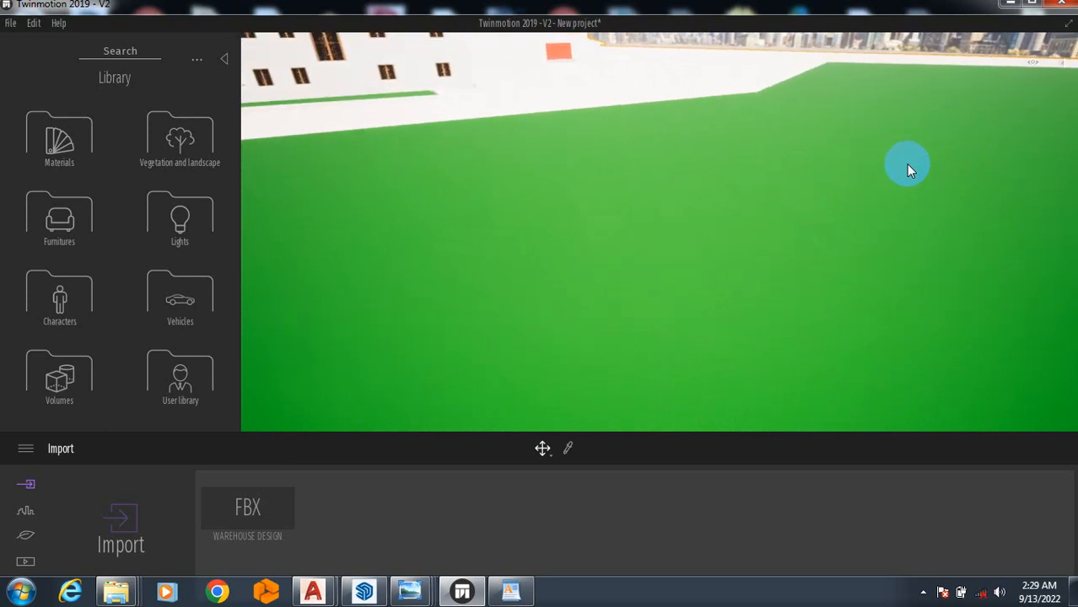
pyautogui.press('s')
pyautogui.press('e')
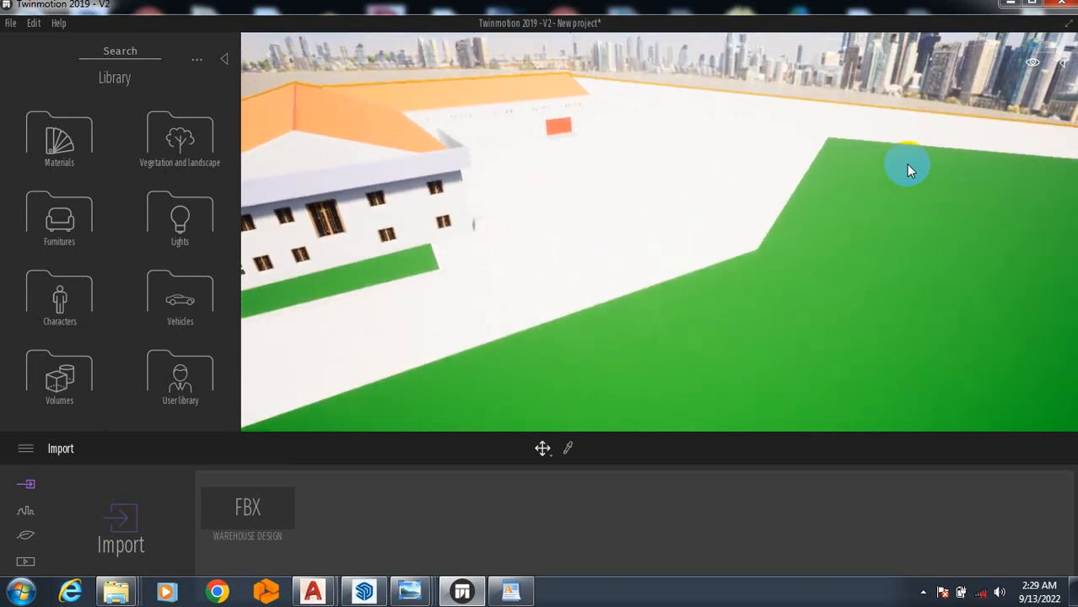
pyautogui.moveTo(904, 174)
pyautogui.mouseDown()
pyautogui.moveTo(905, 164)
pyautogui.moveTo(909, 177)
pyautogui.mouseUp()
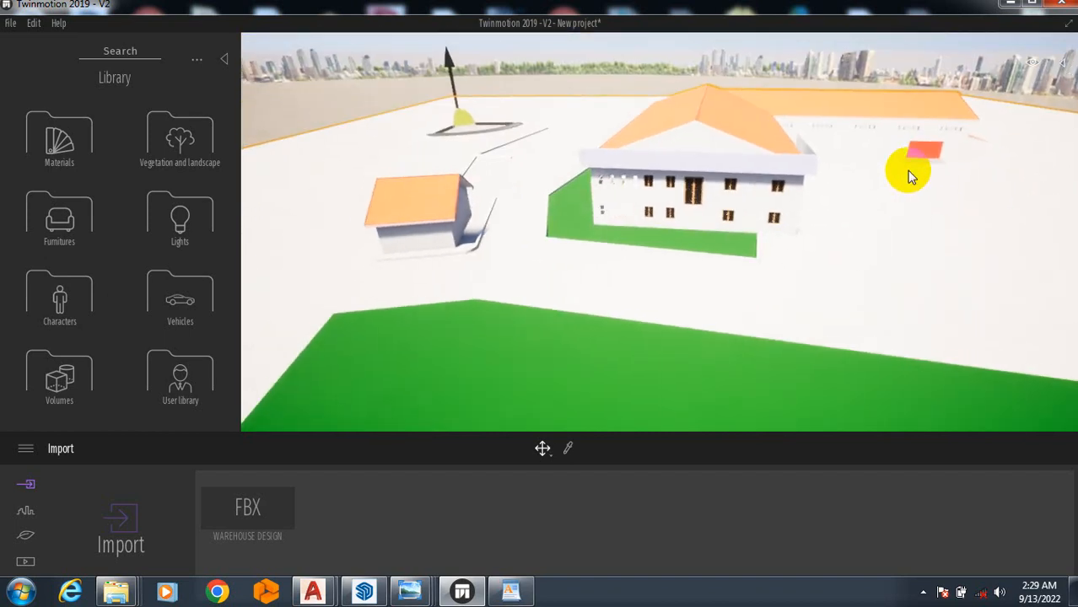
pyautogui.press('d')
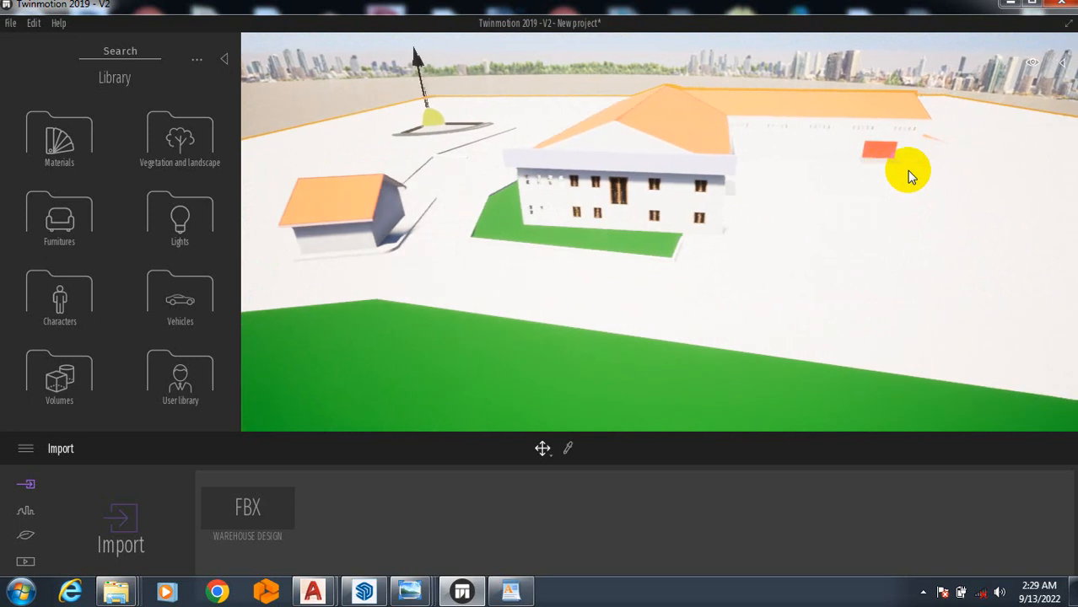
pyautogui.press('d')
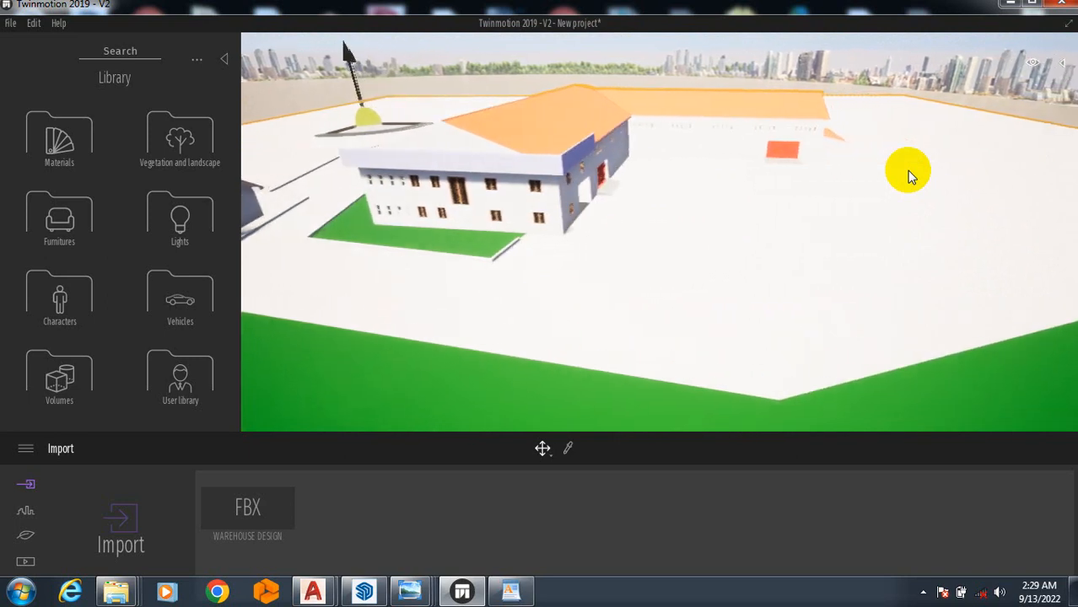
pyautogui.press('d')
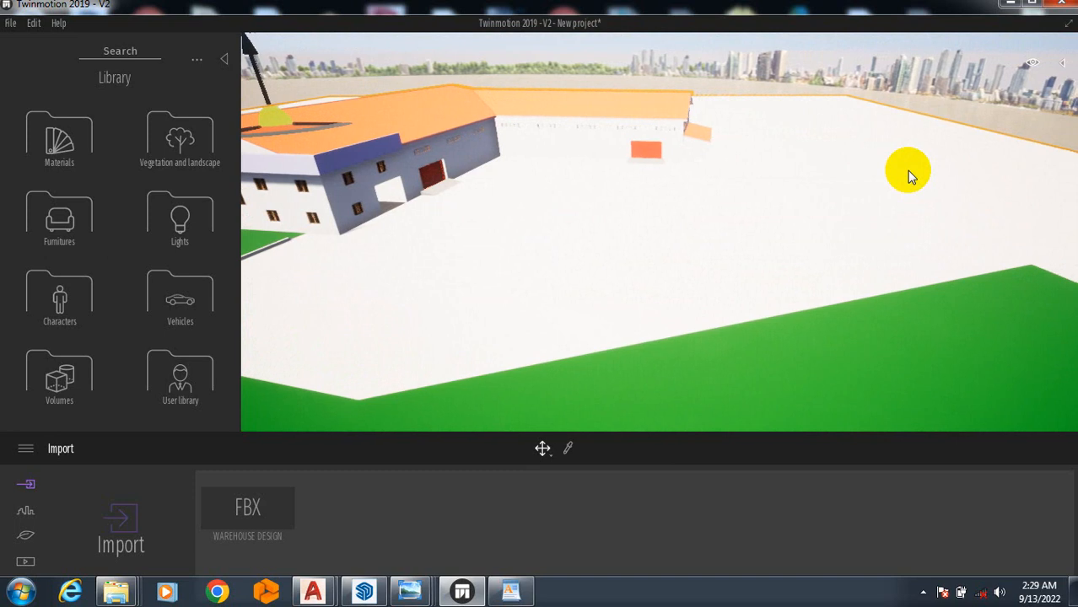
# Step: Turn the camera toward the green lawn, move it sideways past the warehouse's two-storey front, and back away to view both wings
pyautogui.moveTo(905, 171)
pyautogui.mouseDown()
pyautogui.moveTo(881, 183)
pyautogui.moveTo(894, 175)
pyautogui.moveTo(871, 166)
pyautogui.moveTo(896, 182)
pyautogui.mouseUp()
pyautogui.moveTo(897, 179); pyautogui.dragTo(895, 177, button='right')
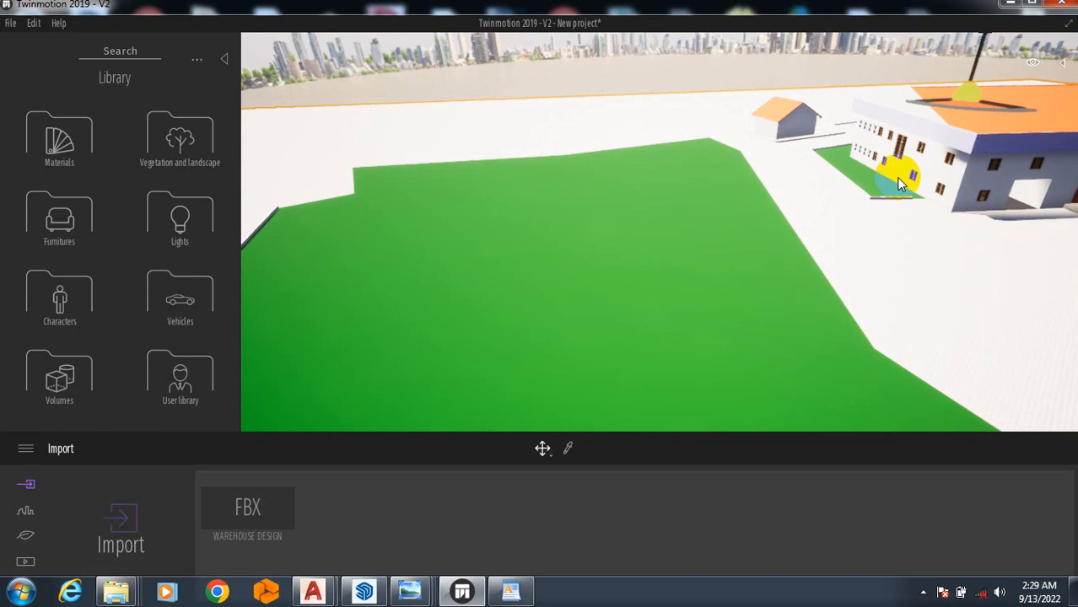
pyautogui.press('d')
pyautogui.press('d')
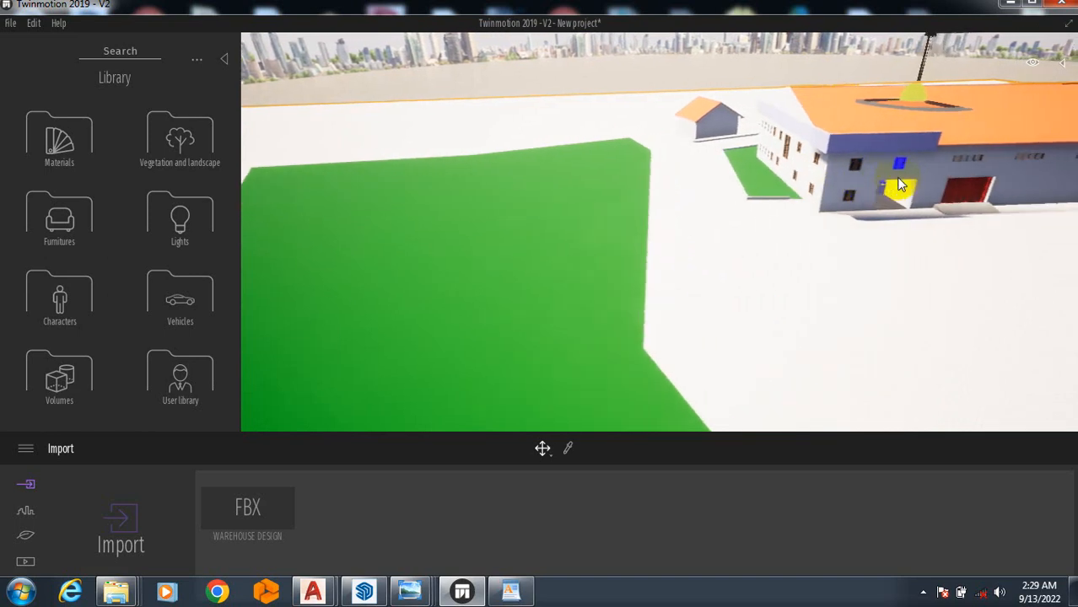
pyautogui.press('d')
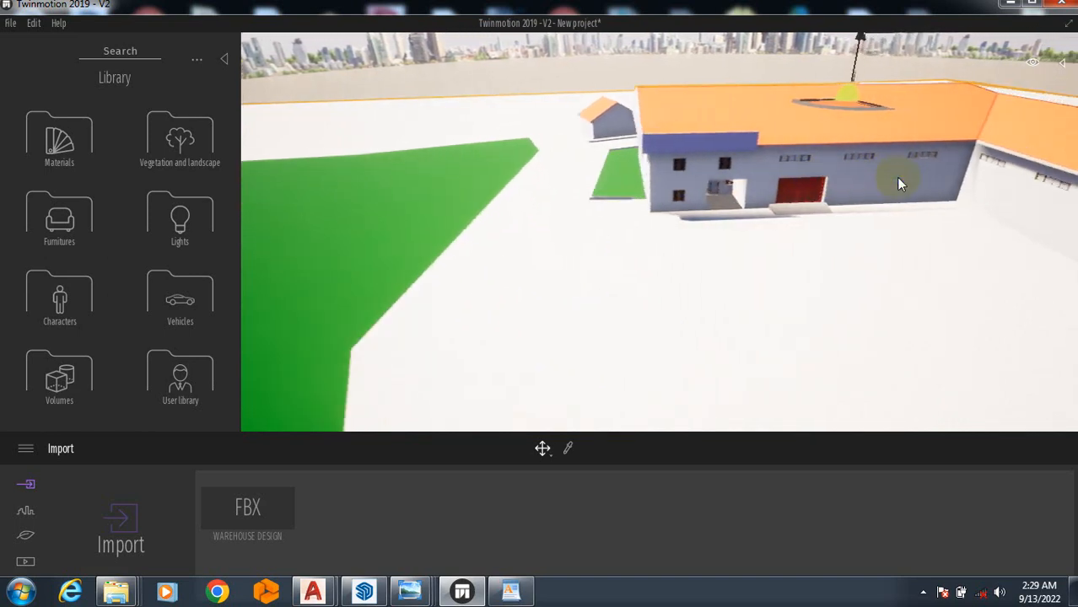
pyautogui.press('d')
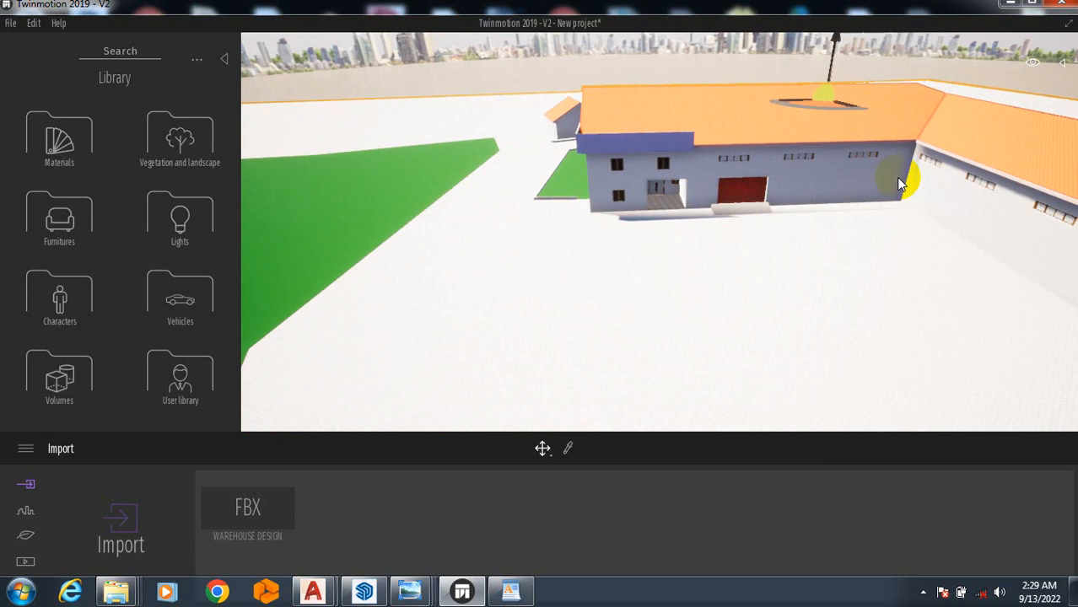
pyautogui.press('s')
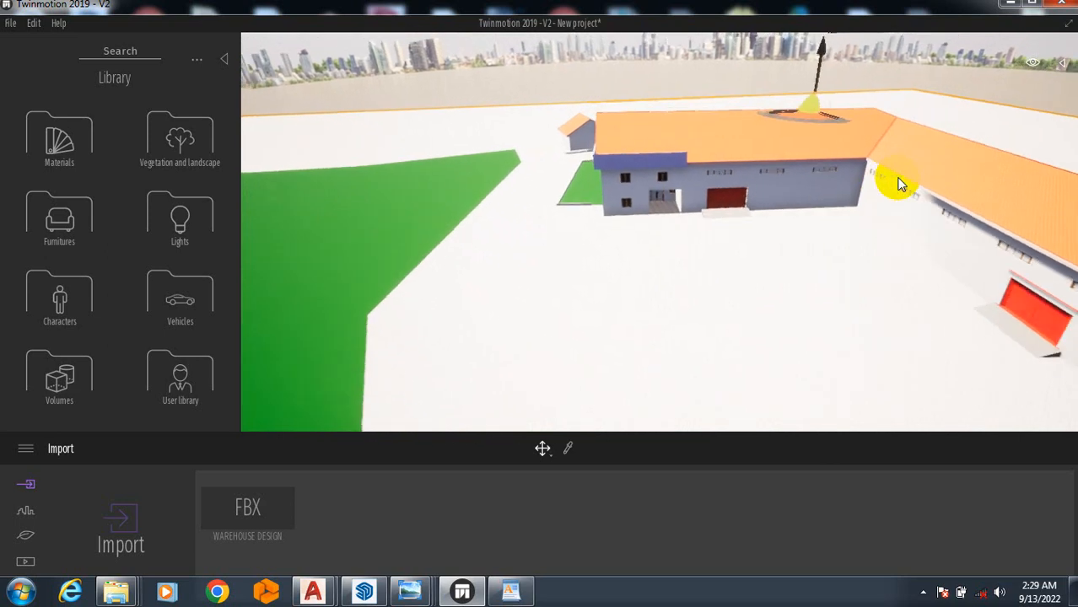
pyautogui.press('s')
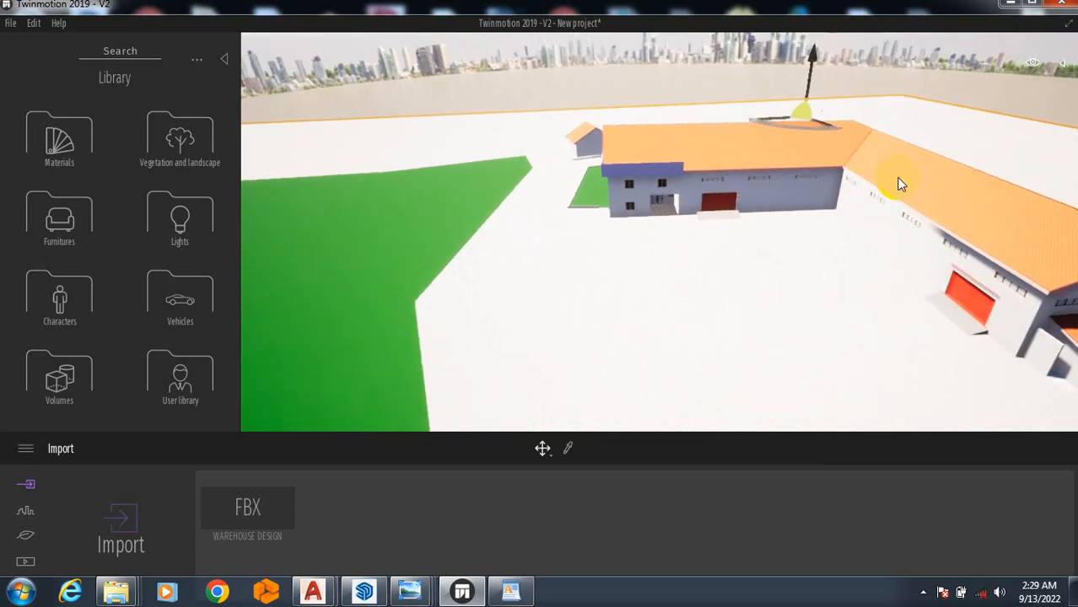
# Step: Raise and lower the camera over the yard, and move it sideways to view the gable end with the lean-to roof
pyautogui.press('e')
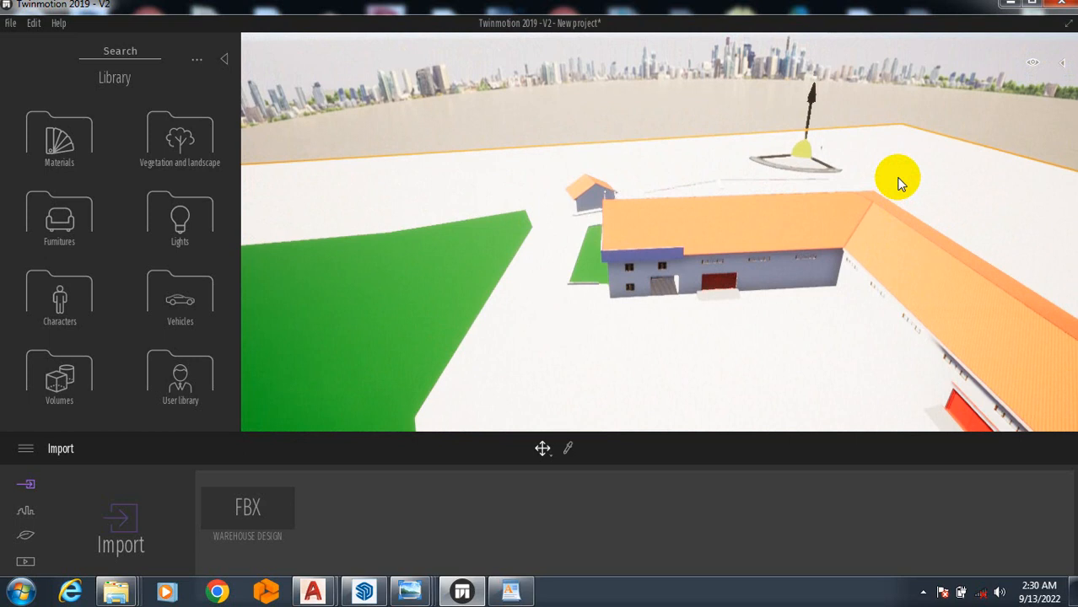
pyautogui.press('q')
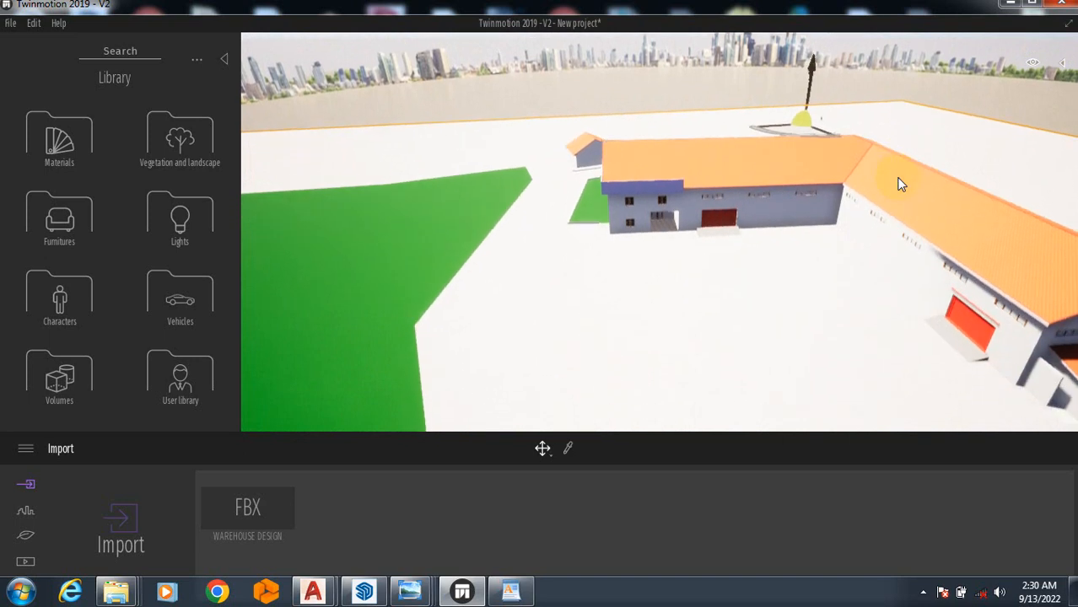
pyautogui.press('q')
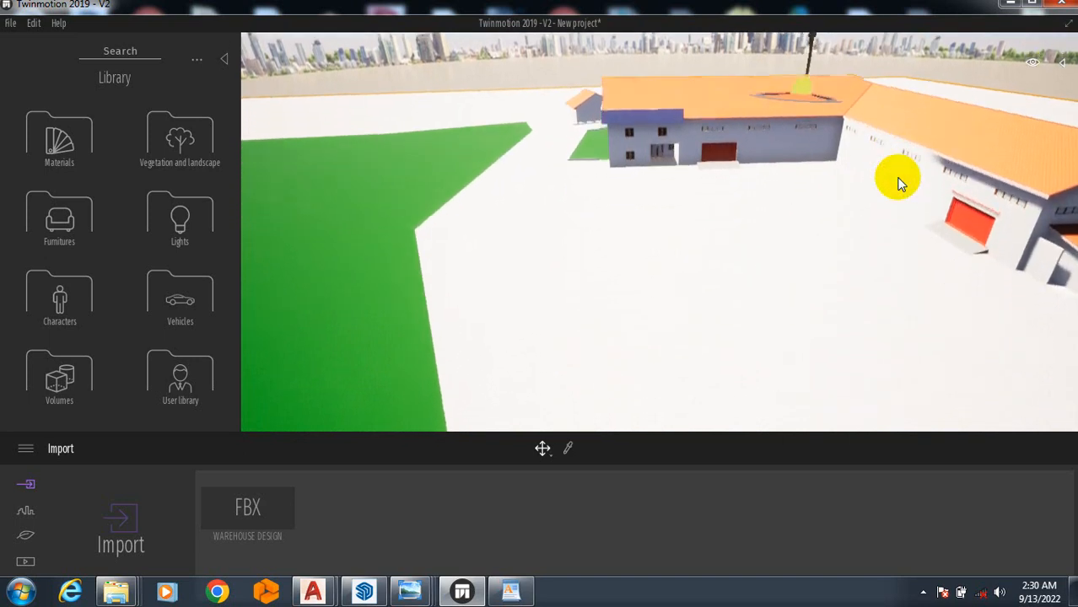
pyautogui.press('q')
pyautogui.press('d')
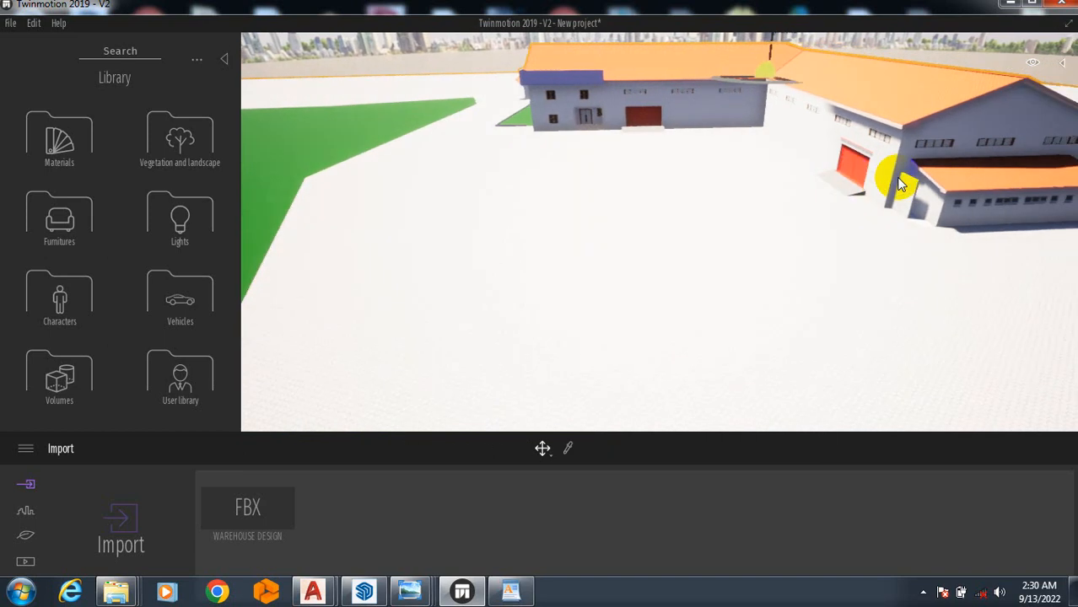
pyautogui.press('d')
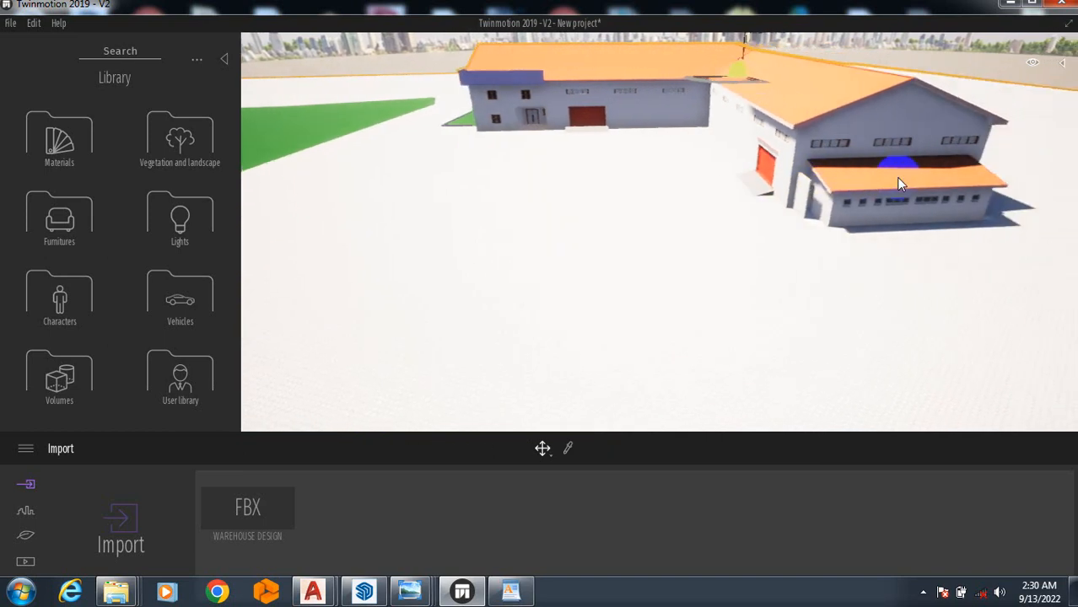
pyautogui.press('q')
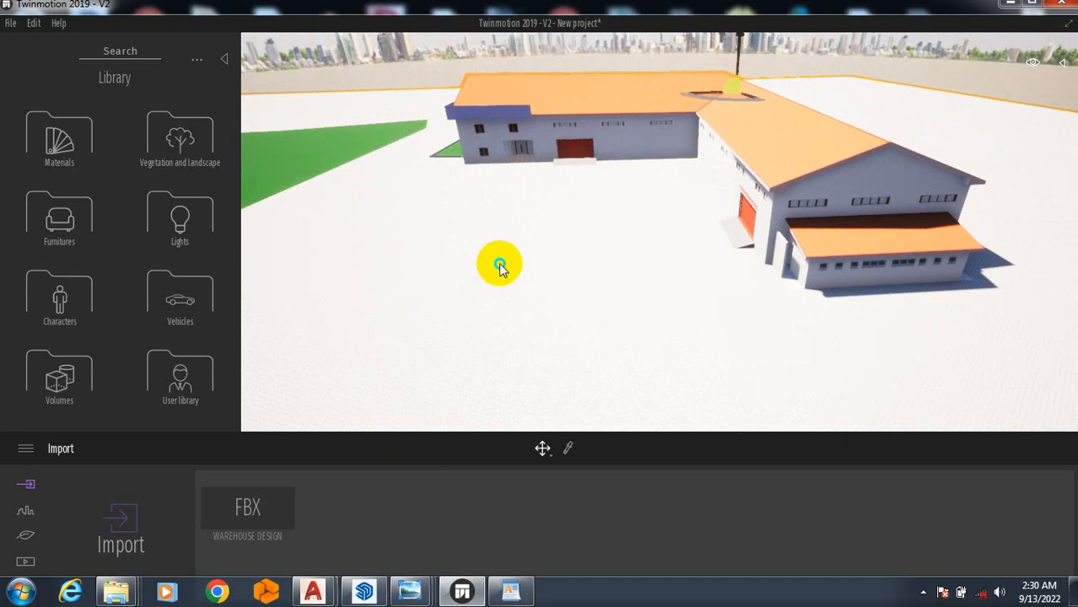
# Step: Tilt the view toward the horizon, lower the camera, and move forward for a closer view of both warehouse wings
pyautogui.moveTo(491, 267)
pyautogui.mouseDown()
pyautogui.moveTo(502, 259)
pyautogui.moveTo(490, 269)
pyautogui.mouseUp()
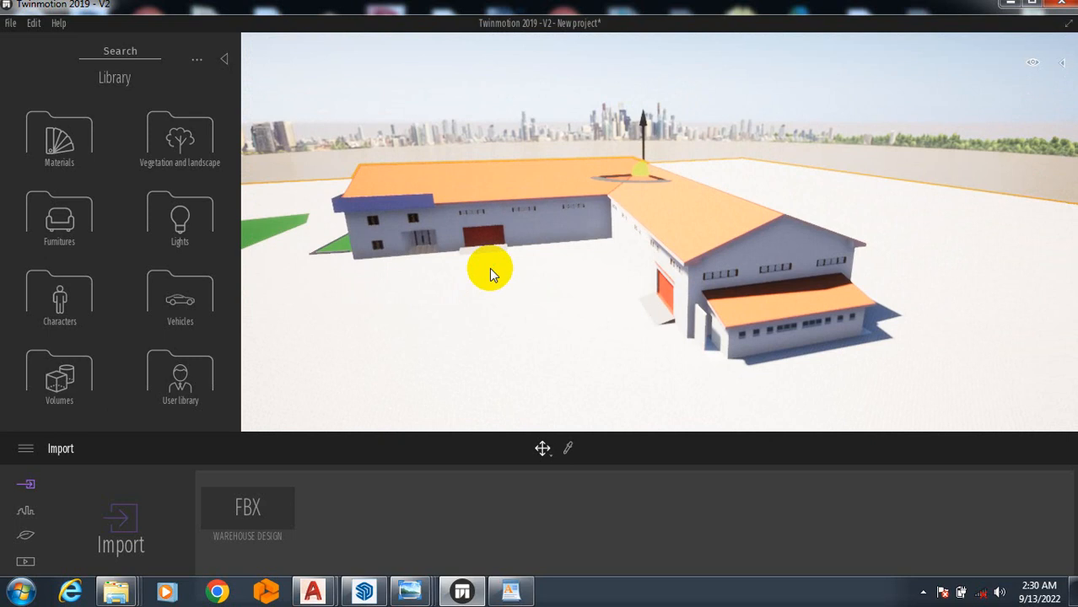
pyautogui.press('q')
pyautogui.press('q')
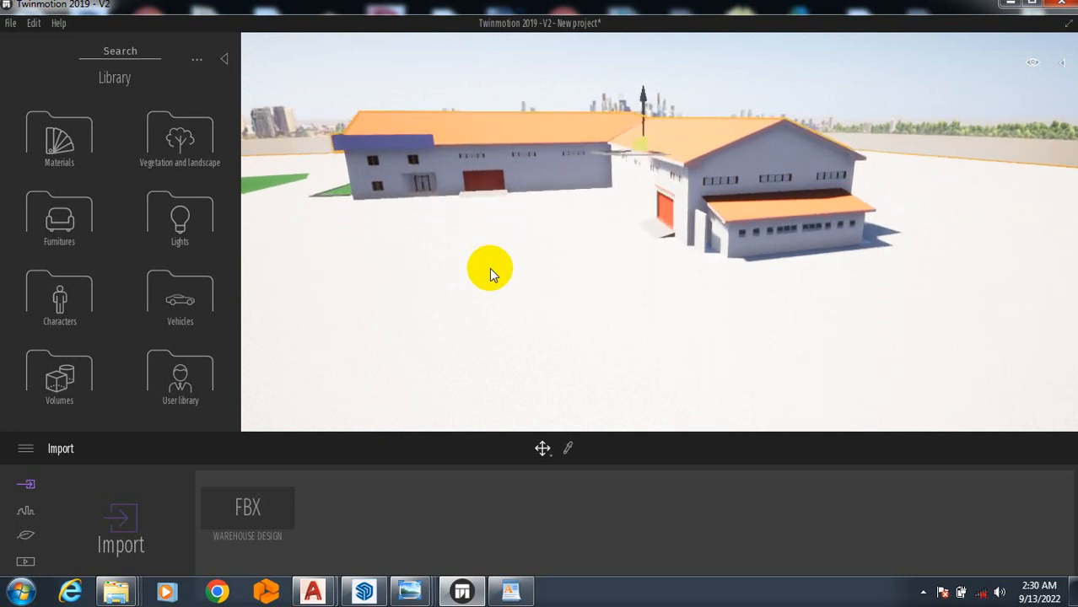
pyautogui.press('w')
pyautogui.press('w')
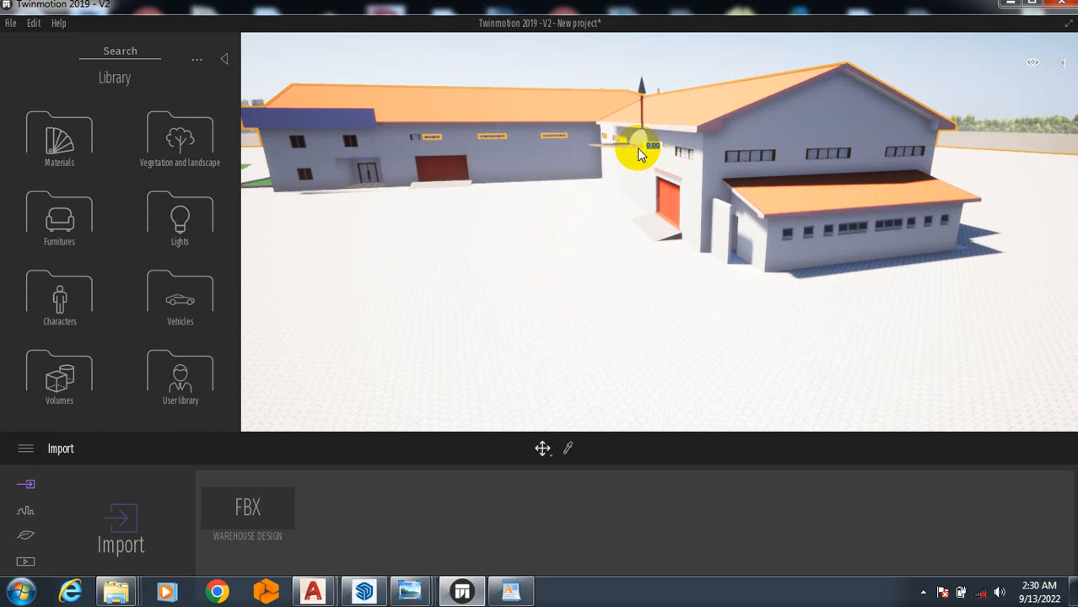
pyautogui.moveTo(634, 158); pyautogui.dragTo(634, 160, button='right')
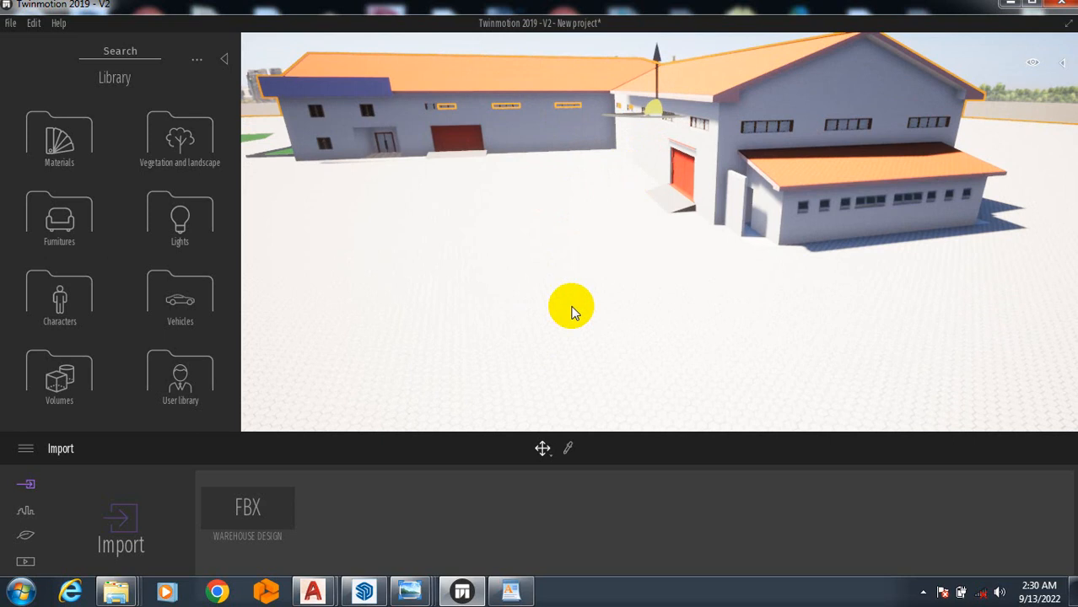
# Step: Cycle the transform tool through Rotate and Scale, and return it to Translate
pyautogui.click(550, 453)
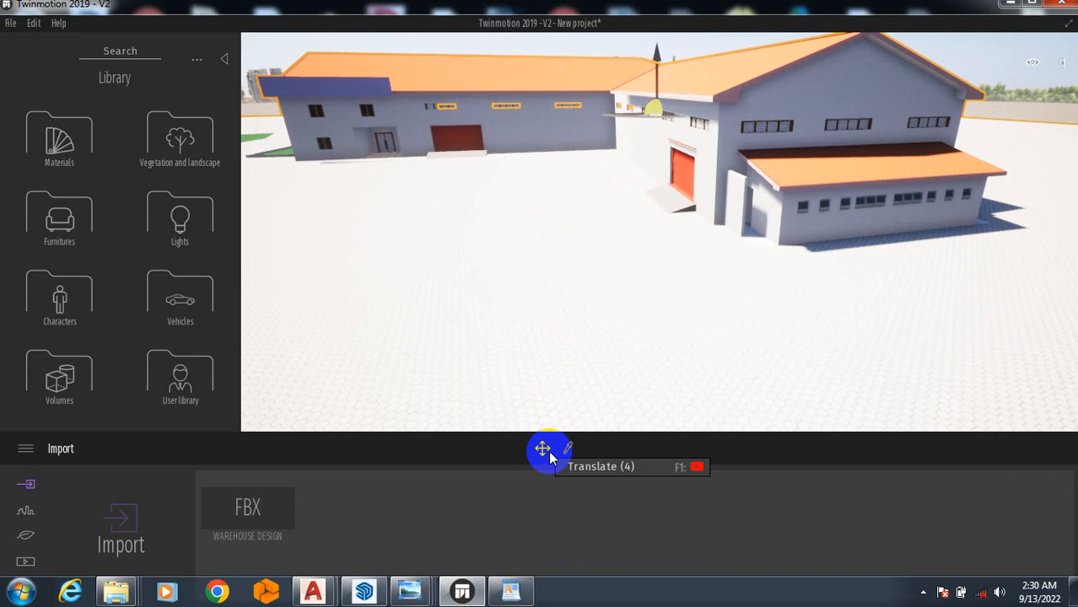
pyautogui.click(551, 455)
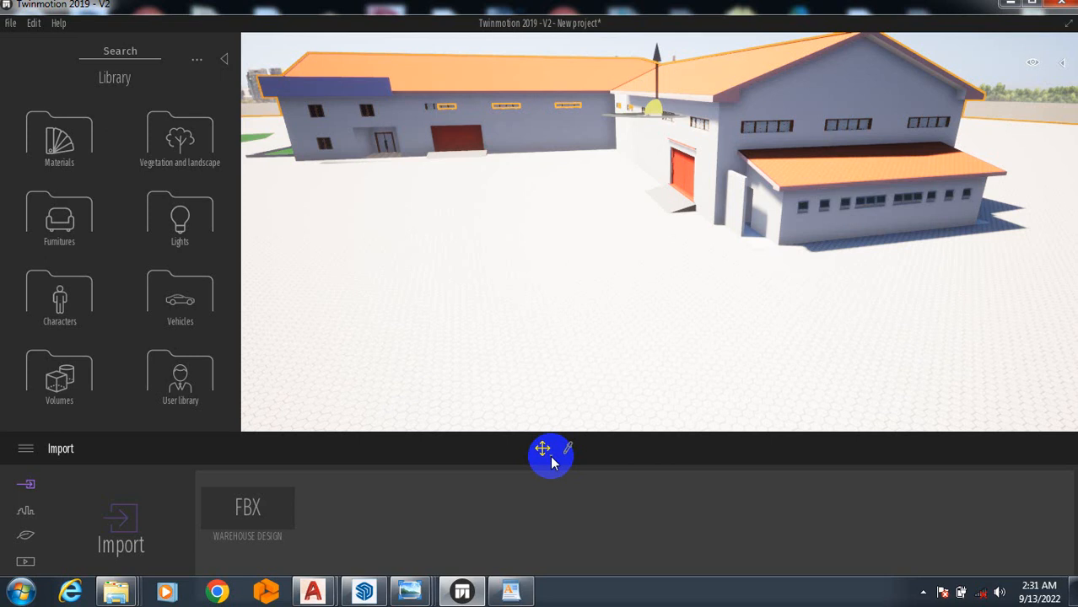
pyautogui.click(548, 455)
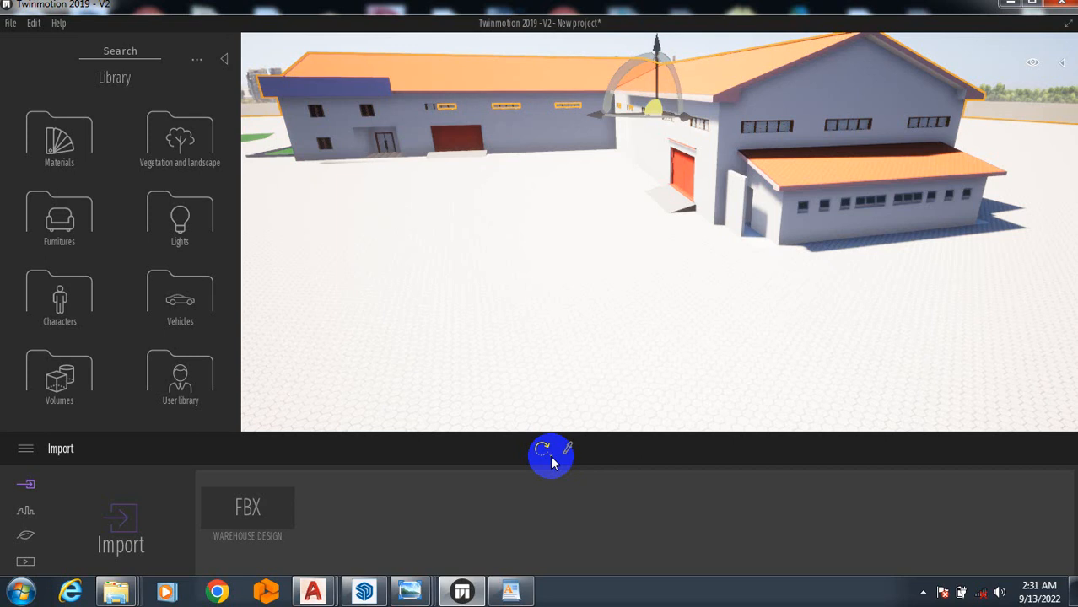
pyautogui.click(548, 455)
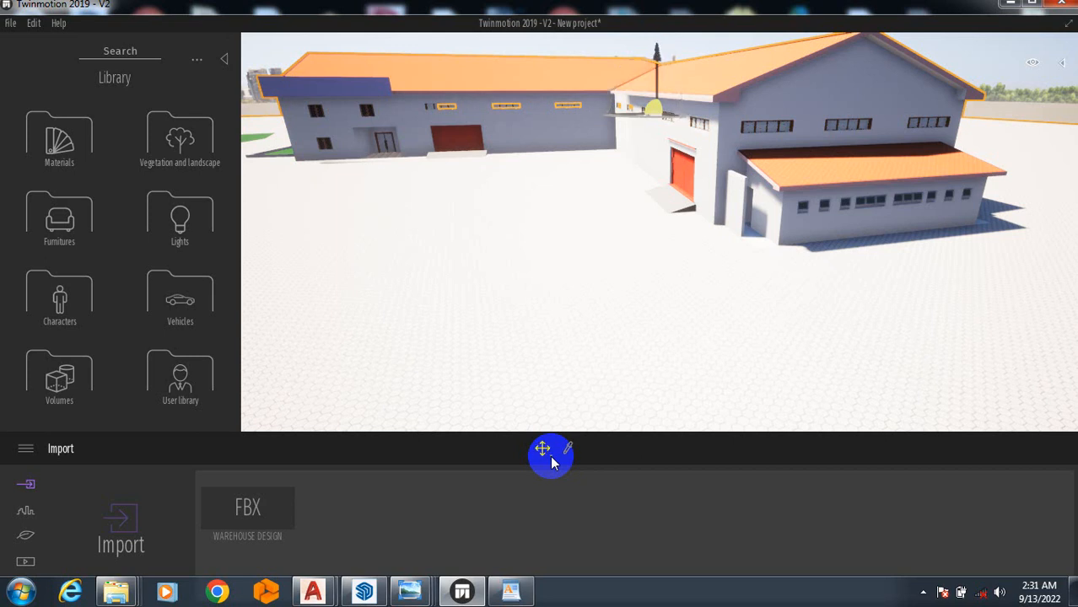
pyautogui.click(549, 455)
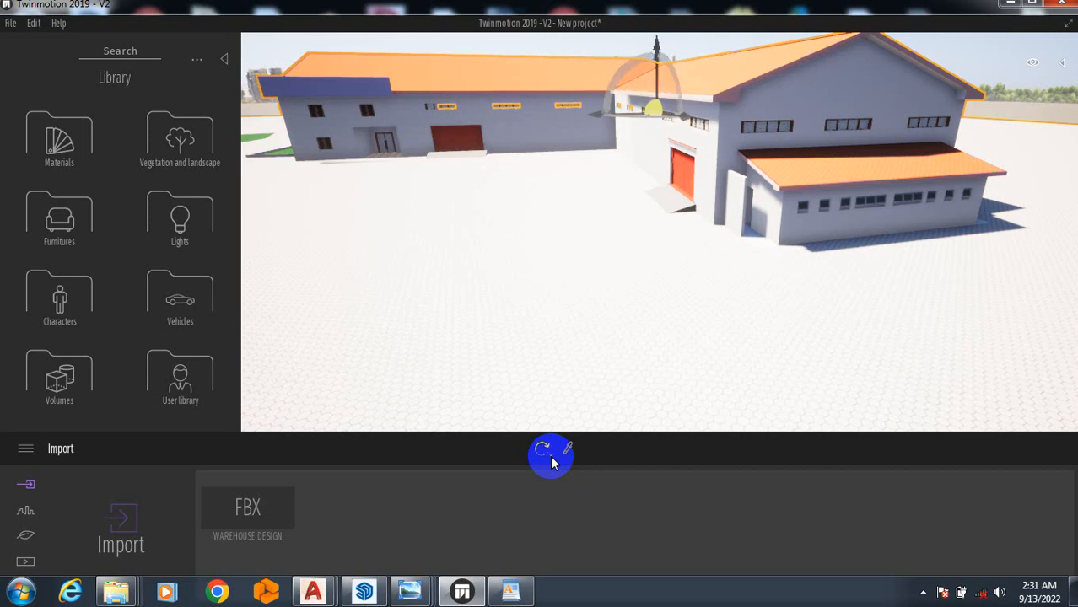
pyautogui.click(548, 456)
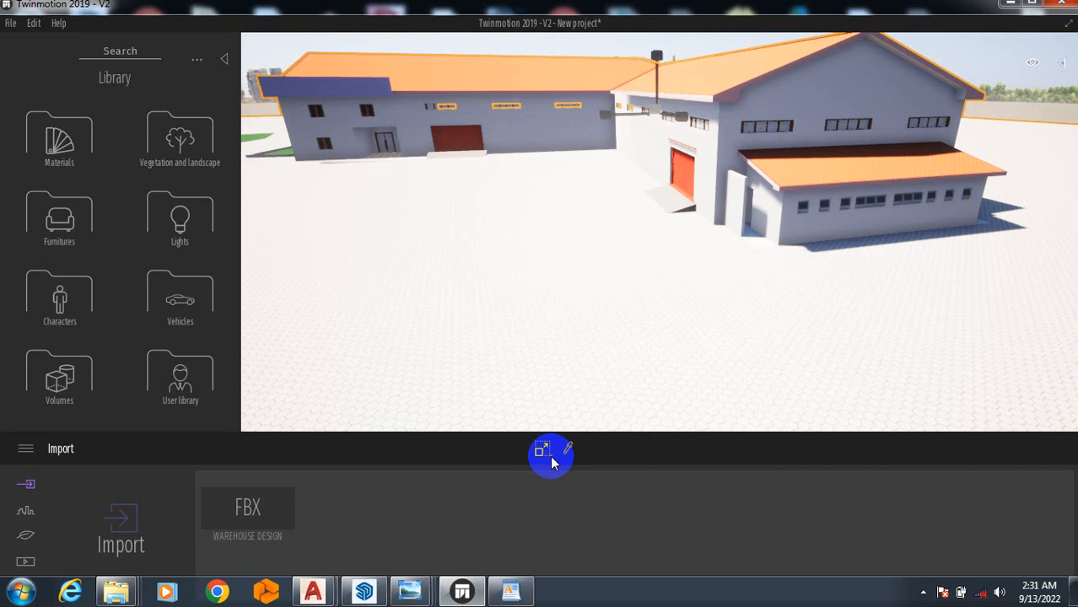
pyautogui.click(548, 456)
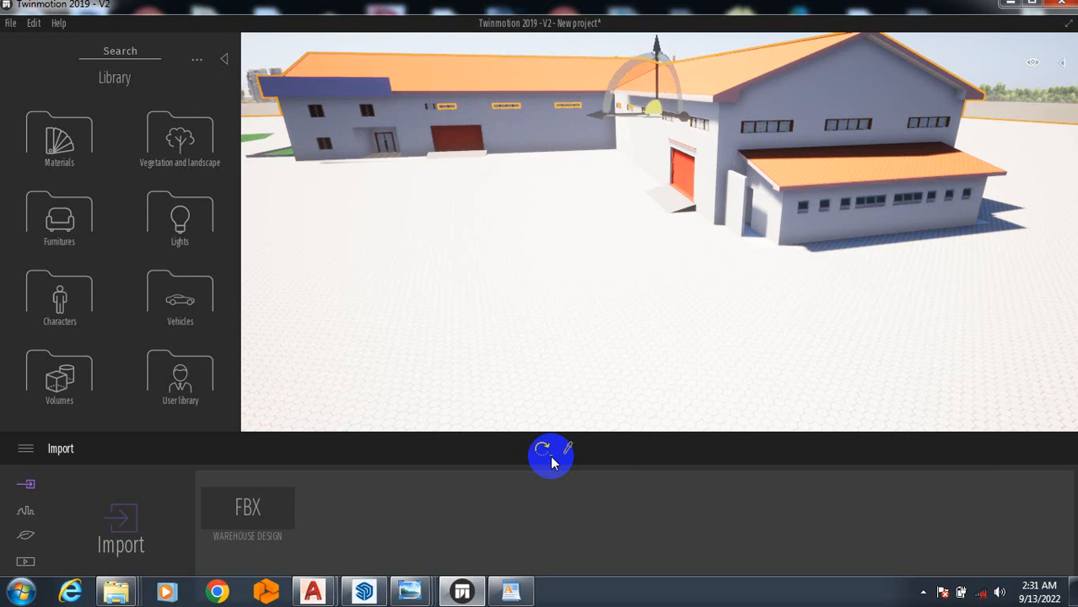
pyautogui.click(550, 455)
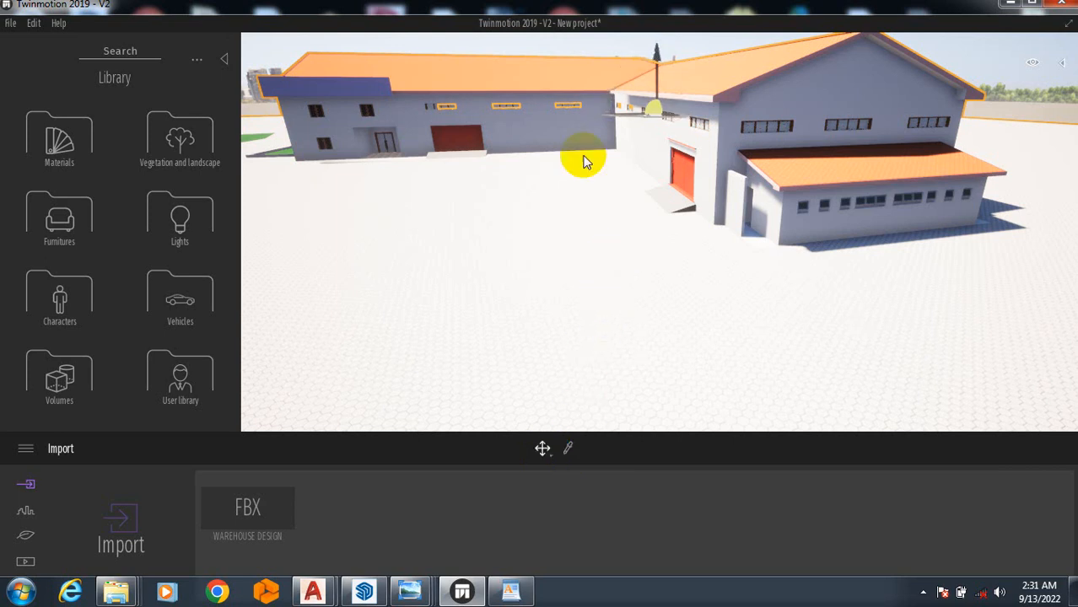
# Step: Zoom in on the inner corner of the warehouse and move sideways to view the gable wall and lean-to roof up close
pyautogui.scroll(2, 585, 161)
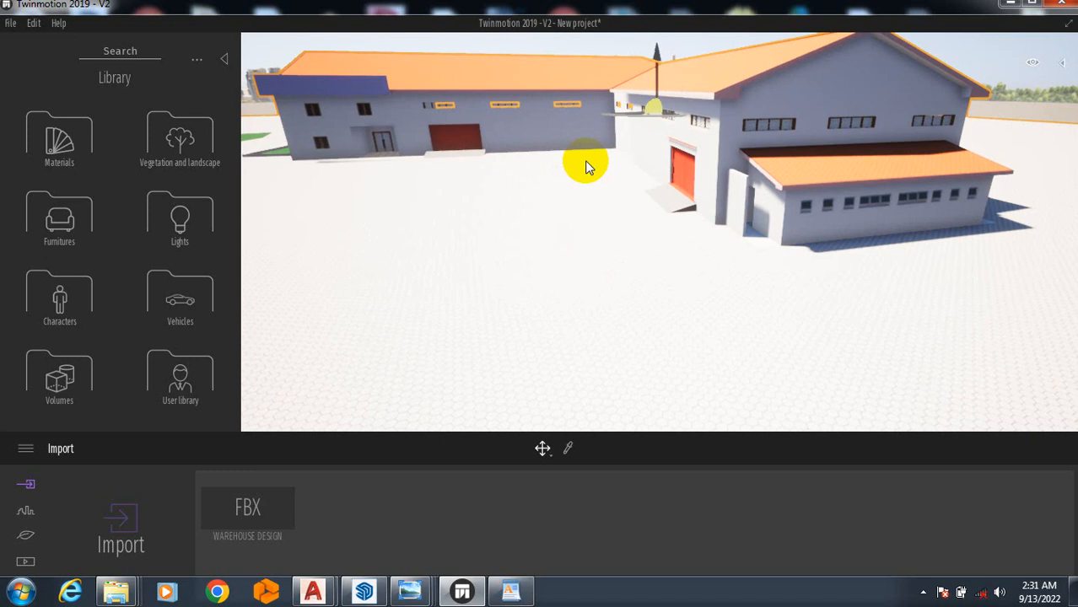
pyautogui.scroll(4, 586, 162)
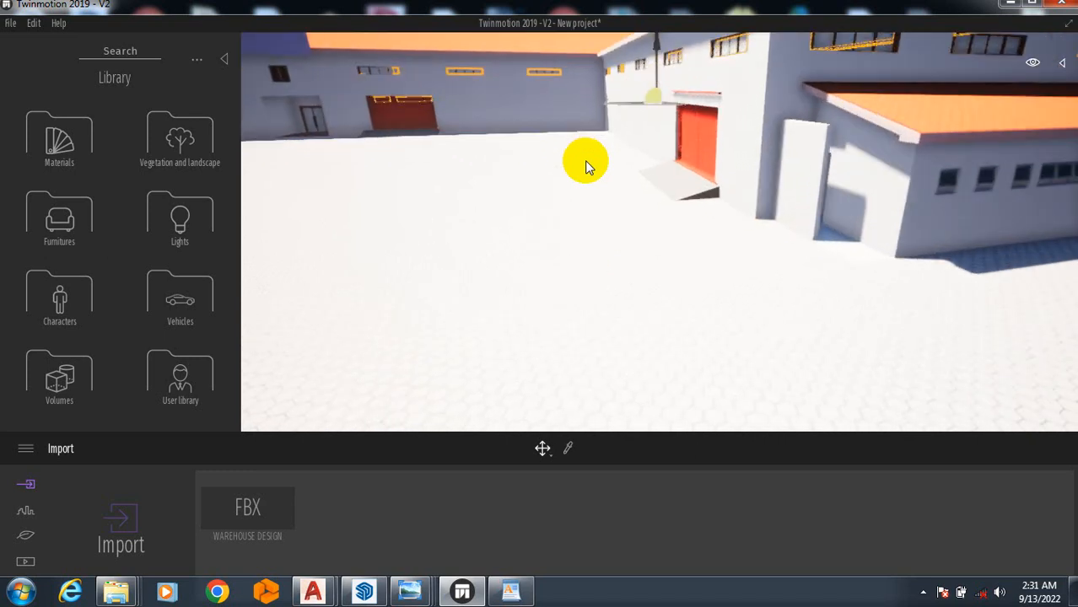
pyautogui.scroll(-4, 584, 160)
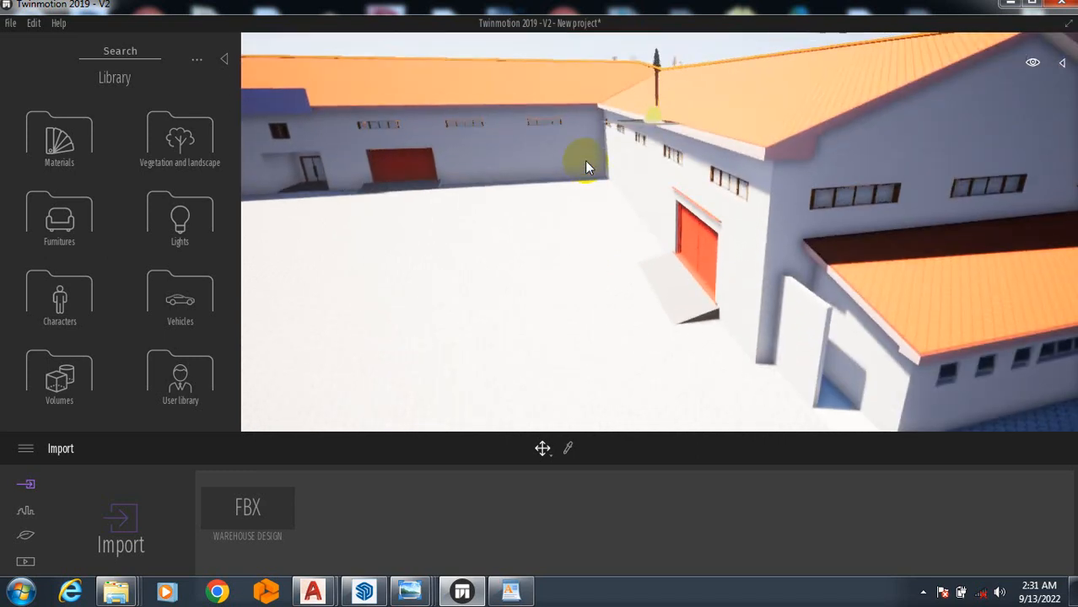
pyautogui.press('d')
pyautogui.press('d')
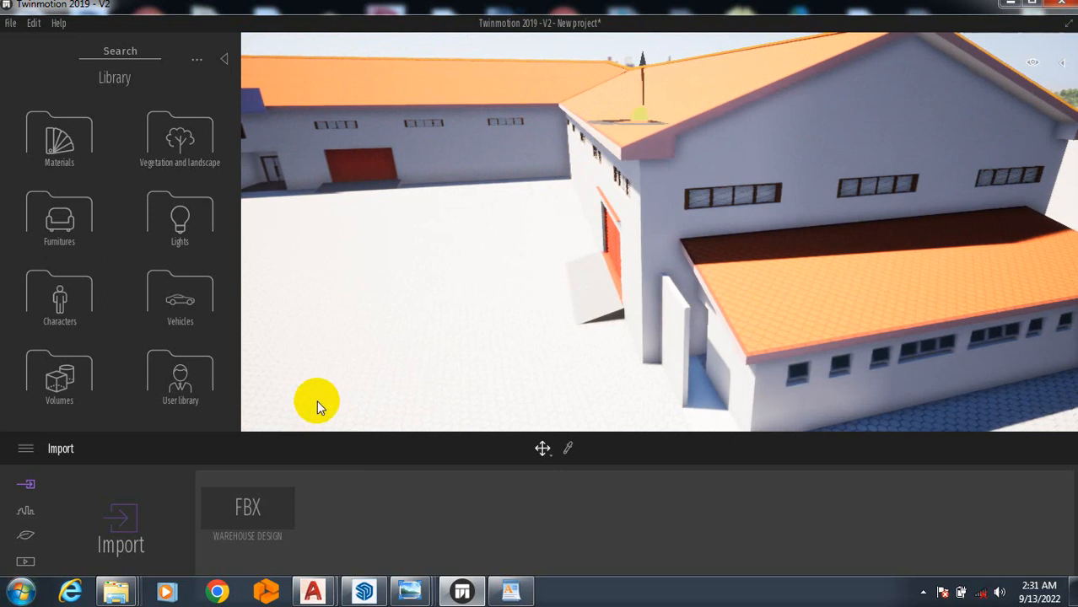
# Step: Apply the Roughcast coating 01 material from the Wall coverings library to the warehouse walls
pyautogui.click(492, 489)
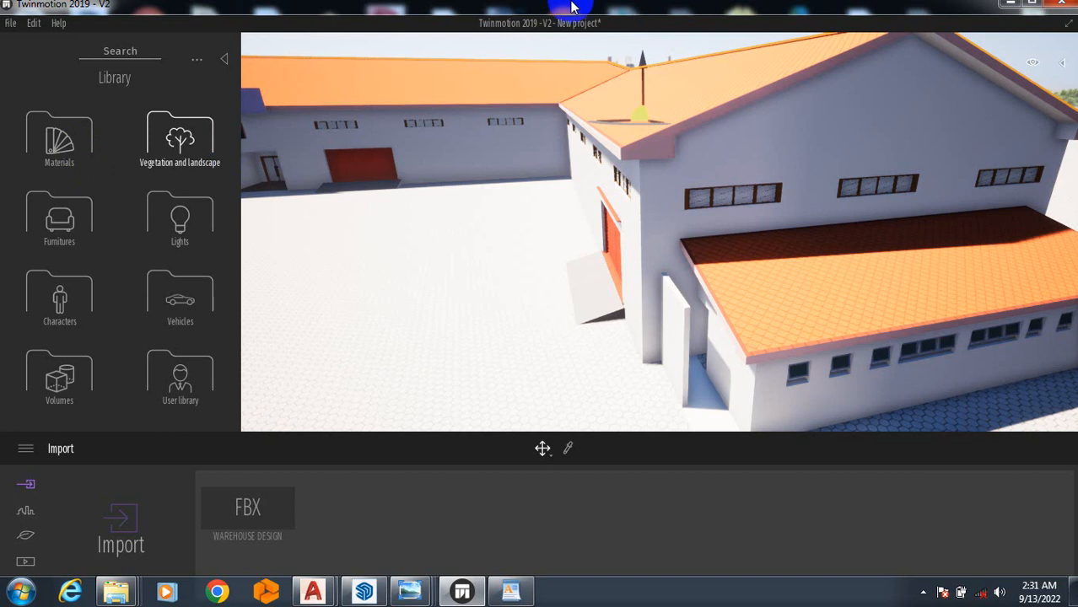
pyautogui.click(61, 140)
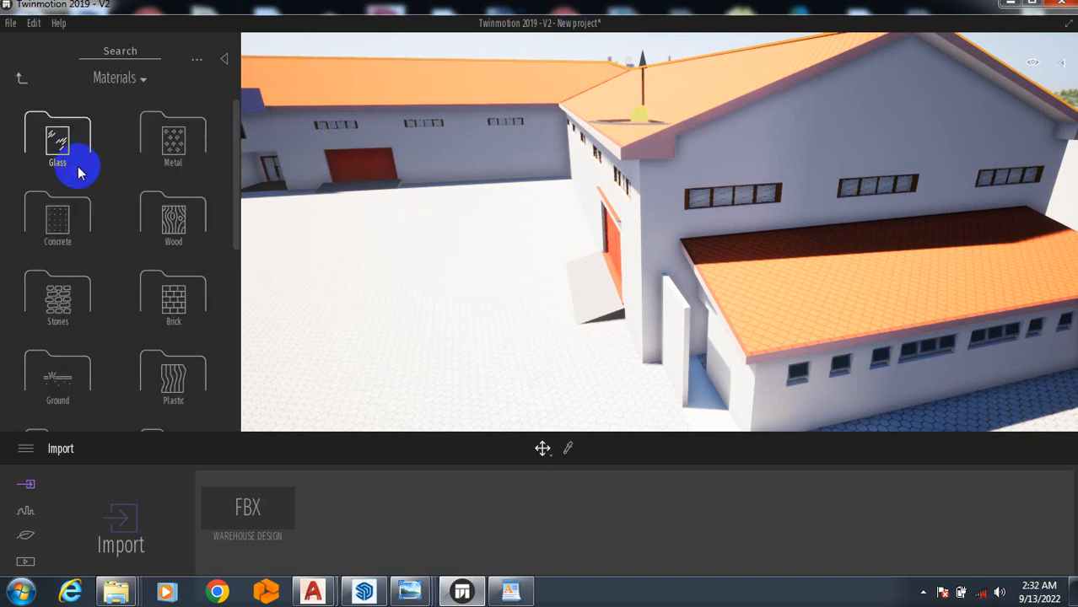
pyautogui.scroll(-3, 80, 325)
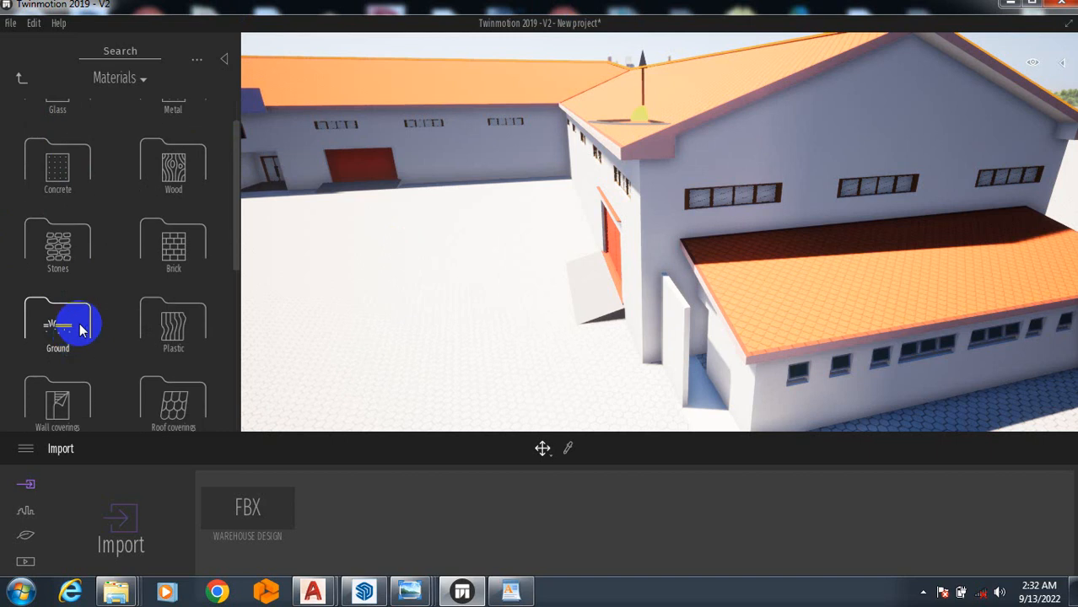
pyautogui.click(61, 360)
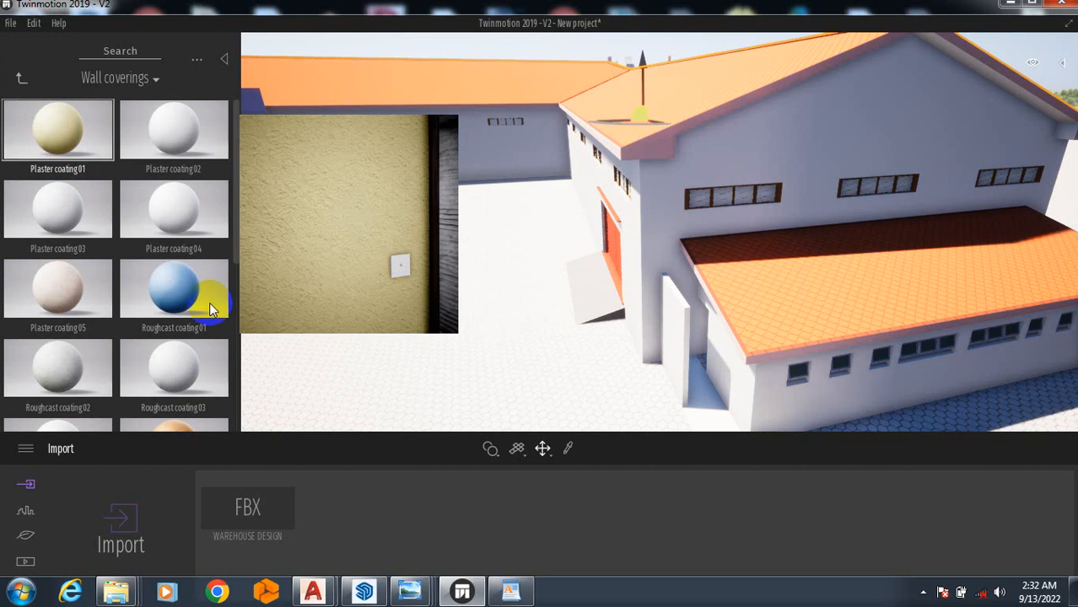
pyautogui.moveTo(175, 301); pyautogui.dragTo(505, 152)
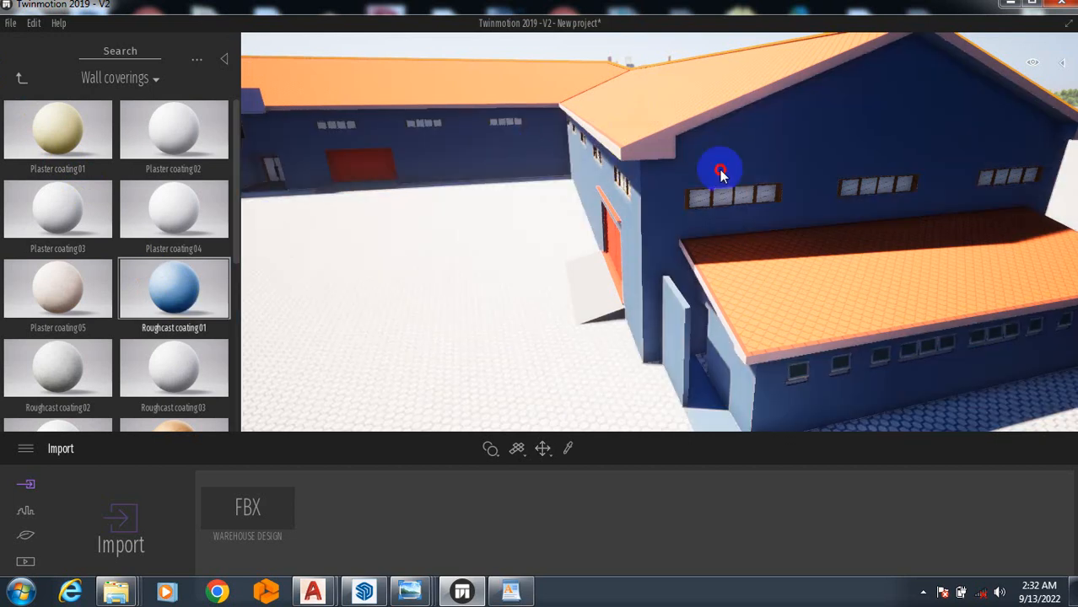
pyautogui.click(628, 234)
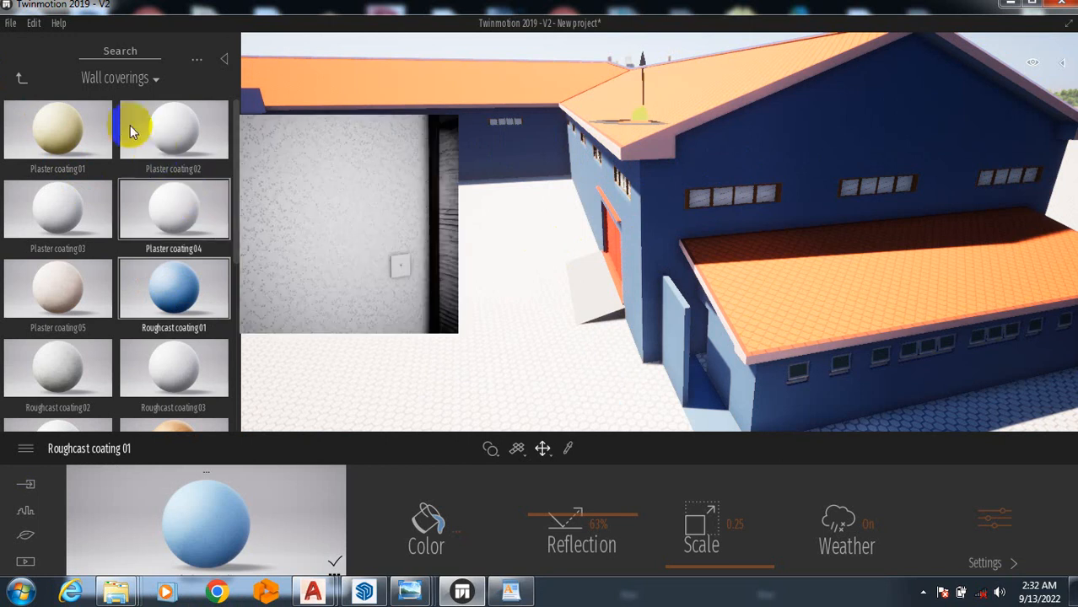
pyautogui.moveTo(79, 133)
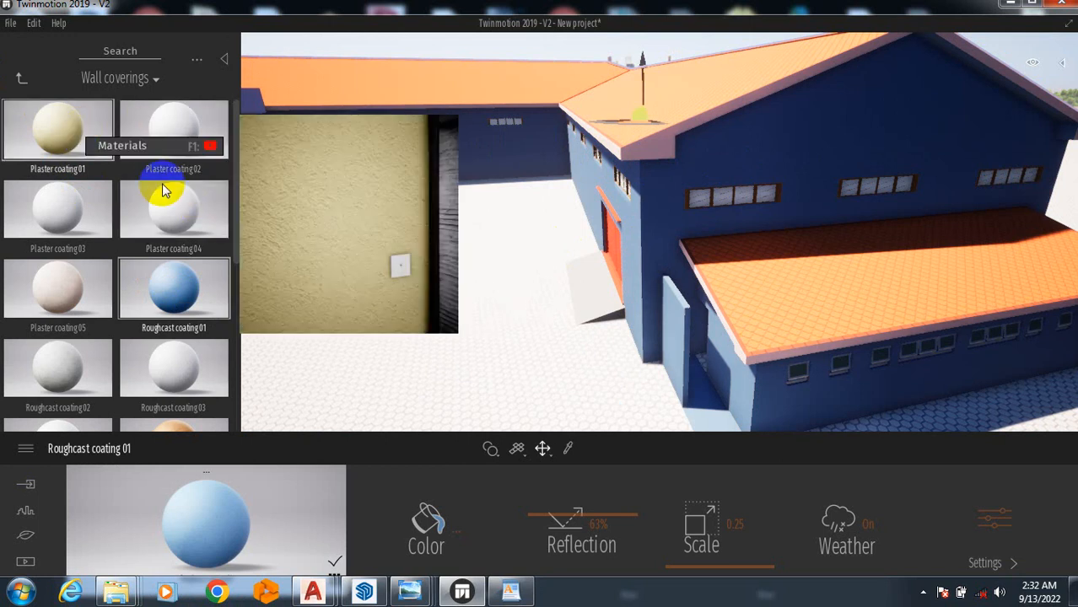
# Step: Apply the Roof covering 08 material from the Roof coverings library to the warehouse roofs
pyautogui.click(21, 79)
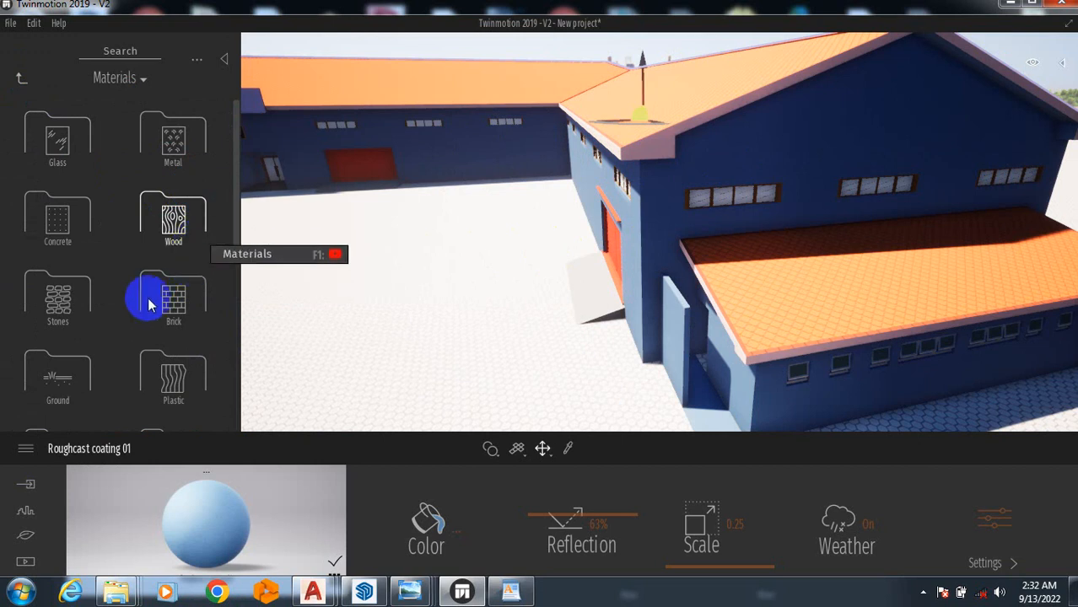
pyautogui.scroll(-1, 149, 302)
pyautogui.scroll(-1, 156, 313)
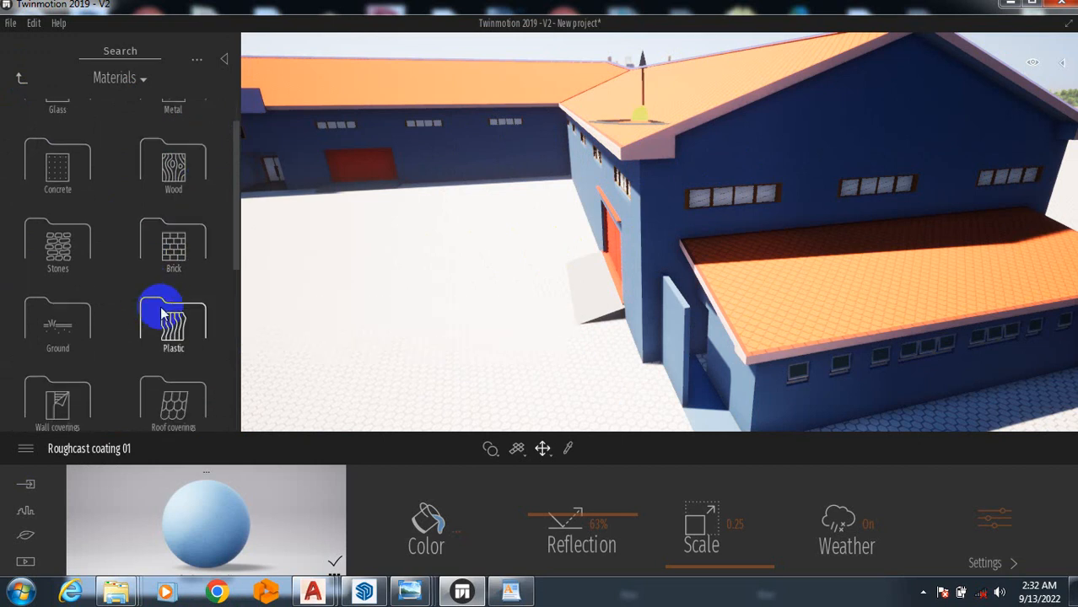
pyautogui.click(179, 380)
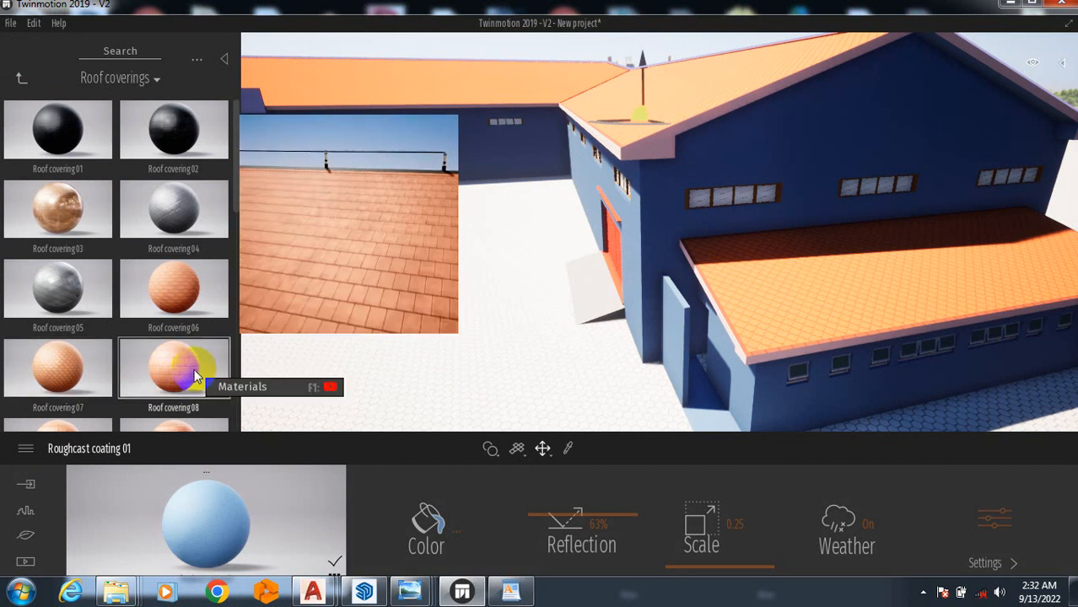
pyautogui.moveTo(201, 365); pyautogui.dragTo(638, 111)
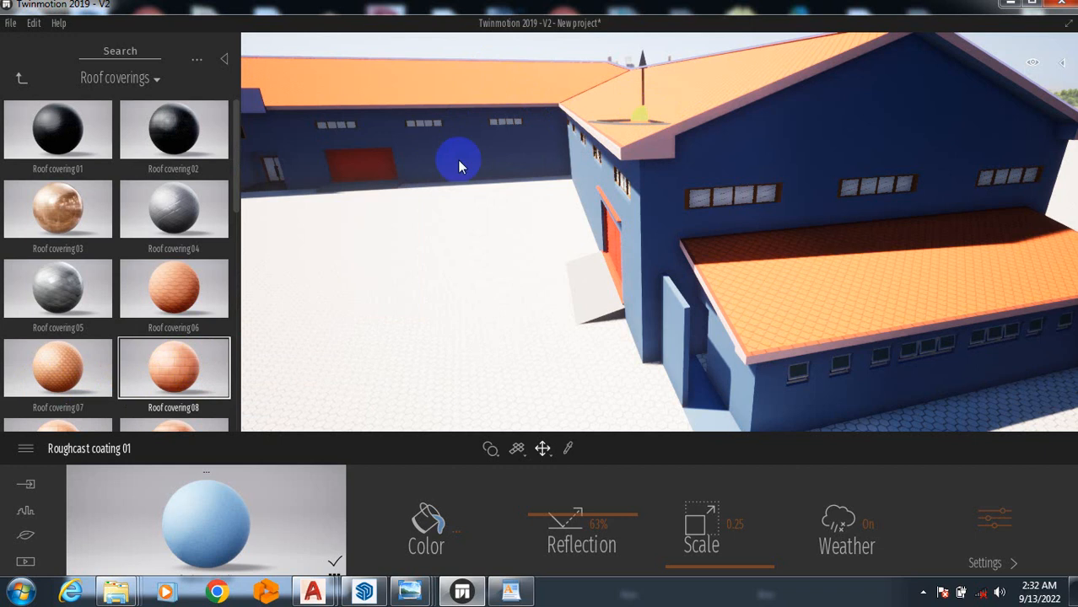
pyautogui.moveTo(169, 367)
pyautogui.mouseDown()
pyautogui.moveTo(402, 260)
pyautogui.moveTo(684, 92)
pyautogui.moveTo(716, 86)
pyautogui.moveTo(698, 133)
pyautogui.mouseUp()
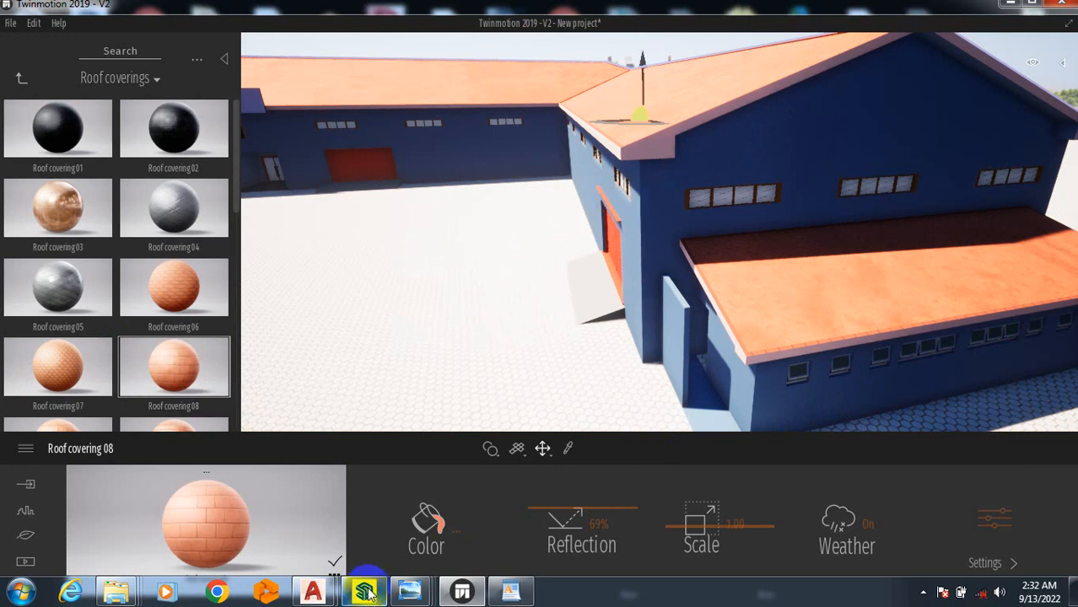
# Step: Switch to the SketchUp warehouse model and examine the roof tiles, fascia boards and gable wall up close
pyautogui.moveTo(367, 593)
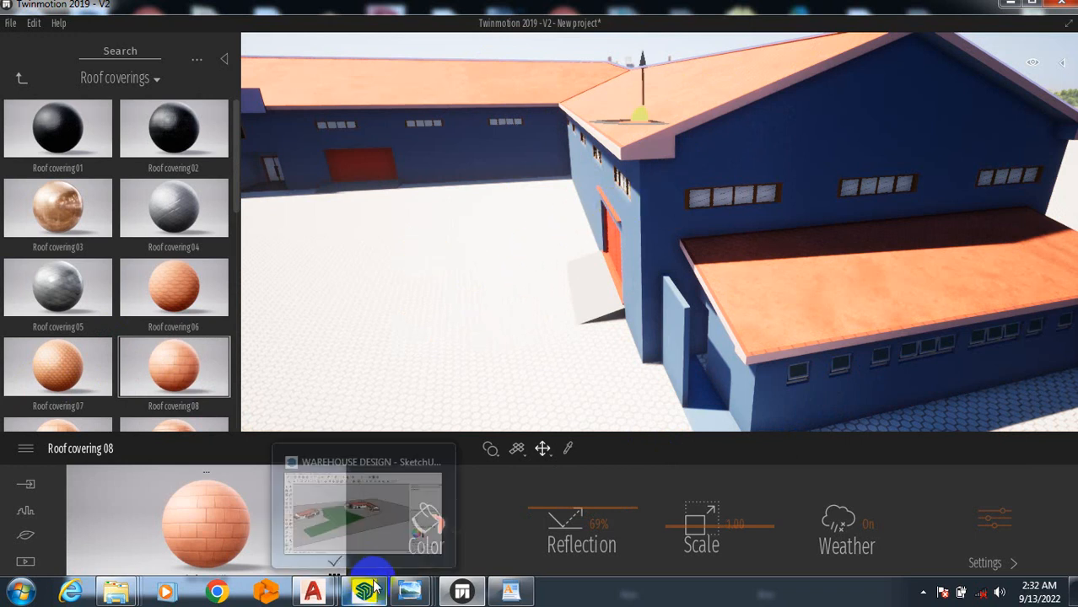
pyautogui.click(377, 486)
pyautogui.scroll(3, 601, 248)
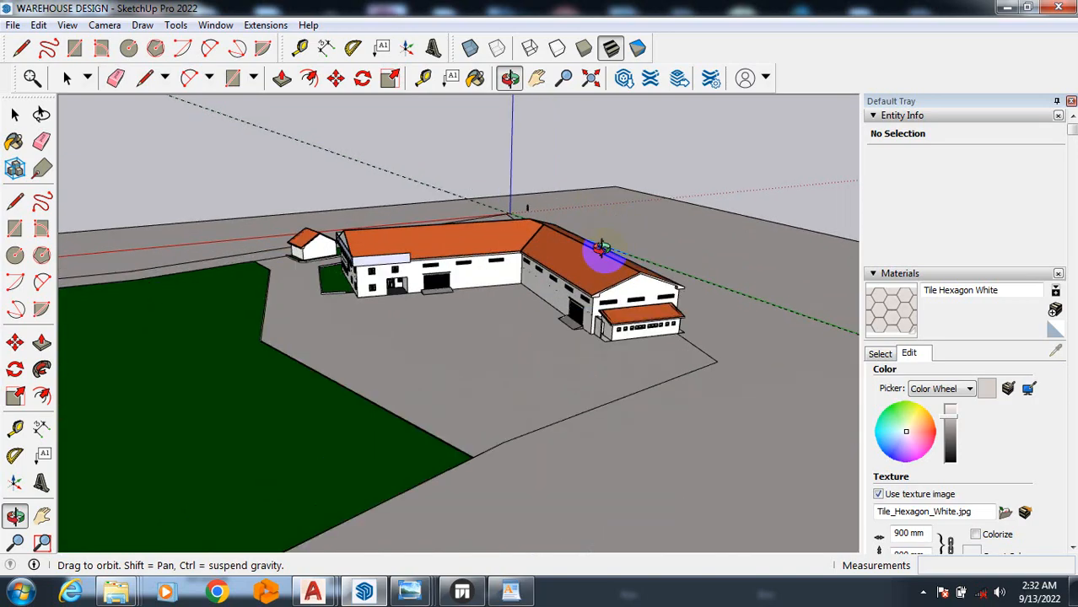
pyautogui.scroll(10, 601, 248)
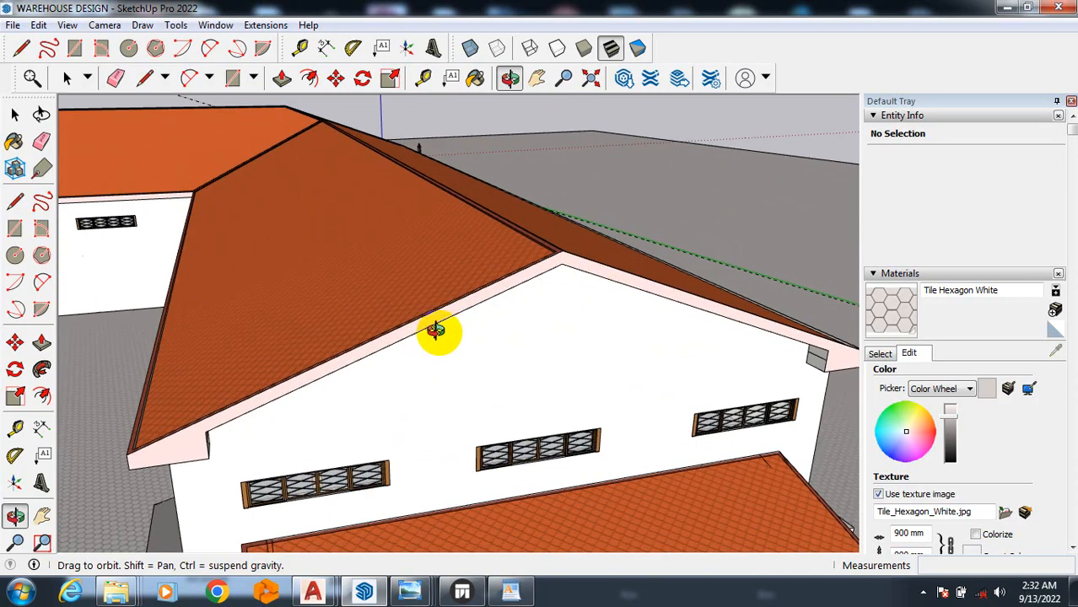
pyautogui.scroll(-10, 435, 330)
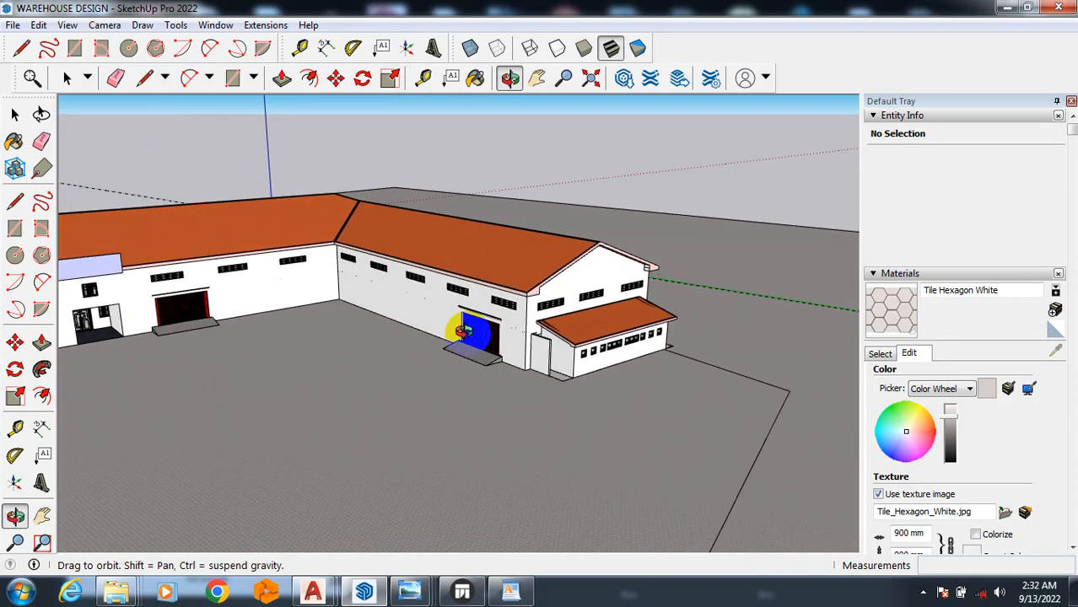
pyautogui.scroll(10, 548, 260)
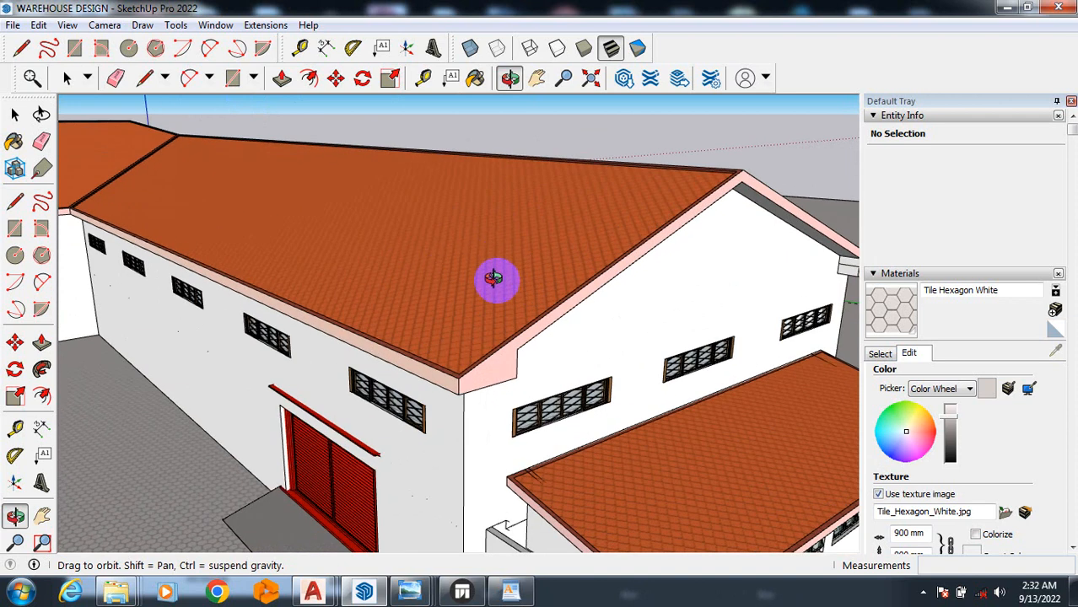
pyautogui.scroll(5, 493, 280)
pyautogui.scroll(-3, 371, 378)
pyautogui.scroll(3, 418, 431)
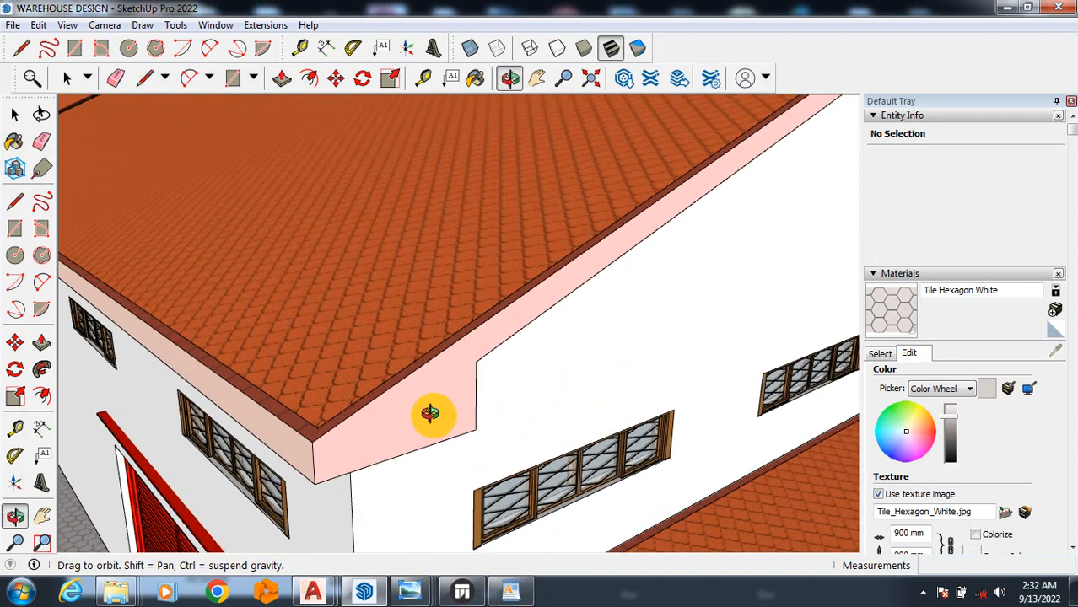
pyautogui.scroll(-10, 440, 426)
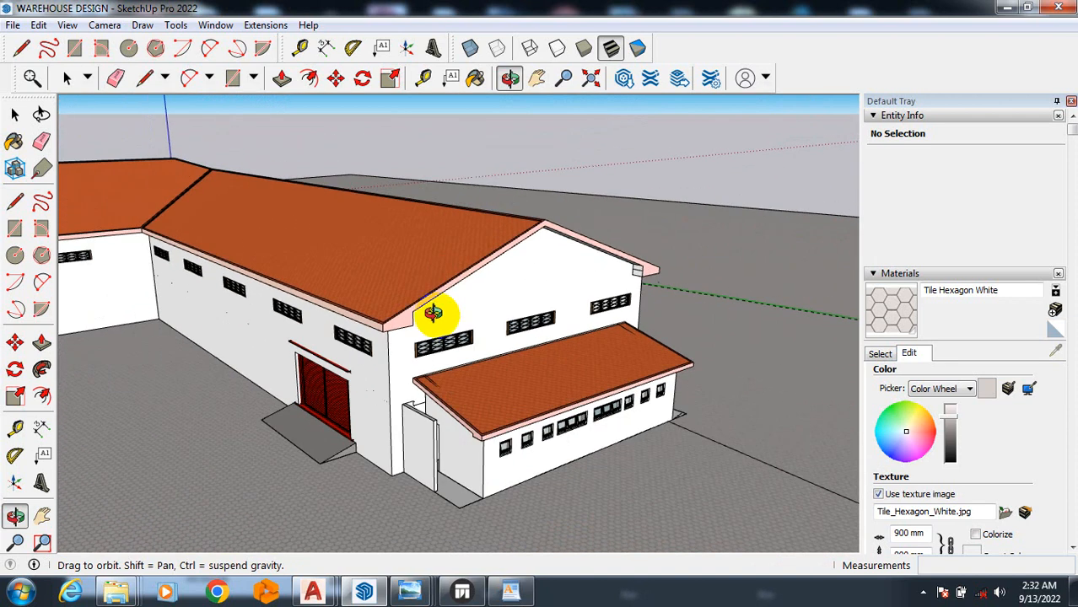
# Step: Examine the red shutter door, its ramp and the courtyard paving at the inner side of the warehouse
pyautogui.scroll(8, 294, 440)
pyautogui.scroll(-3, 514, 363)
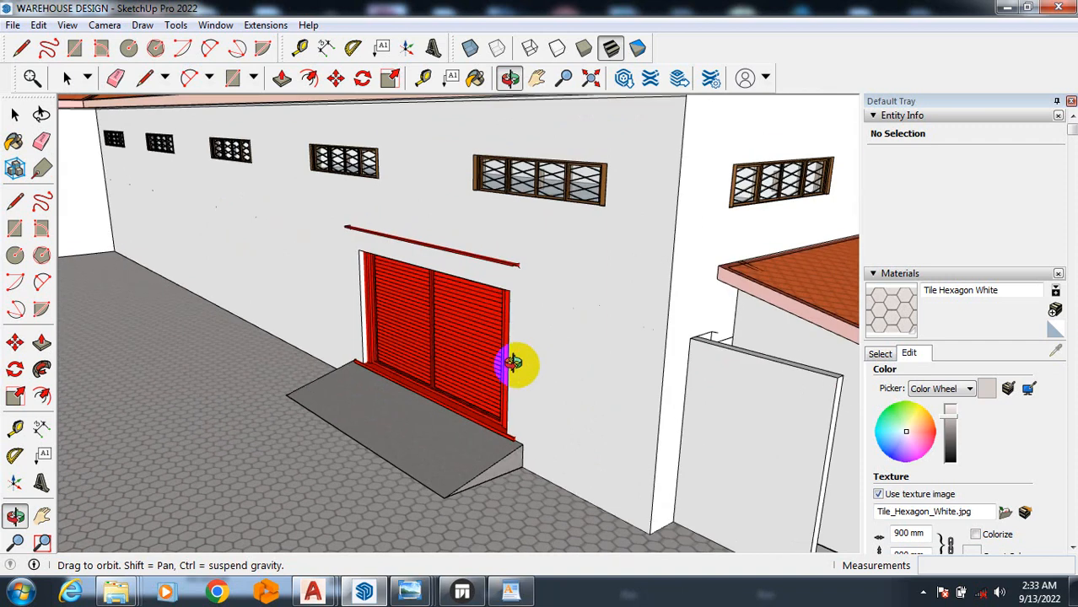
pyautogui.scroll(-8, 631, 351)
pyautogui.scroll(4, 549, 386)
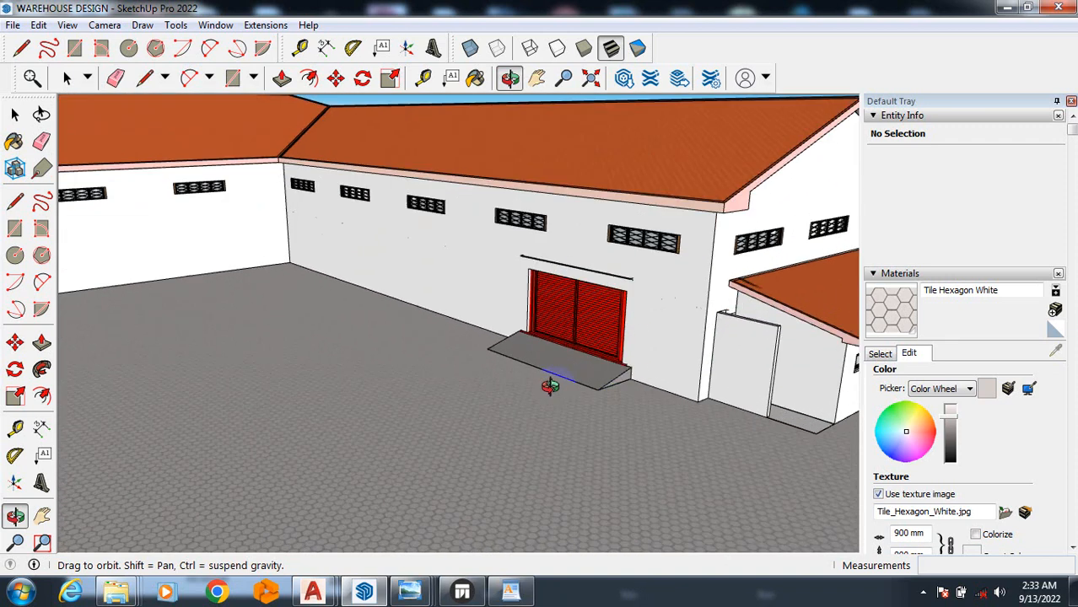
pyautogui.scroll(4, 596, 358)
pyautogui.scroll(-10, 734, 353)
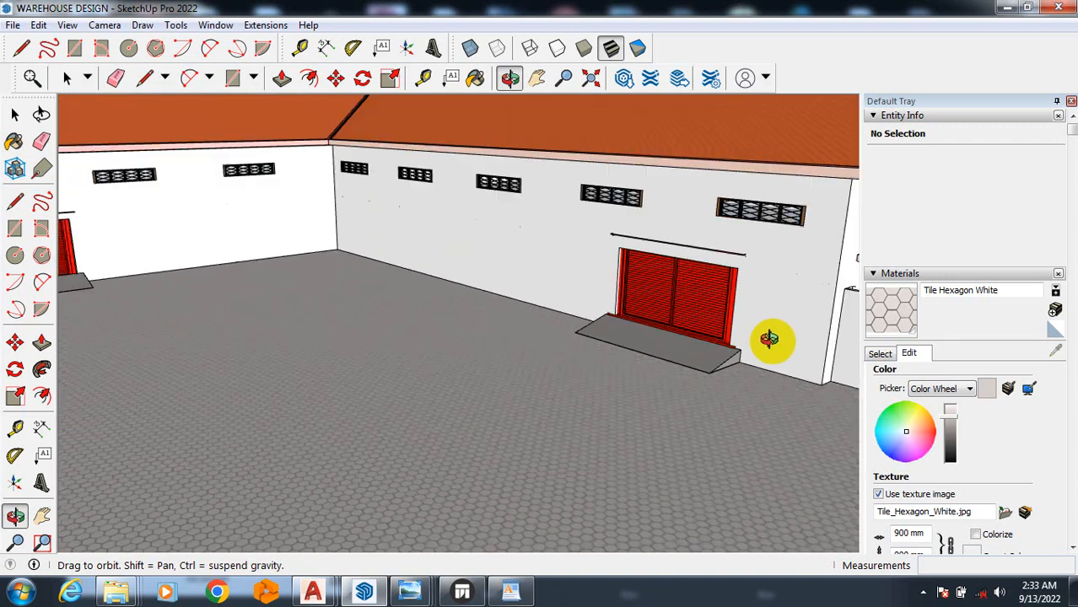
# Step: Orbit around the site and examine the second warehouse building with its tiled annex across the lawn
pyautogui.scroll(-5, 777, 327)
pyautogui.moveTo(765, 315); pyautogui.dragTo(539, 409)
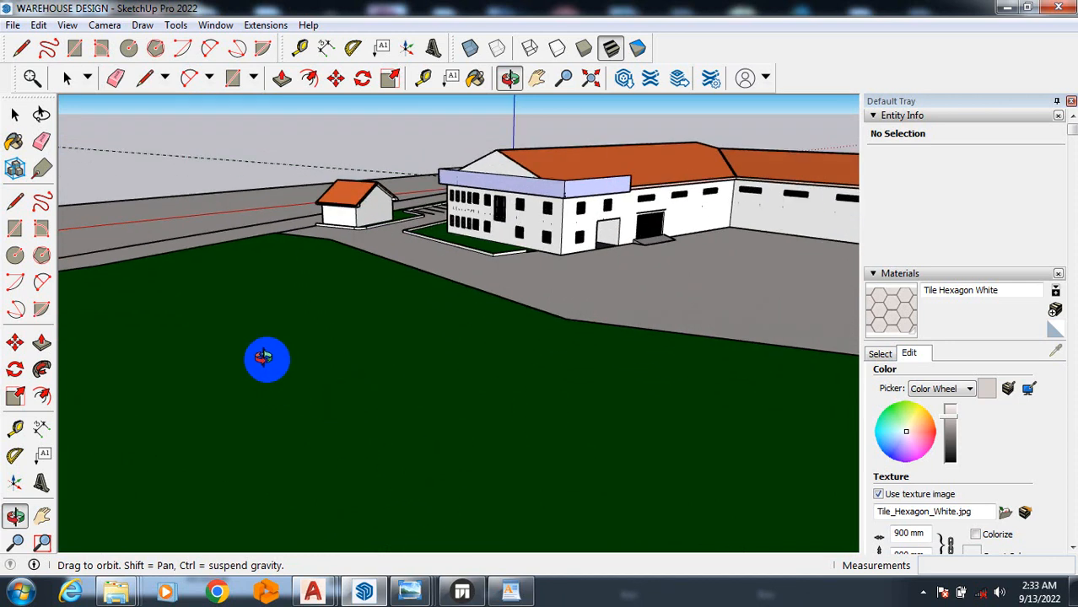
pyautogui.moveTo(265, 361); pyautogui.dragTo(135, 351)
pyautogui.scroll(-3, 327, 291)
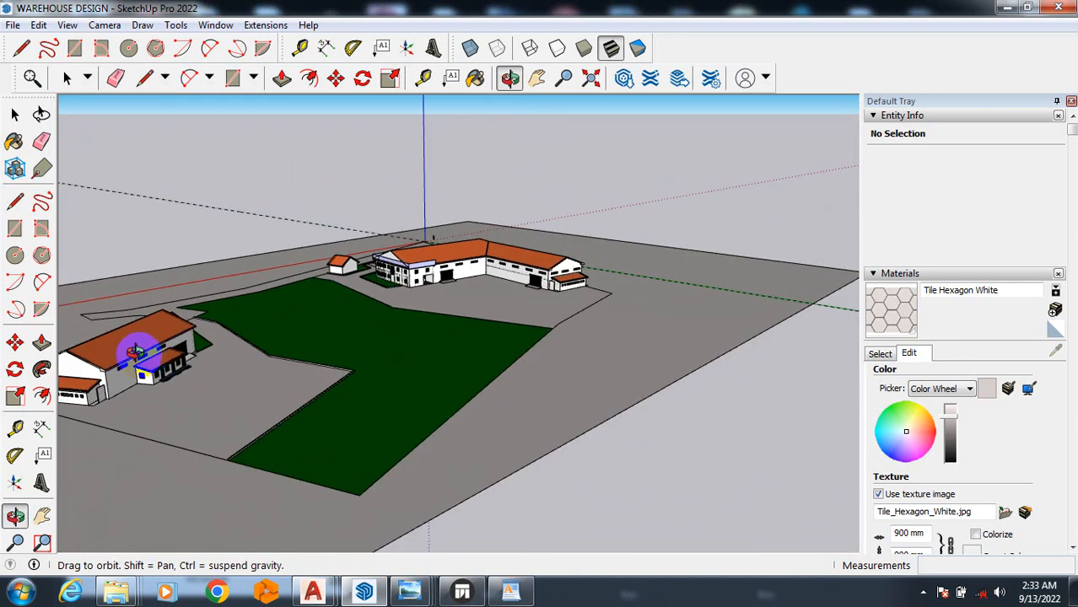
pyautogui.scroll(5, 135, 371)
pyautogui.scroll(8, 181, 366)
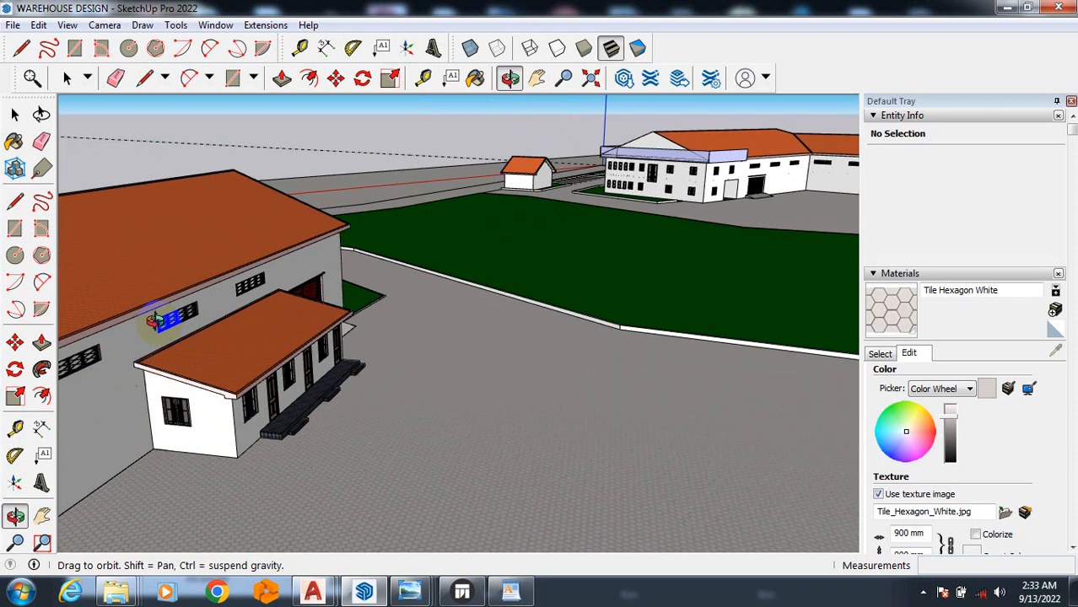
pyautogui.scroll(-10, 179, 326)
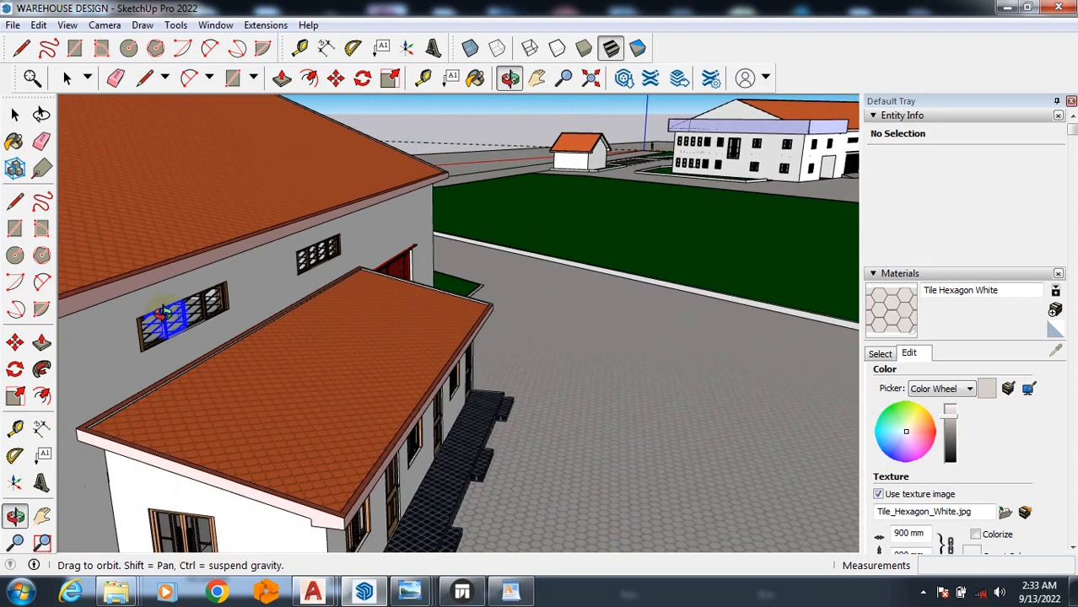
pyautogui.scroll(-4, 185, 324)
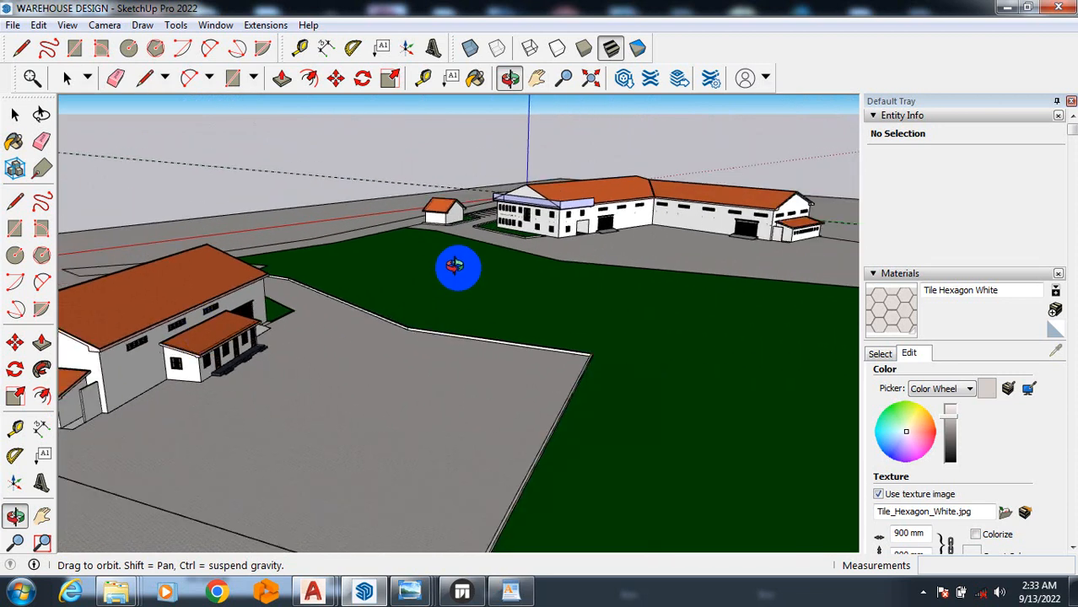
# Step: Switch back to Twinmotion and pick up the Roof covering 08 material again
pyautogui.click(460, 592)
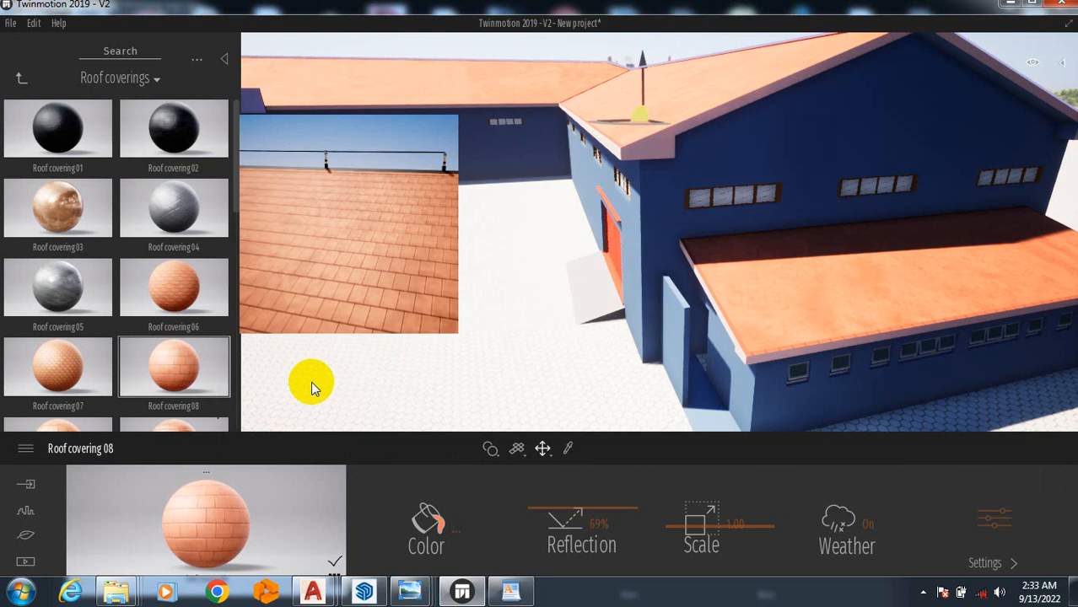
pyautogui.click(177, 390)
pyautogui.moveTo(177, 390); pyautogui.dragTo(439, 190)
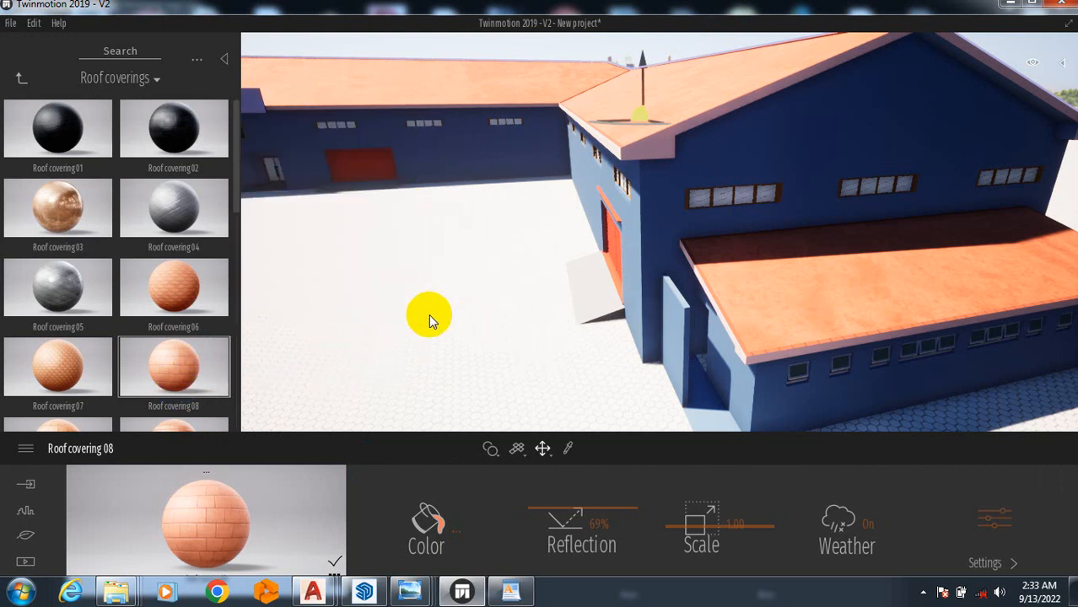
# Step: Apply the Ipe A material from the Wood library to the fascia boards of the warehouse and lean-to roofs
pyautogui.moveTo(429, 314); pyautogui.dragTo(384, 282, button='right')
pyautogui.moveTo(167, 128)
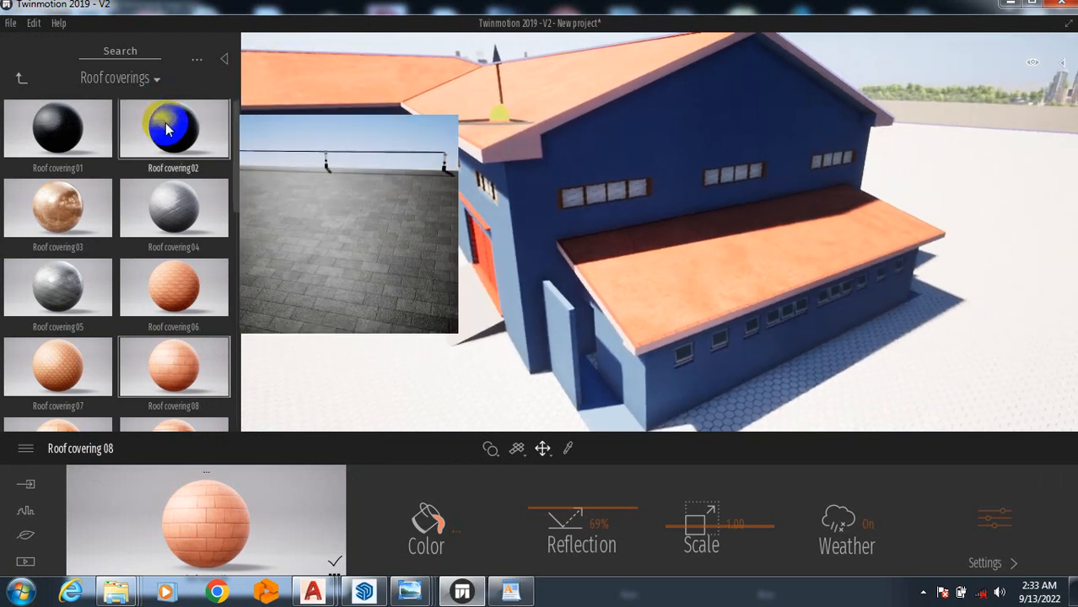
pyautogui.click(22, 78)
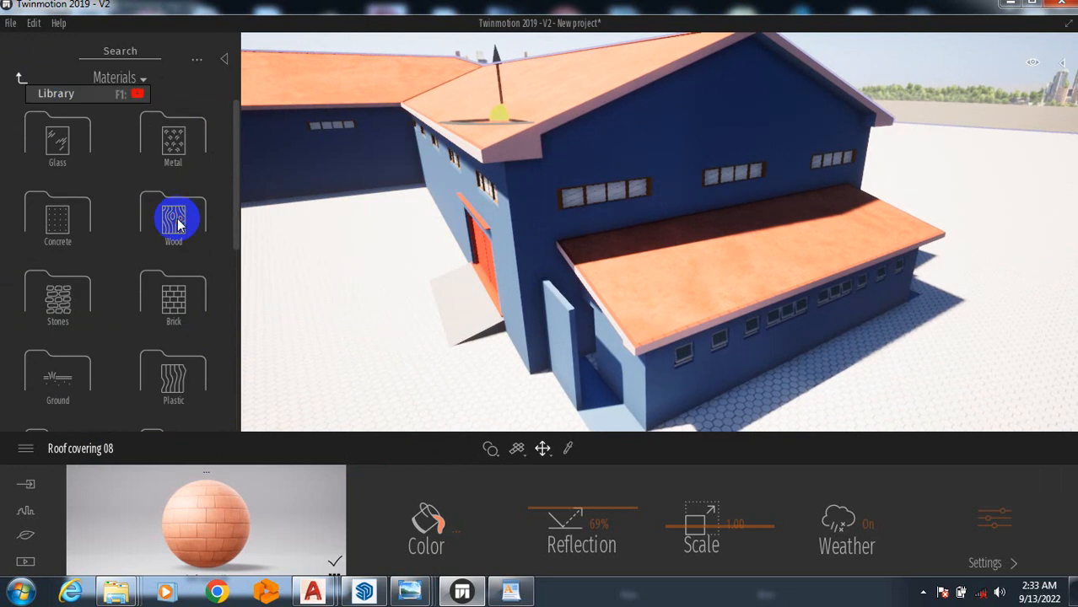
pyautogui.click(177, 224)
pyautogui.click(175, 140)
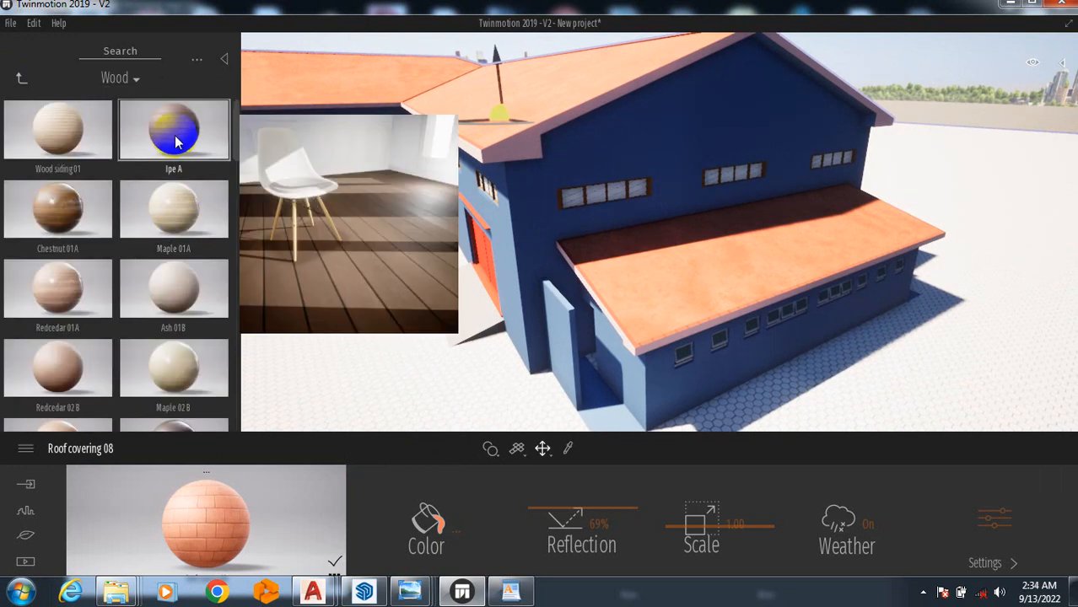
pyautogui.moveTo(177, 135); pyautogui.dragTo(527, 154)
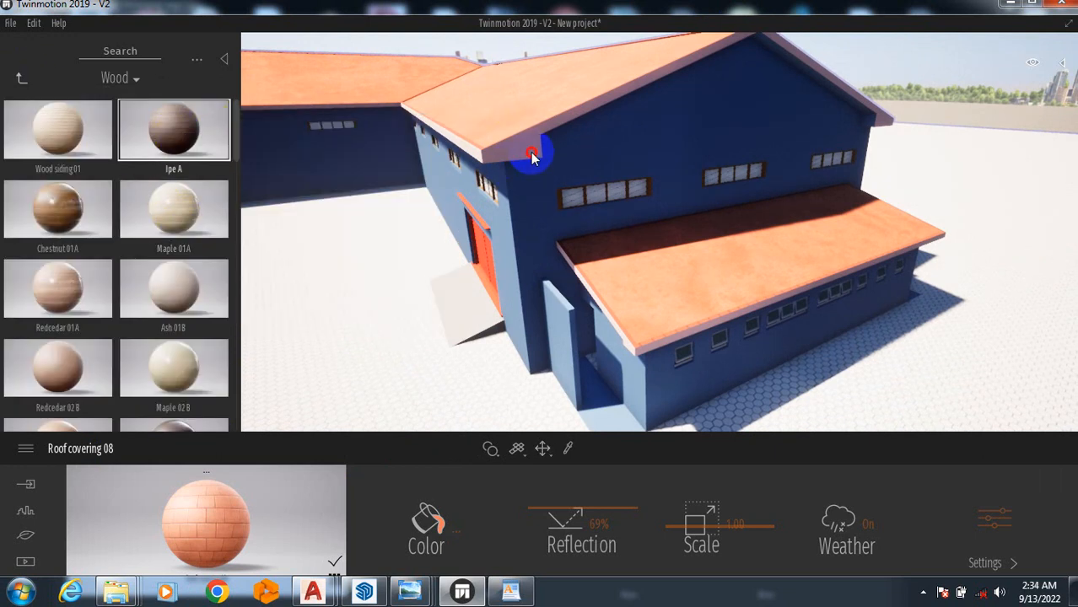
pyautogui.click(435, 161)
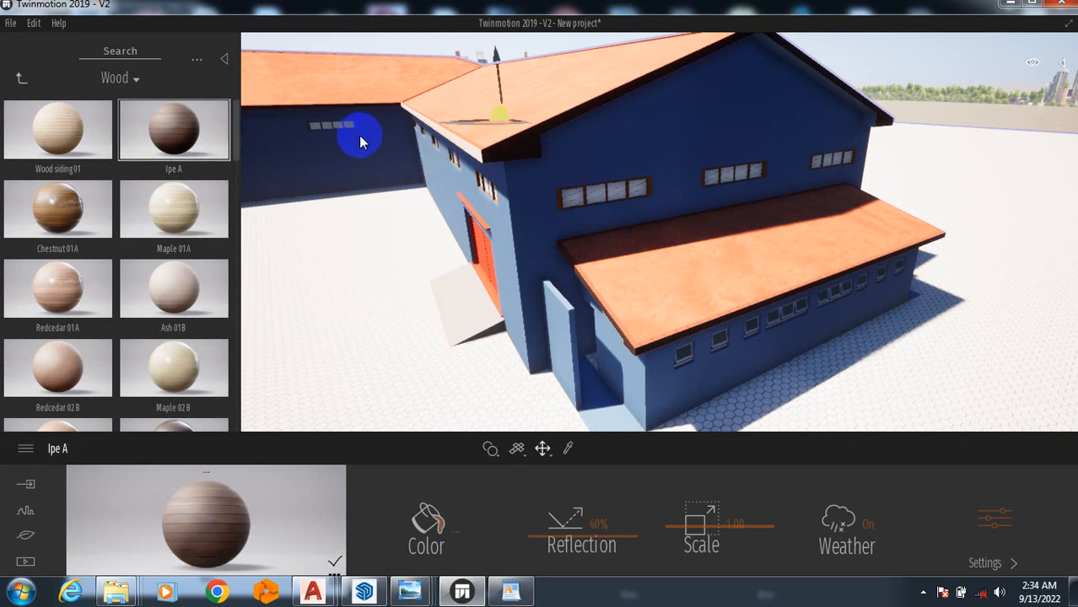
# Step: Pull the camera back from the gable end and move it sideways and vertically to view the whole warehouse
pyautogui.moveTo(841, 190)
pyautogui.mouseDown(button='right')
pyautogui.moveTo(853, 181)
pyautogui.moveTo(829, 180)
pyautogui.mouseUp(button='right')
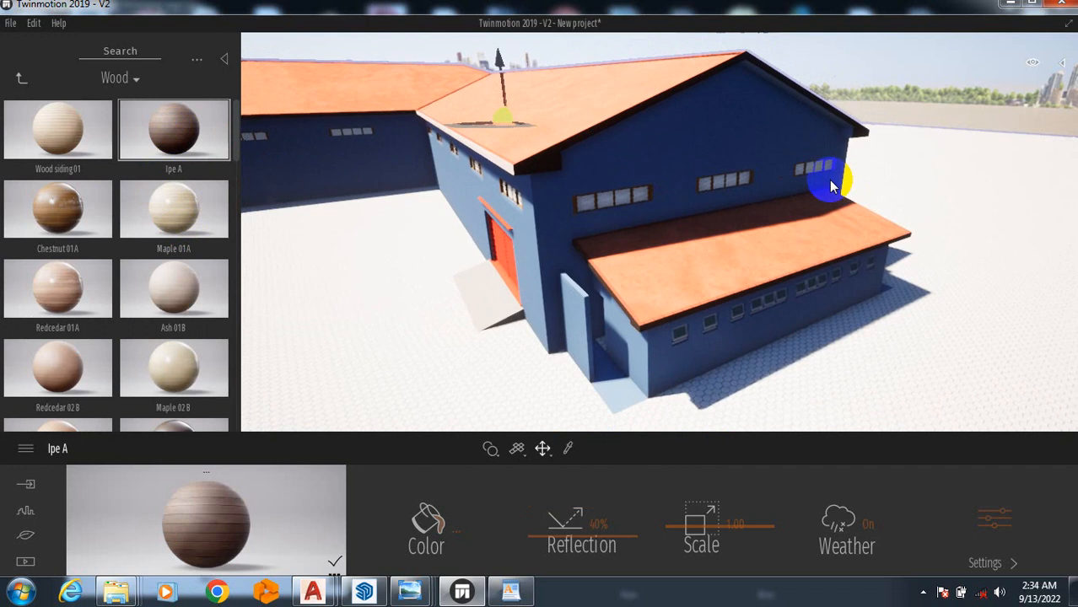
pyautogui.scroll(-4, 828, 179)
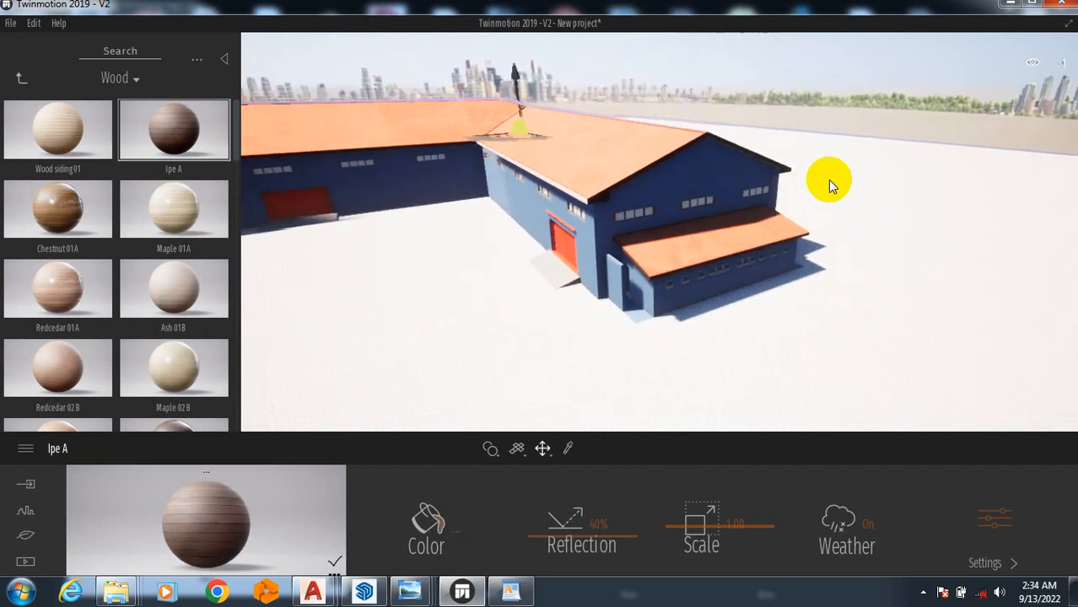
pyautogui.scroll(-4, 827, 180)
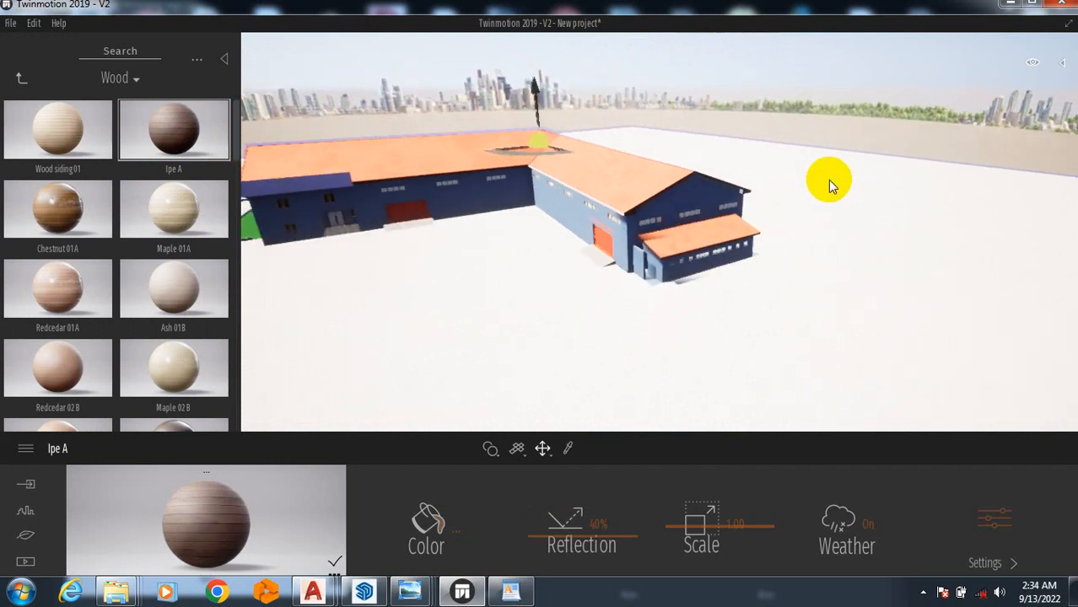
pyautogui.press('a')
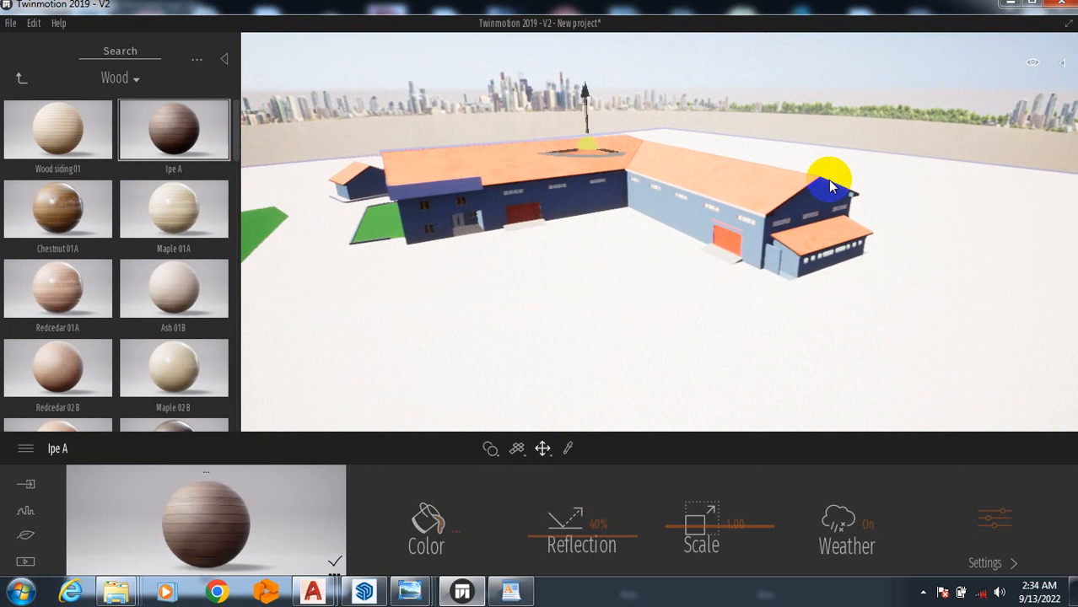
pyautogui.press('a')
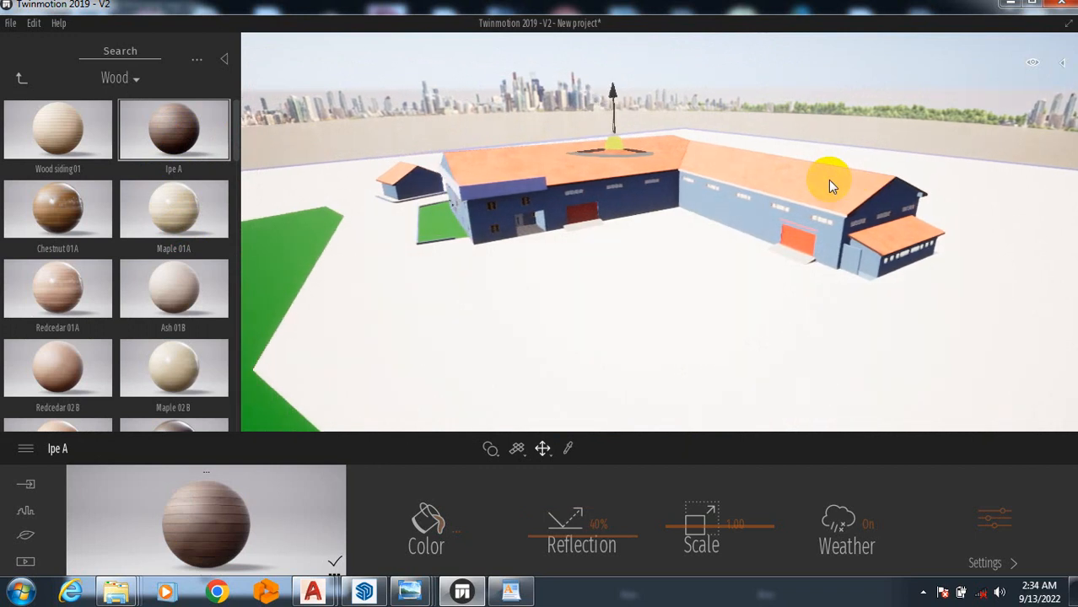
pyautogui.press('d')
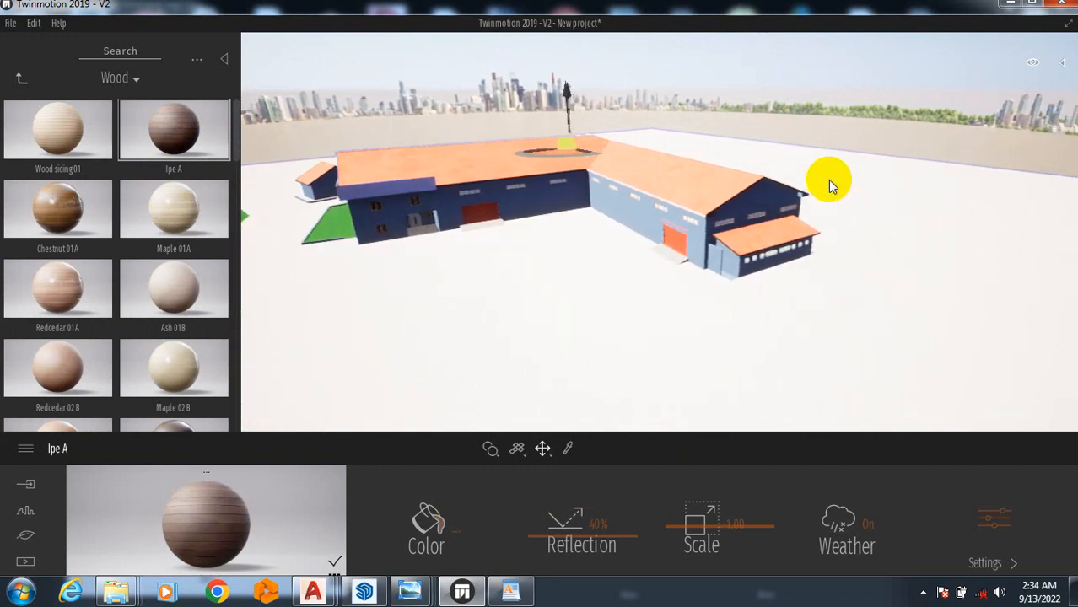
pyautogui.press('w')
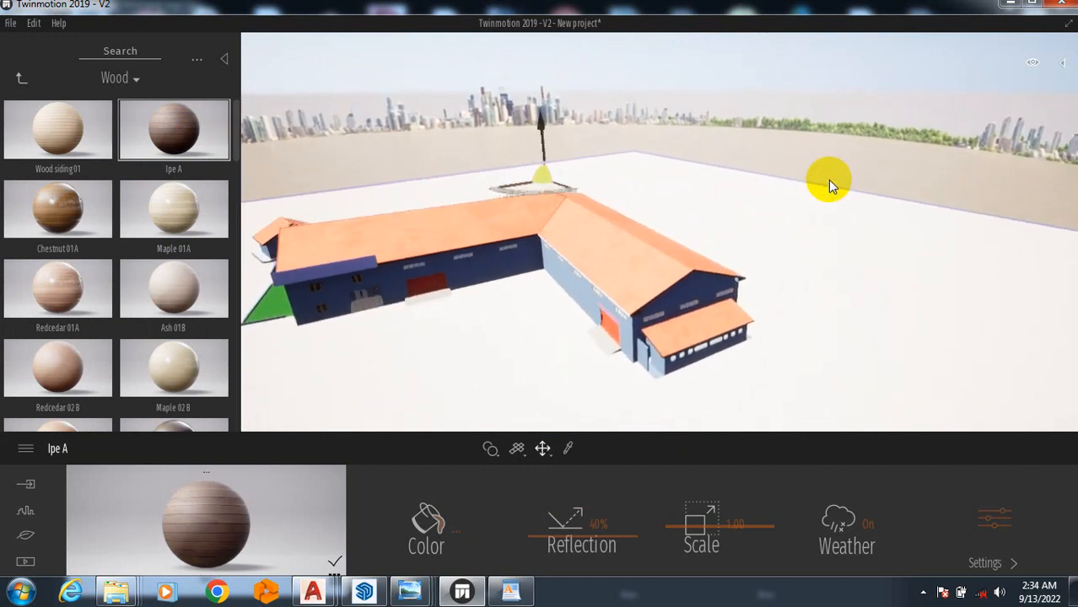
pyautogui.press('q')
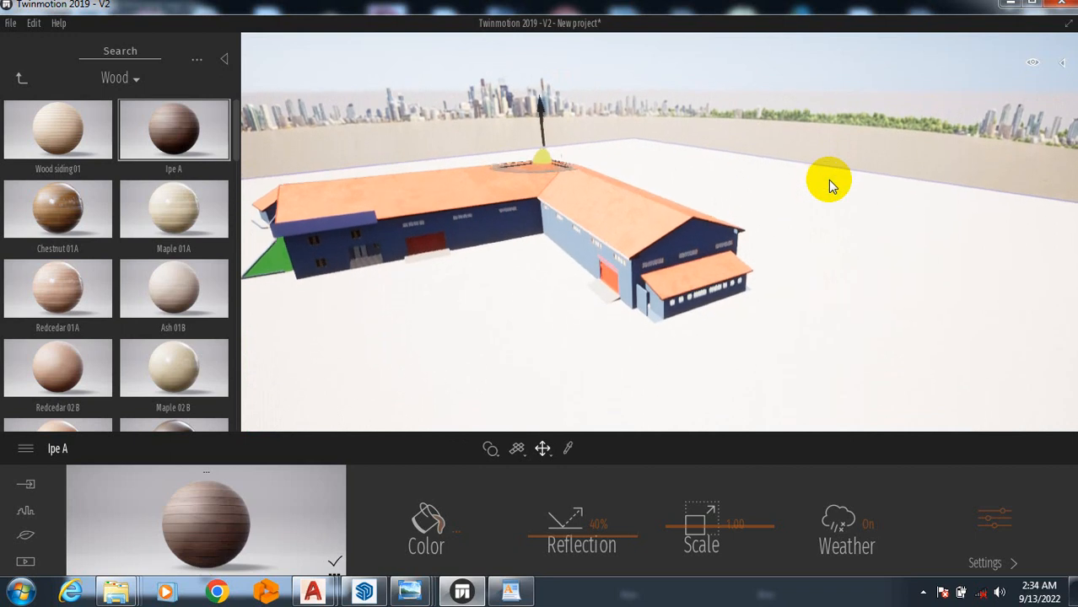
# Step: Fly the camera down to the gable end and around to the paved yard beside the red shutter door
pyautogui.press('q')
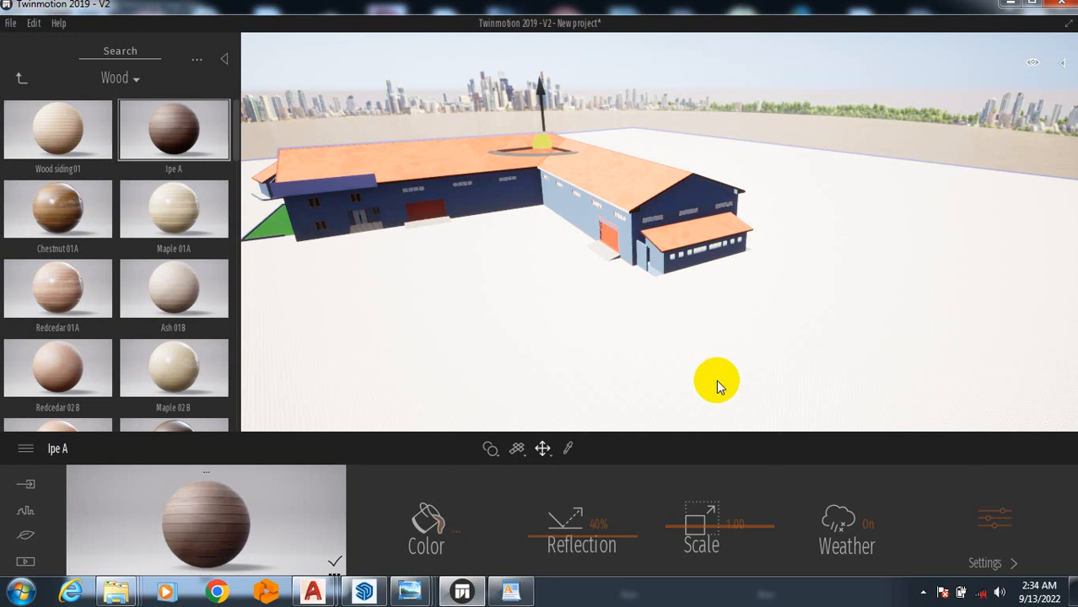
pyautogui.click(292, 189)
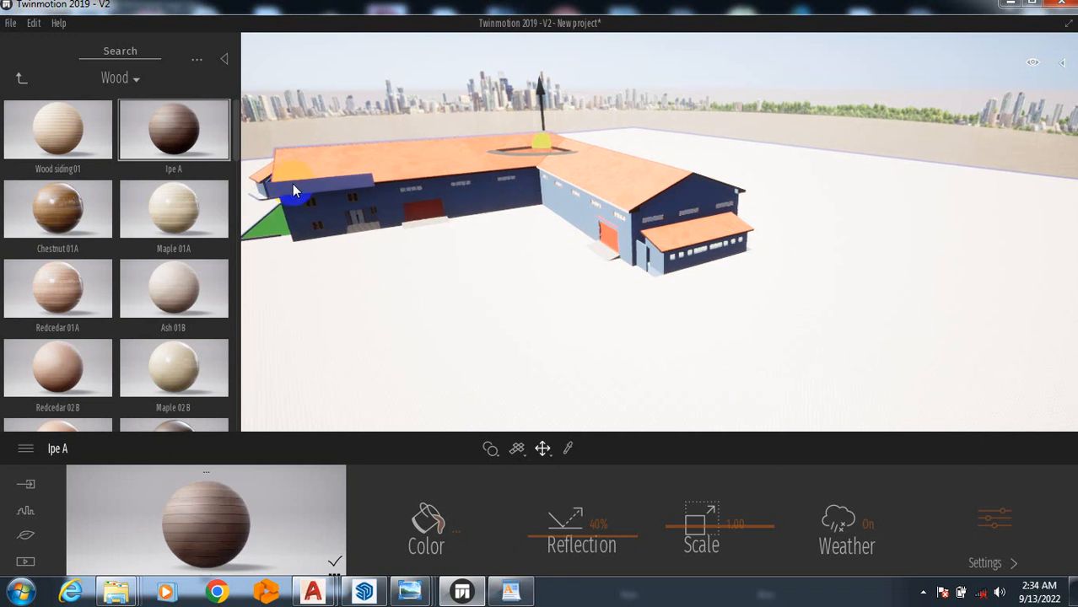
pyautogui.click(343, 202)
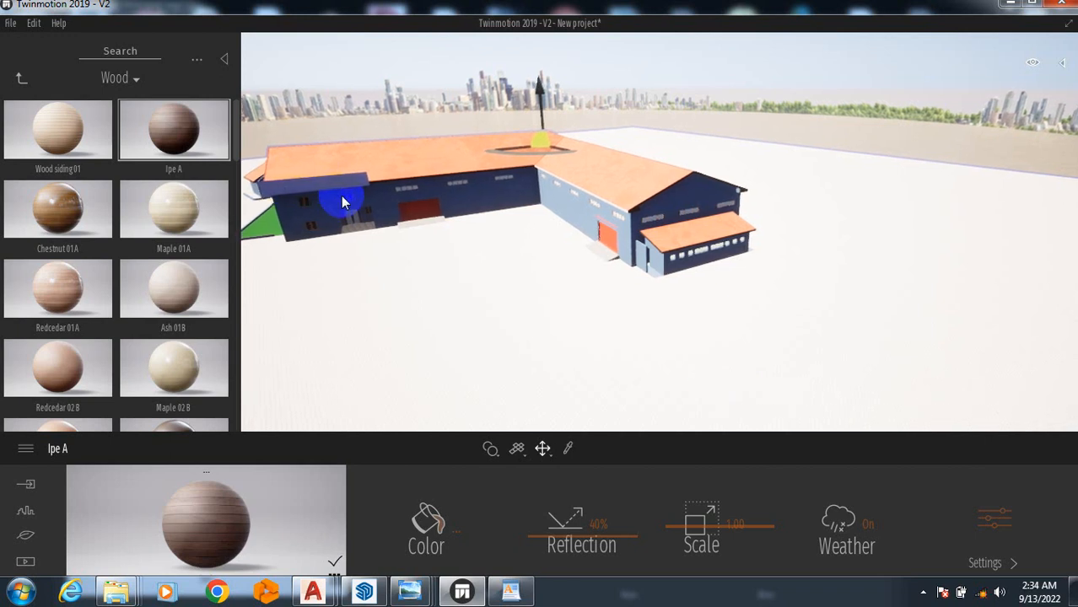
pyautogui.scroll(3, 343, 203)
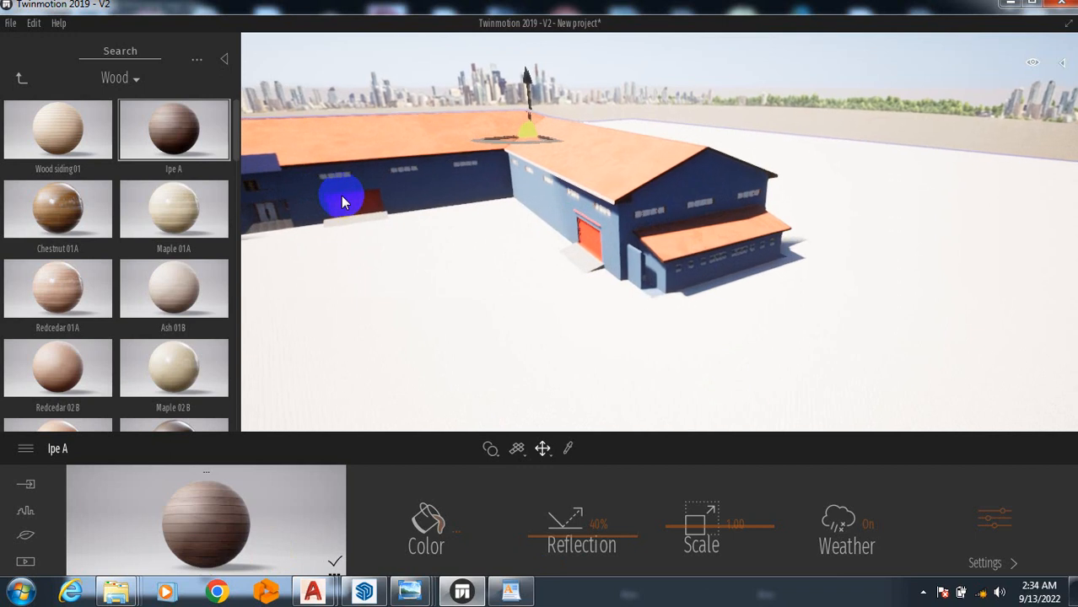
pyautogui.scroll(5, 341, 196)
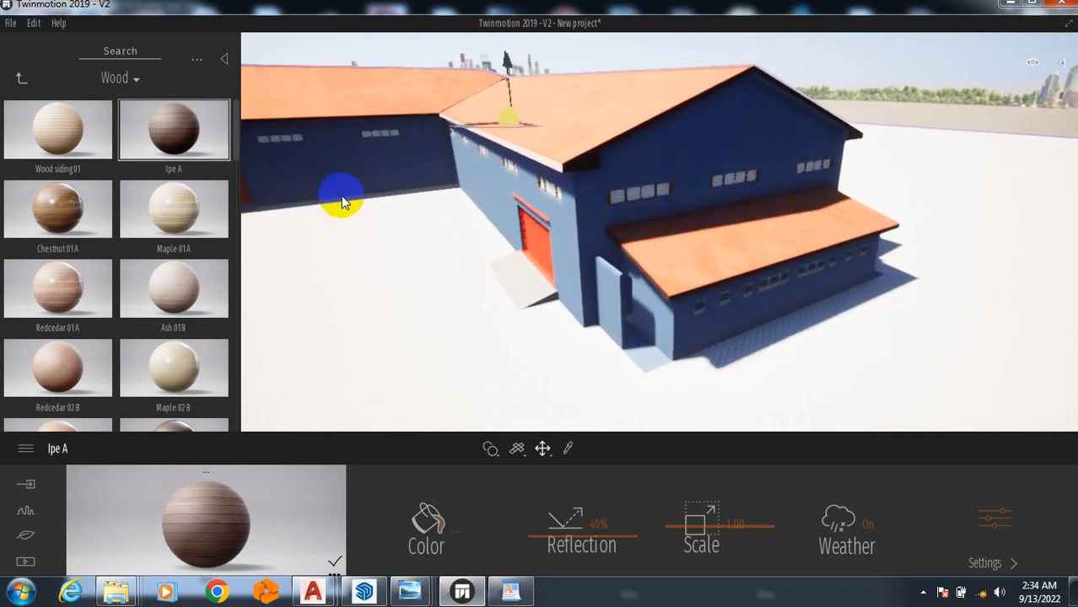
pyautogui.scroll(5, 343, 202)
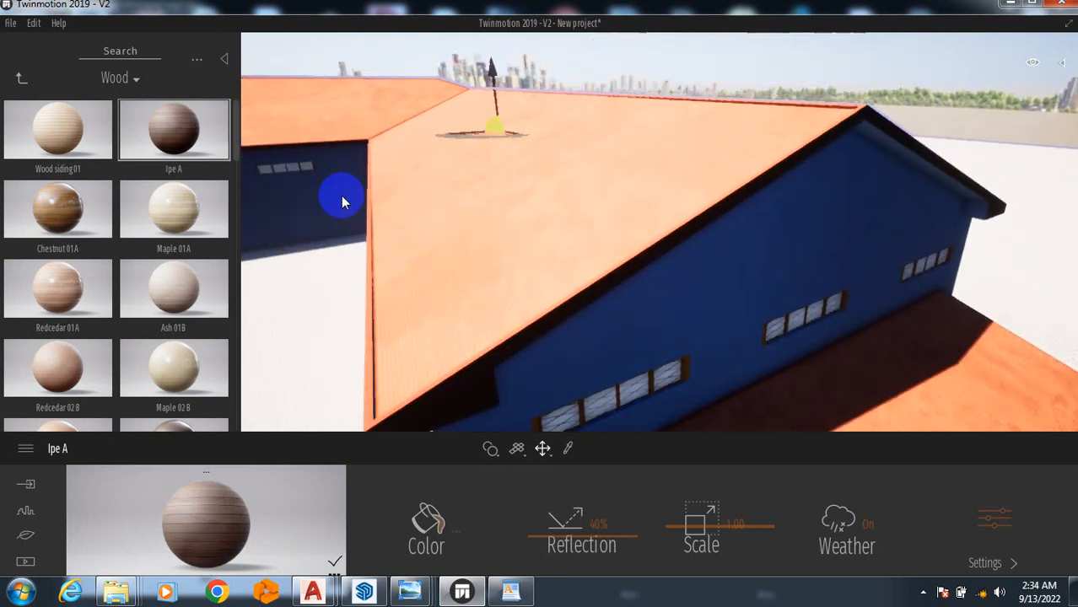
pyautogui.scroll(-2, 341, 196)
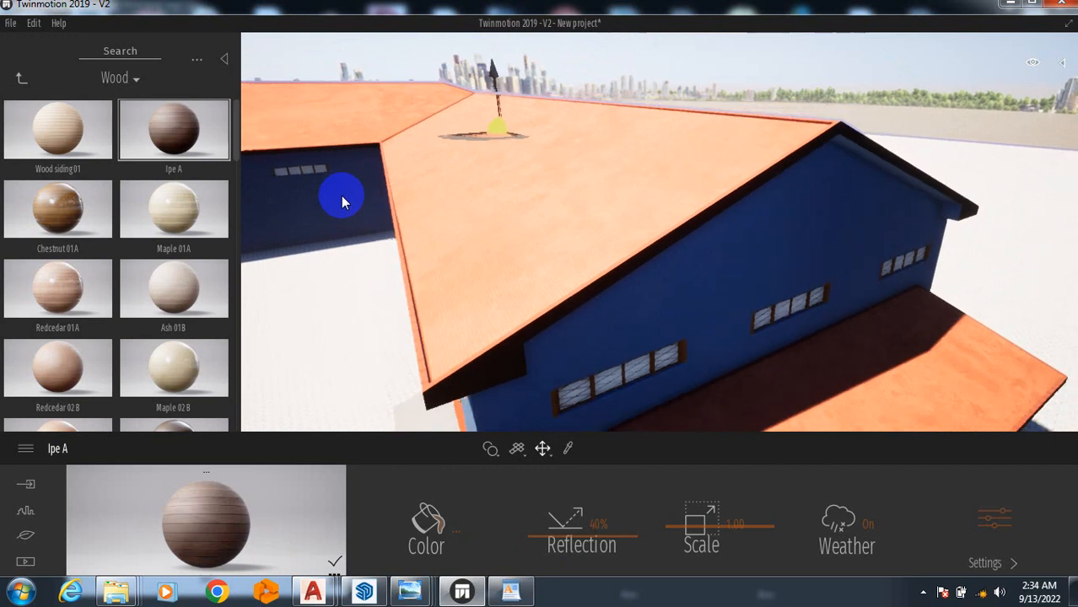
pyautogui.moveTo(340, 196); pyautogui.dragTo(340, 300, button='middle')
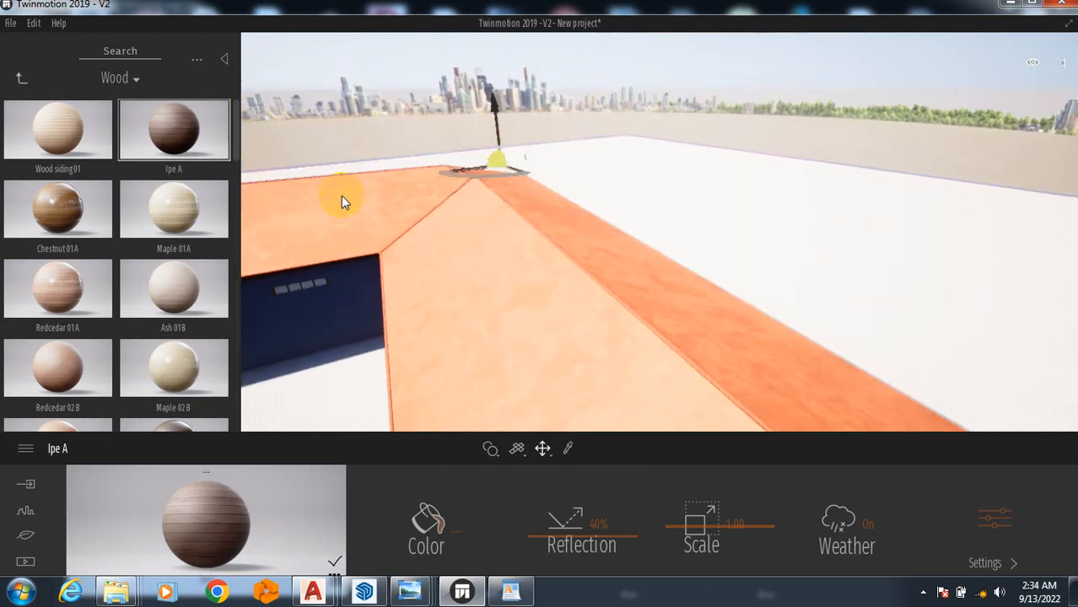
pyautogui.moveTo(341, 195); pyautogui.dragTo(341, 196)
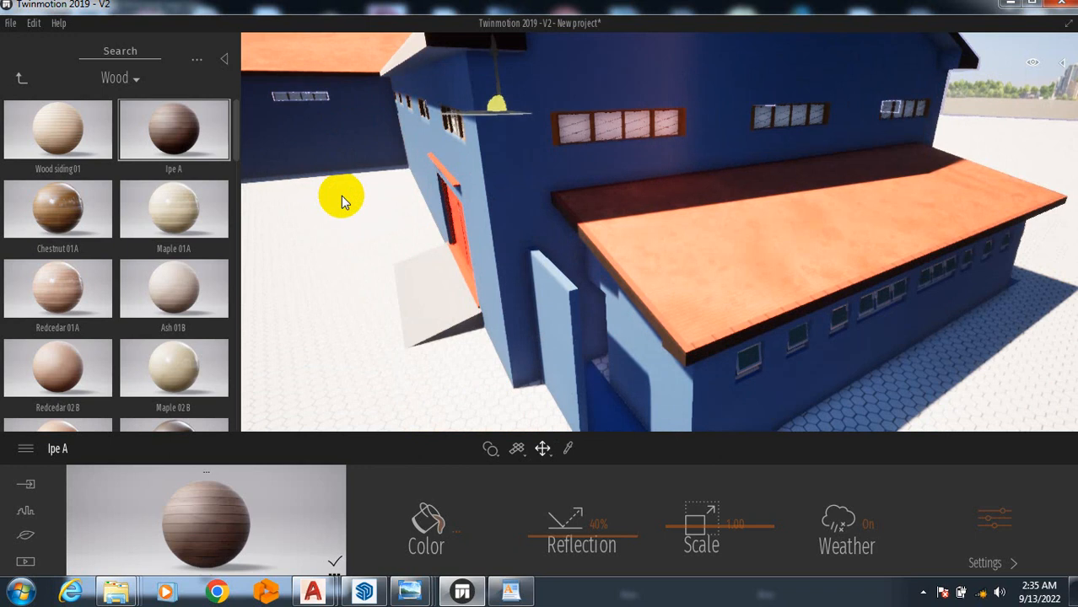
pyautogui.moveTo(340, 196); pyautogui.dragTo(341, 196, button='middle')
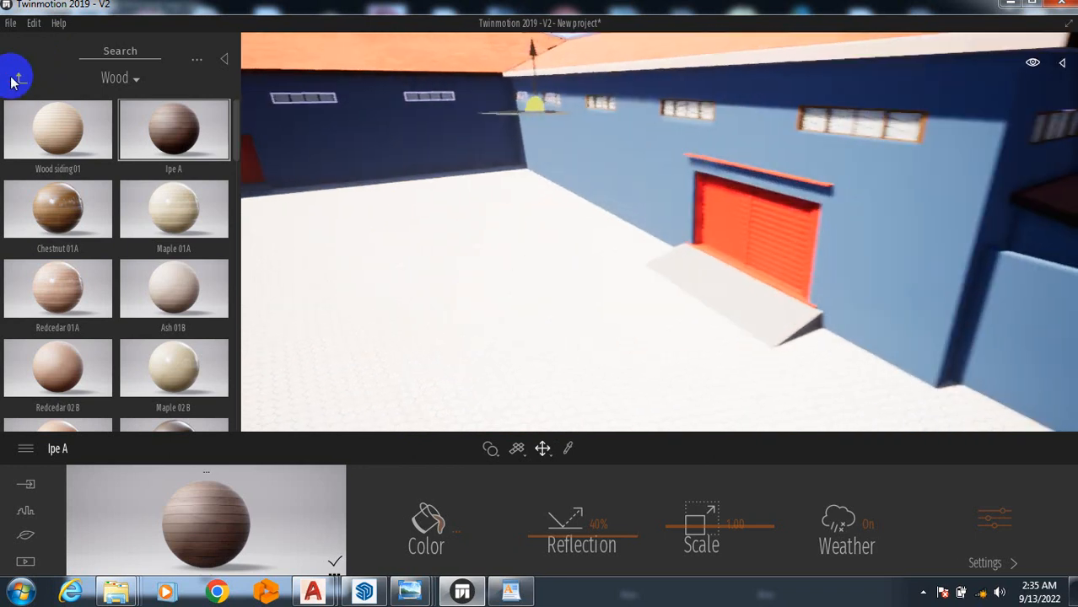
# Step: Leave the material folders and open the Humans collection of the Characters library
pyautogui.click(21, 79)
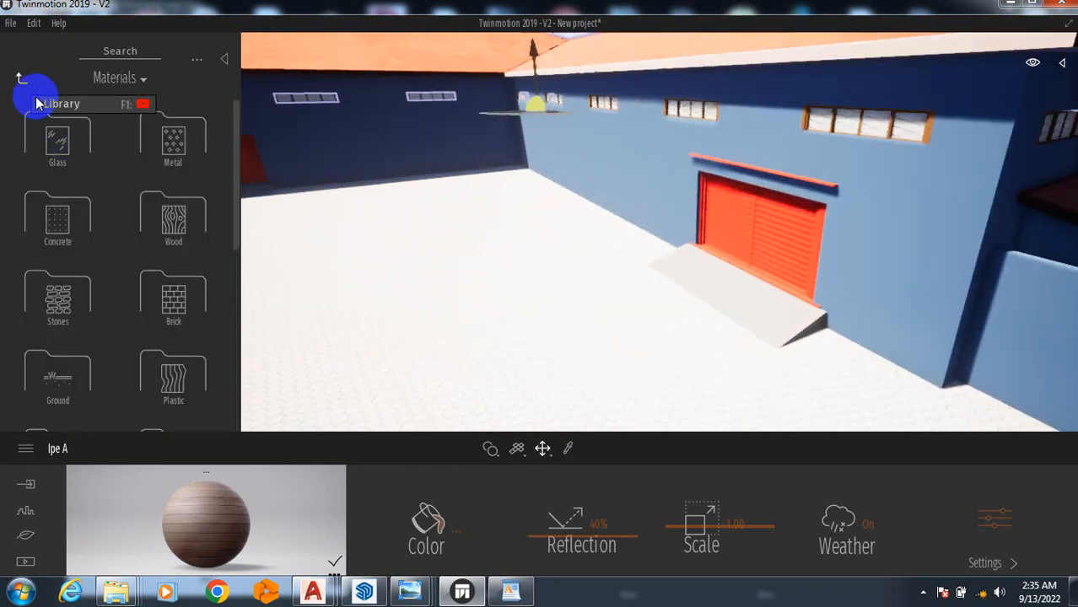
pyautogui.click(21, 80)
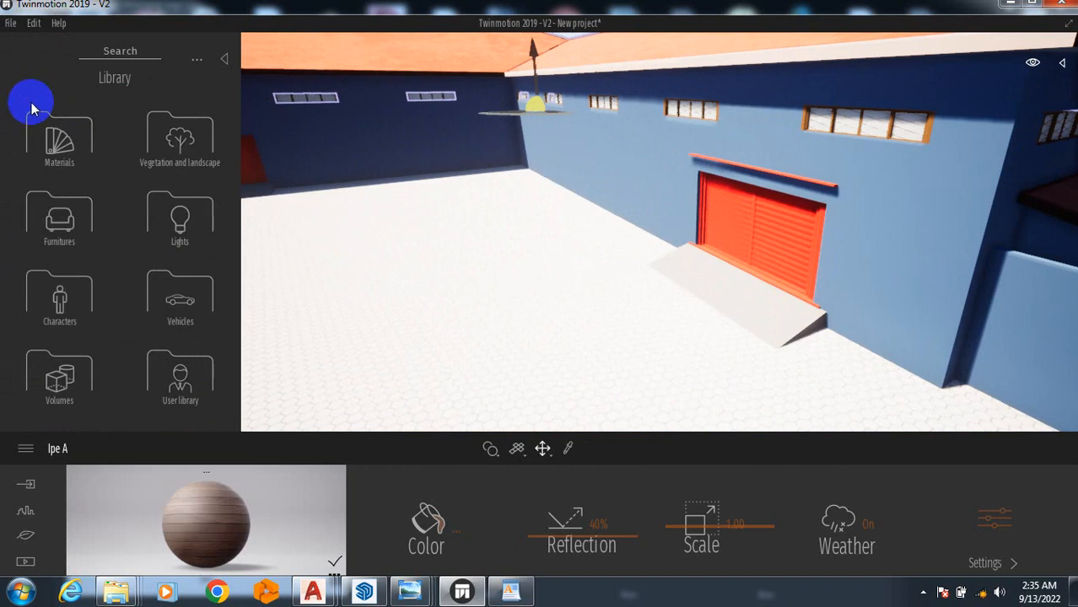
pyautogui.click(59, 294)
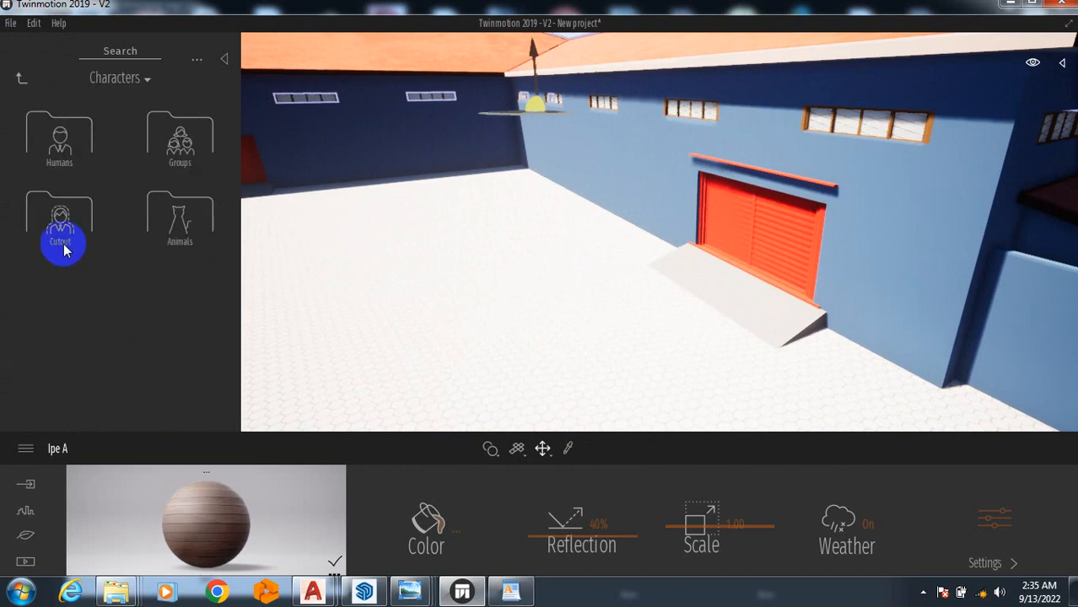
pyautogui.click(74, 143)
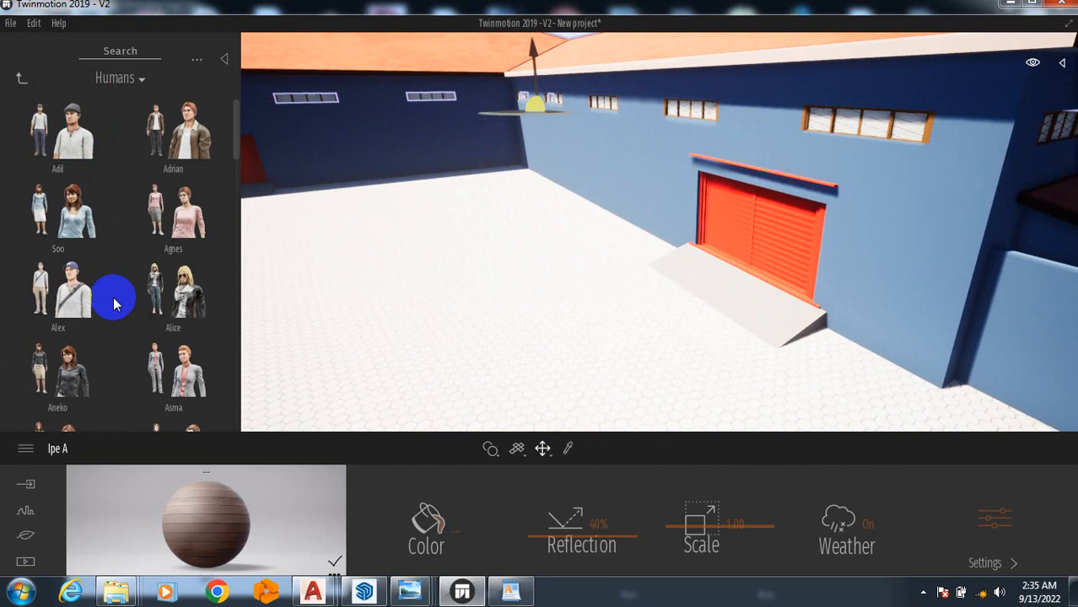
# Step: Find the Haris Worker character in the Humans collection and place him on the paving in front of the red shutter door
pyautogui.scroll(-5, 117, 300)
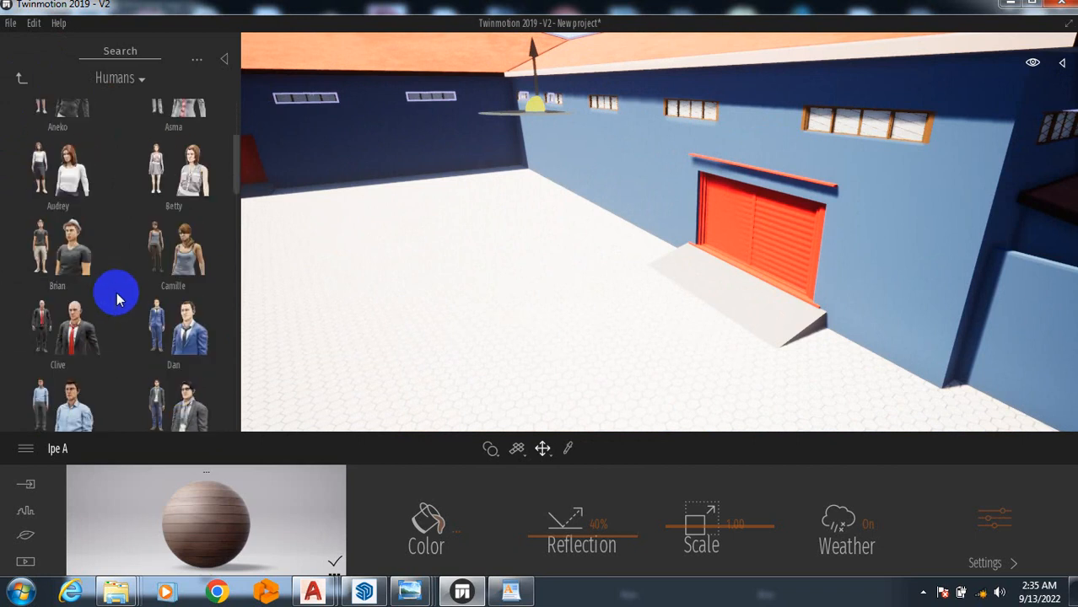
pyautogui.scroll(-3, 112, 300)
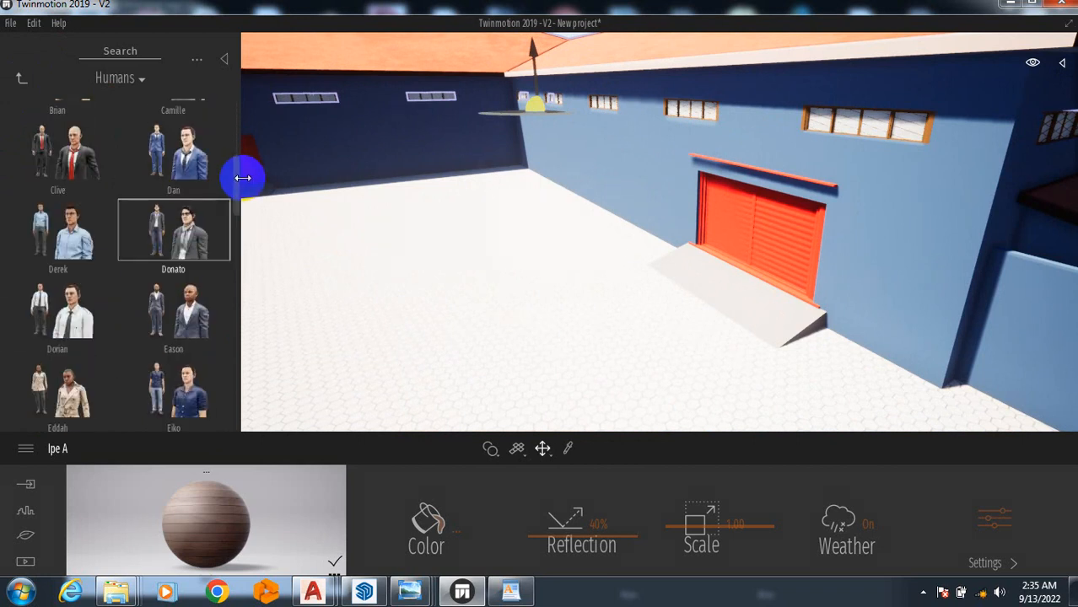
pyautogui.scroll(-5, 122, 316)
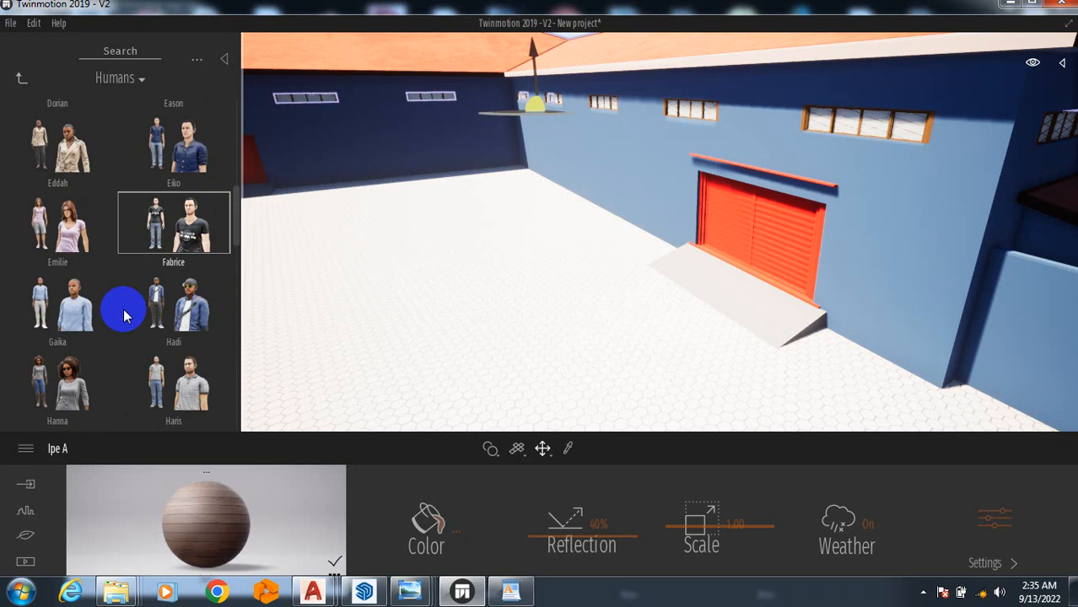
pyautogui.scroll(-10, 121, 305)
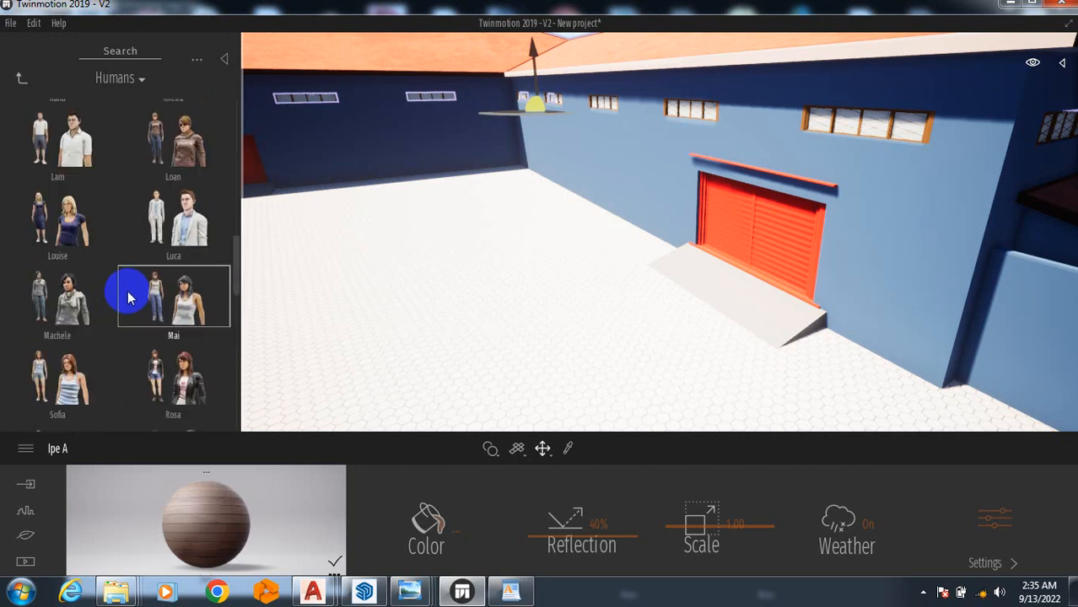
pyautogui.scroll(-10, 129, 297)
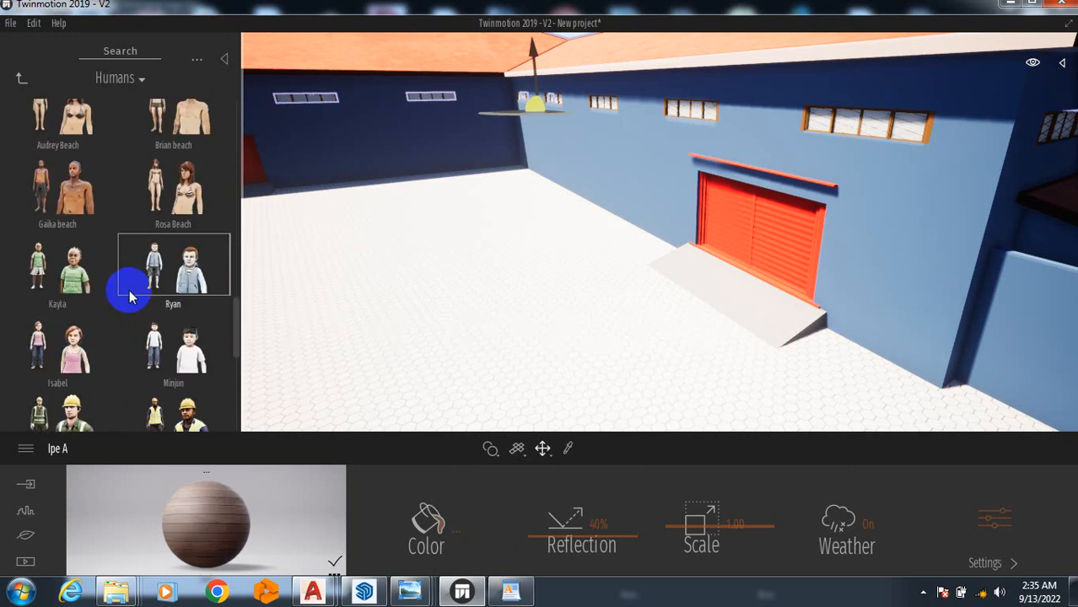
pyautogui.scroll(-3, 129, 297)
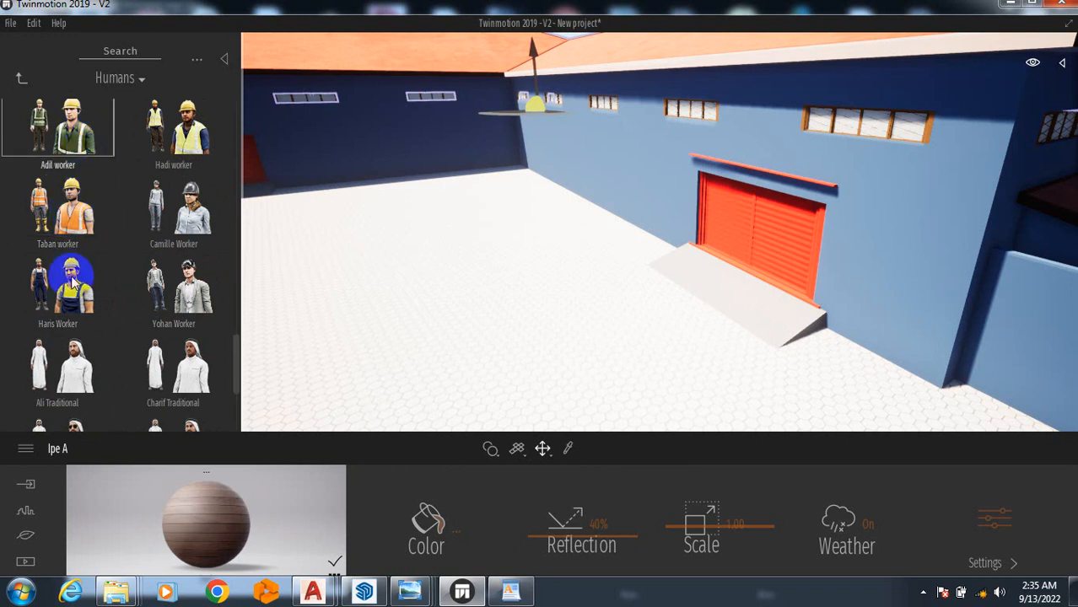
pyautogui.moveTo(71, 288); pyautogui.dragTo(354, 298)
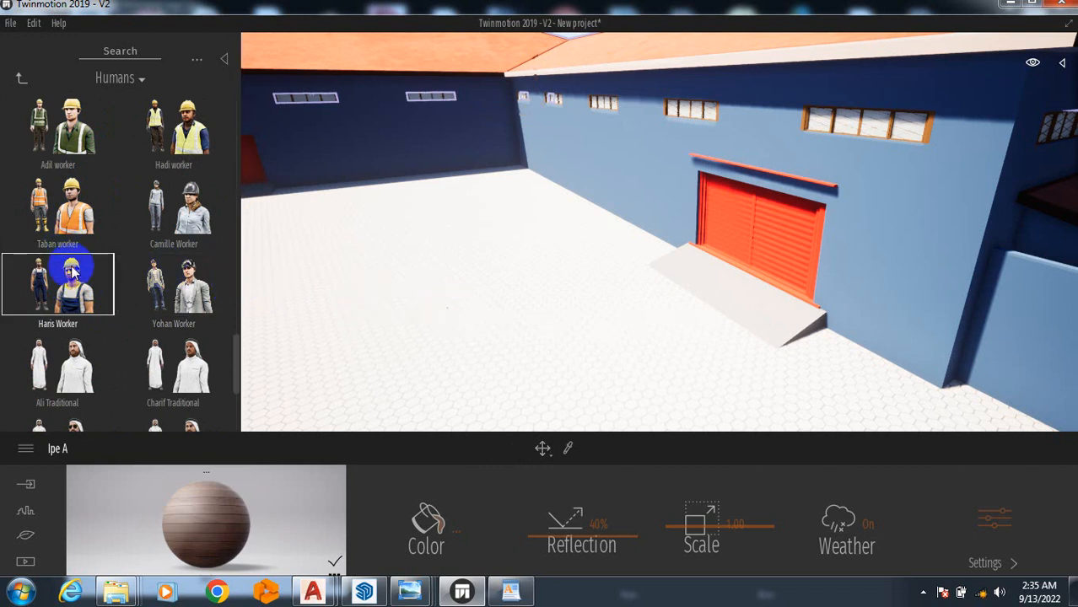
pyautogui.moveTo(72, 279); pyautogui.dragTo(486, 334)
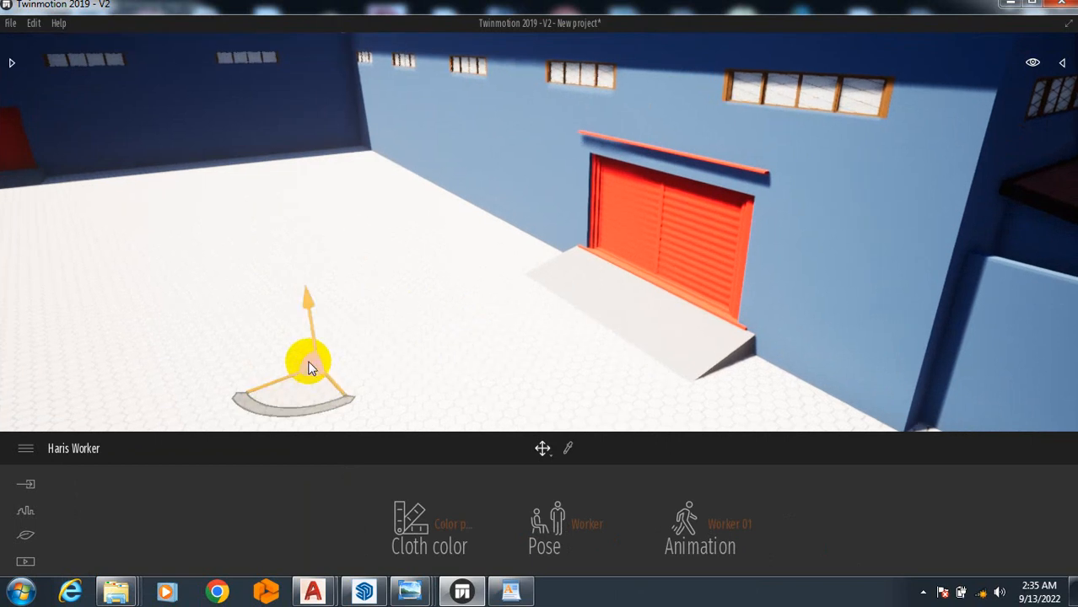
# Step: Cycle the placed worker's transform gizmo through the move, rotate and scale modes, and deselect him
pyautogui.click(309, 368)
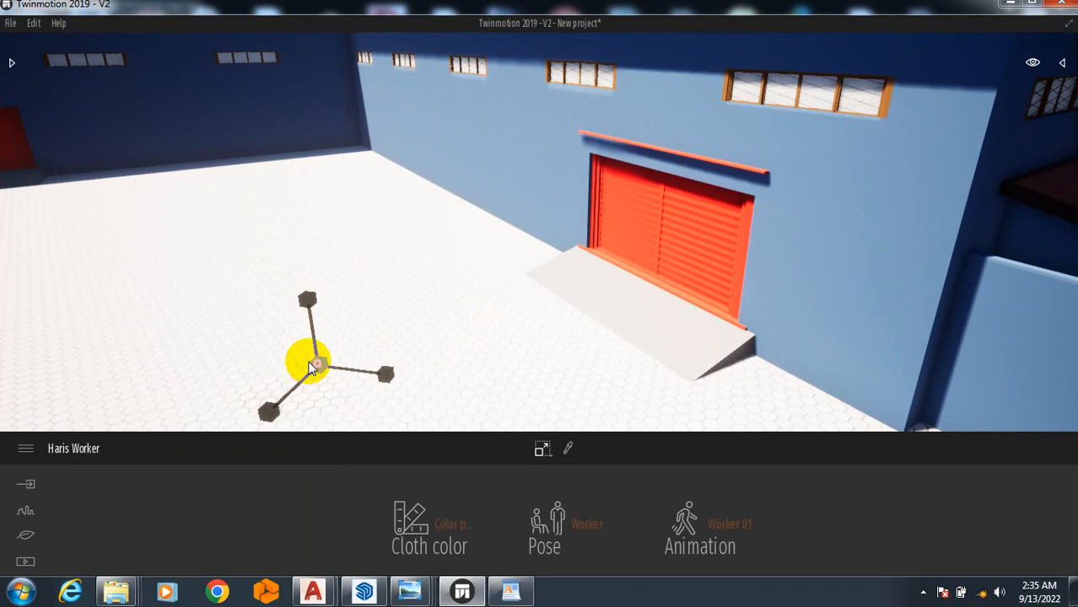
pyautogui.click(309, 368)
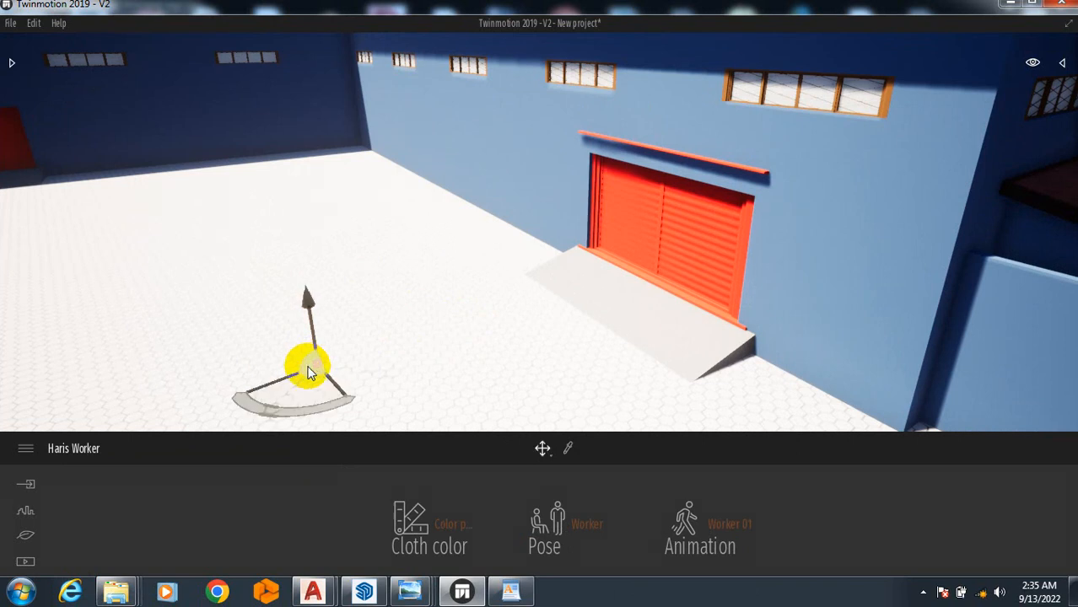
pyautogui.click(308, 373)
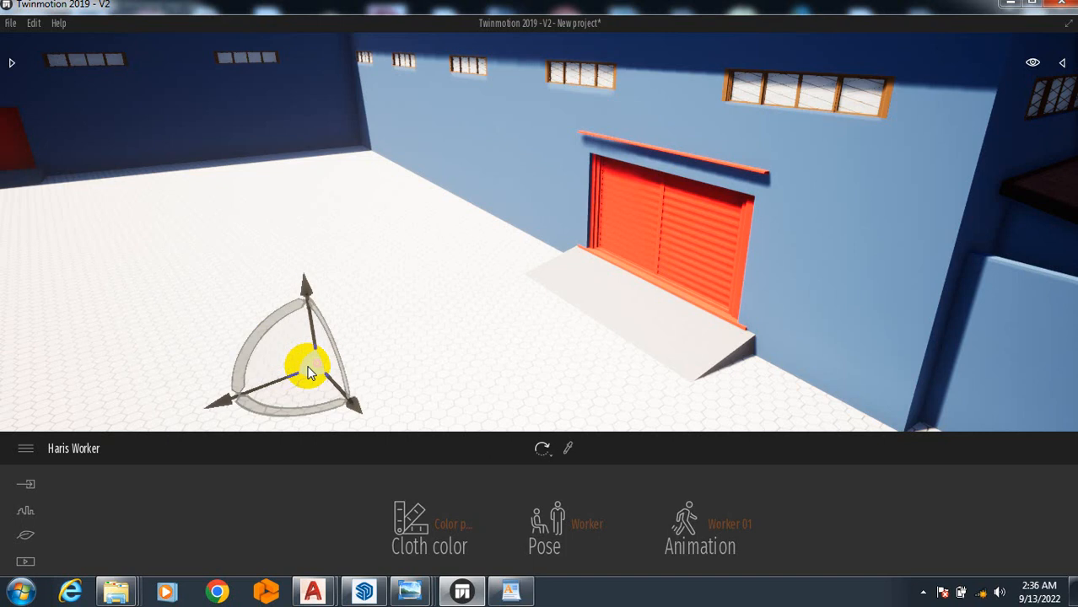
pyautogui.click(309, 372)
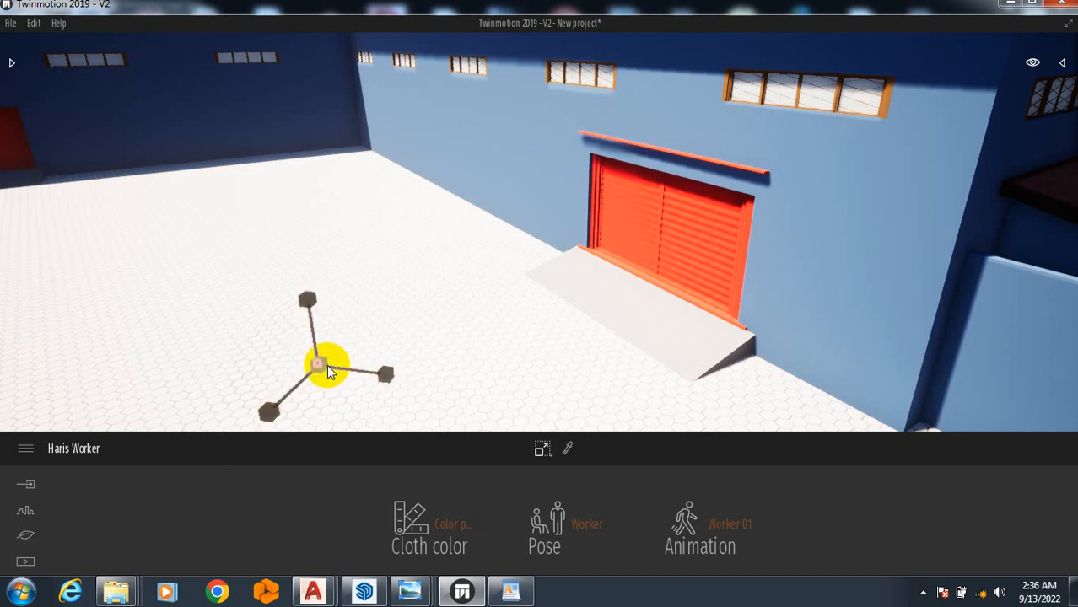
pyautogui.click(317, 366)
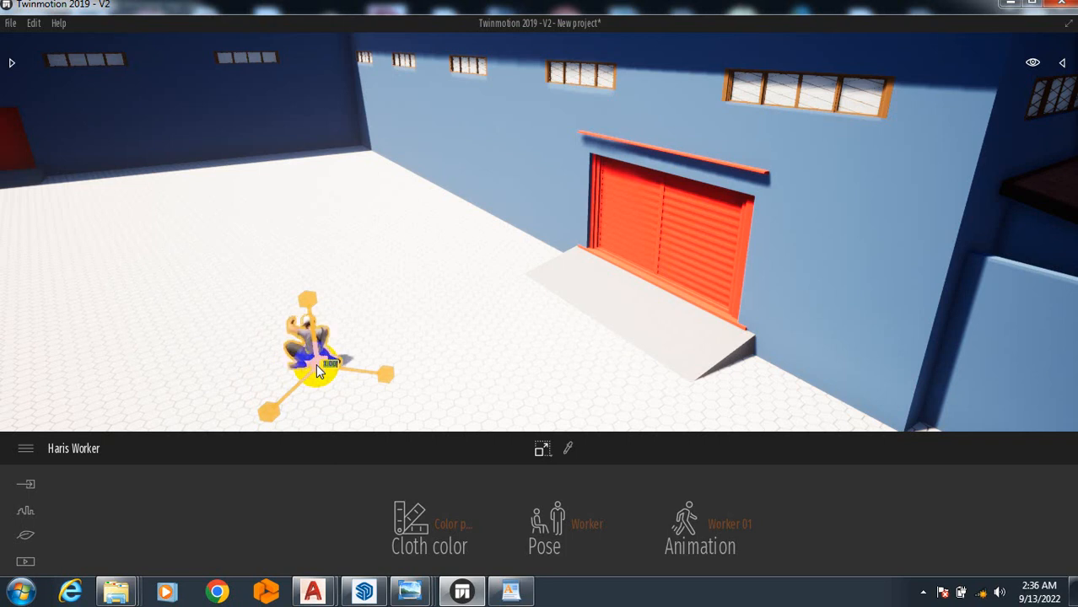
pyautogui.click(370, 289)
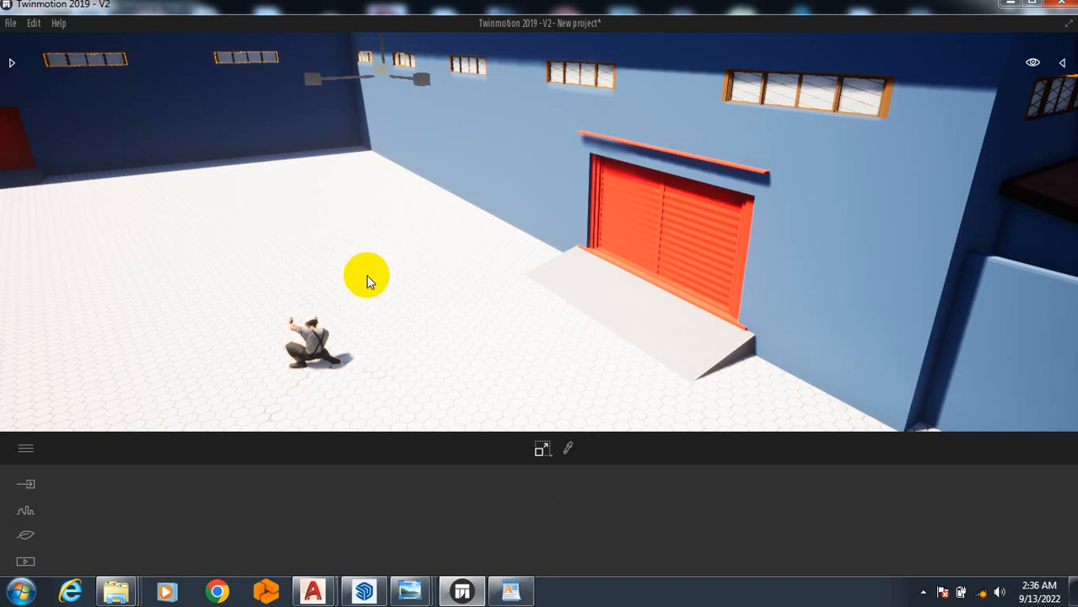
# Step: Select the crouching worker on the paving, enlarge him uniformly with the scale gizmo, and deselect him
pyautogui.scroll(-2, 385, 251)
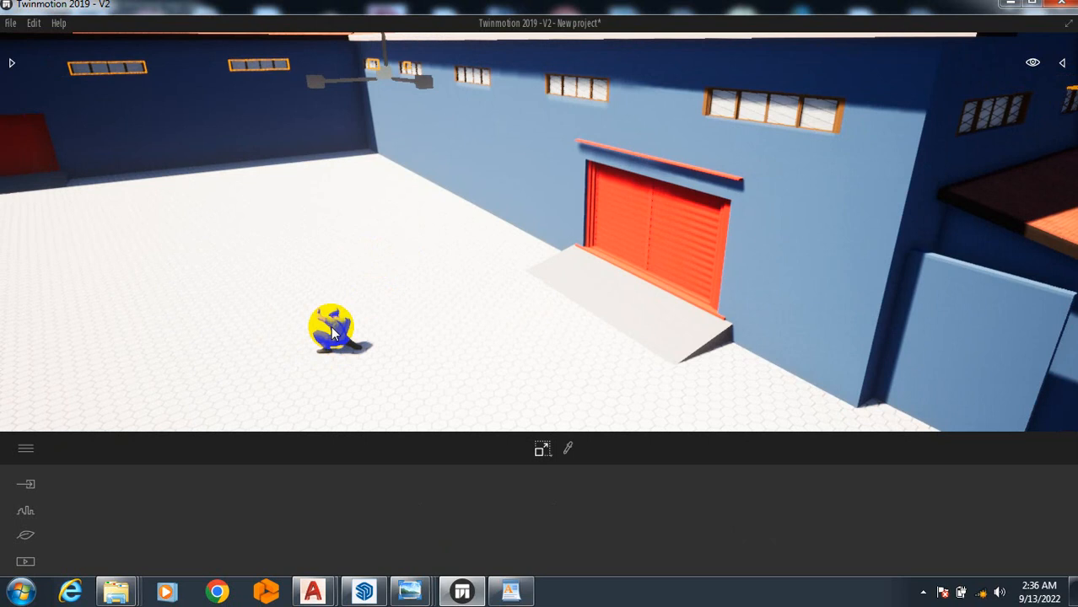
pyautogui.click(332, 329)
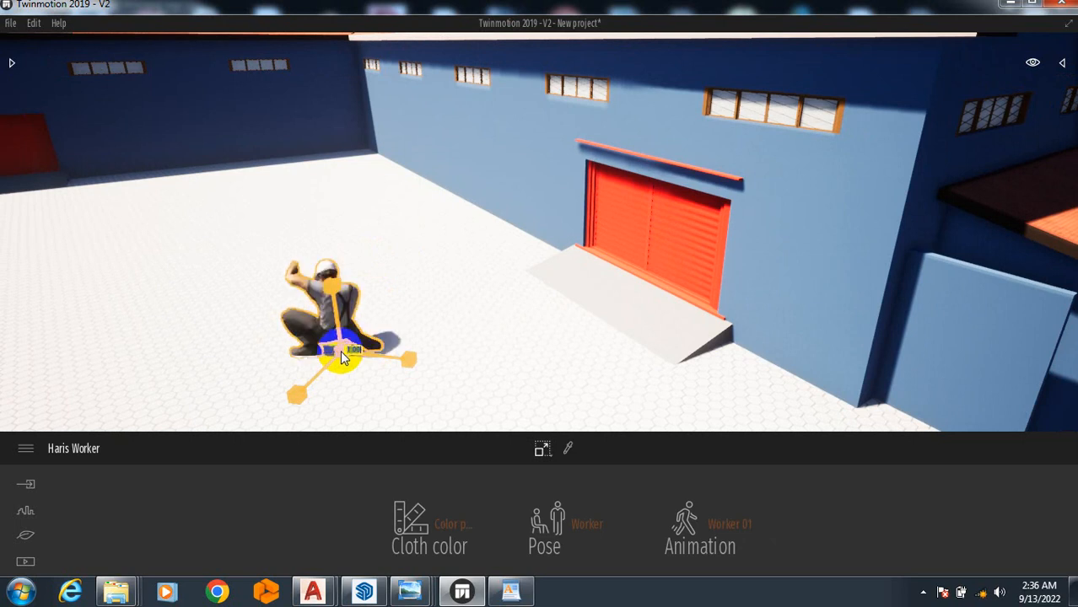
pyautogui.scroll(-3, 438, 264)
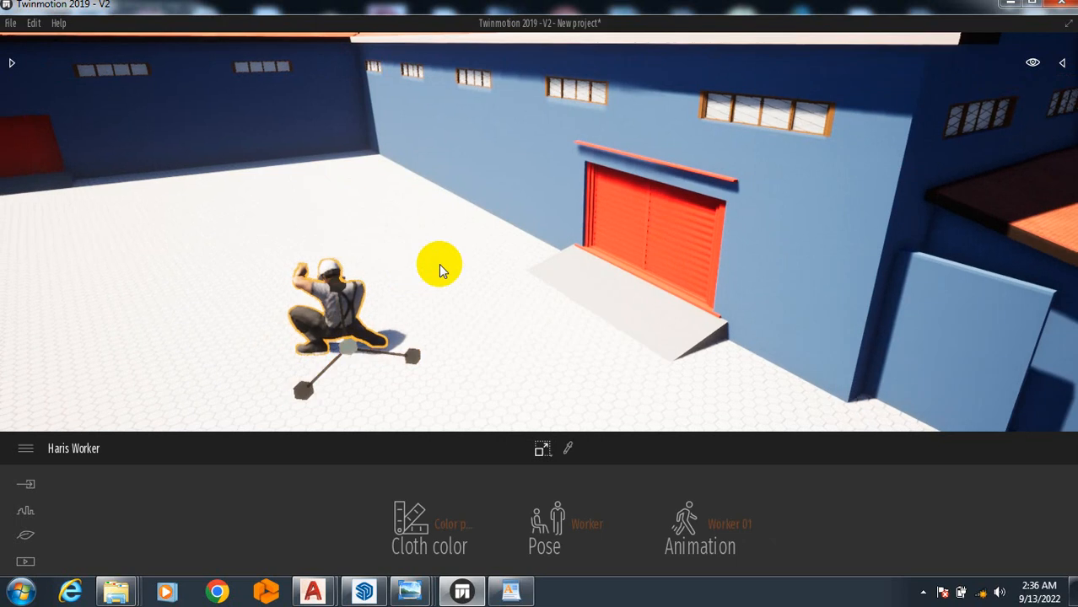
pyautogui.click(422, 243)
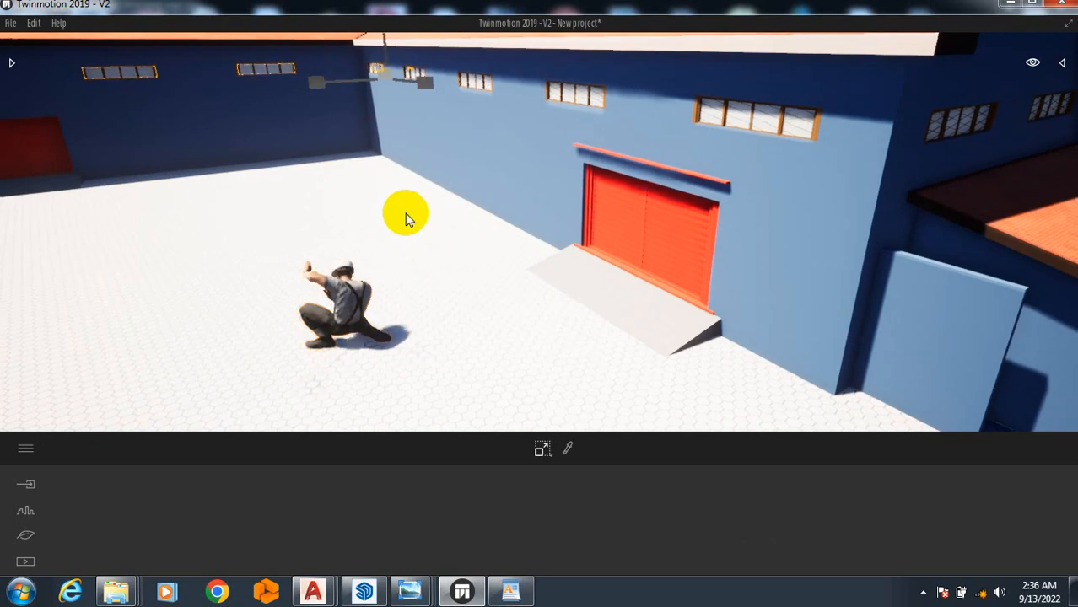
# Step: Select the crouching Haris Worker, change his gizmo to move mode, turn him slightly with the rotation arc, and deselect him
pyautogui.scroll(-2, 446, 192)
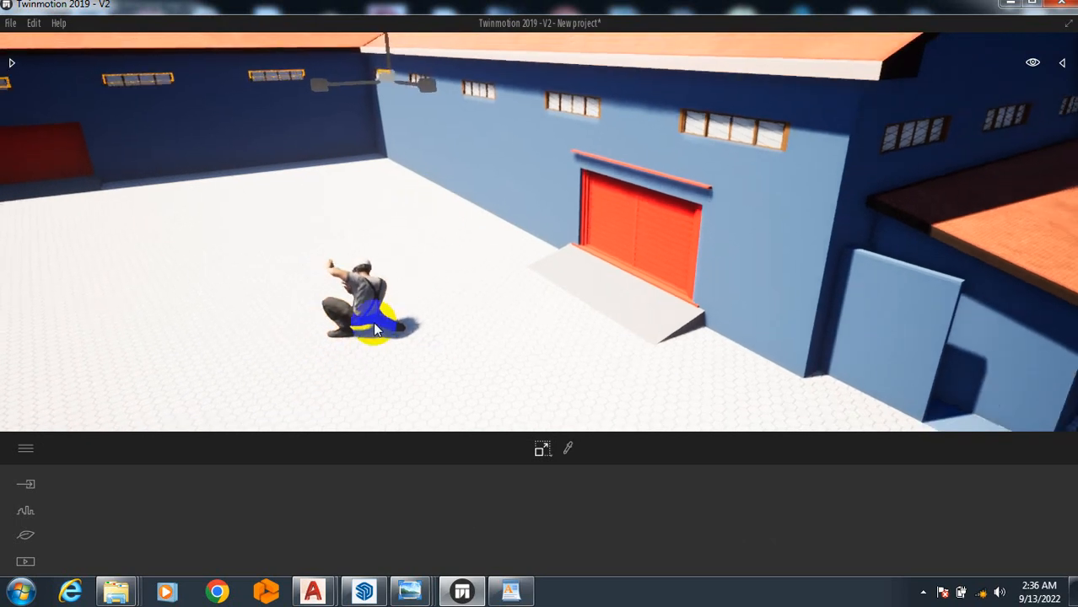
pyautogui.click(371, 312)
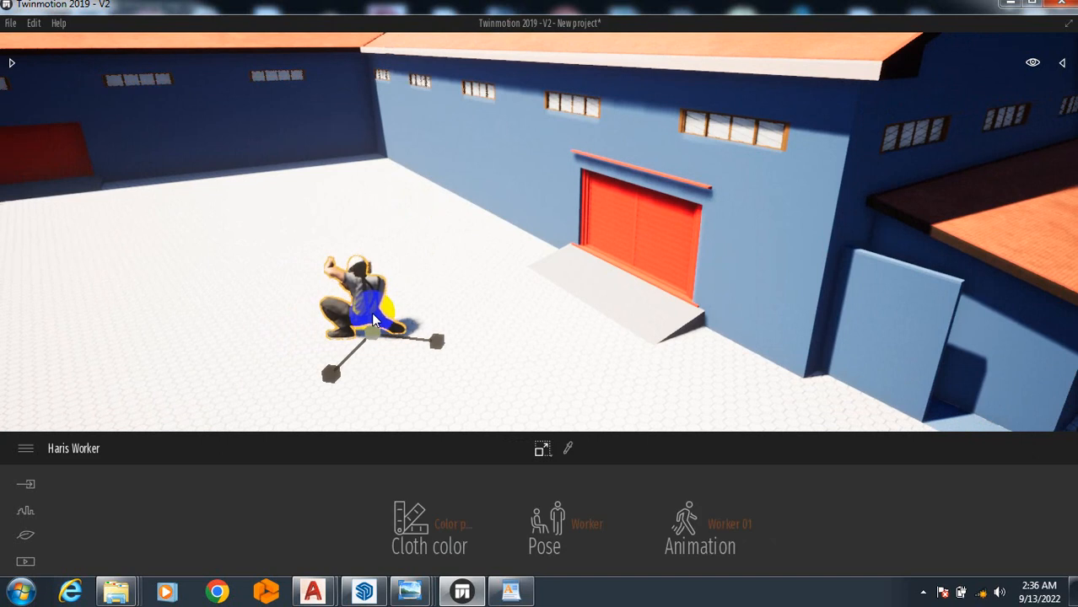
pyautogui.click(371, 312)
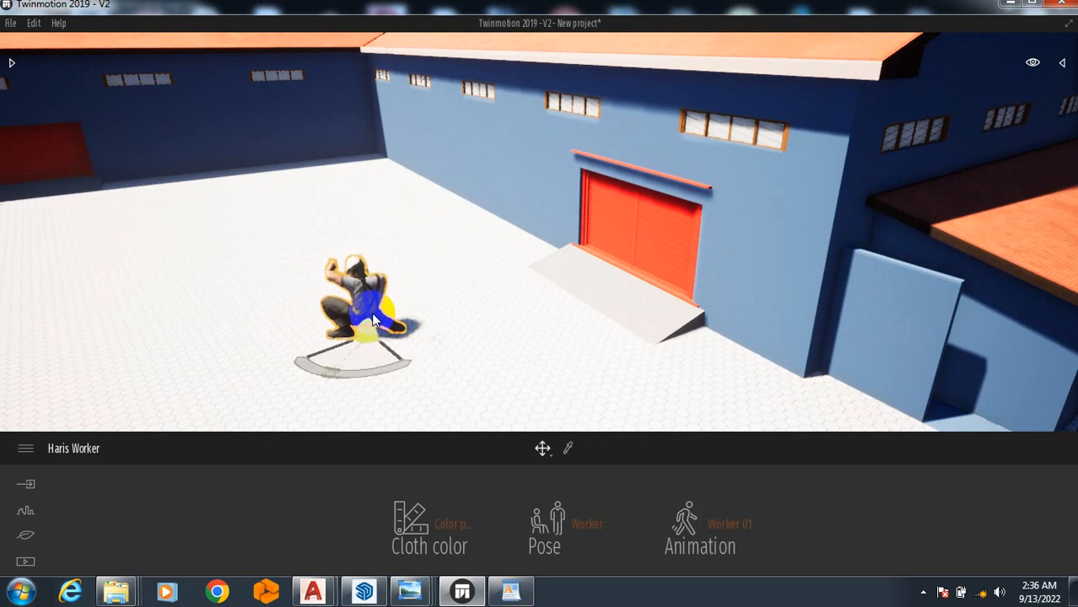
pyautogui.moveTo(309, 374)
pyautogui.mouseDown()
pyautogui.moveTo(387, 371)
pyautogui.moveTo(423, 344)
pyautogui.moveTo(447, 200)
pyautogui.moveTo(428, 154)
pyautogui.moveTo(299, 142)
pyautogui.moveTo(267, 164)
pyautogui.moveTo(314, 188)
pyautogui.moveTo(441, 373)
pyautogui.moveTo(306, 392)
pyautogui.moveTo(262, 310)
pyautogui.moveTo(354, 358)
pyautogui.moveTo(479, 349)
pyautogui.moveTo(481, 318)
pyautogui.moveTo(393, 253)
pyautogui.moveTo(385, 231)
pyautogui.moveTo(314, 392)
pyautogui.mouseUp()
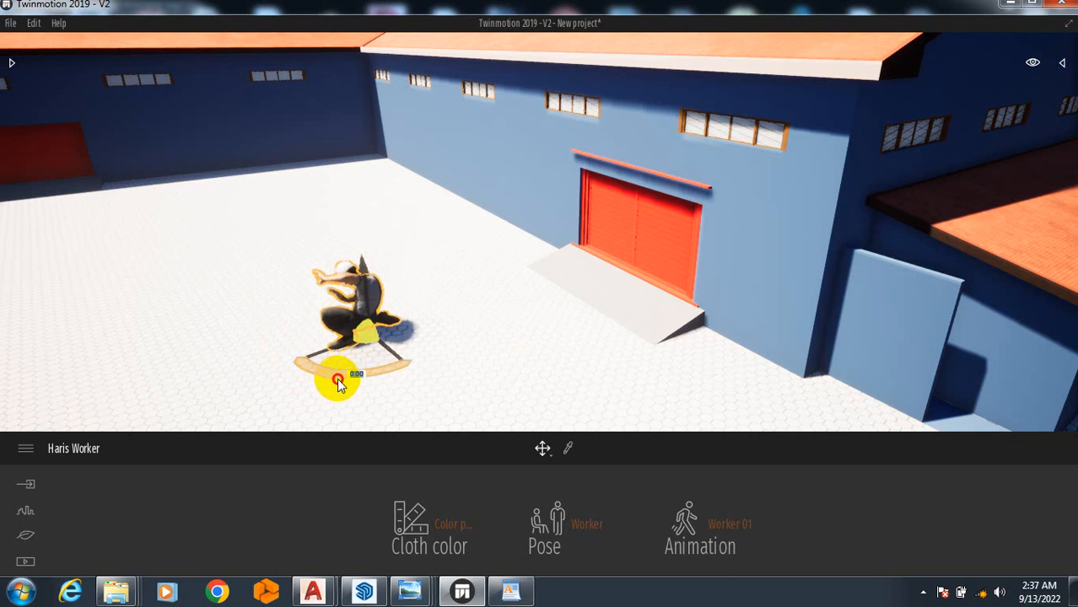
pyautogui.click(420, 364)
pyautogui.moveTo(420, 364); pyautogui.dragTo(372, 366)
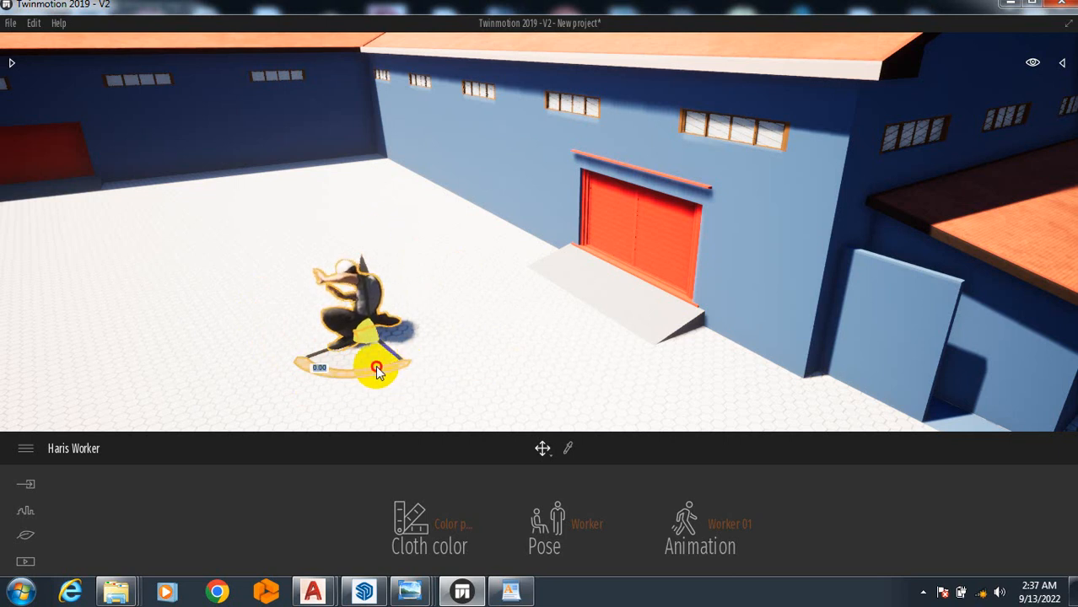
pyautogui.press('Escape')
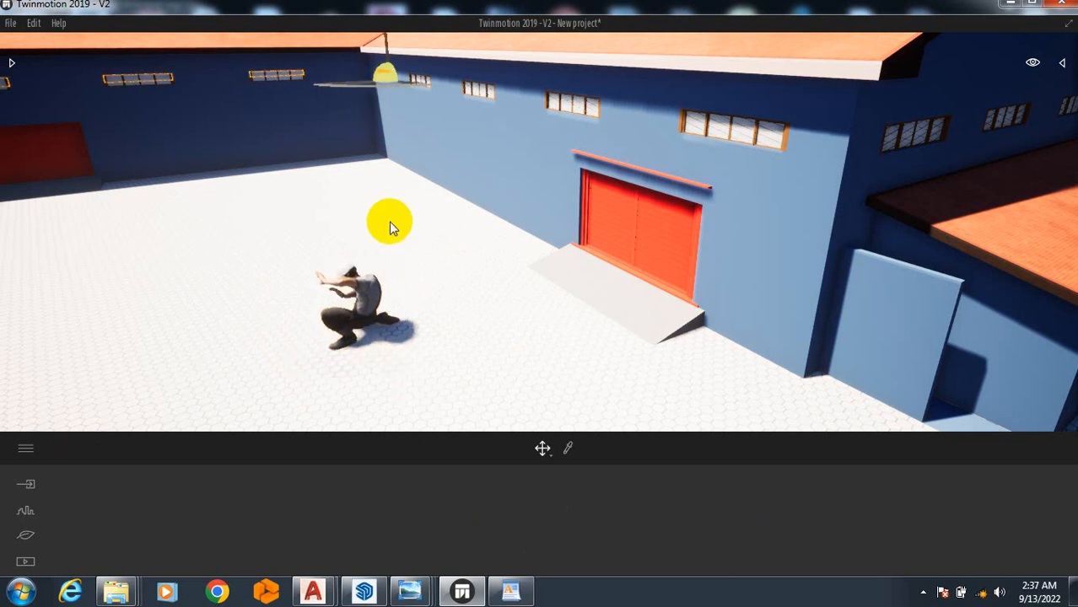
# Step: Reselect the crouching worker, rotate him further about his vertical axis so he faces more toward the camera, and deselect him
pyautogui.click(362, 314)
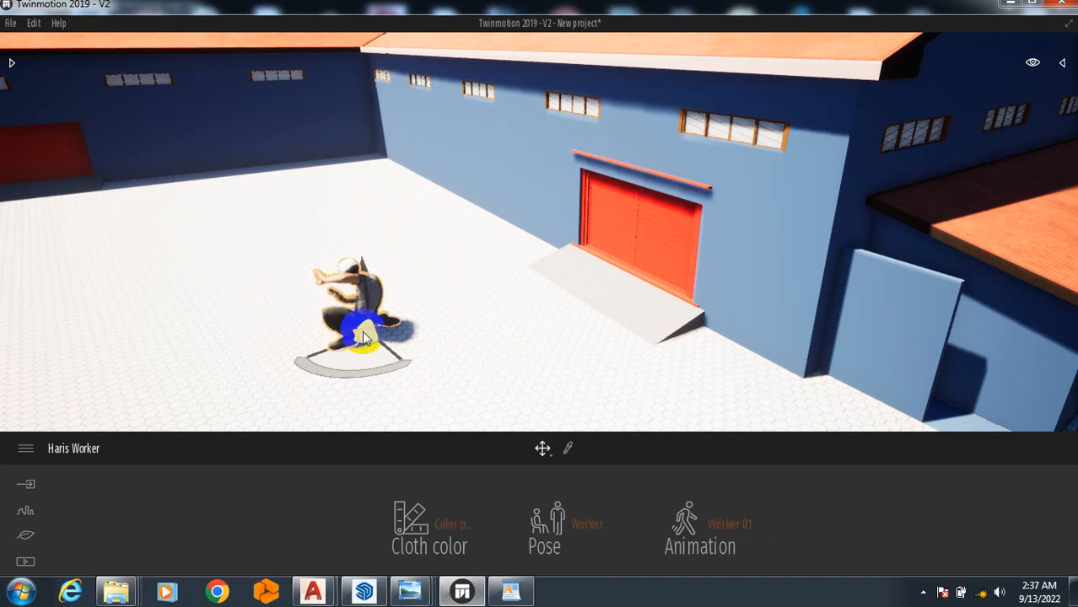
pyautogui.moveTo(323, 382); pyautogui.dragTo(449, 277)
pyautogui.click(449, 276)
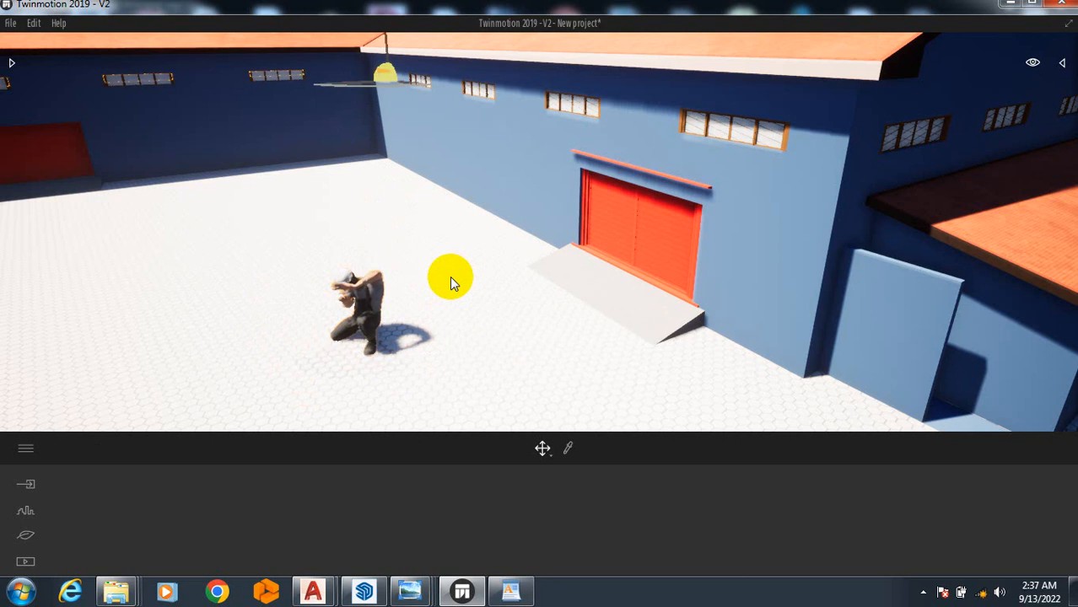
# Step: Place the Taban worker character from the Humans collection on the paving beside the crouching worker, on the side away from the shutter door
pyautogui.click(10, 63)
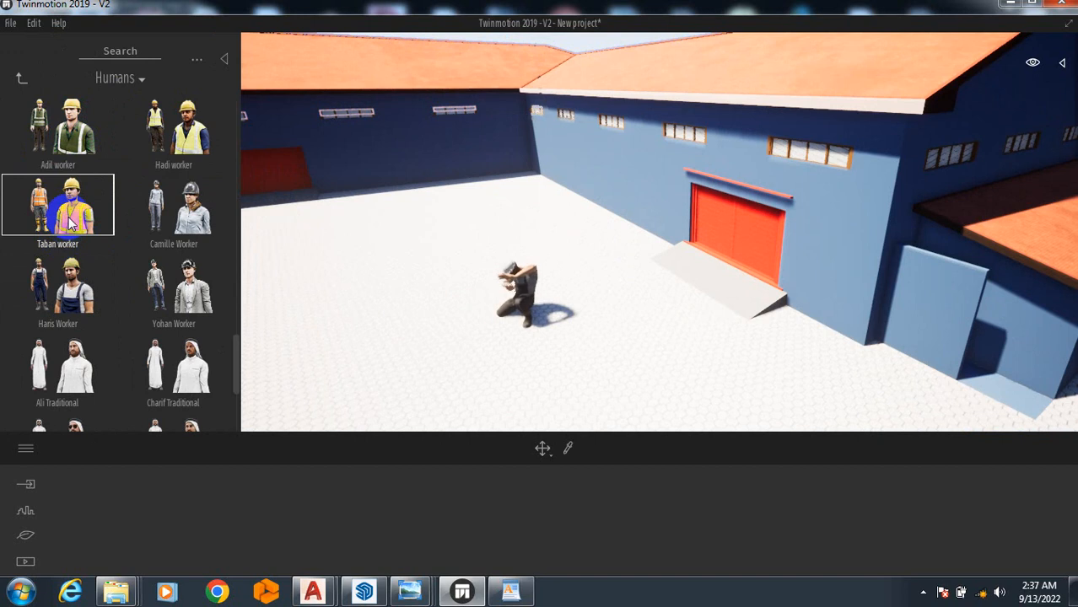
pyautogui.moveTo(70, 223)
pyautogui.mouseDown()
pyautogui.moveTo(500, 348)
pyautogui.moveTo(428, 301)
pyautogui.mouseUp()
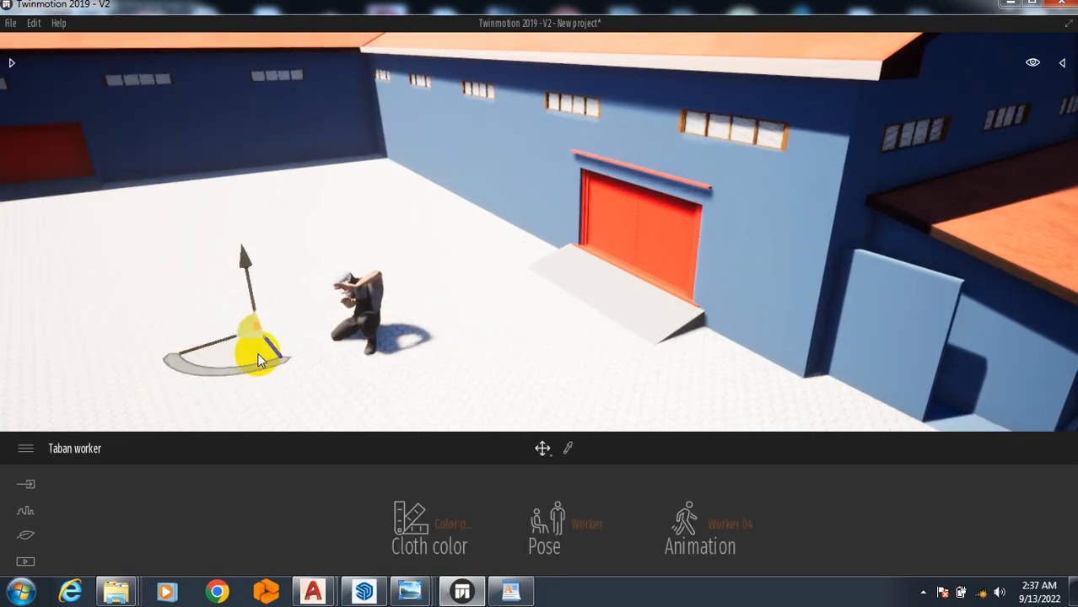
pyautogui.moveTo(259, 360); pyautogui.dragTo(259, 354)
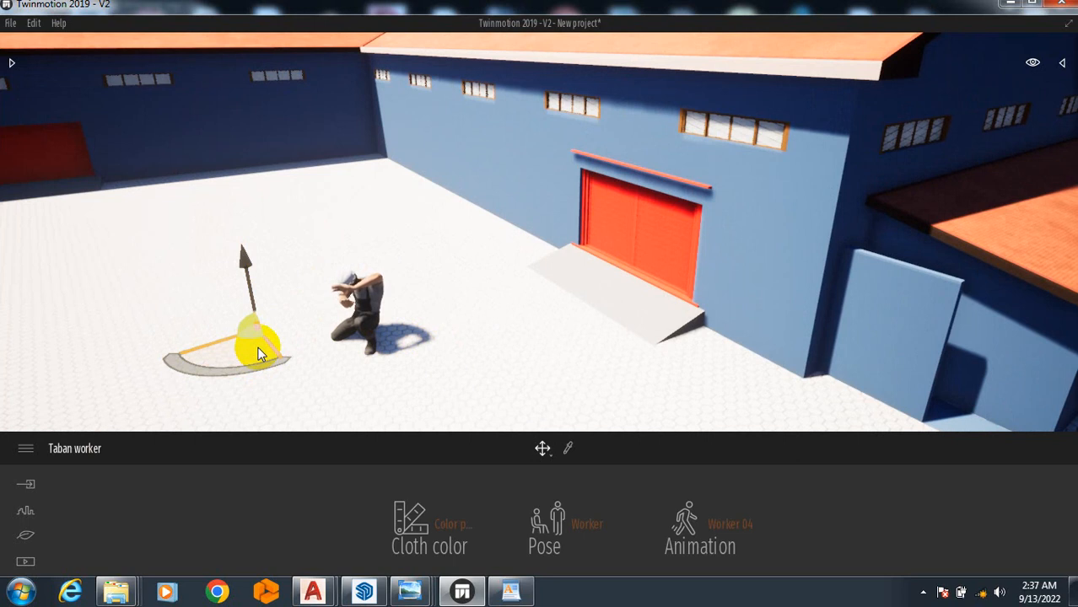
# Step: Switch the Taban worker's gizmo to scale mode, set a uniform scale of 20, and deselect him
pyautogui.press('y')
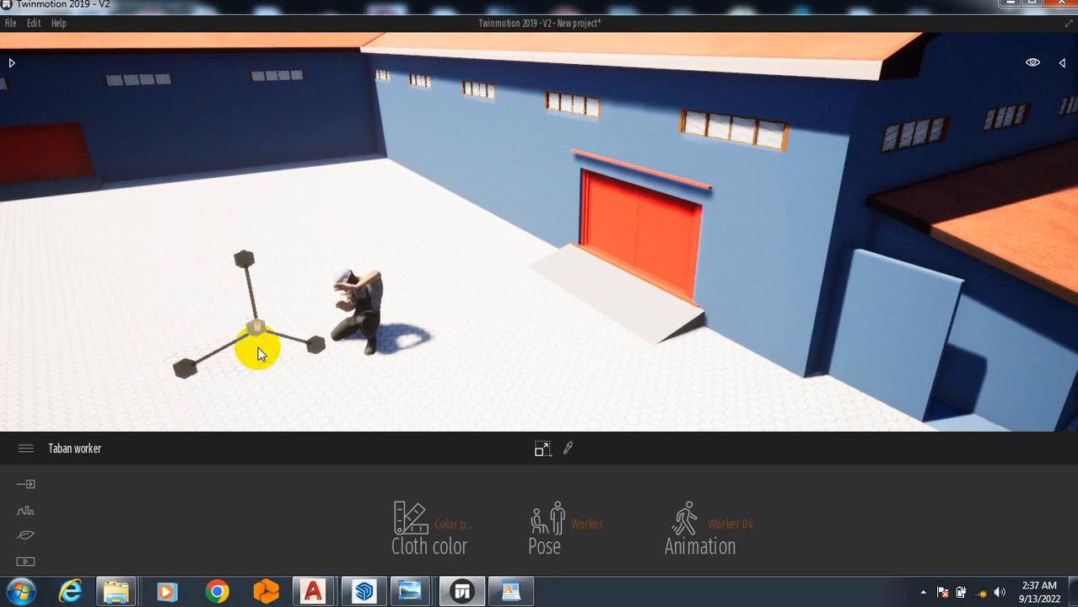
pyautogui.moveTo(256, 326)
pyautogui.mouseDown()
pyautogui.moveTo(268, 320)
pyautogui.moveTo(265, 332)
pyautogui.moveTo(272, 319)
pyautogui.moveTo(260, 335)
pyautogui.mouseUp()
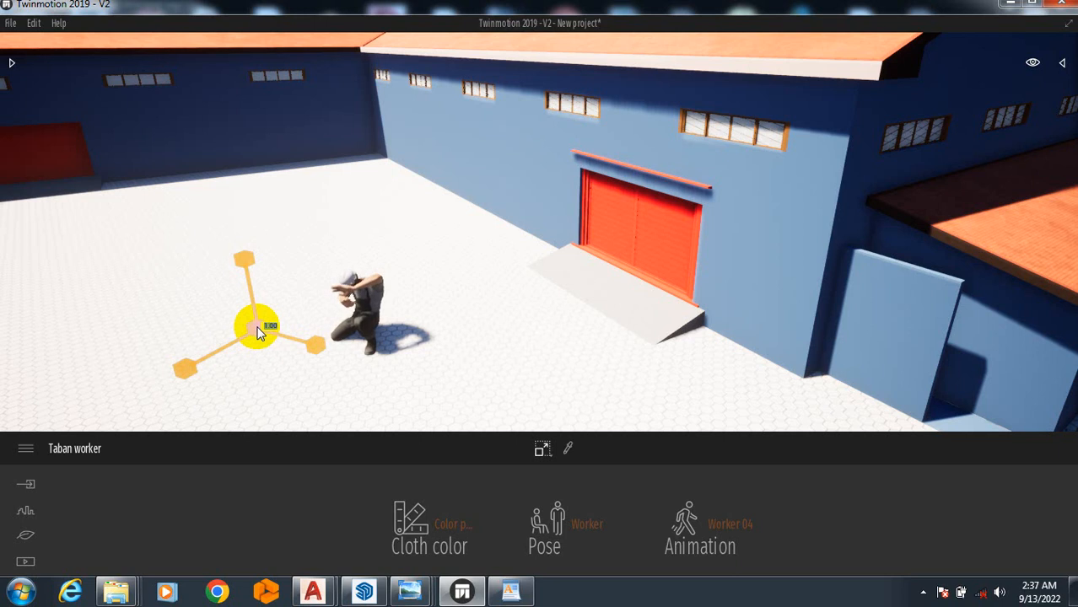
pyautogui.write('20')
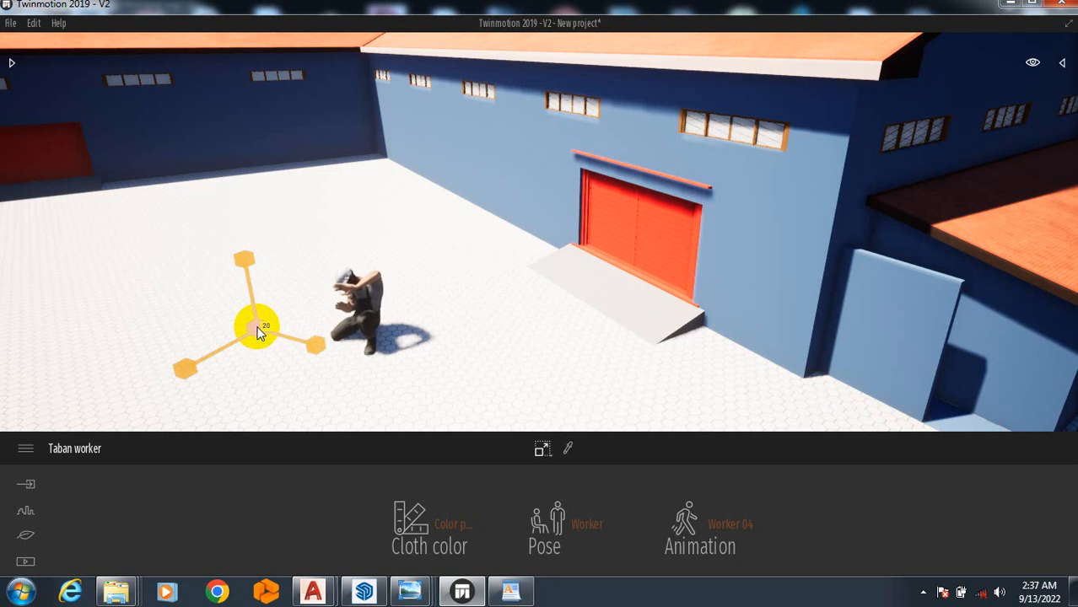
pyautogui.press('Return')
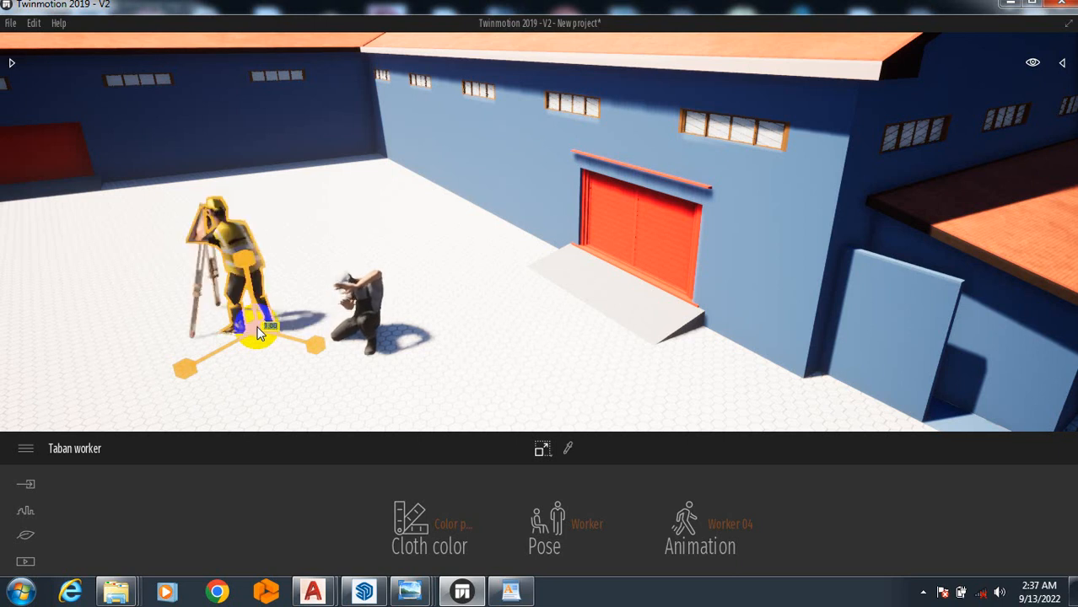
pyautogui.click(289, 270)
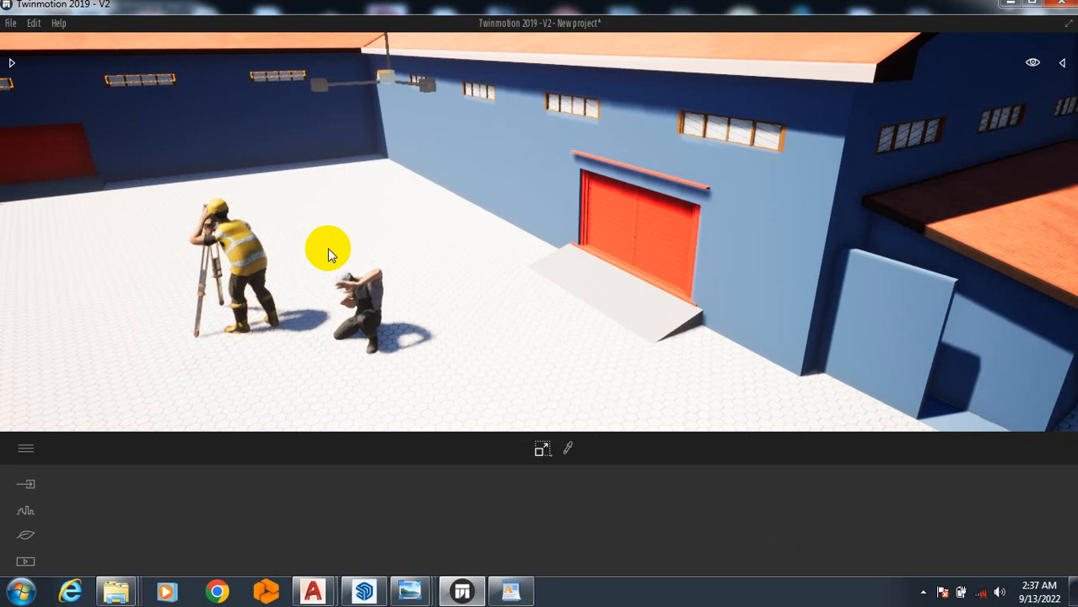
# Step: Find the Hadi worker in the Humans collection and place him on the paving between the crouching worker and the ramp, nearer the camera
pyautogui.click(57, 70)
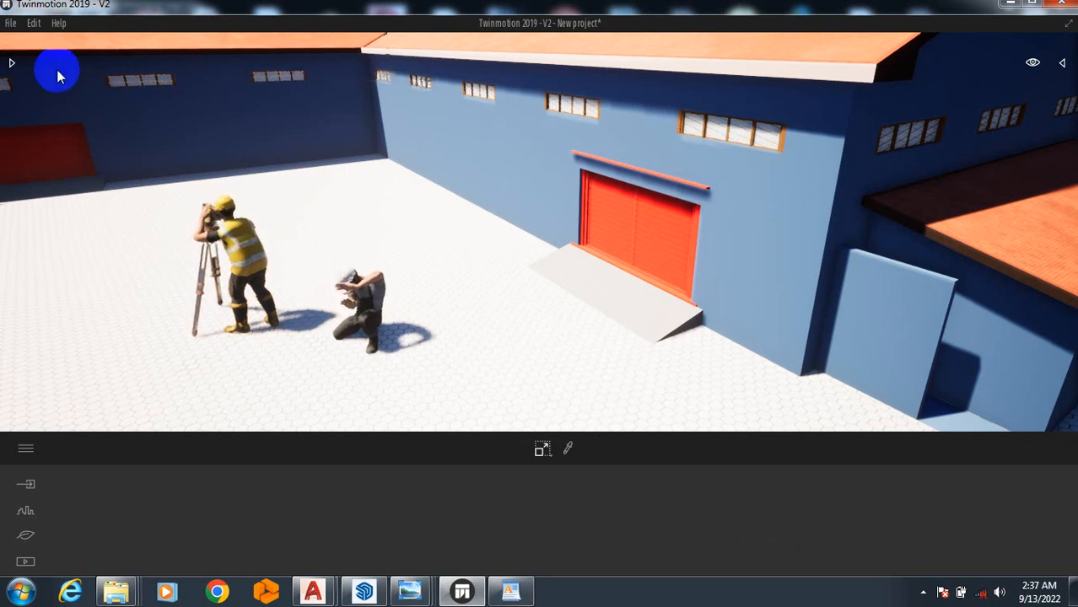
pyautogui.click(12, 64)
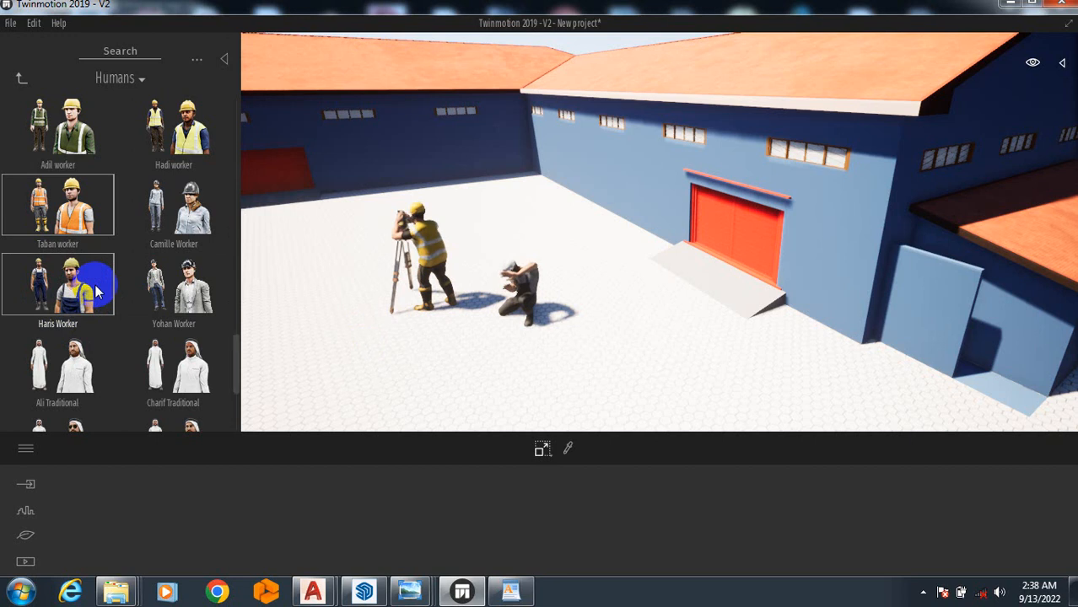
pyautogui.scroll(-1, 128, 293)
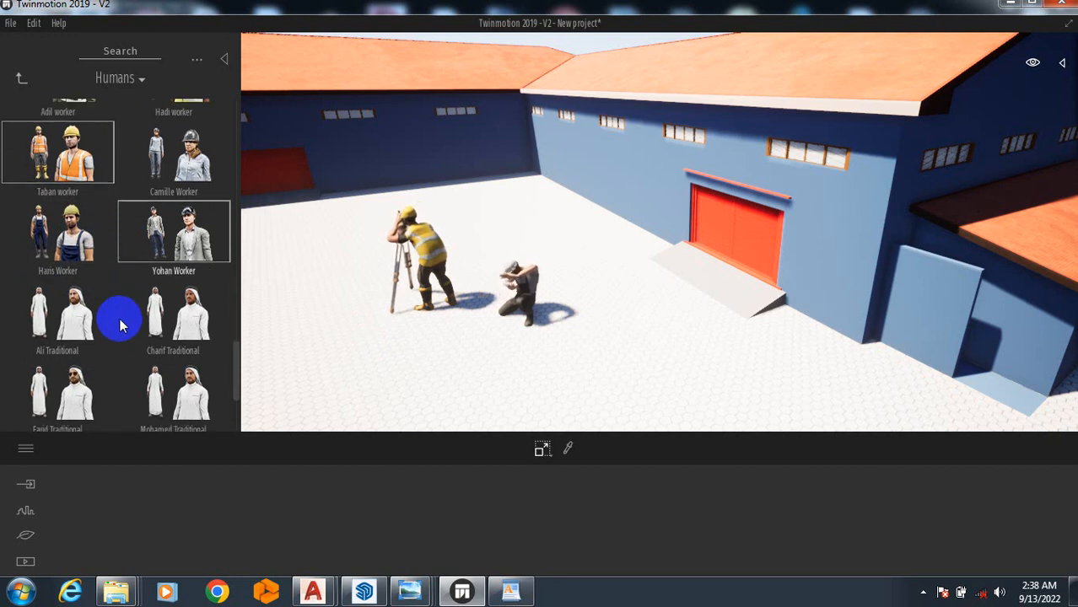
pyautogui.scroll(1, 128, 307)
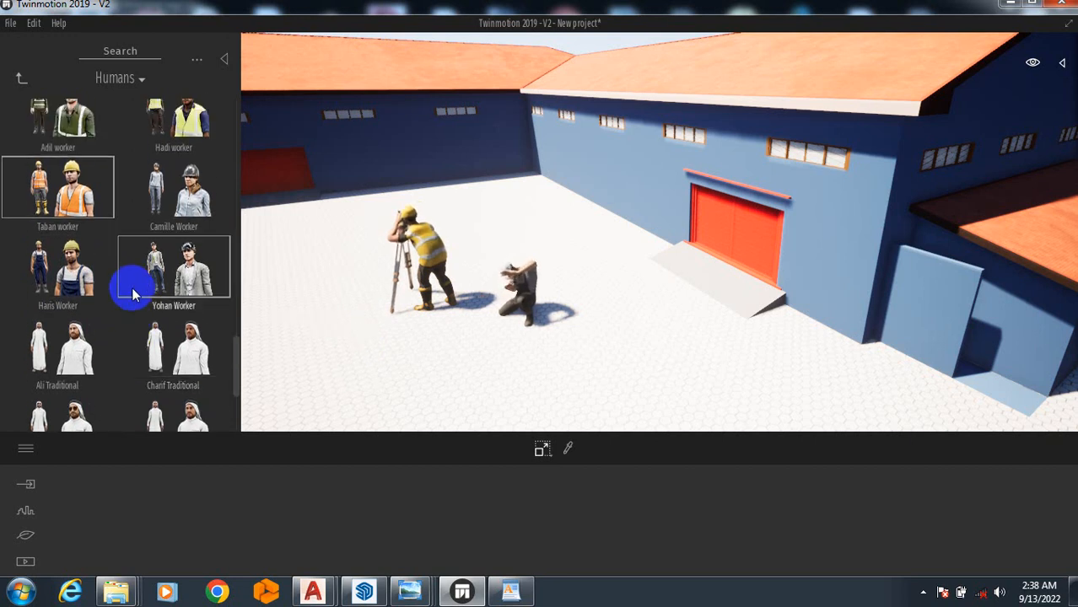
pyautogui.click(187, 141)
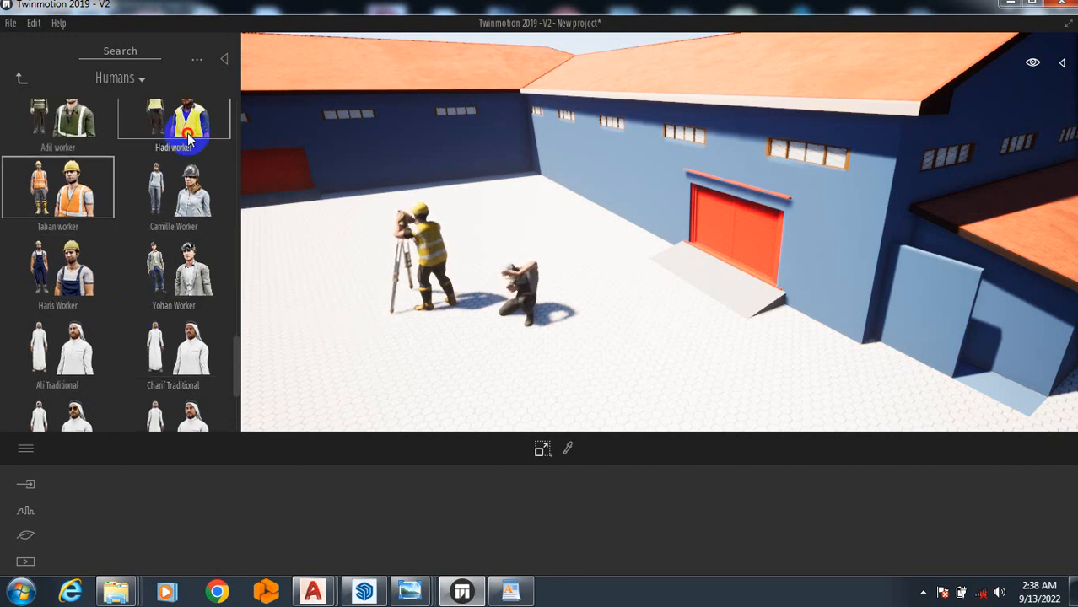
pyautogui.moveTo(190, 139); pyautogui.dragTo(602, 337)
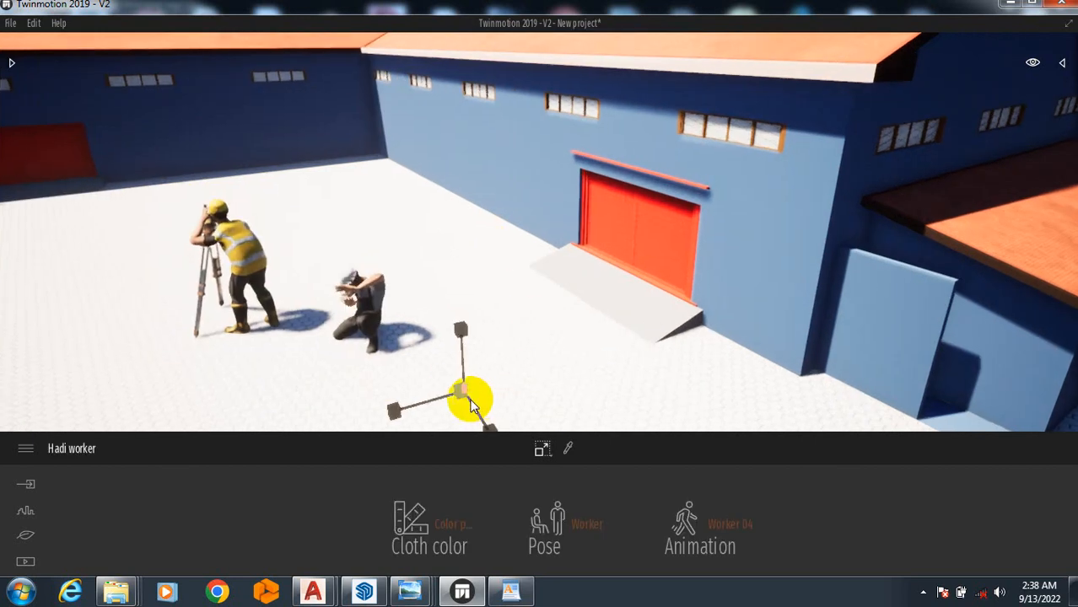
# Step: Set the Hadi worker's uniform scale to 20 with the scale gizmo and deselect him
pyautogui.moveTo(457, 395); pyautogui.dragTo(460, 395)
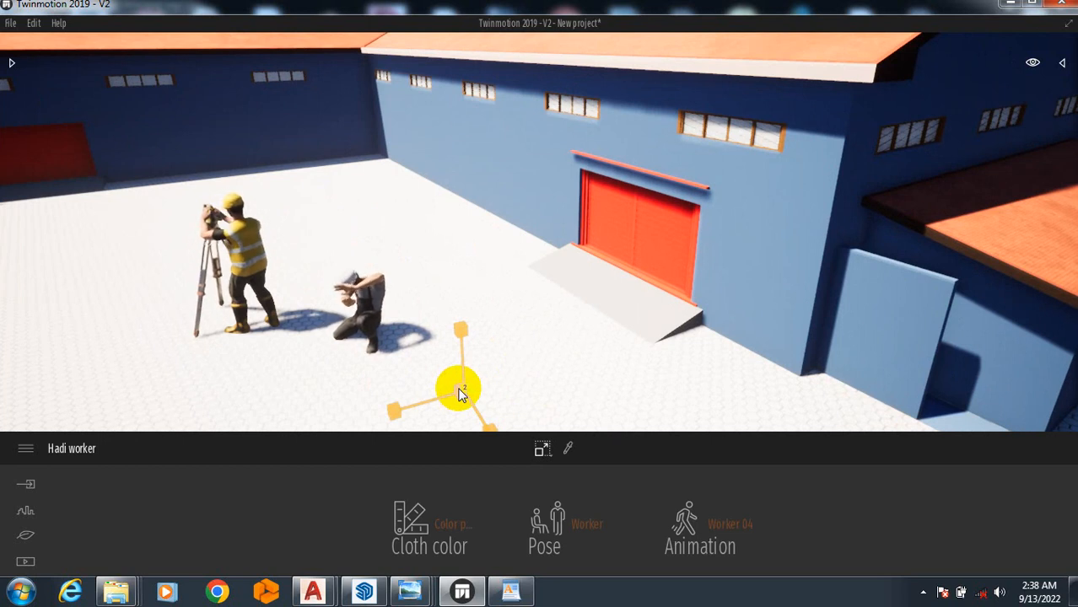
pyautogui.write('20')
pyautogui.press('Return')
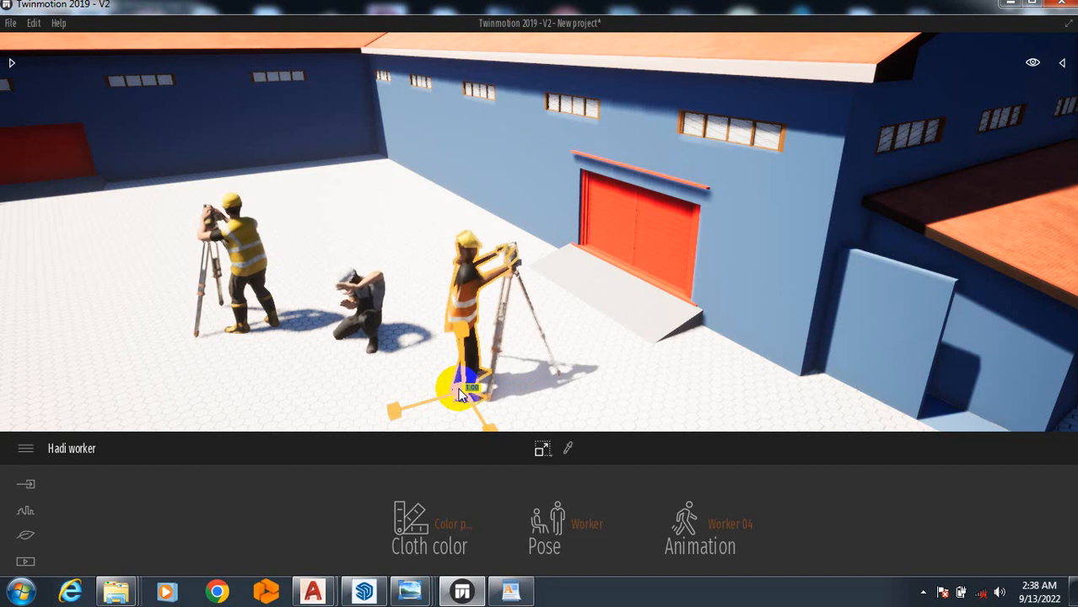
pyautogui.click(374, 213)
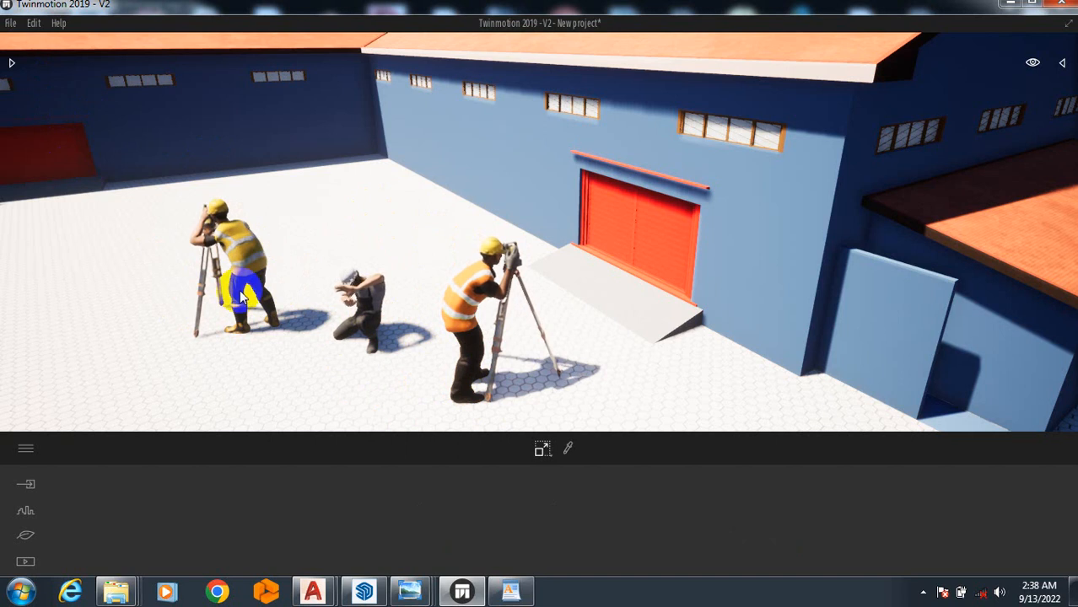
# Step: Select the Taban worker, switch his gizmo from scale to move mode, and deselect him
pyautogui.click(251, 256)
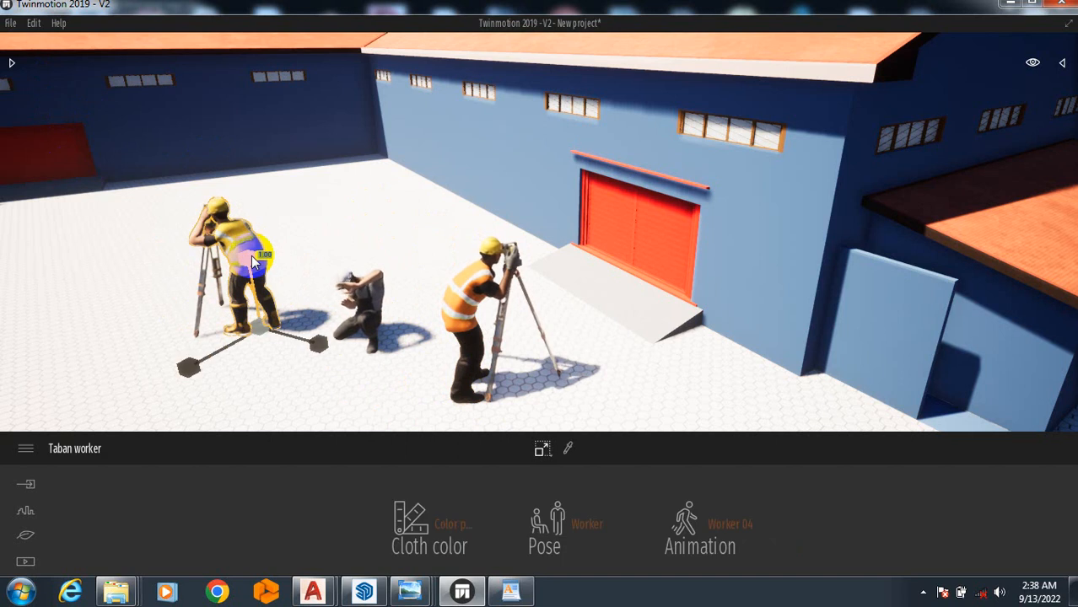
pyautogui.press('Escape')
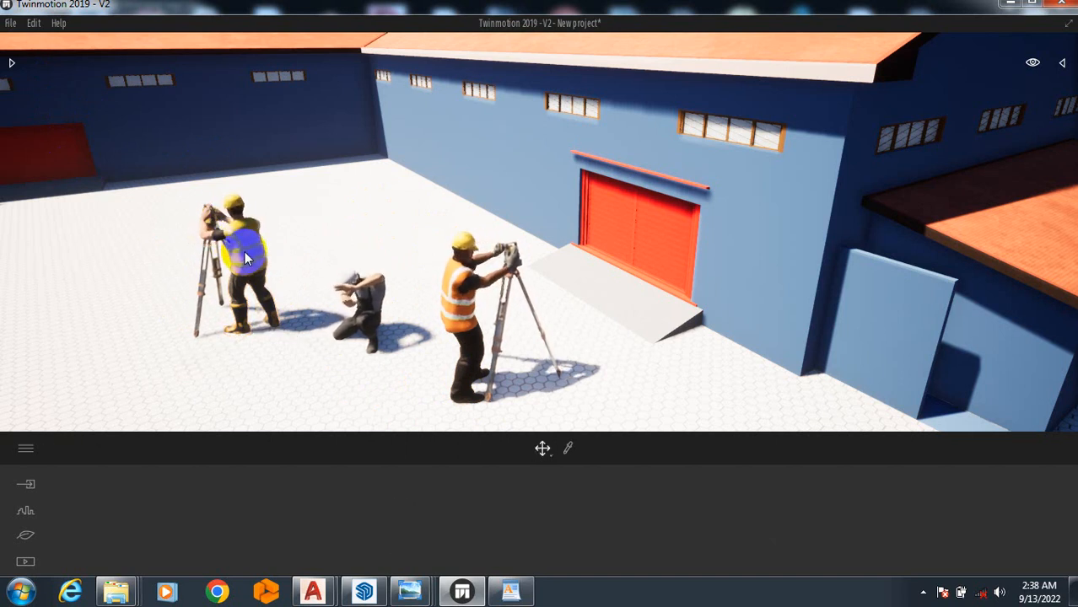
pyautogui.click(248, 258)
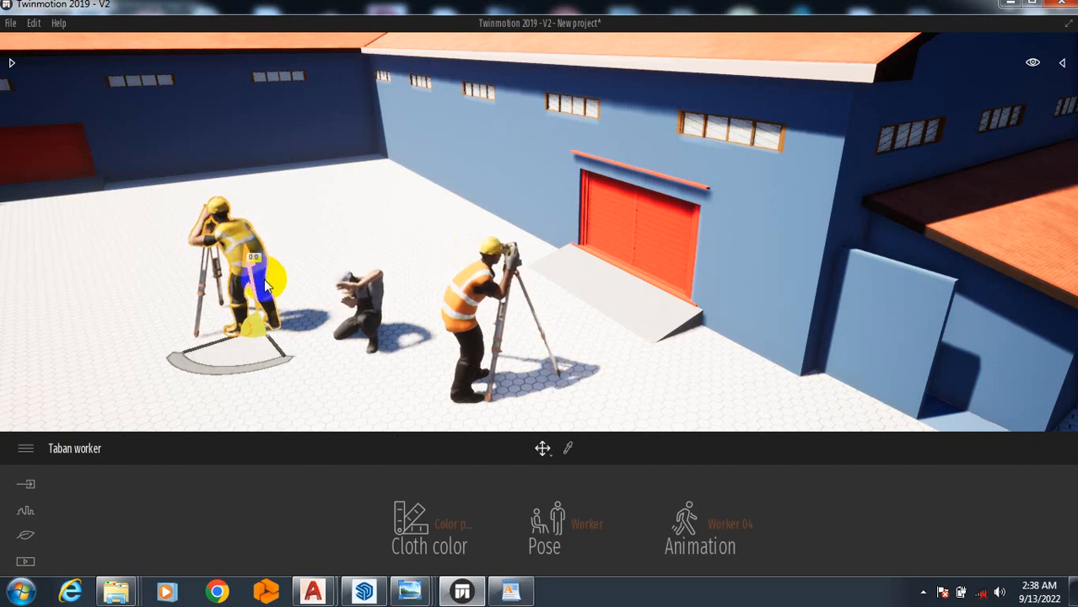
pyautogui.click(284, 297)
# Step: Rotate the Taban worker about his vertical axis so he and his tripod face more toward the camera, and deselect him
pyautogui.press('r')
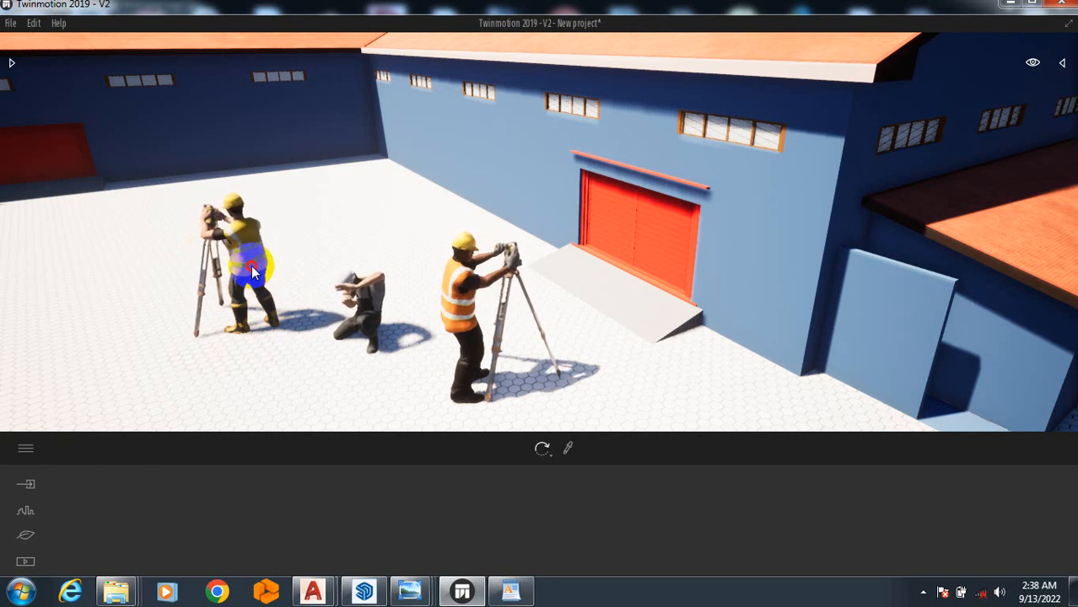
pyautogui.click(251, 272)
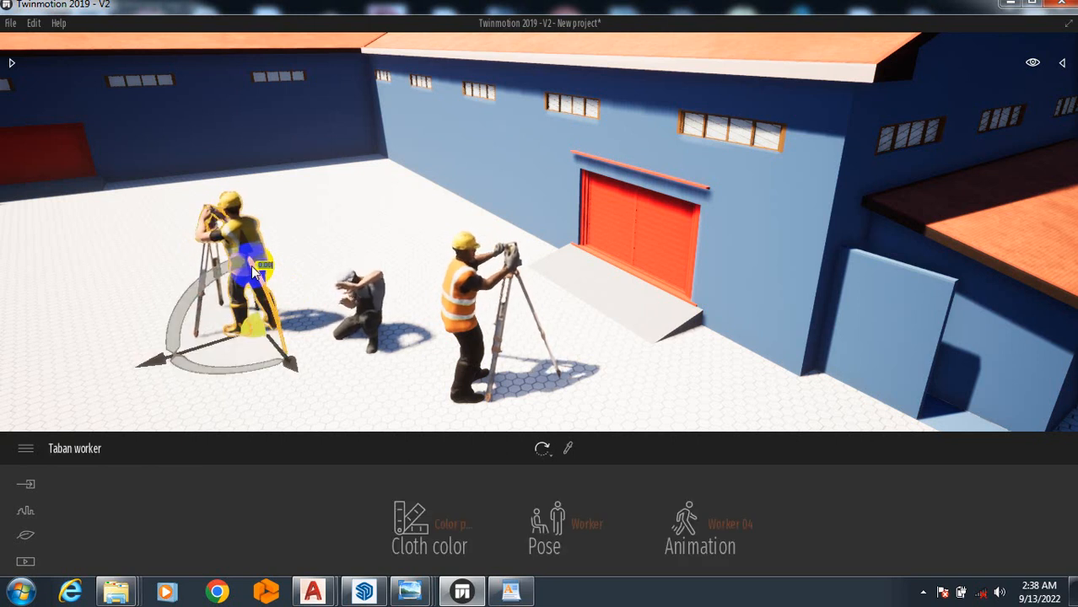
pyautogui.moveTo(189, 365); pyautogui.dragTo(319, 338)
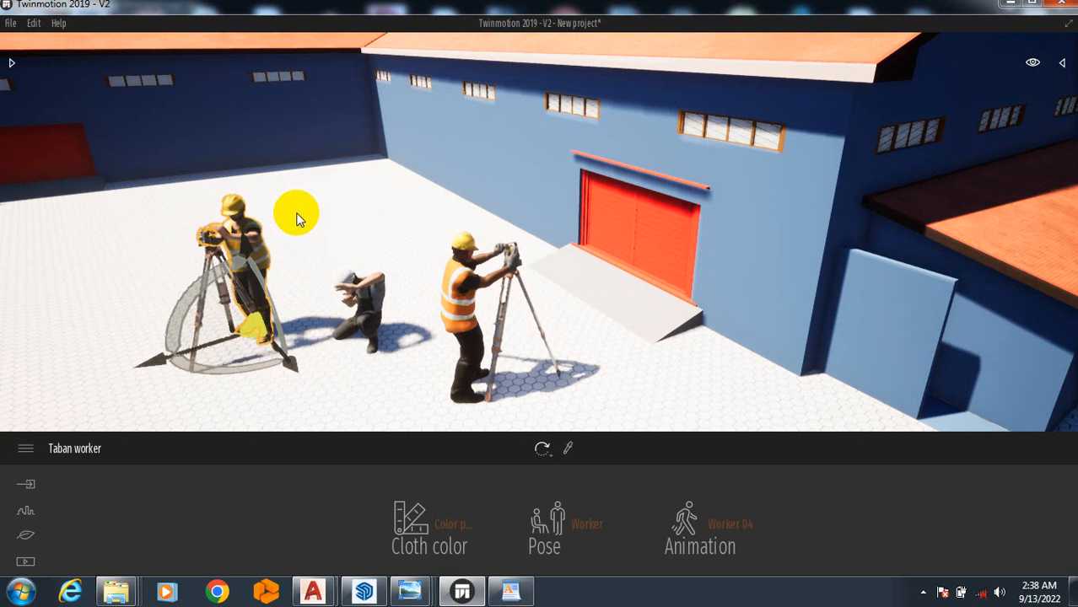
pyautogui.click(296, 218)
pyautogui.press('Escape')
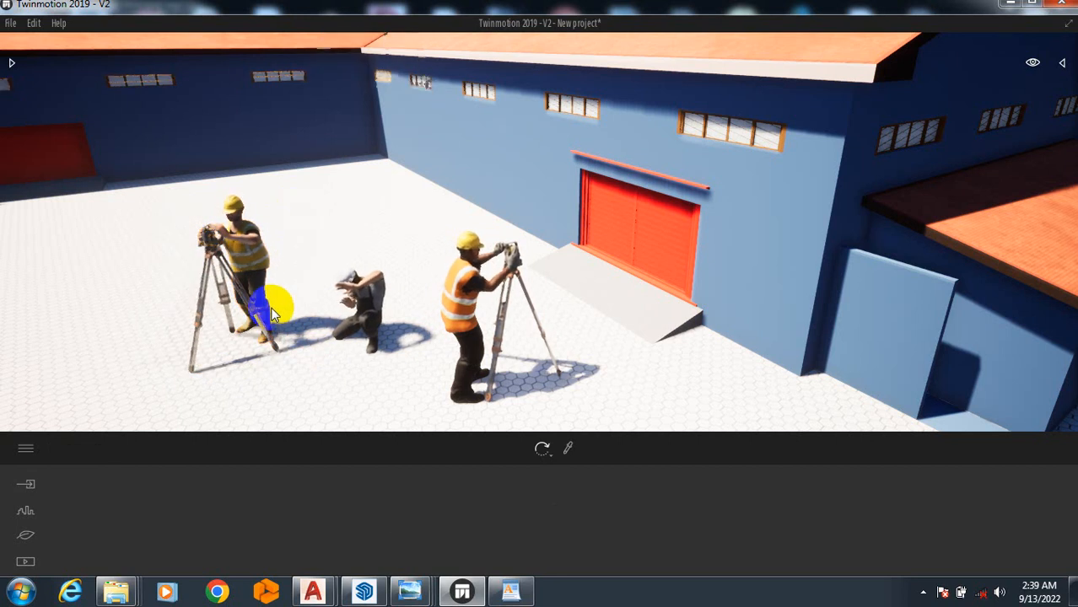
# Step: Return the transform gizmo to move mode, show it on the rotated Taban worker, and deselect him
pyautogui.press('t')
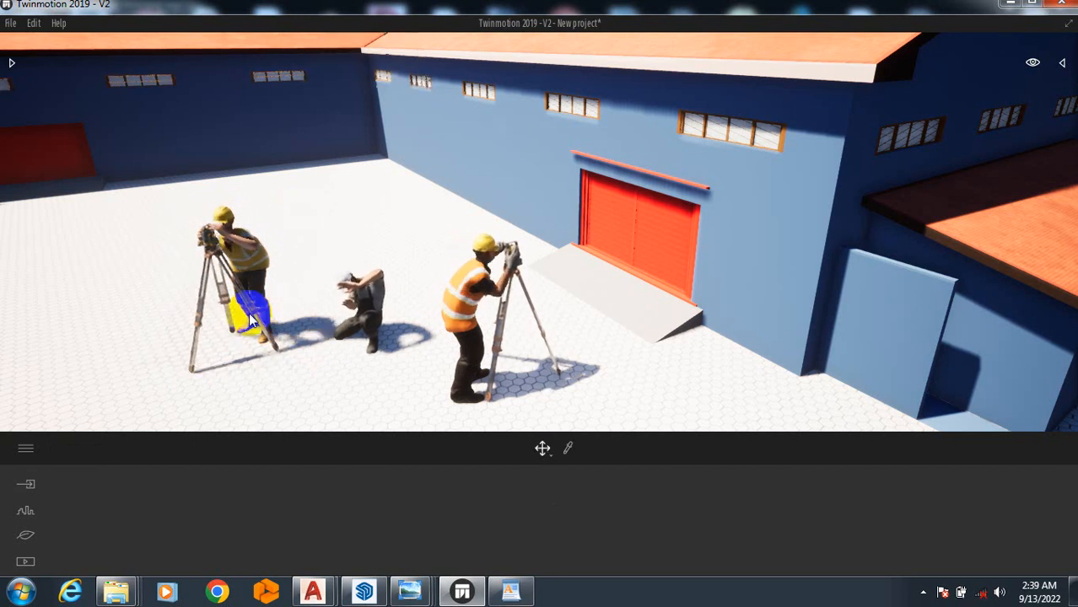
pyautogui.click(254, 262)
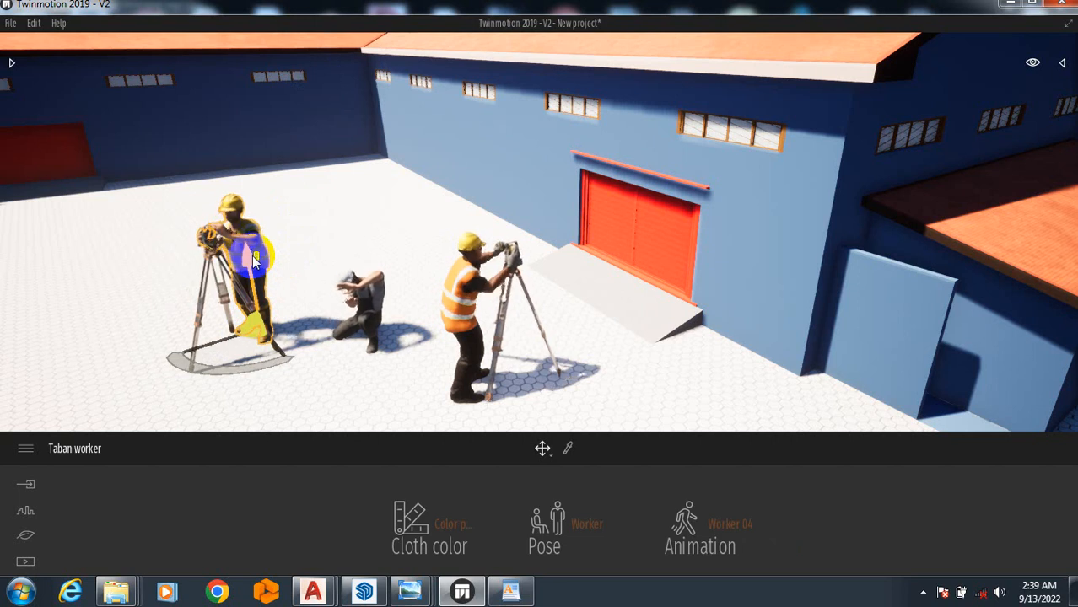
pyautogui.click(312, 252)
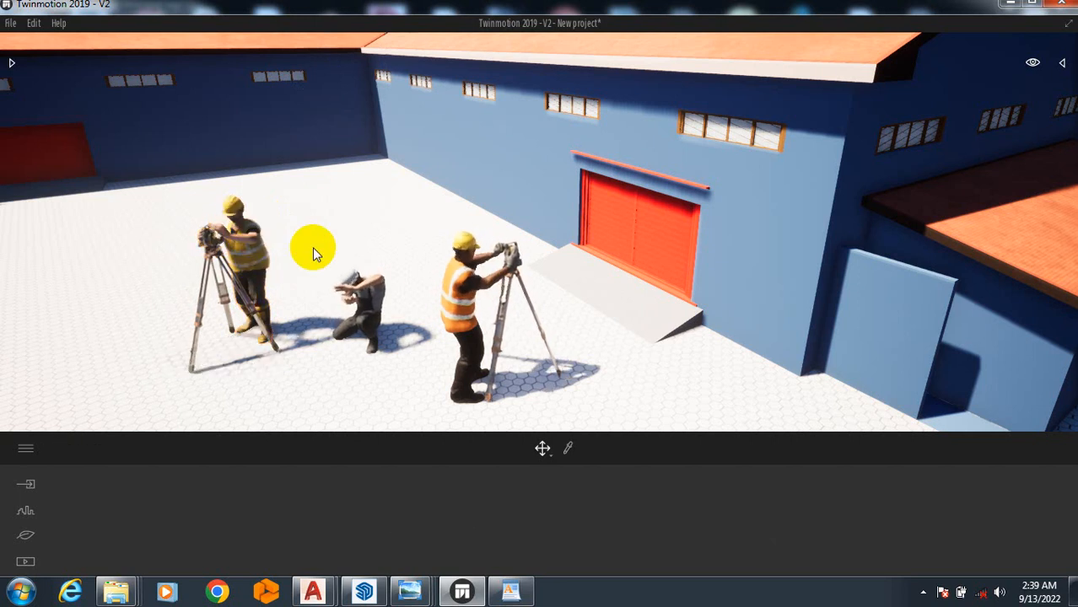
# Step: Check the Taban worker and the kneeling Haris Worker by selecting each in turn and deselecting them
pyautogui.click(251, 256)
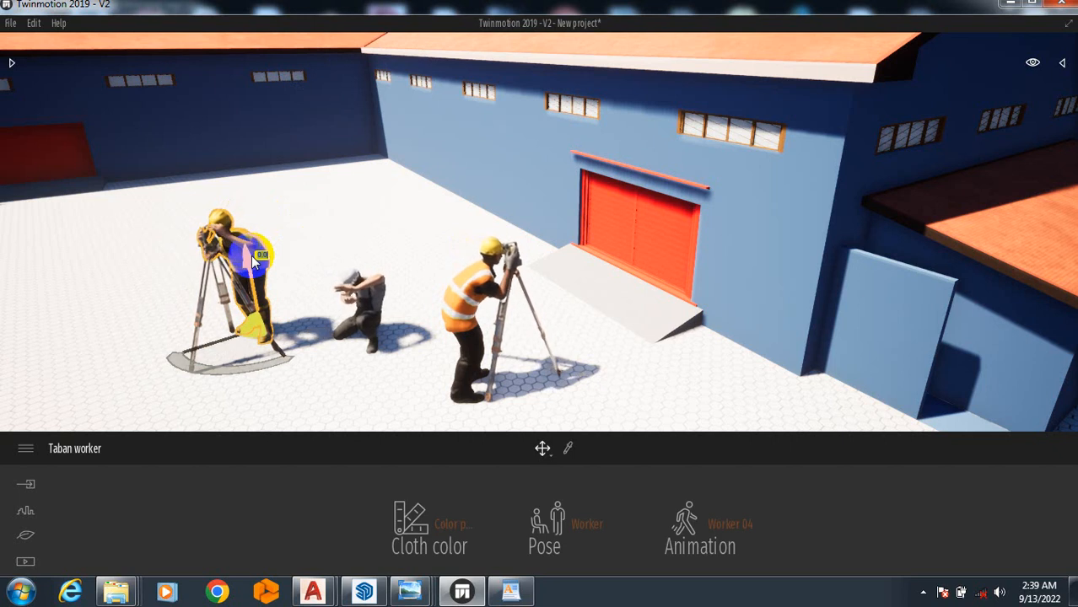
pyautogui.click(309, 235)
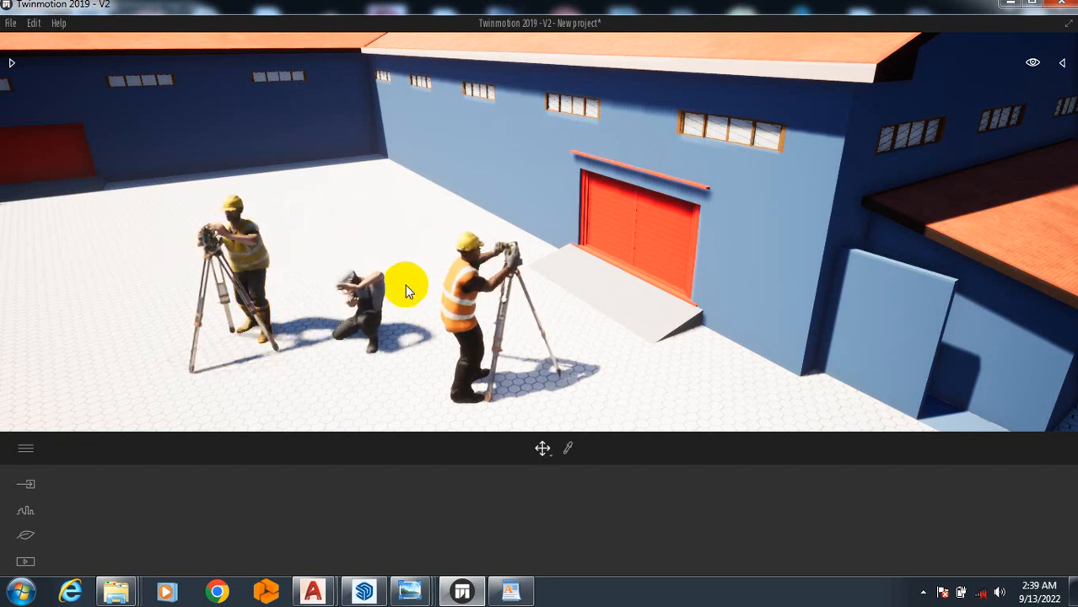
pyautogui.click(363, 306)
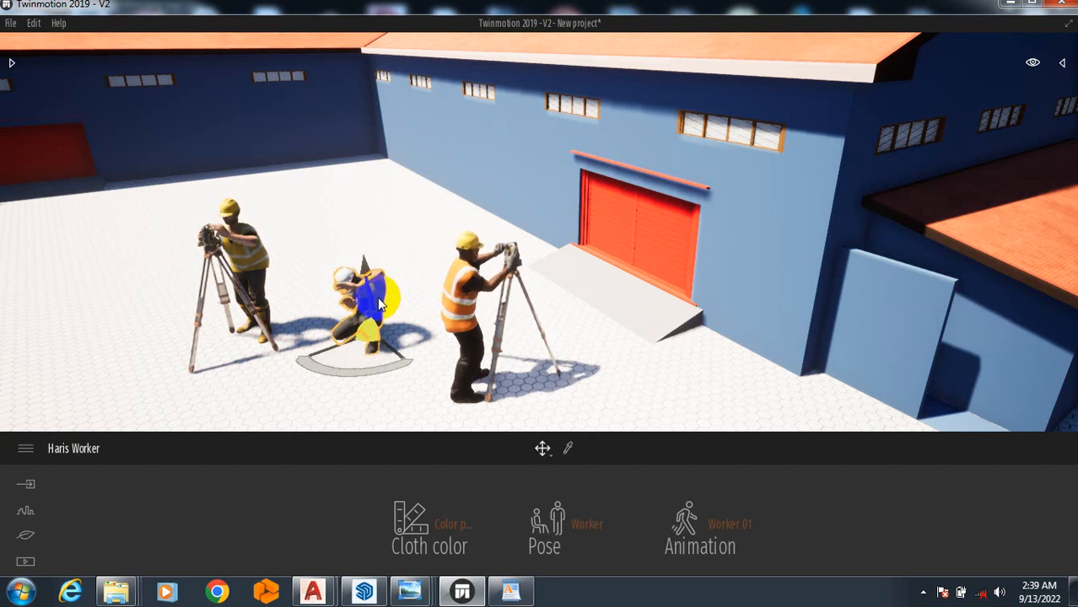
pyautogui.click(403, 246)
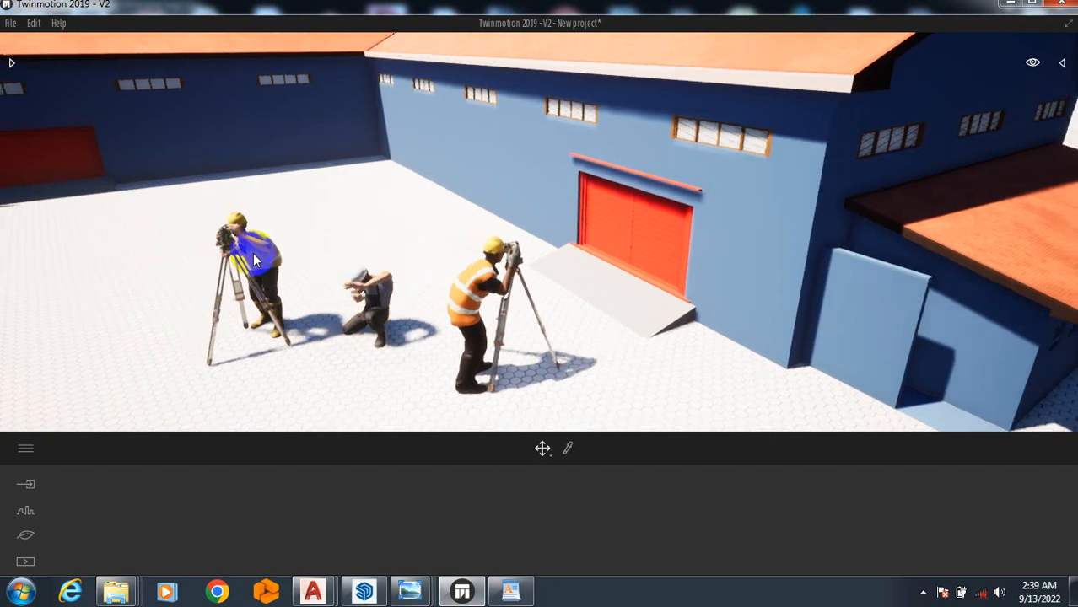
# Step: Delete the Taban, Hadi and Haris workers from the warehouse yard
pyautogui.click(253, 260)
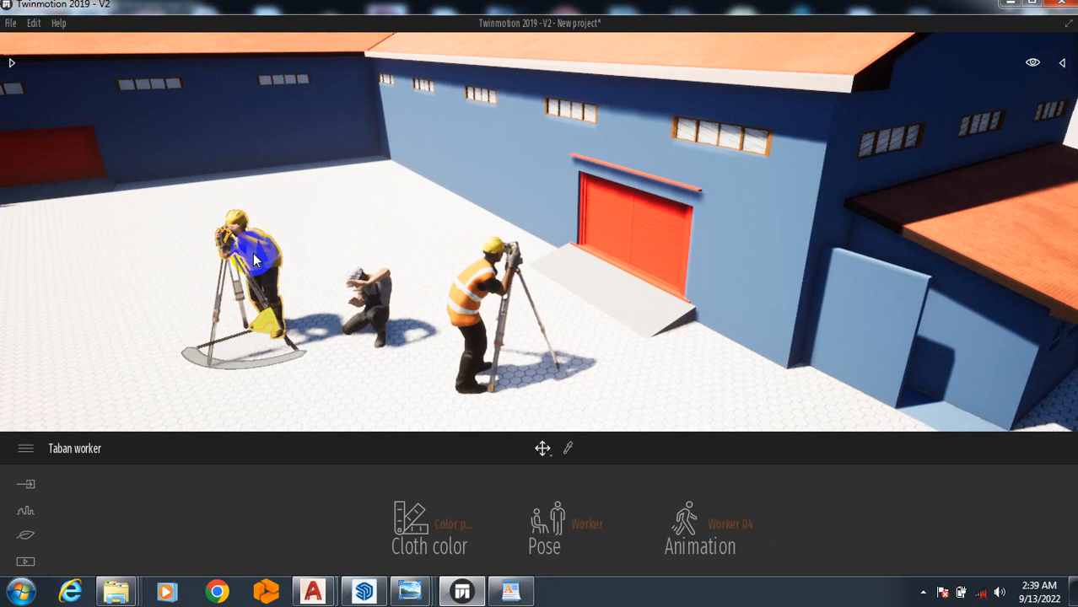
pyautogui.press('Delete')
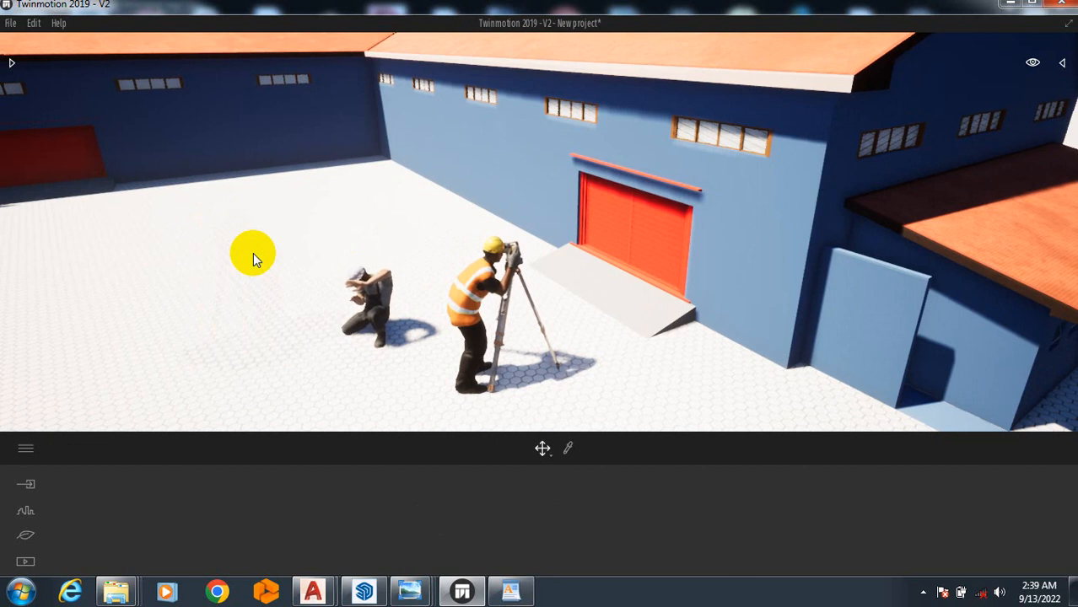
pyautogui.click(473, 325)
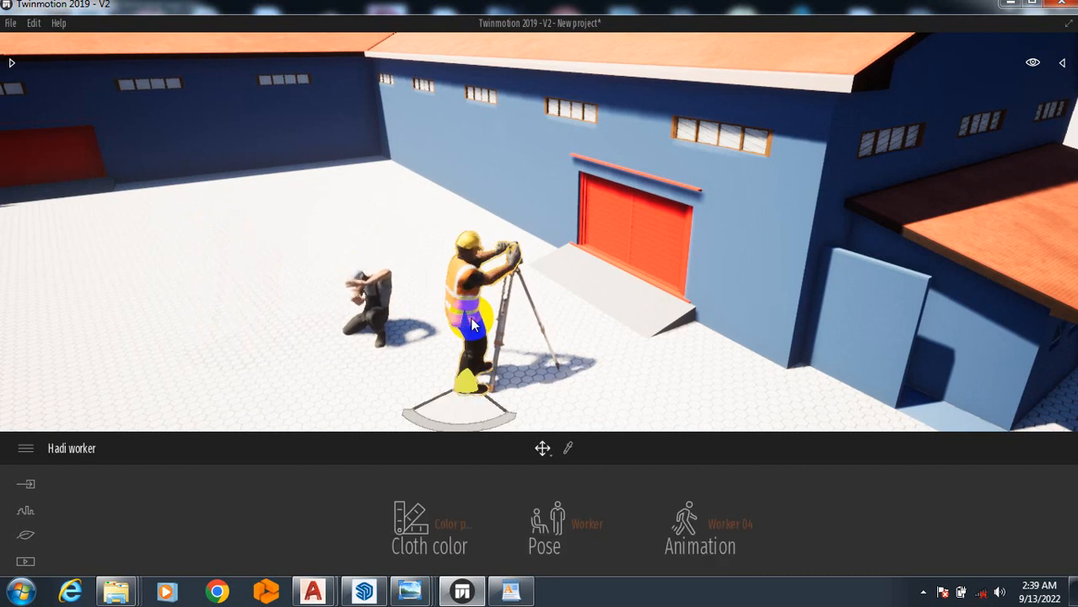
pyautogui.press('Delete')
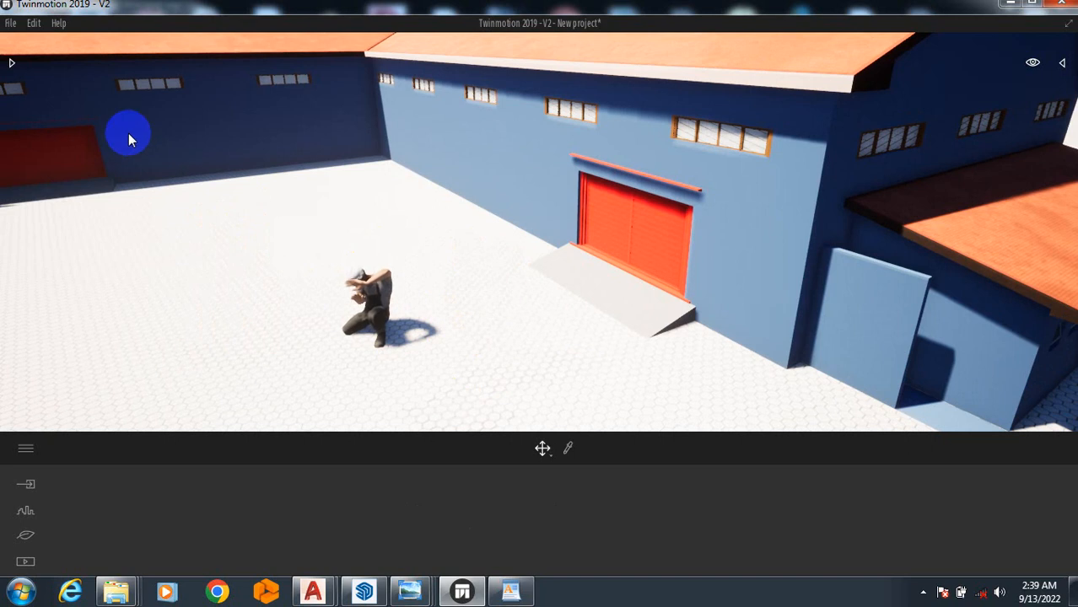
pyautogui.click(371, 307)
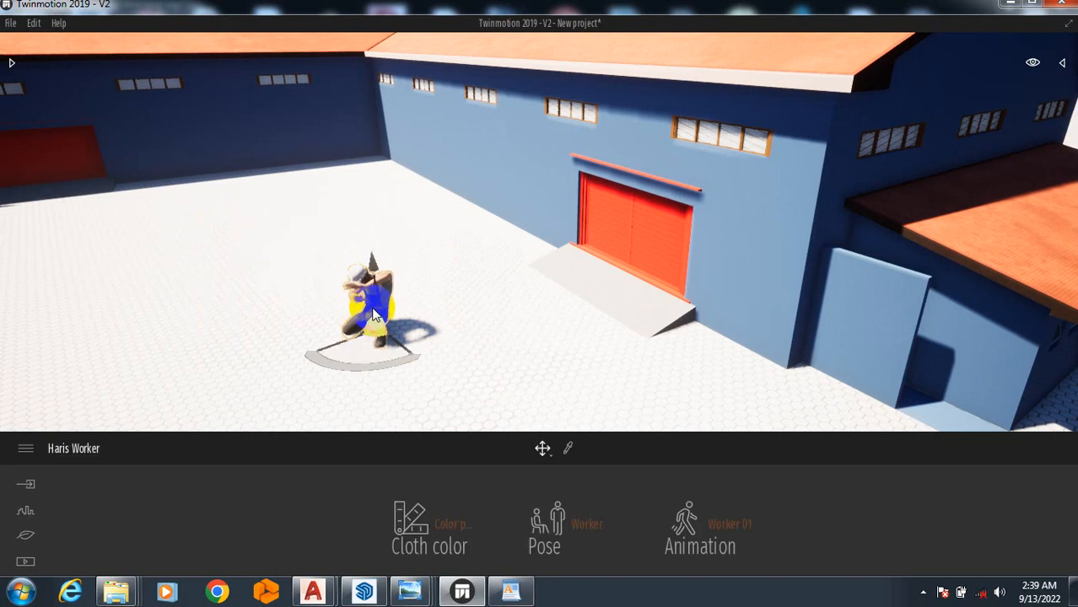
pyautogui.press('Delete')
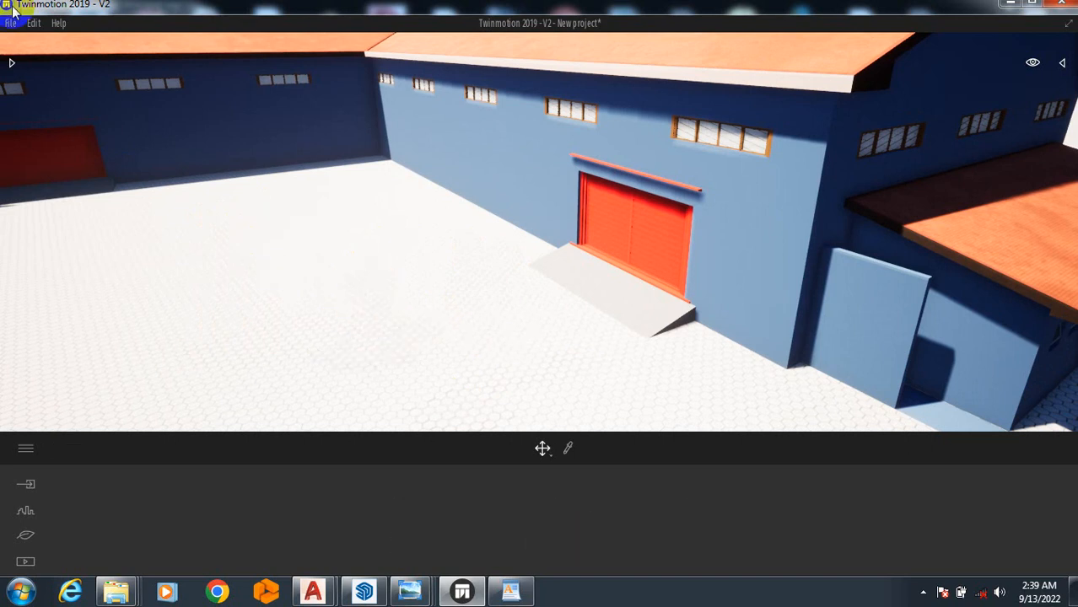
# Step: Reopen the library at the Humans category and choose a camera navigation speed in the view settings
pyautogui.click(11, 66)
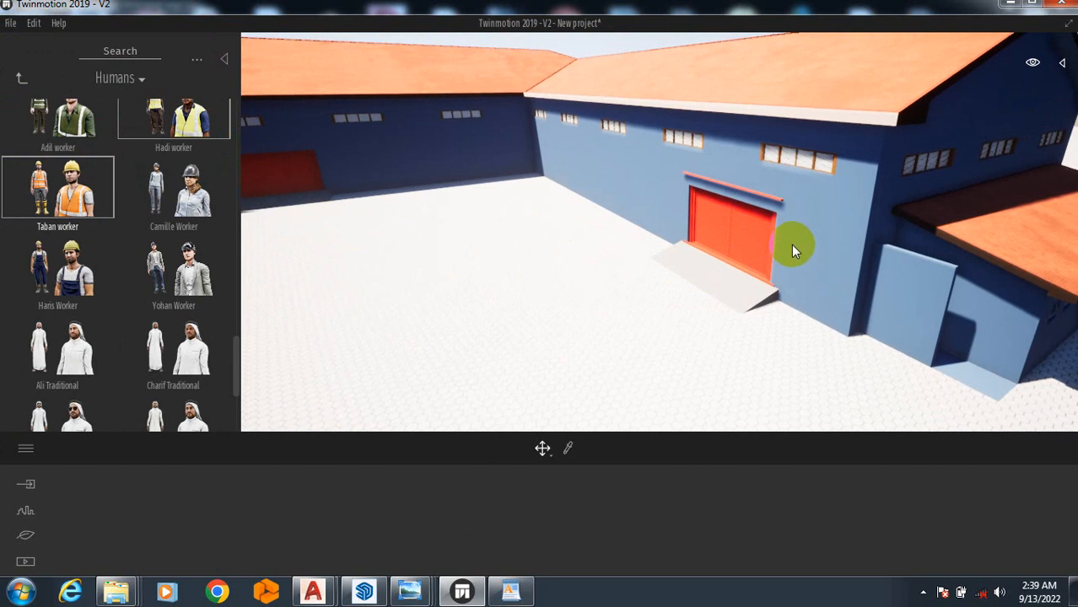
pyautogui.press('a')
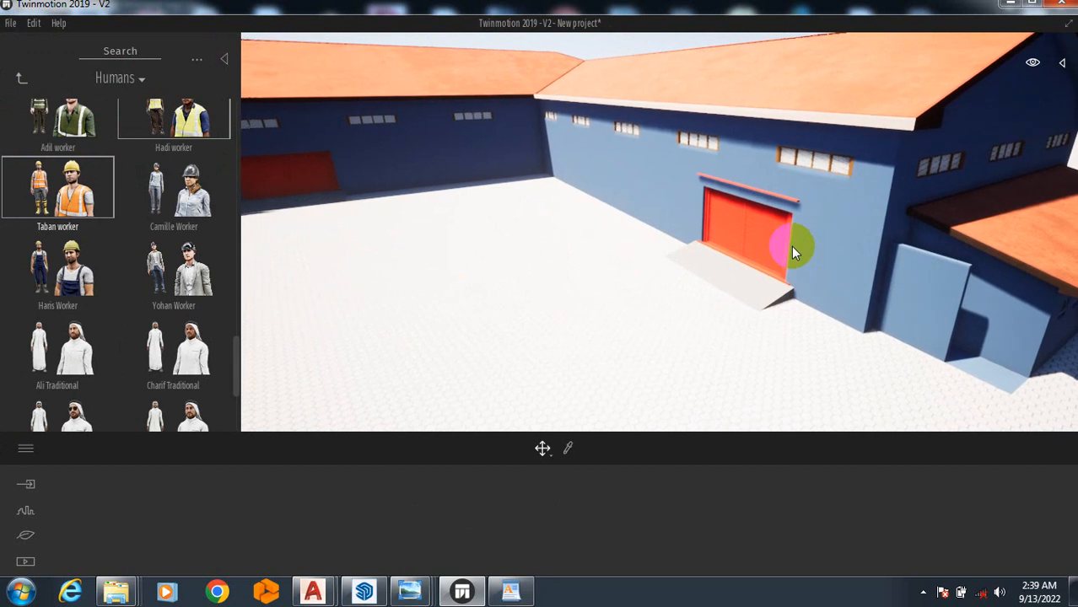
pyautogui.press('a')
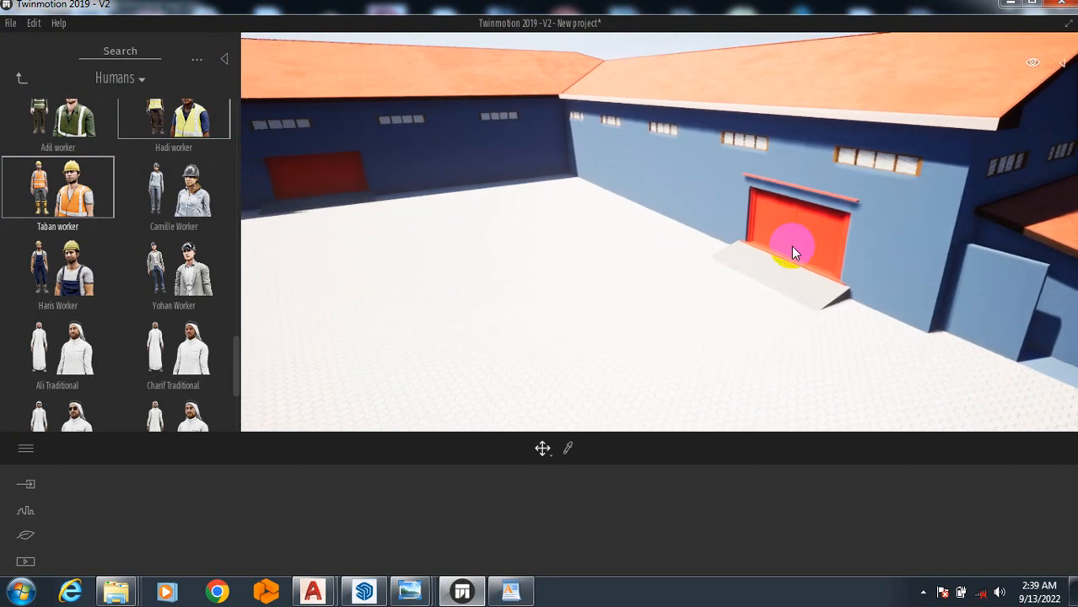
pyautogui.press('a')
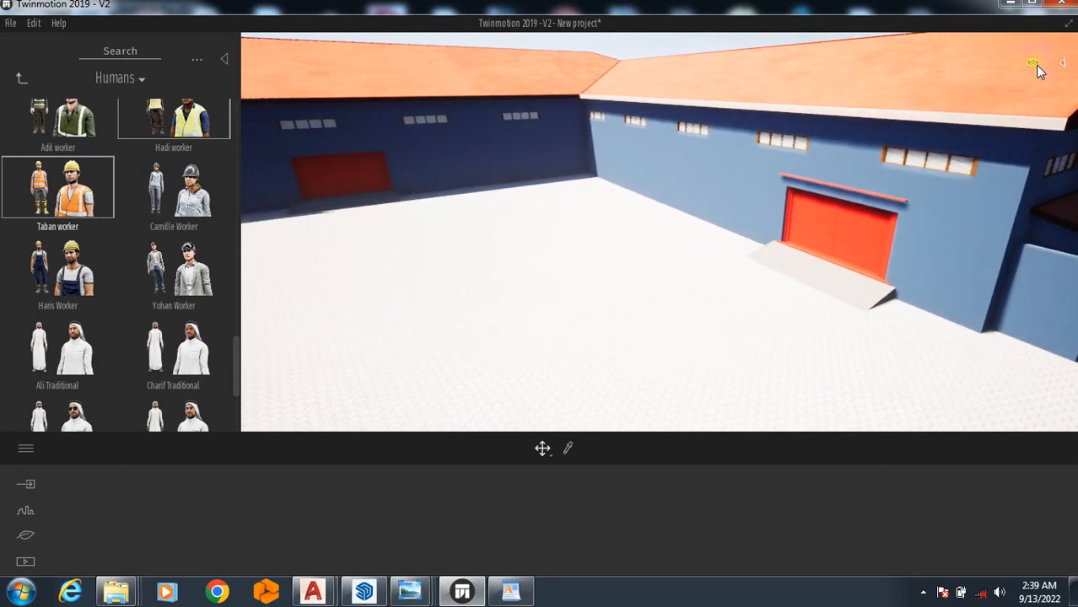
pyautogui.click(1034, 63)
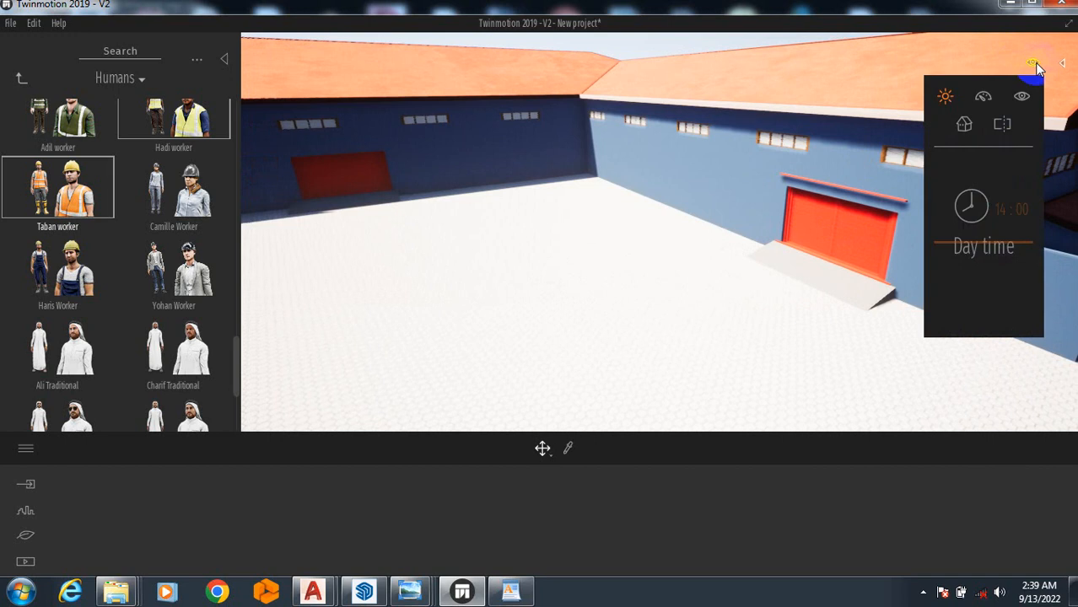
pyautogui.click(984, 97)
pyautogui.click(978, 181)
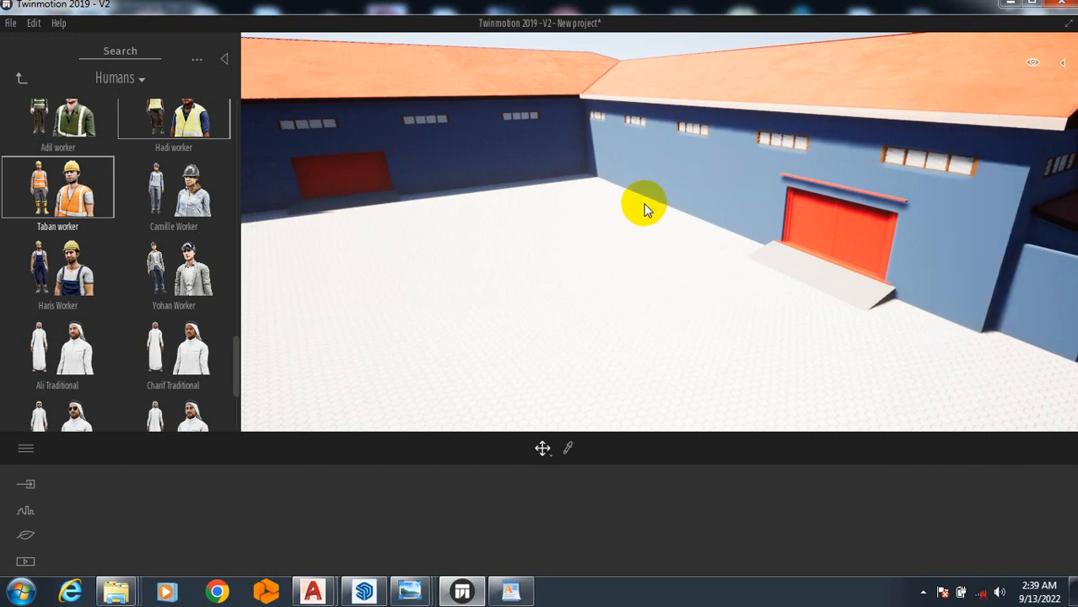
# Step: Examine the yard from the warehouse doors across to the office block's walled lawn and the small outbuilding
pyautogui.press('Left')
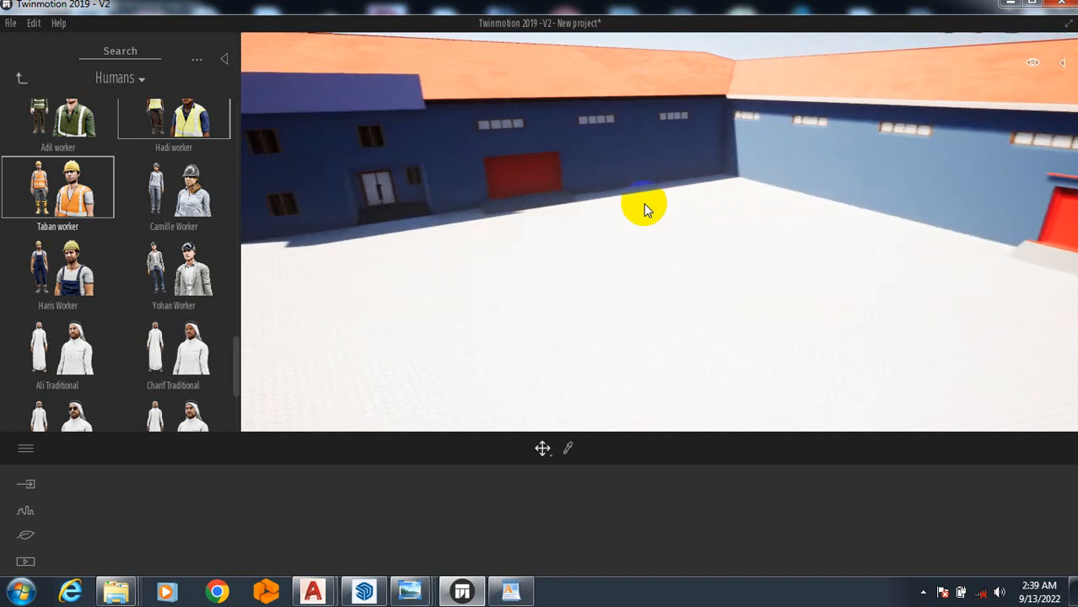
pyautogui.press('Left')
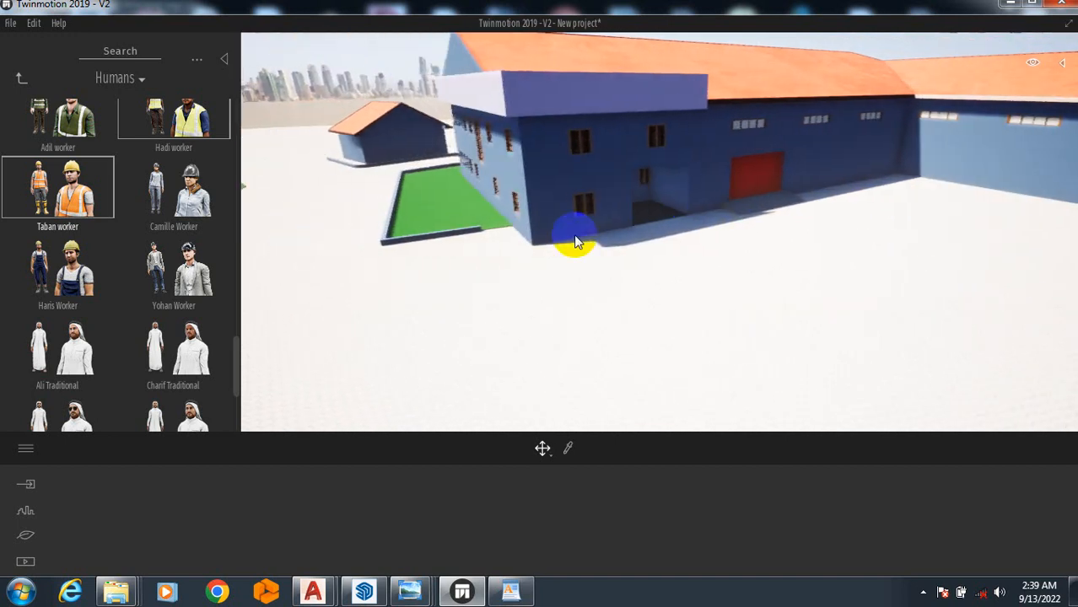
pyautogui.click(447, 255)
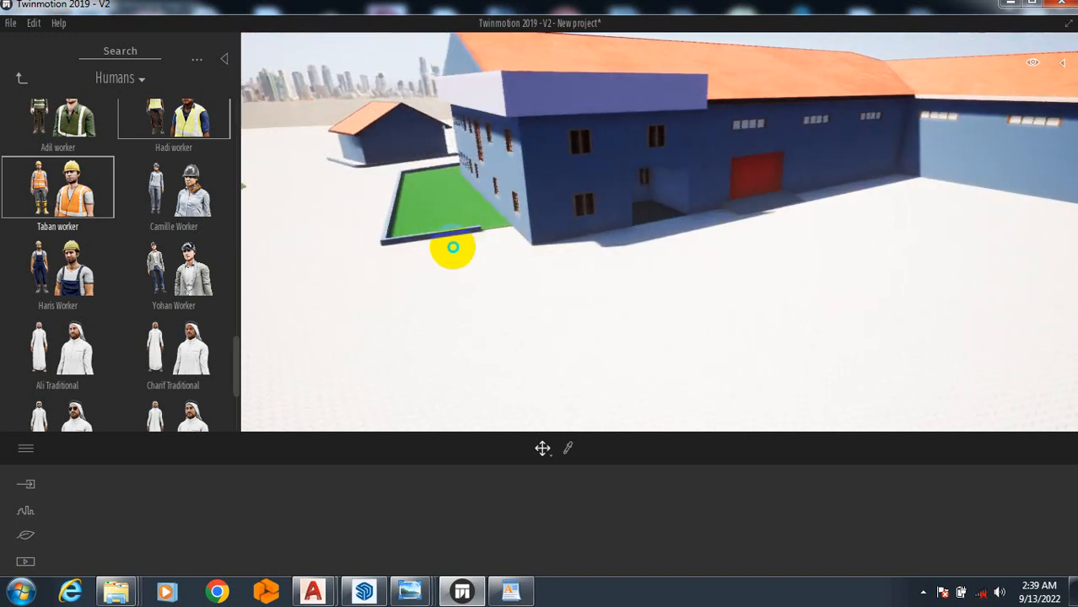
pyautogui.moveTo(452, 248); pyautogui.dragTo(438, 249, button='right')
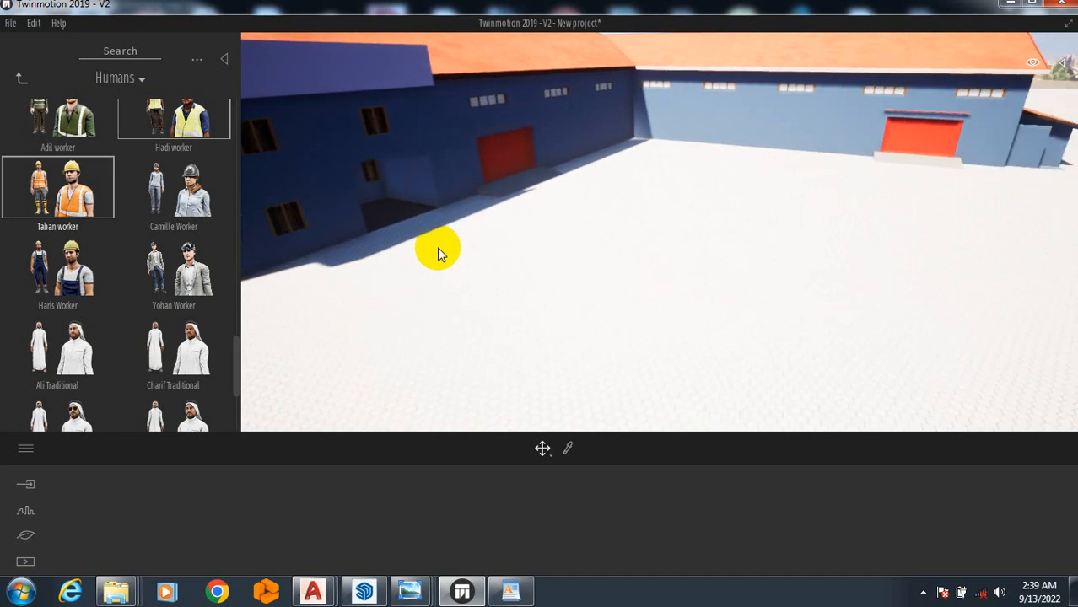
pyautogui.press('Left')
pyautogui.press('Left')
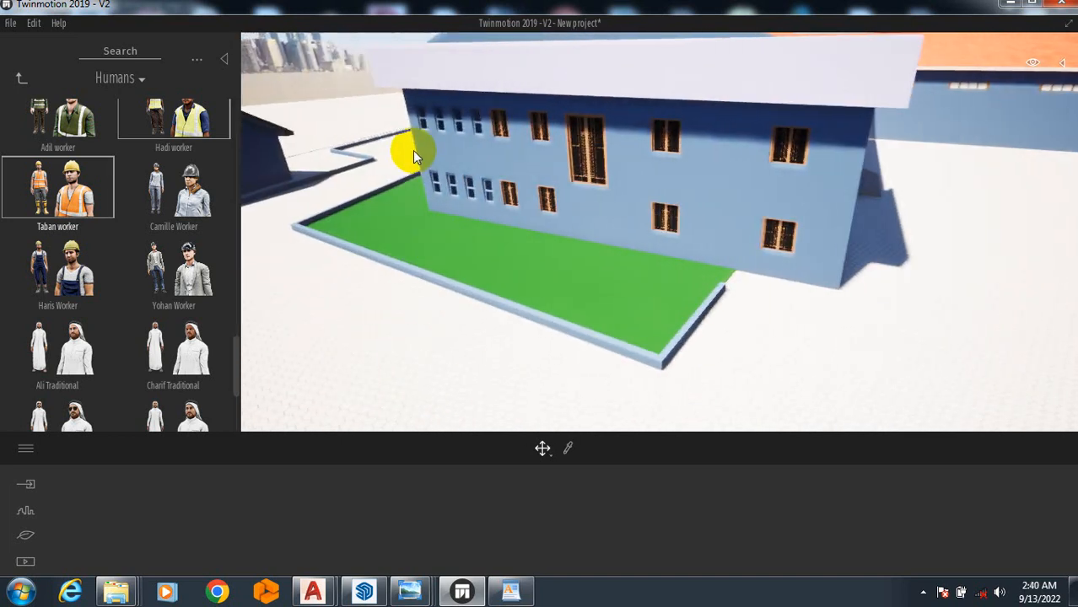
pyautogui.press('Left')
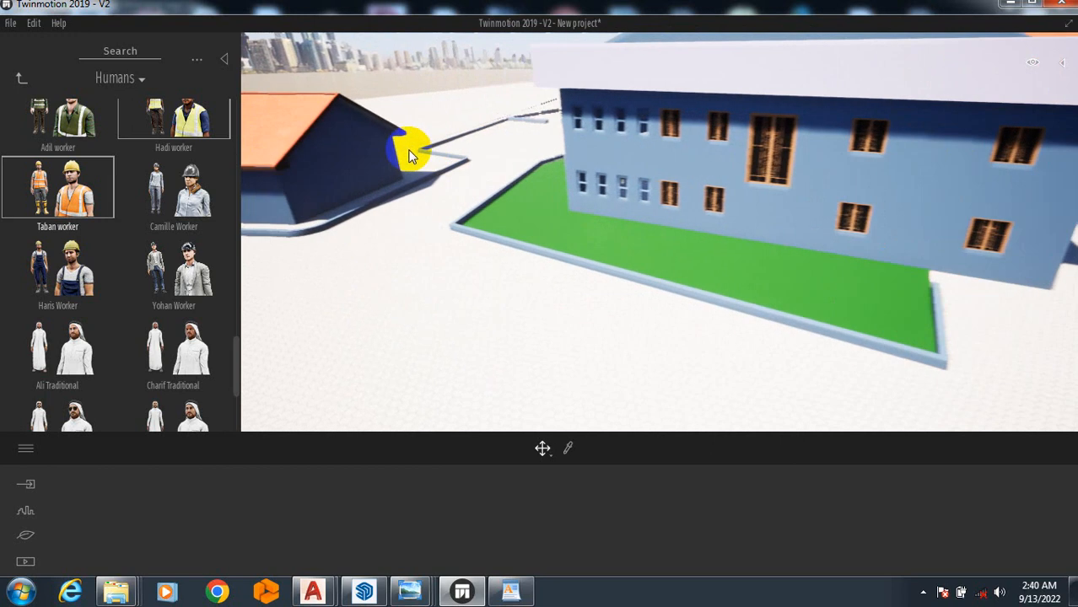
pyautogui.press('Left')
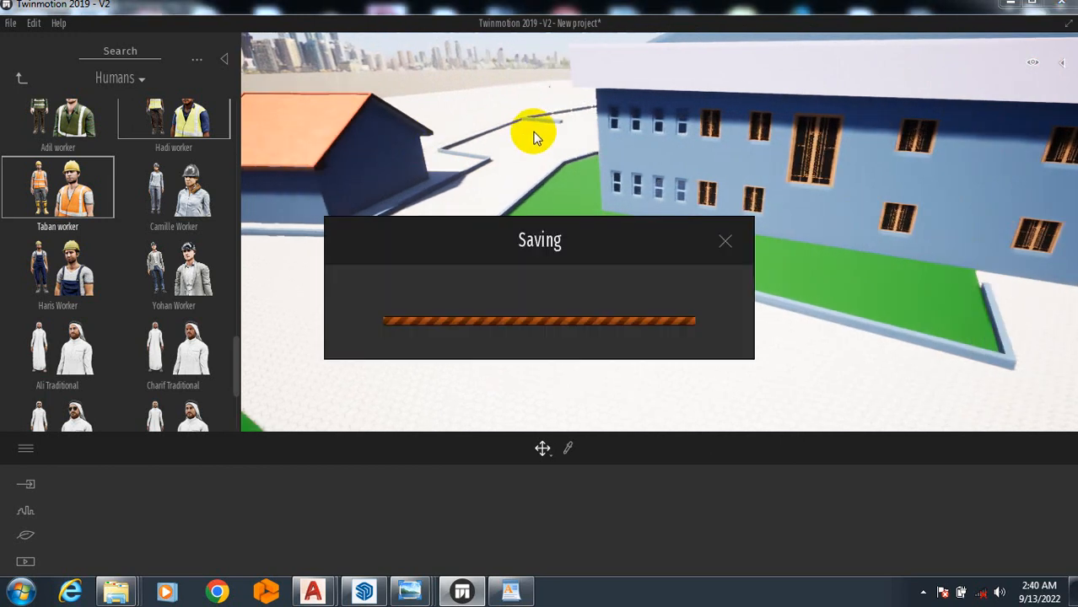
pyautogui.press('Up')
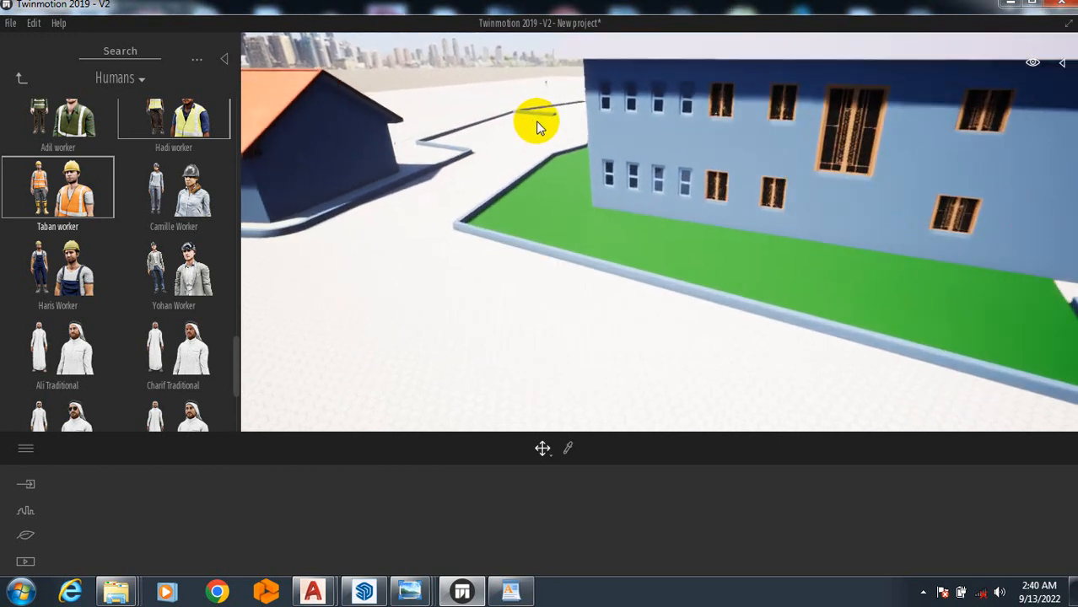
# Step: Examine the office block's roof and the surrounding site from above, ending at the small outbuilding beside the lawn
pyautogui.moveTo(536, 121); pyautogui.dragTo(471, 200)
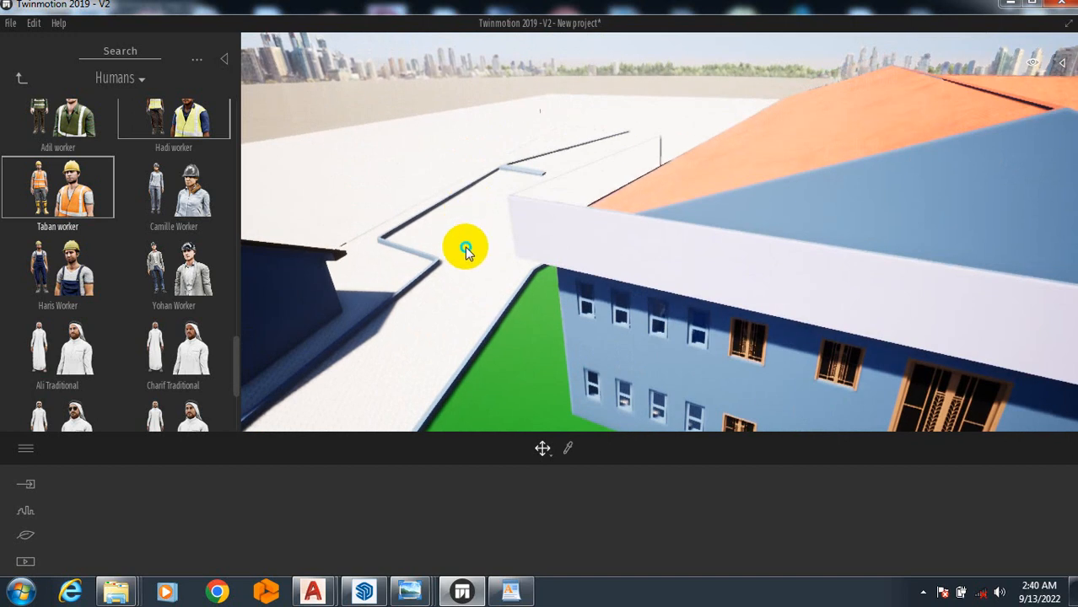
pyautogui.moveTo(467, 245)
pyautogui.mouseDown()
pyautogui.moveTo(522, 226)
pyautogui.moveTo(460, 245)
pyautogui.mouseUp()
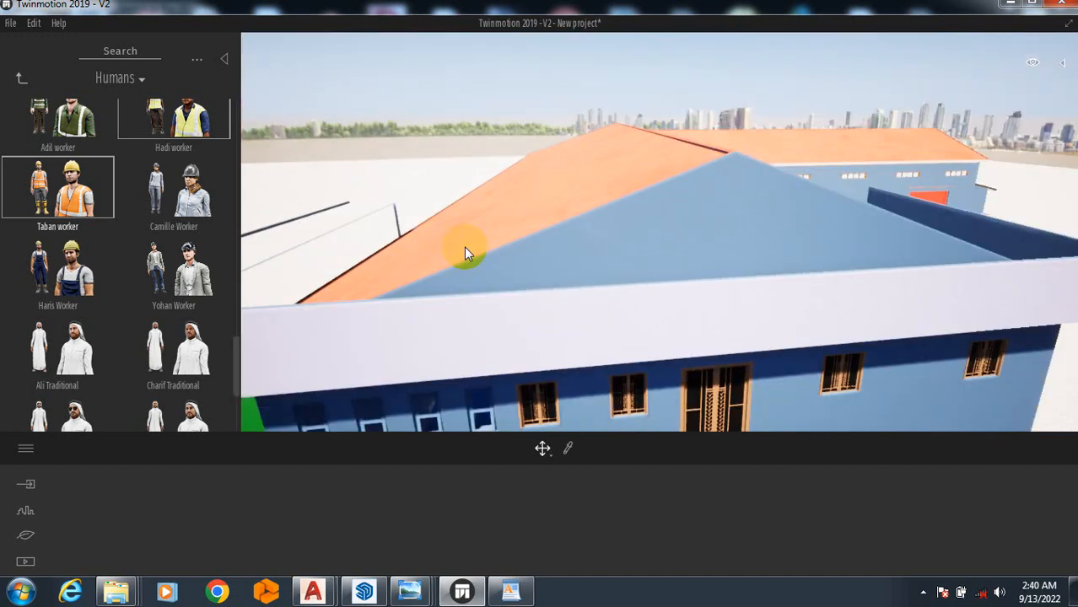
pyautogui.scroll(5, 464, 248)
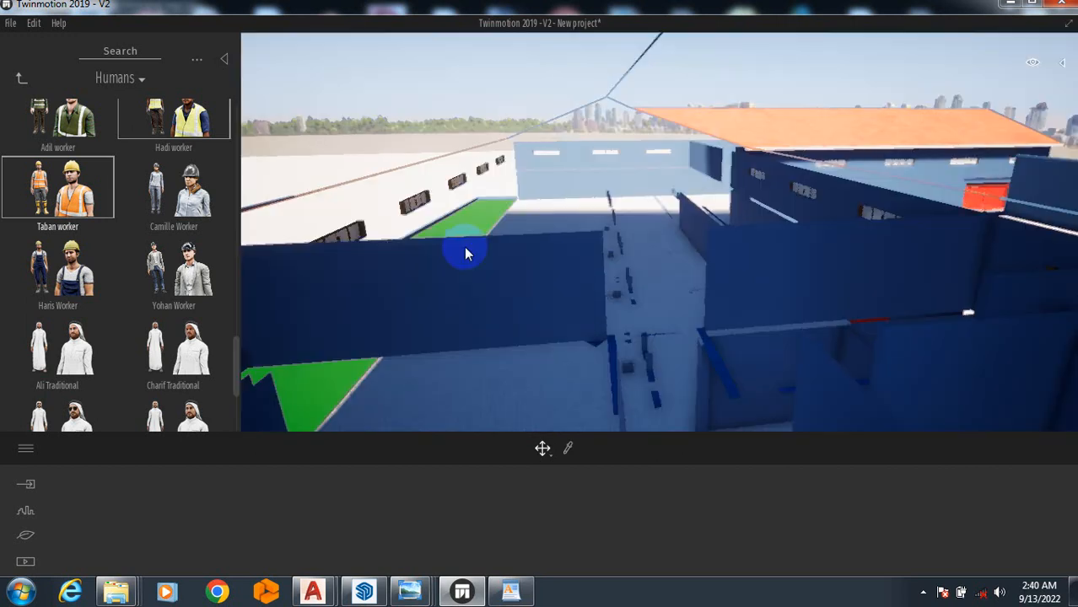
pyautogui.scroll(-5, 463, 247)
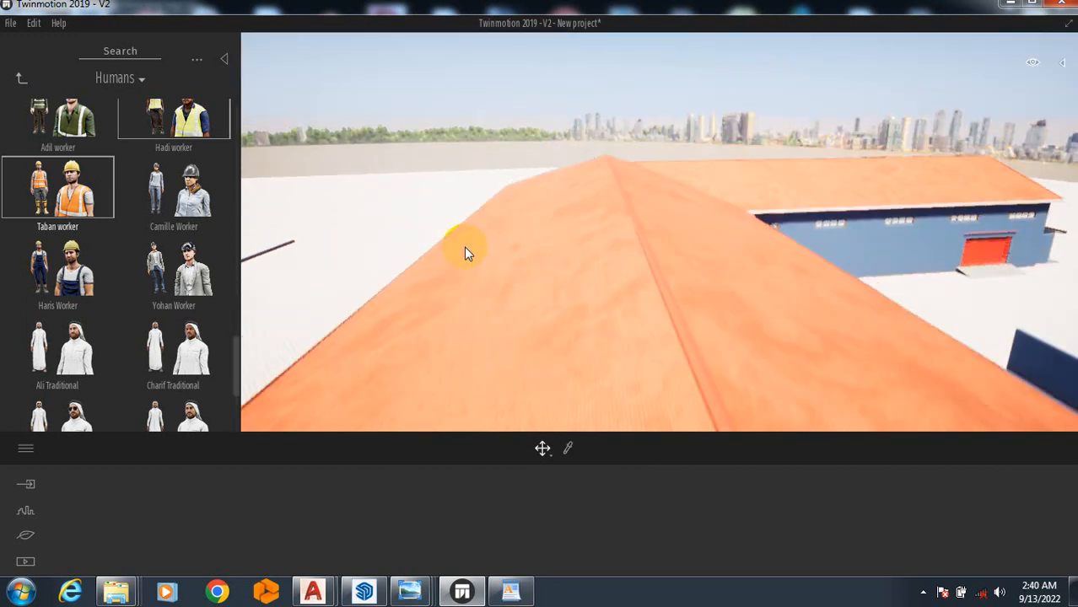
pyautogui.press('Left')
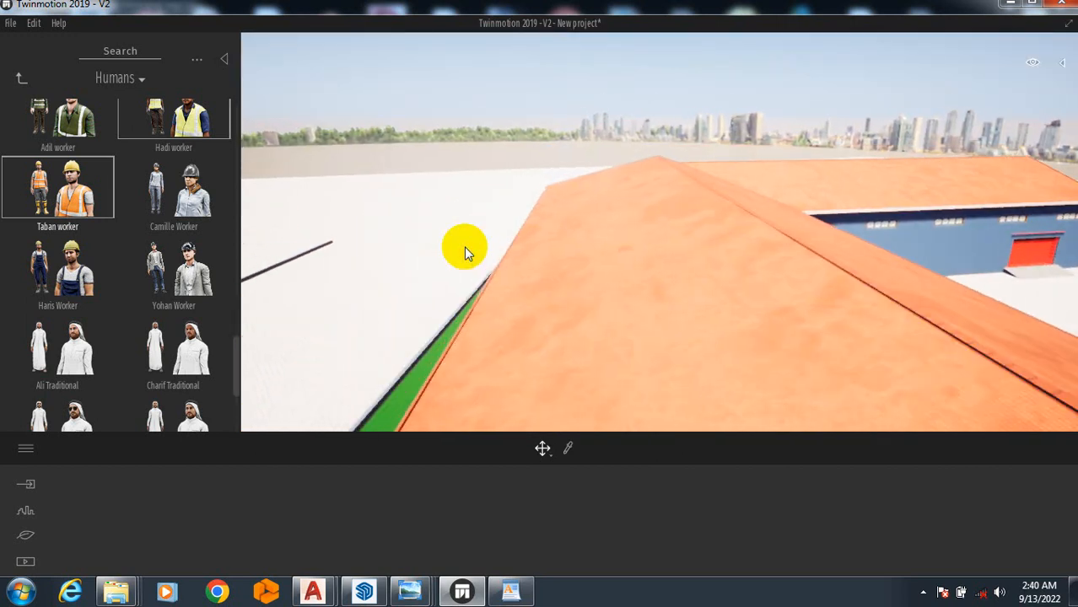
pyautogui.press('Left')
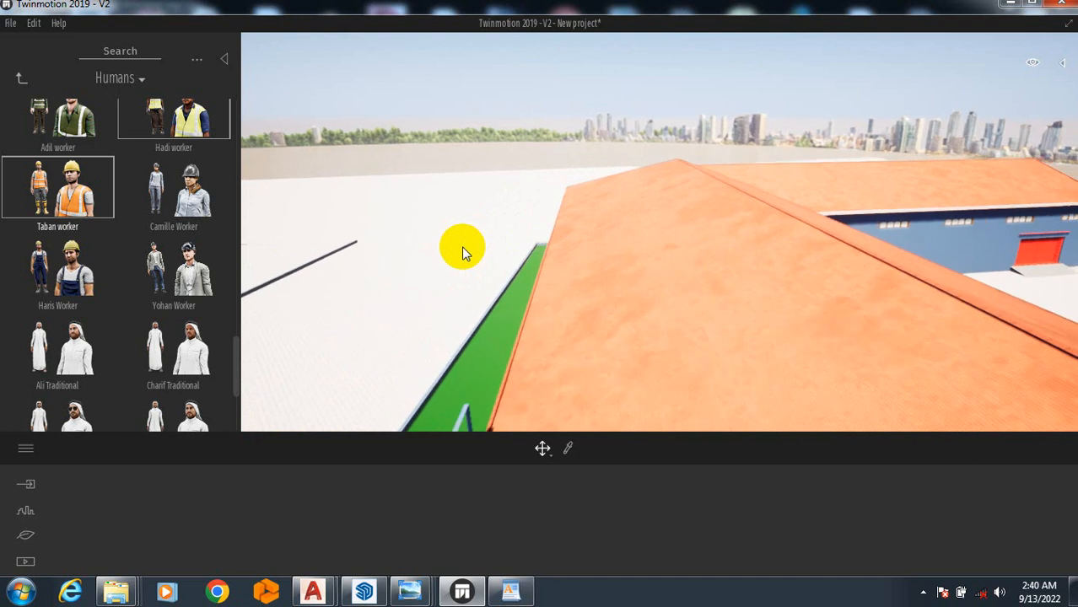
pyautogui.press('Down')
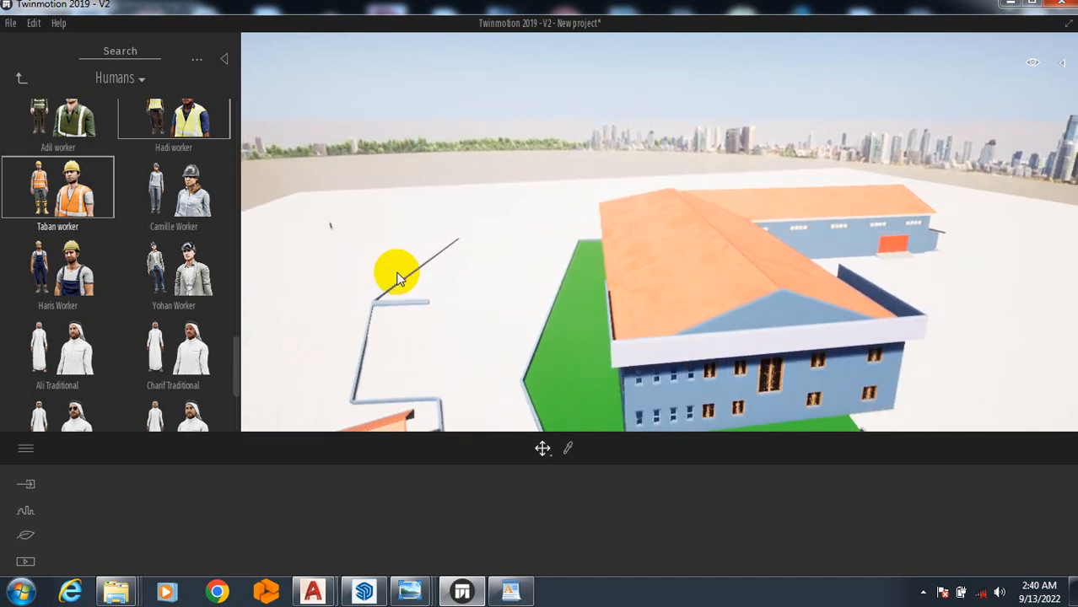
pyautogui.press('Up')
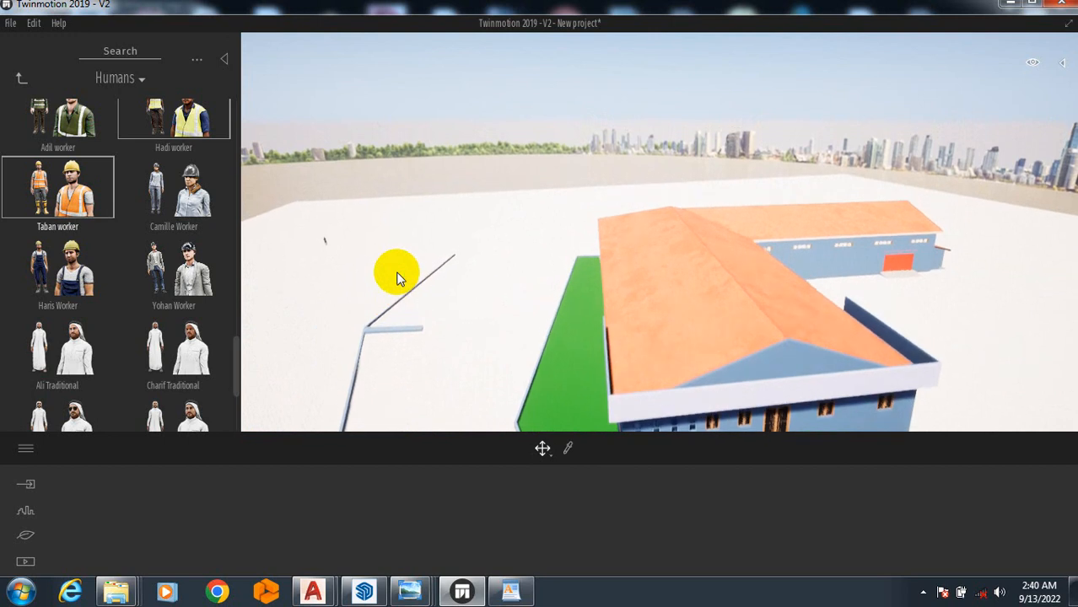
pyautogui.press('pageup')
pyautogui.press('pagedown')
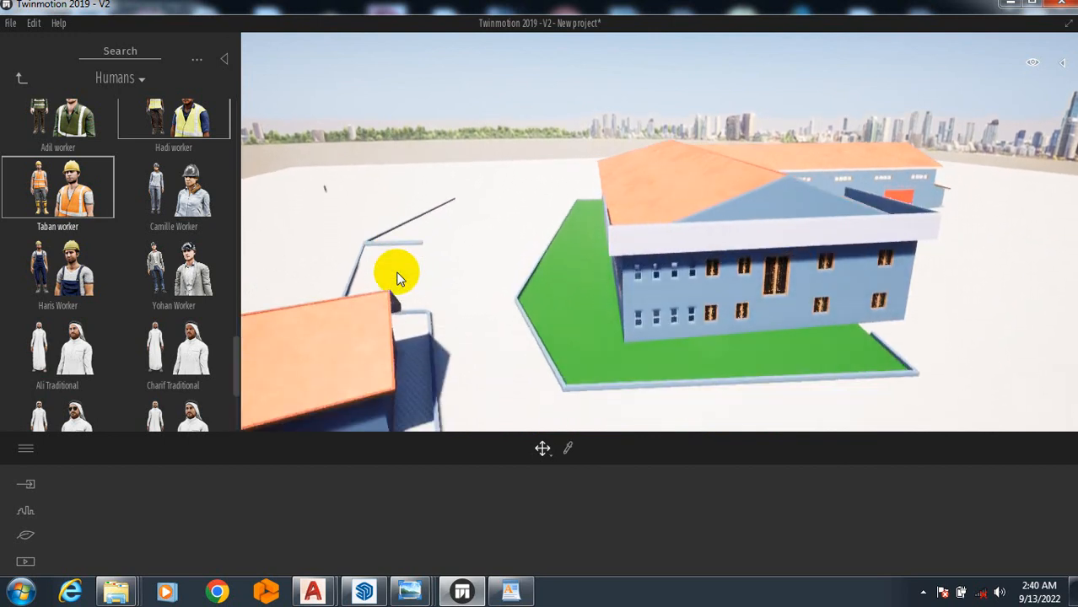
pyautogui.press('pagedown')
pyautogui.click(471, 287)
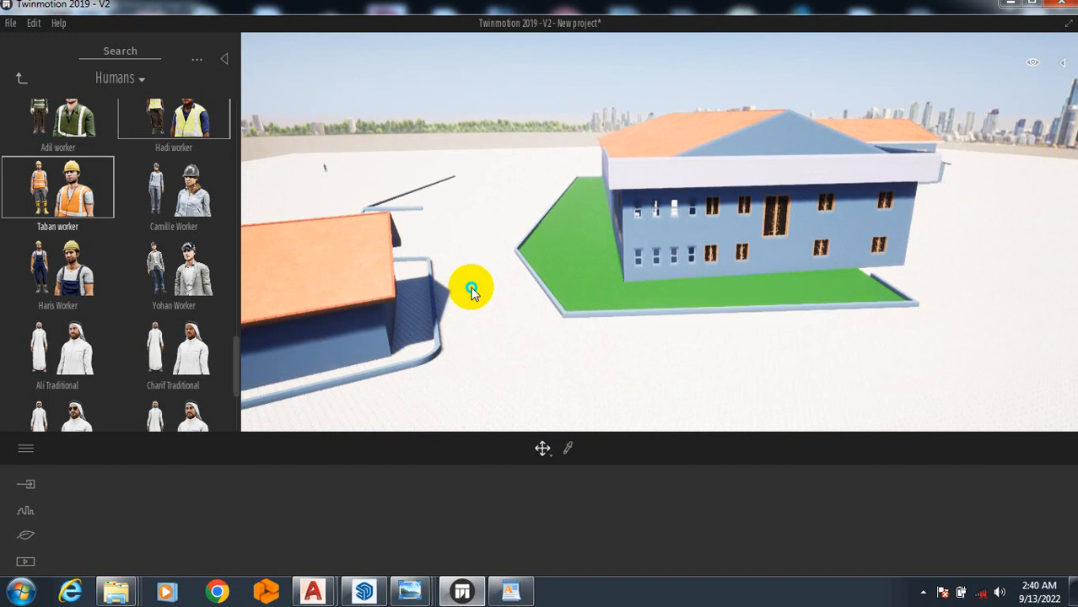
pyautogui.moveTo(471, 288); pyautogui.dragTo(670, 283, button='right')
pyautogui.moveTo(693, 320); pyautogui.dragTo(622, 236, button='right')
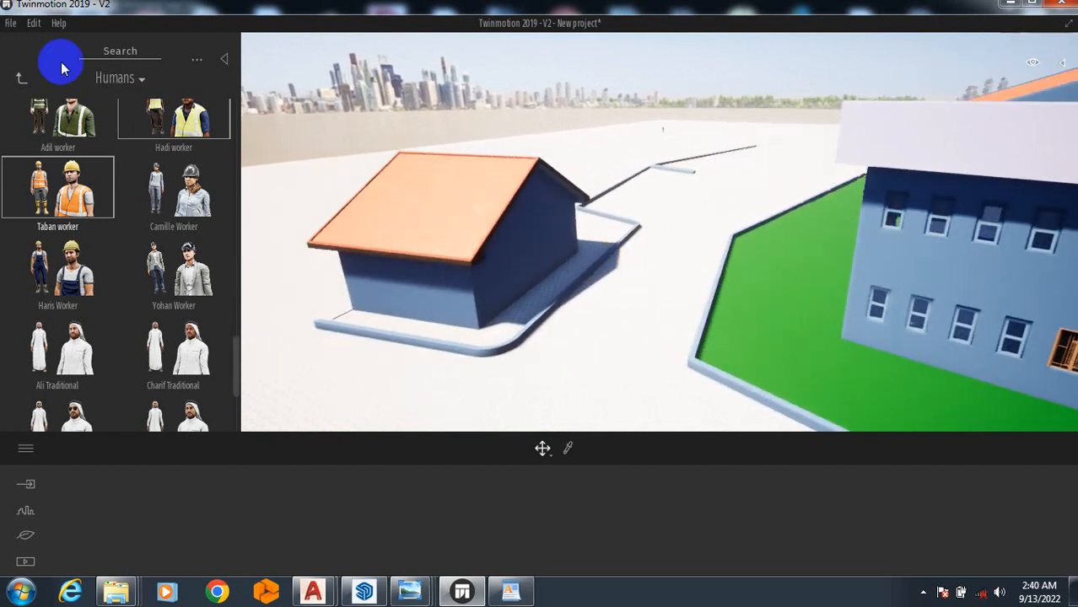
# Step: Place a Pickup 01 from the Cars library on the paving between the small outbuilding and the office block's lawn
pyautogui.click(19, 78)
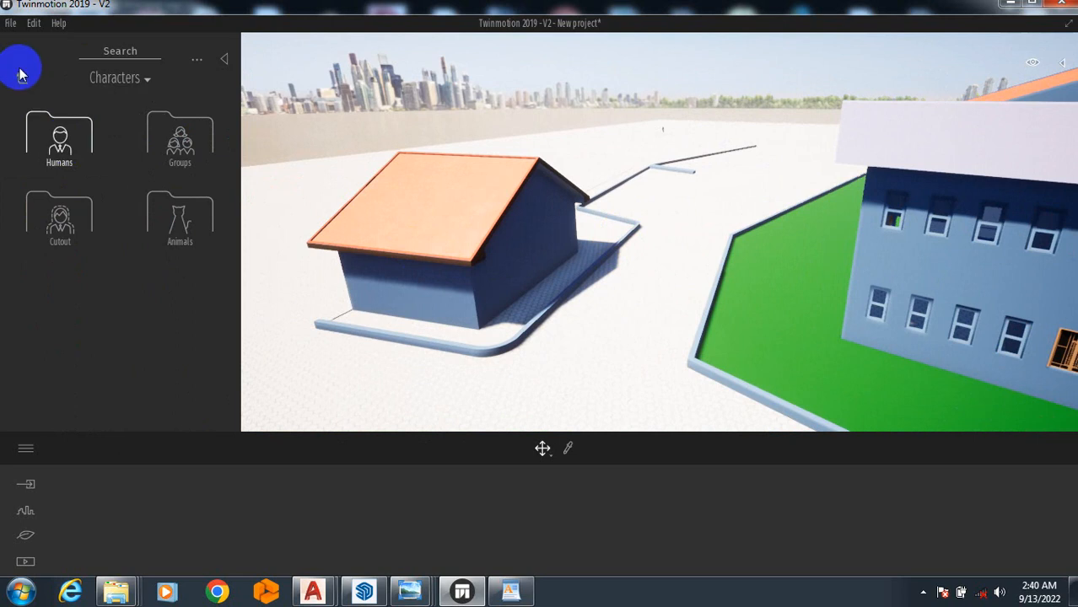
pyautogui.click(19, 80)
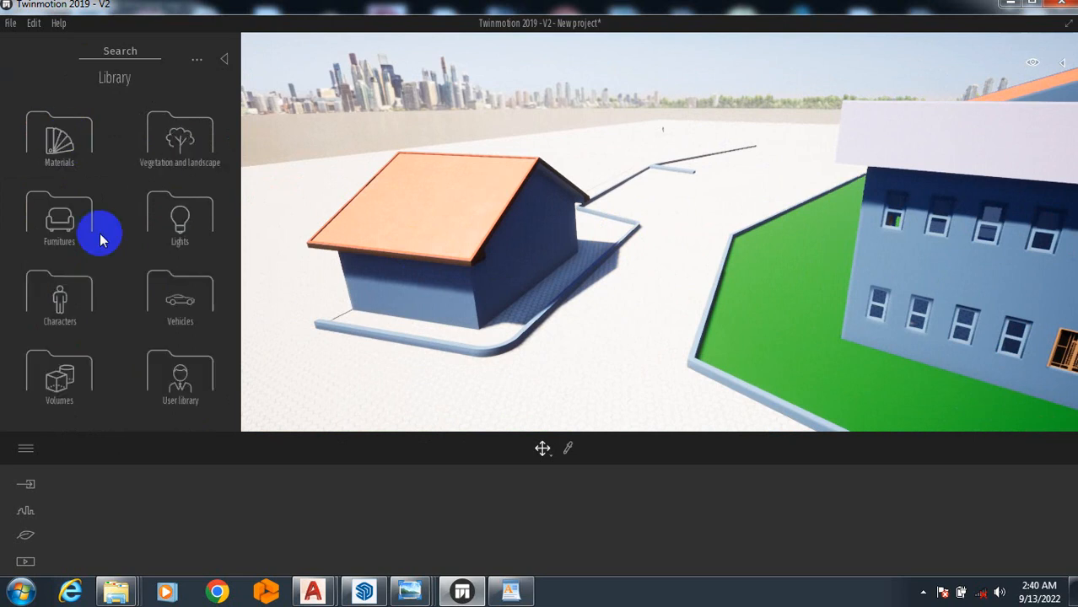
pyautogui.click(179, 299)
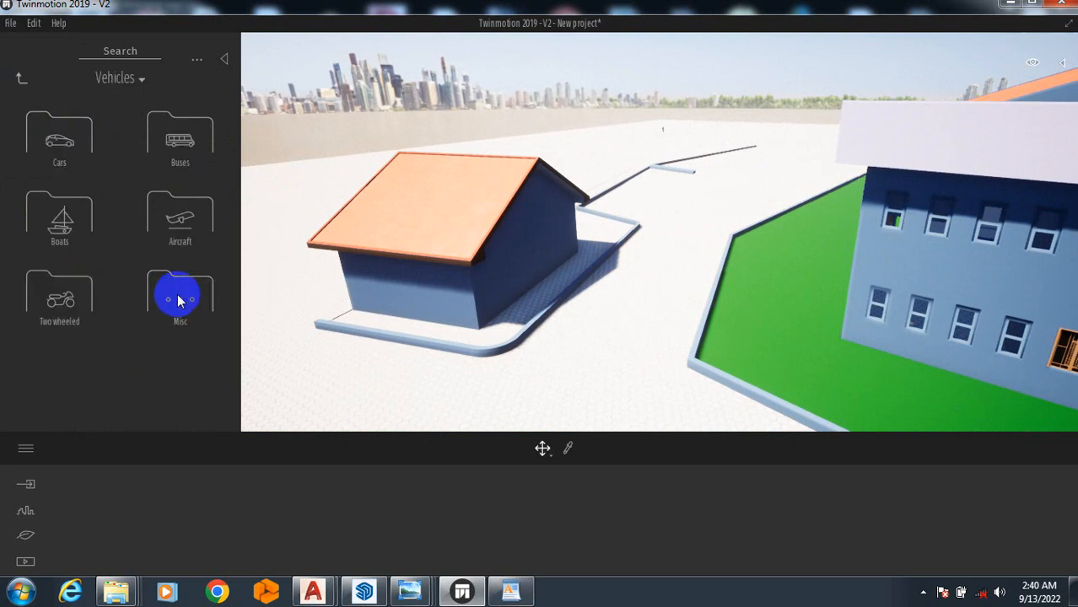
pyautogui.click(72, 132)
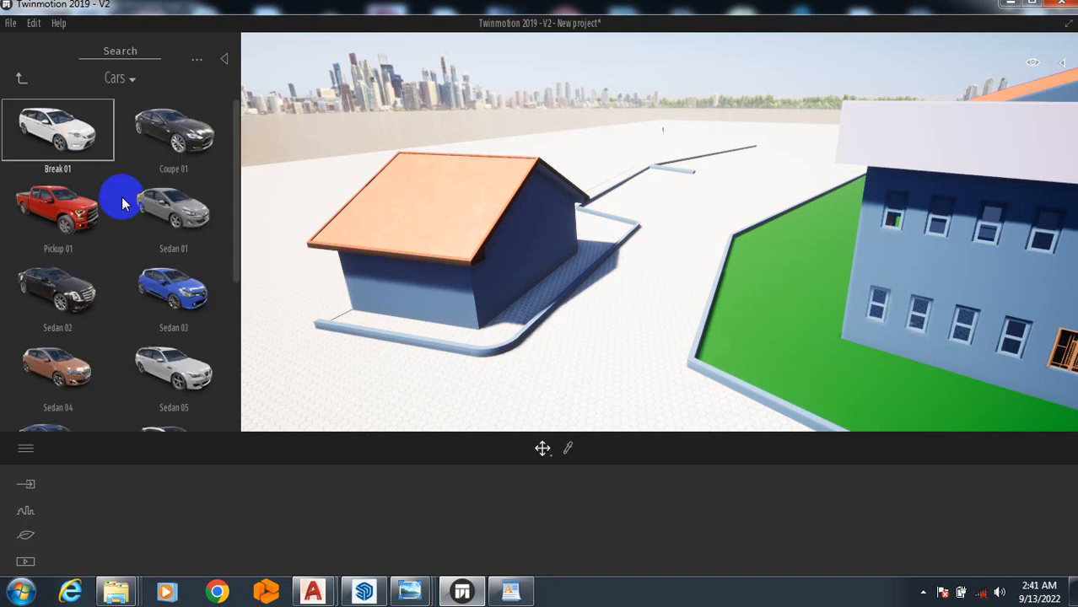
pyautogui.click(63, 328)
pyautogui.click(72, 226)
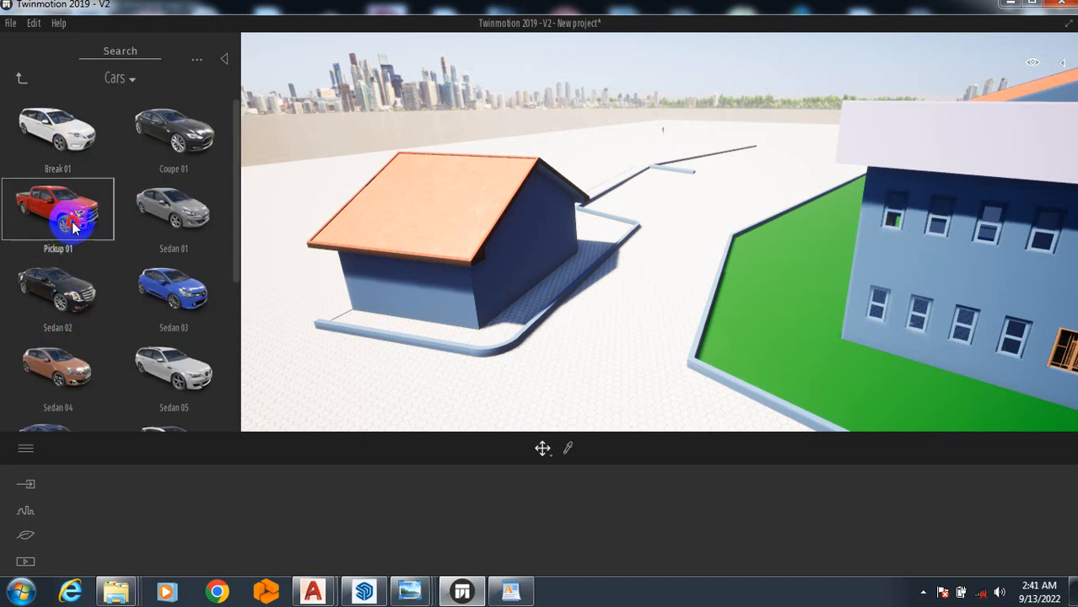
pyautogui.click(667, 264)
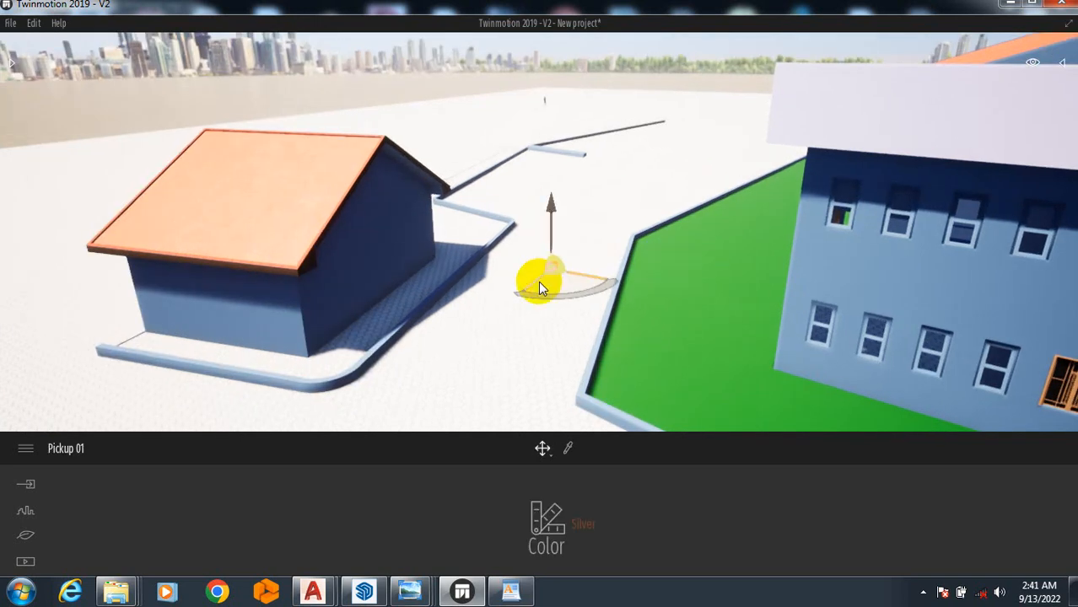
# Step: Scale the pickup to 20 along its length and enlarge its width and height in proportion
pyautogui.press('space')
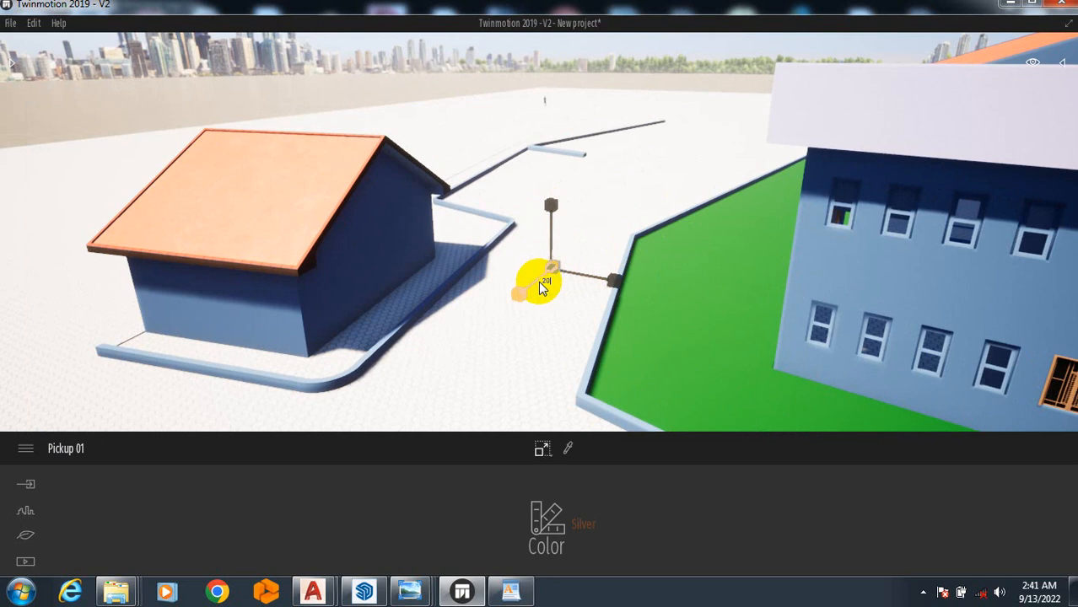
pyautogui.press('Return')
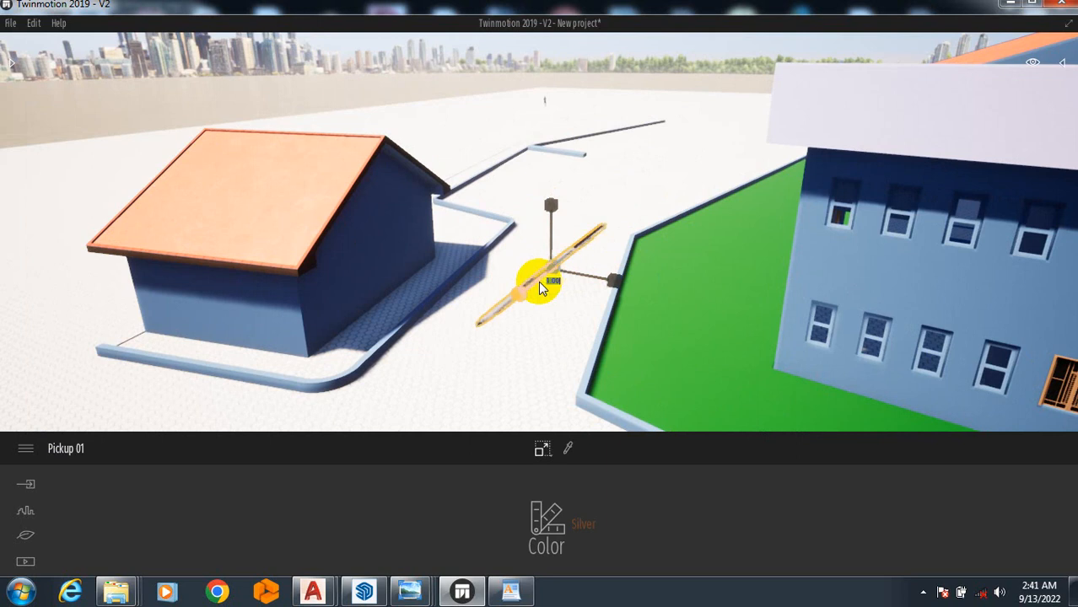
pyautogui.click(596, 174)
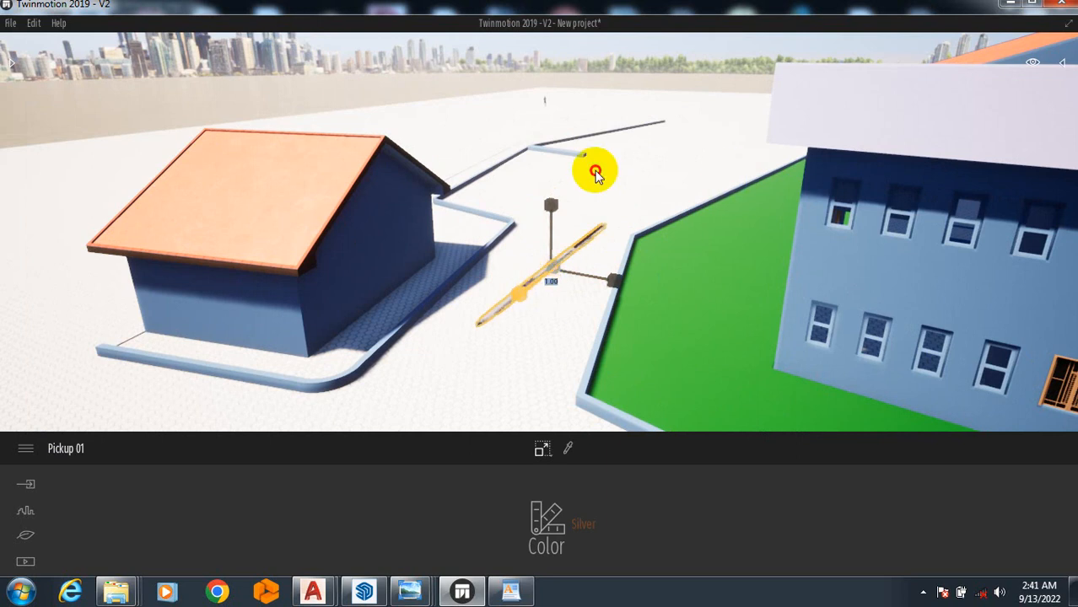
pyautogui.click(592, 223)
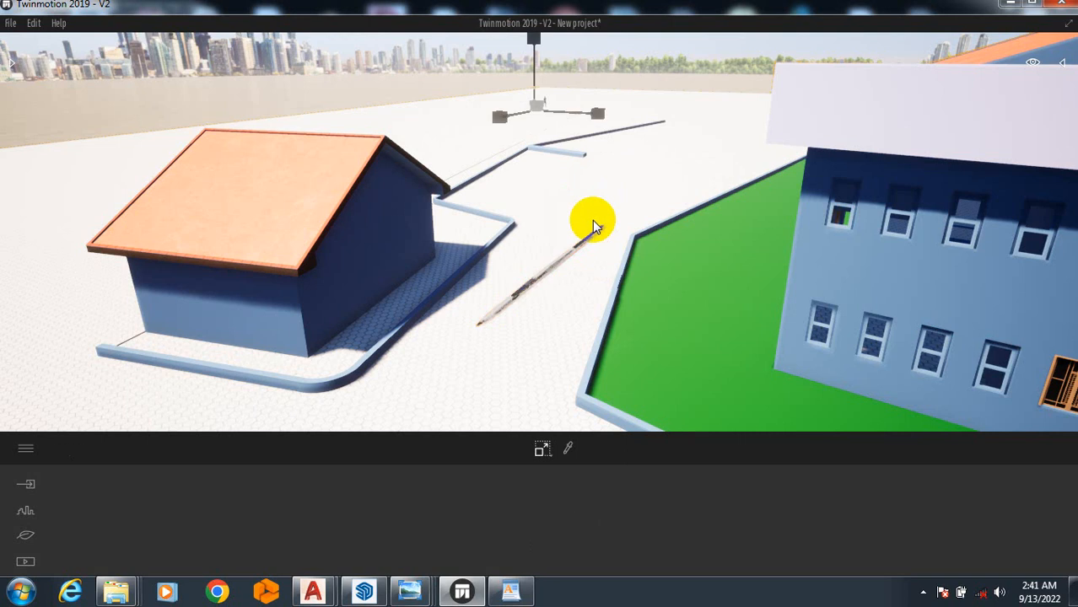
pyautogui.click(566, 257)
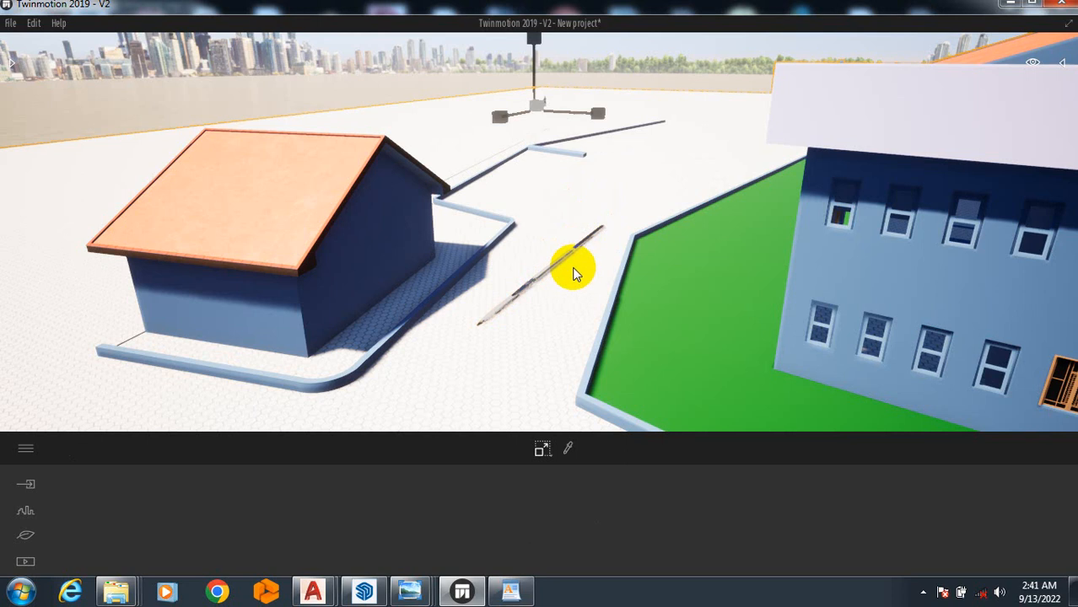
pyautogui.click(578, 236)
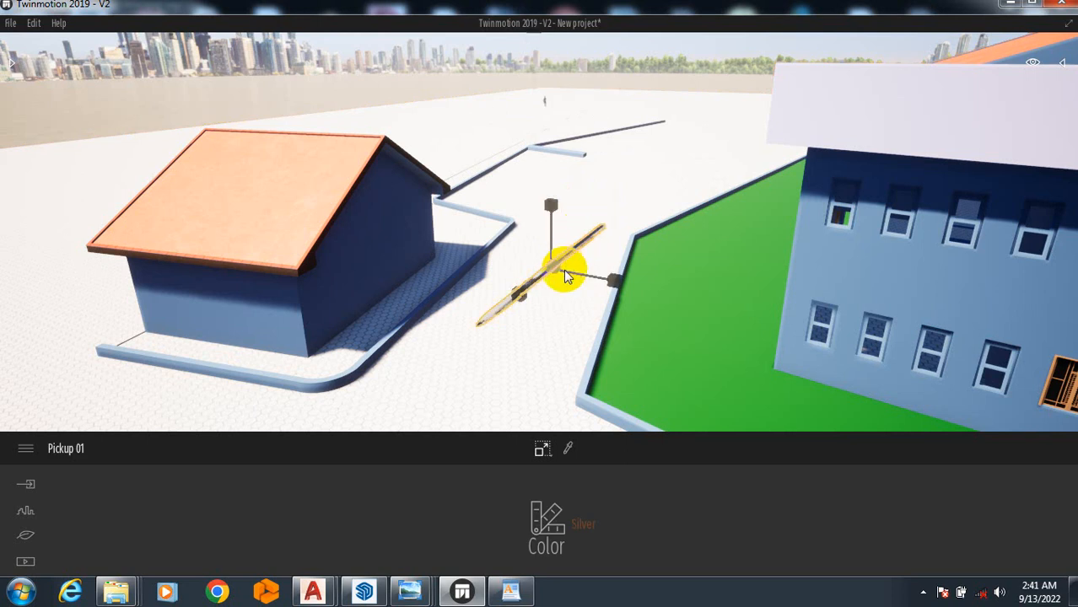
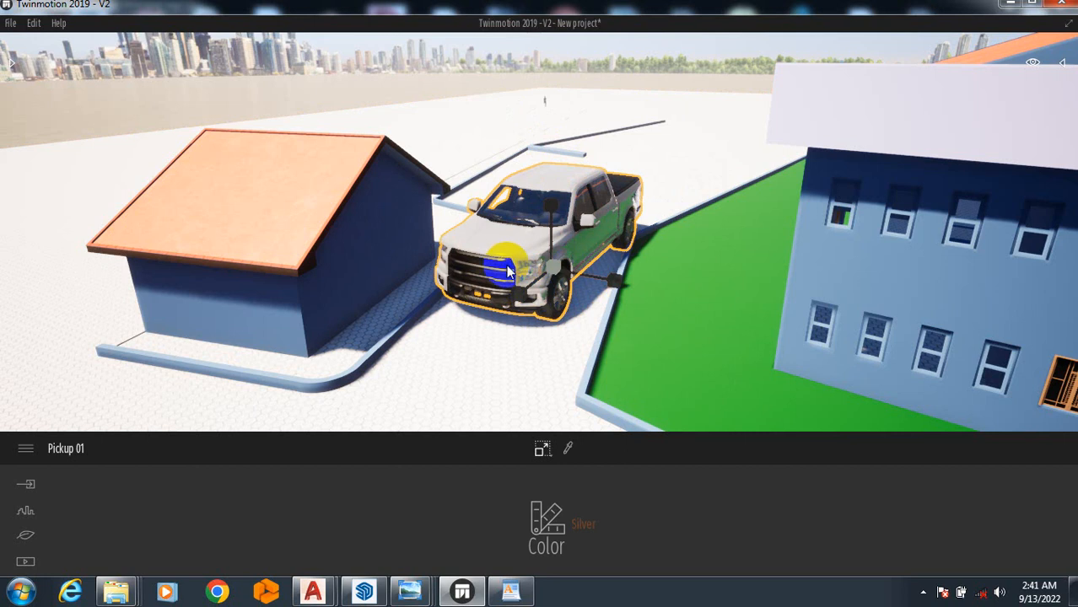
# Step: Move the scaled pickup further back along the driveway, beyond the outbuilding and the lawn's corner
pyautogui.click(510, 454)
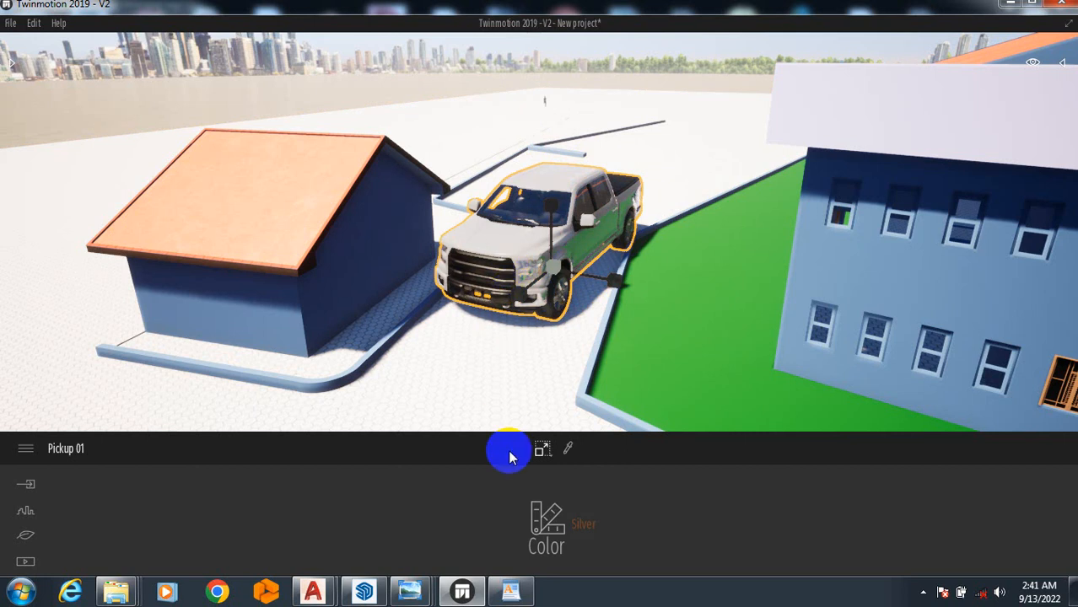
pyautogui.click(542, 448)
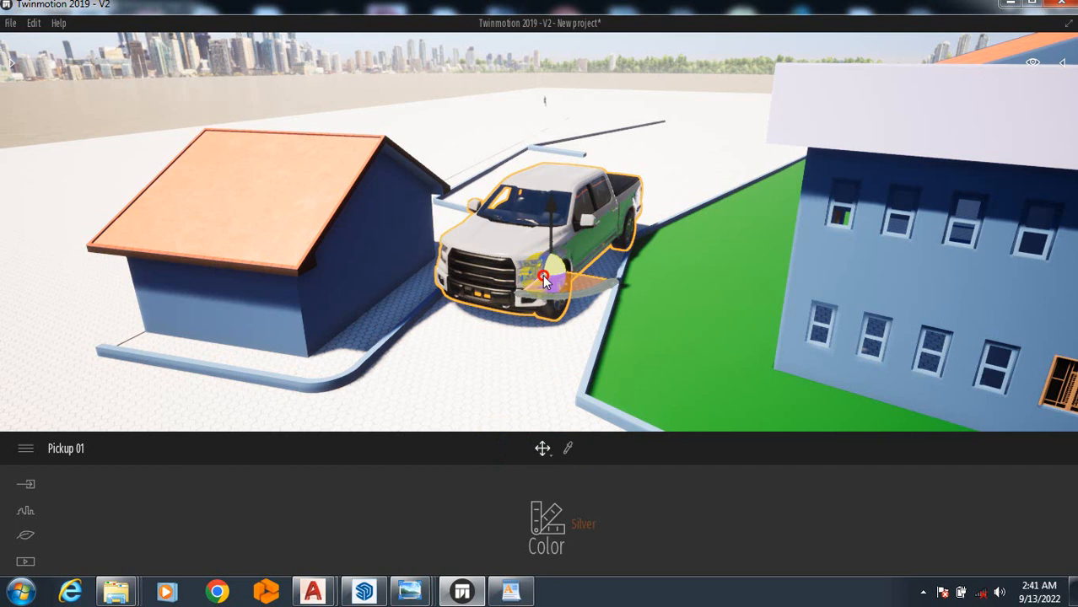
pyautogui.moveTo(601, 236); pyautogui.dragTo(581, 228)
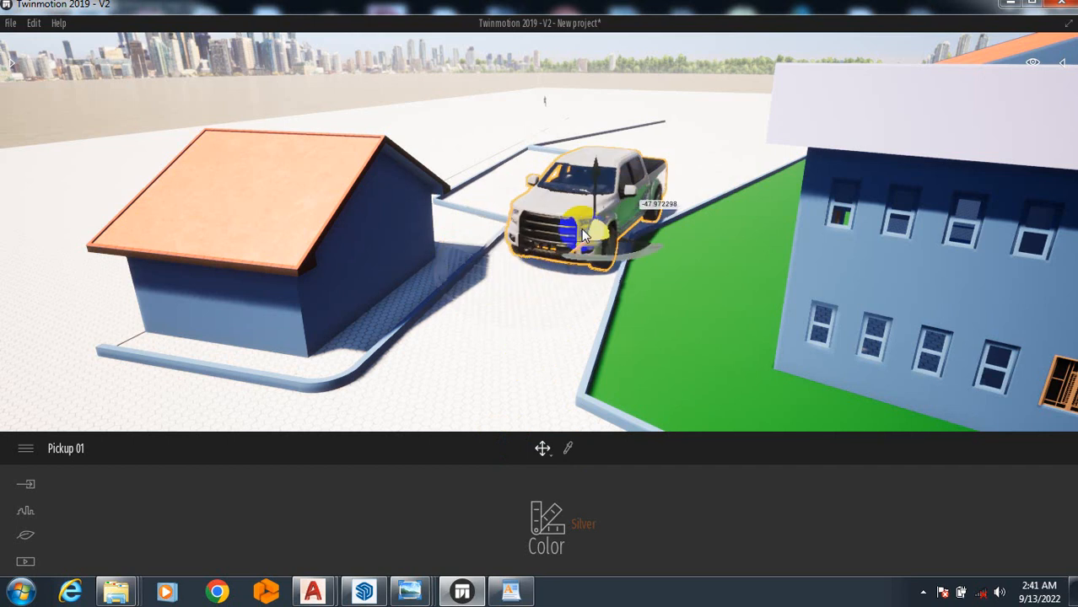
pyautogui.click(670, 171)
pyautogui.moveTo(670, 172)
pyautogui.mouseDown()
pyautogui.moveTo(651, 159)
pyautogui.moveTo(609, 205)
pyautogui.moveTo(620, 197)
pyautogui.moveTo(581, 193)
pyautogui.moveTo(659, 183)
pyautogui.mouseUp()
pyautogui.click(624, 192)
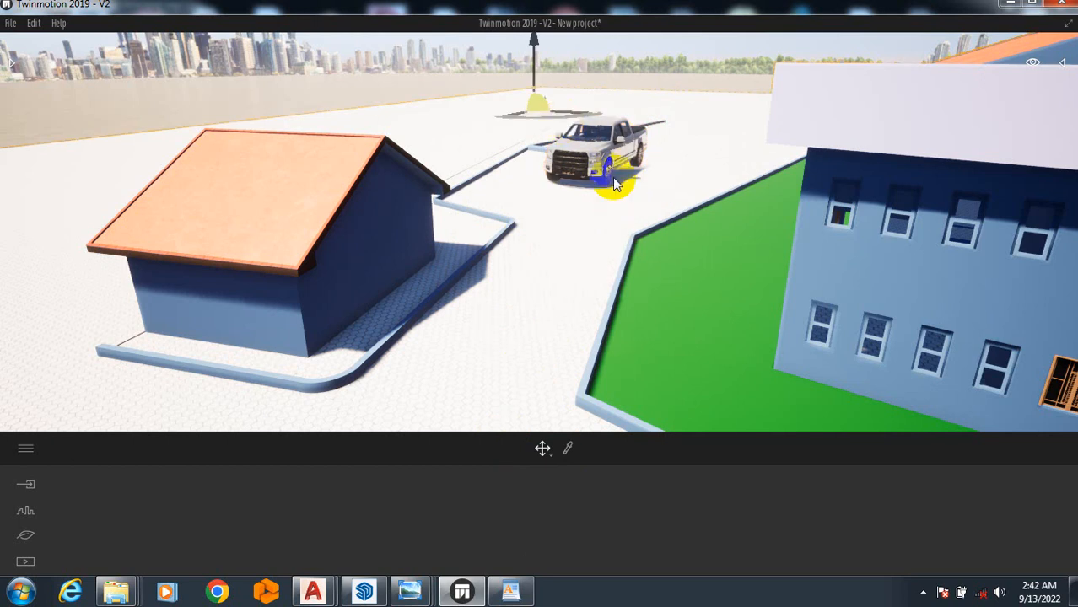
# Step: Rotate the pickup until it stands side-on across the driveway and move it closer to the outbuilding's rear kerb
pyautogui.click(596, 169)
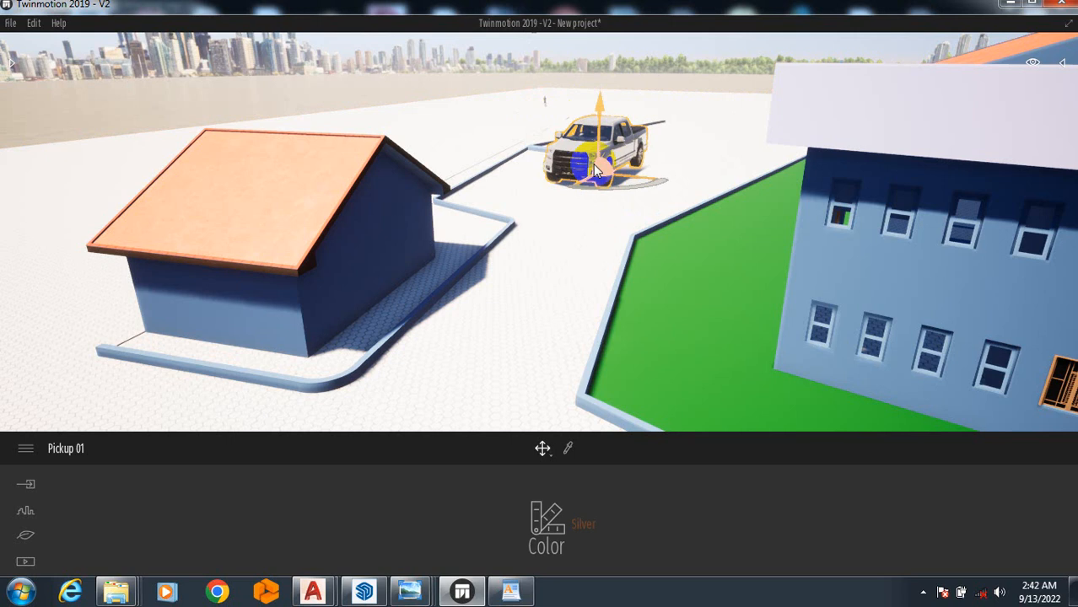
pyautogui.click(593, 165)
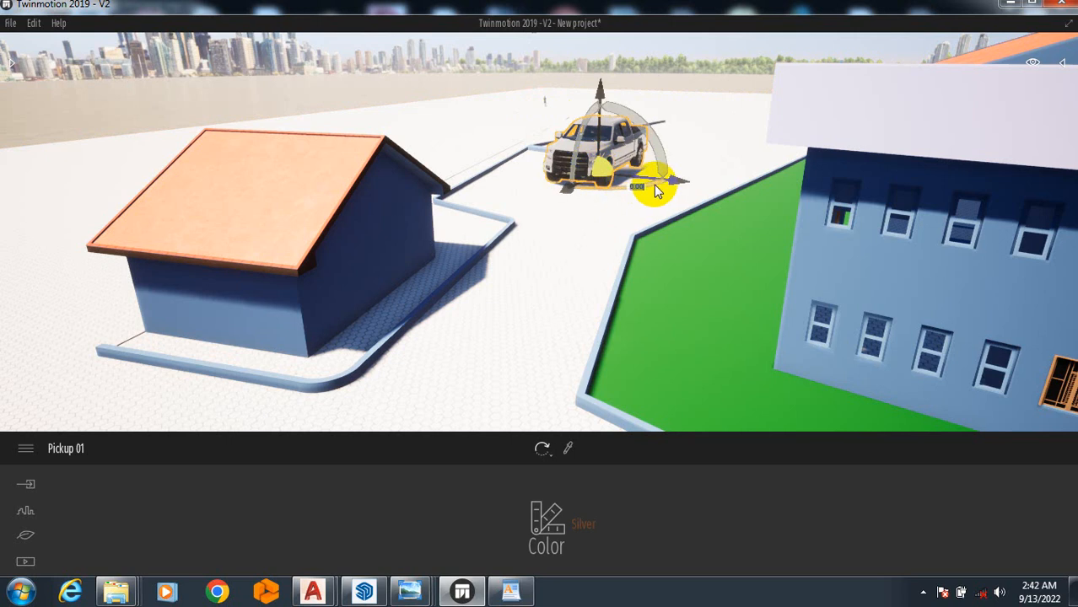
pyautogui.moveTo(657, 190); pyautogui.dragTo(561, 203)
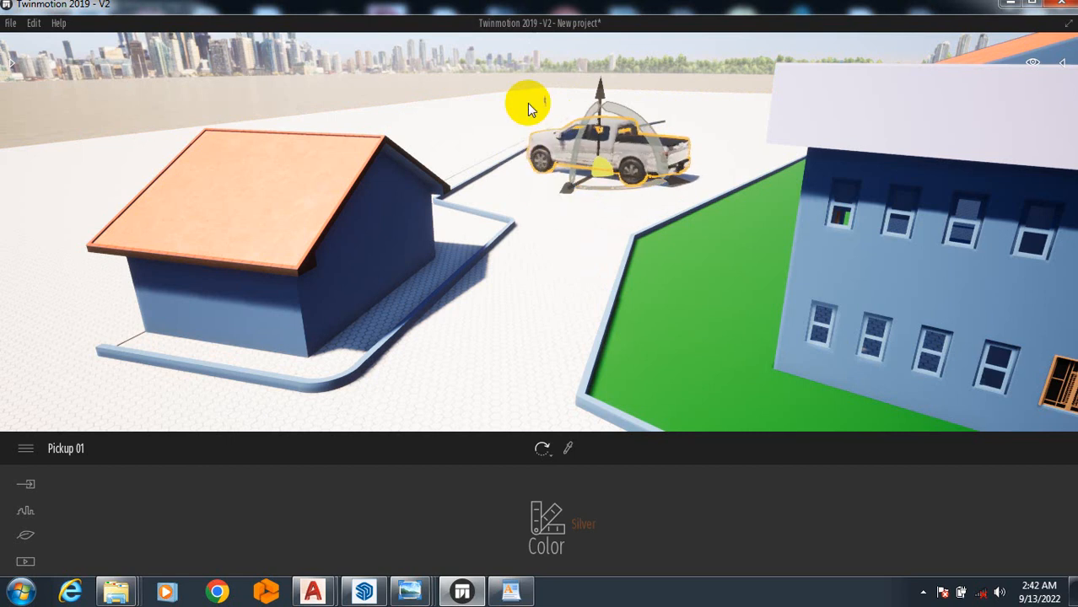
pyautogui.press('t')
pyautogui.click(582, 176)
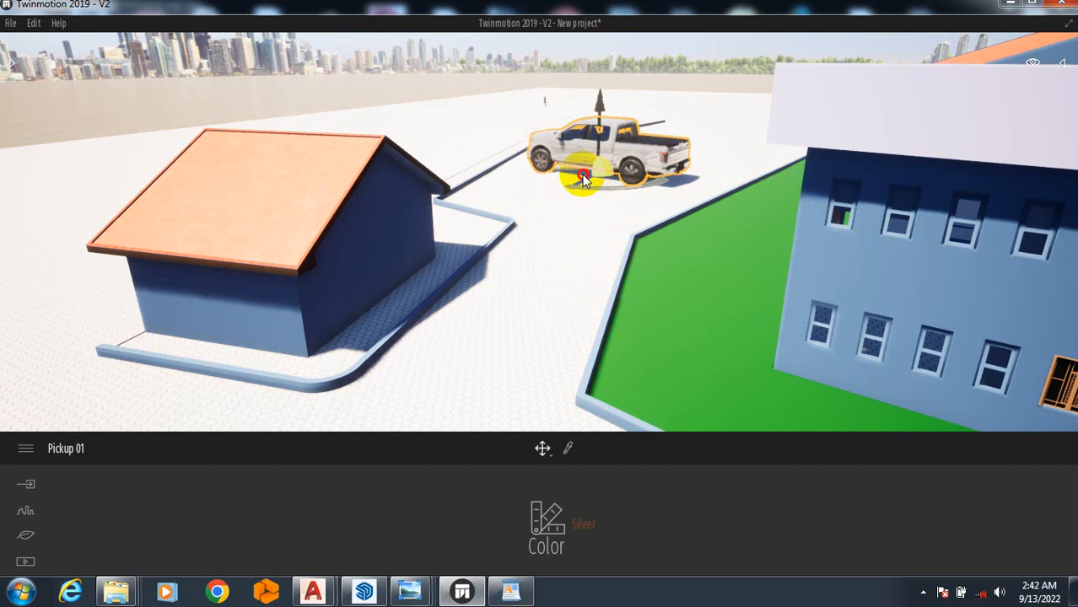
pyautogui.moveTo(583, 175); pyautogui.dragTo(544, 205)
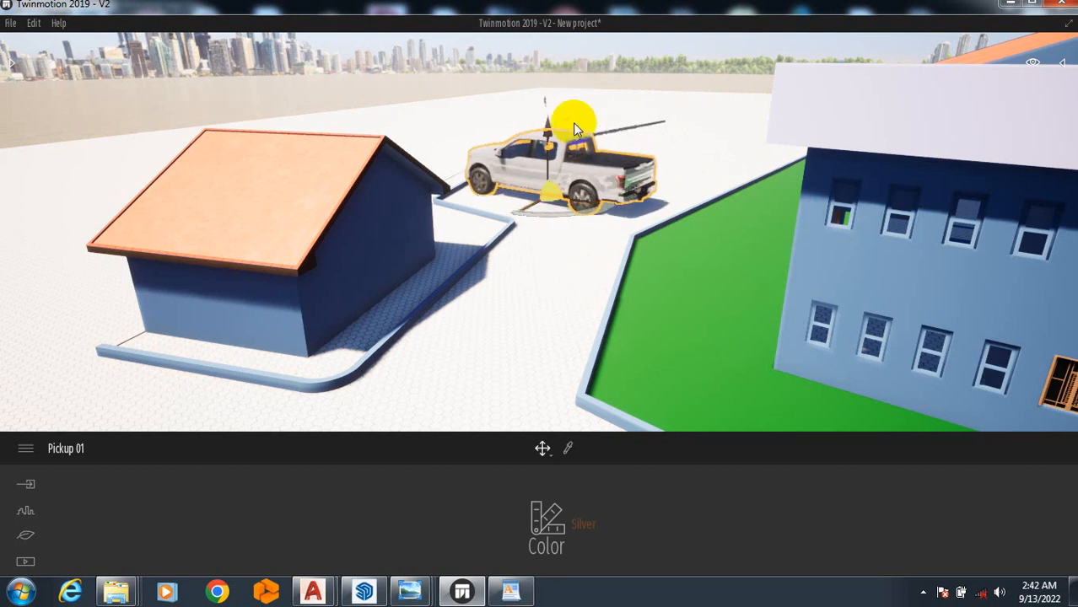
pyautogui.click(572, 122)
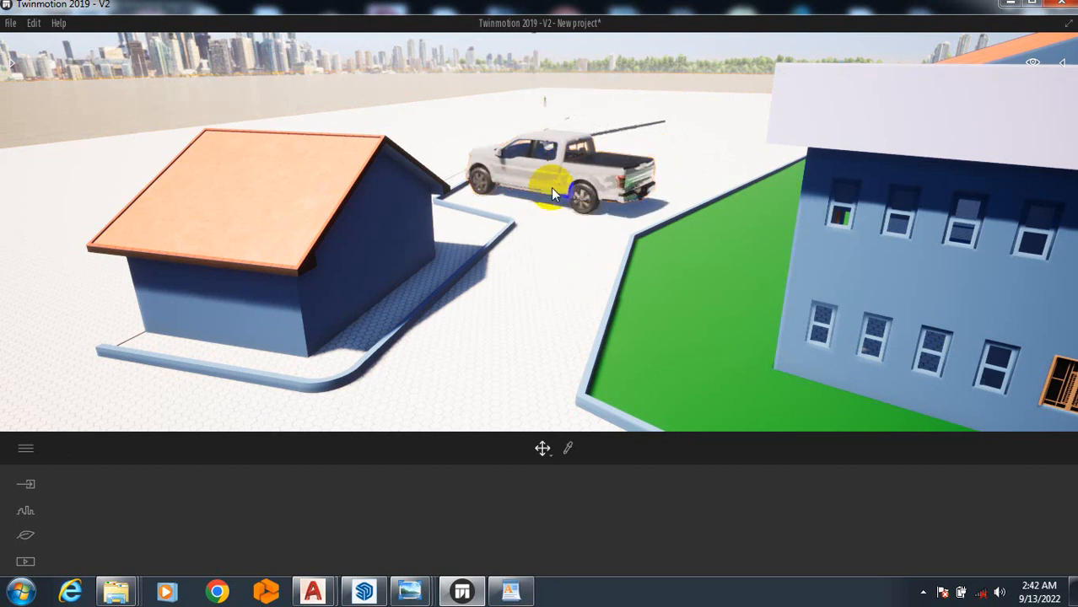
# Step: Apply the Bronze metal material to the red doors of the warehouse
pyautogui.scroll(-5, 552, 194)
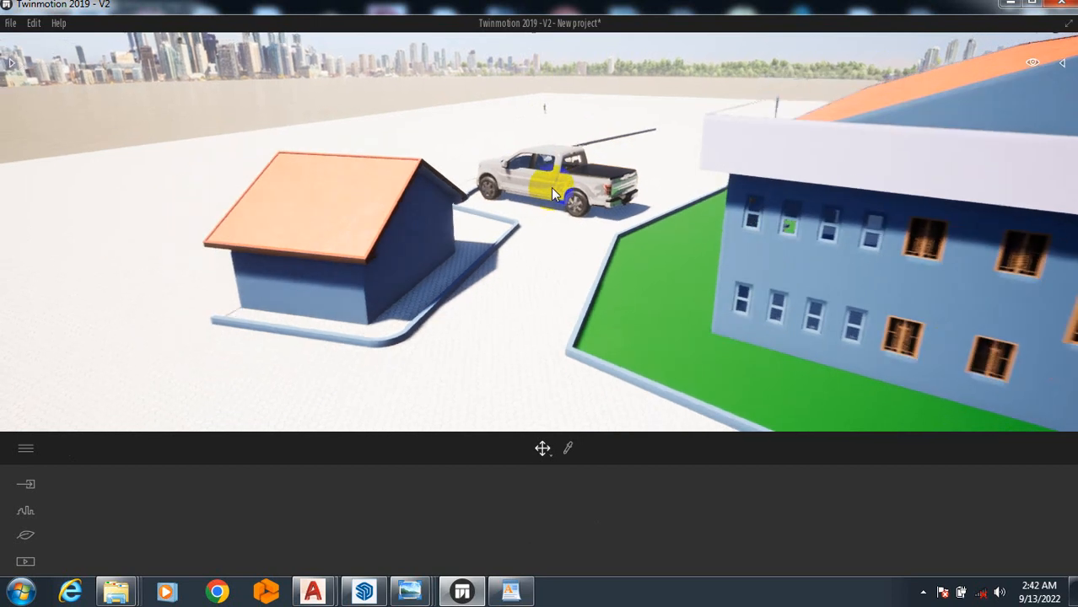
pyautogui.scroll(-5, 551, 188)
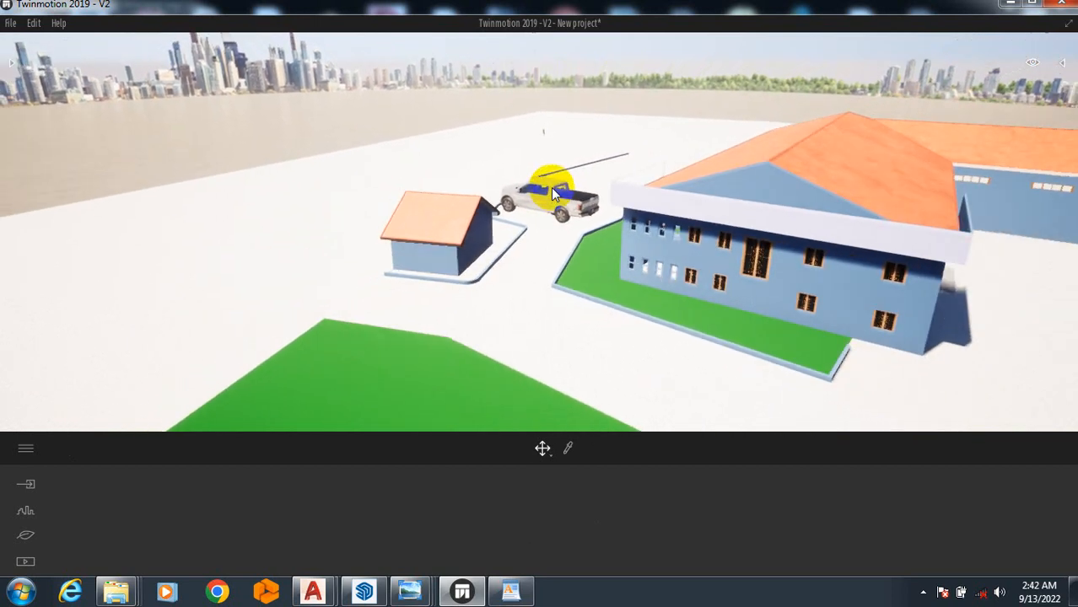
pyautogui.press('Right')
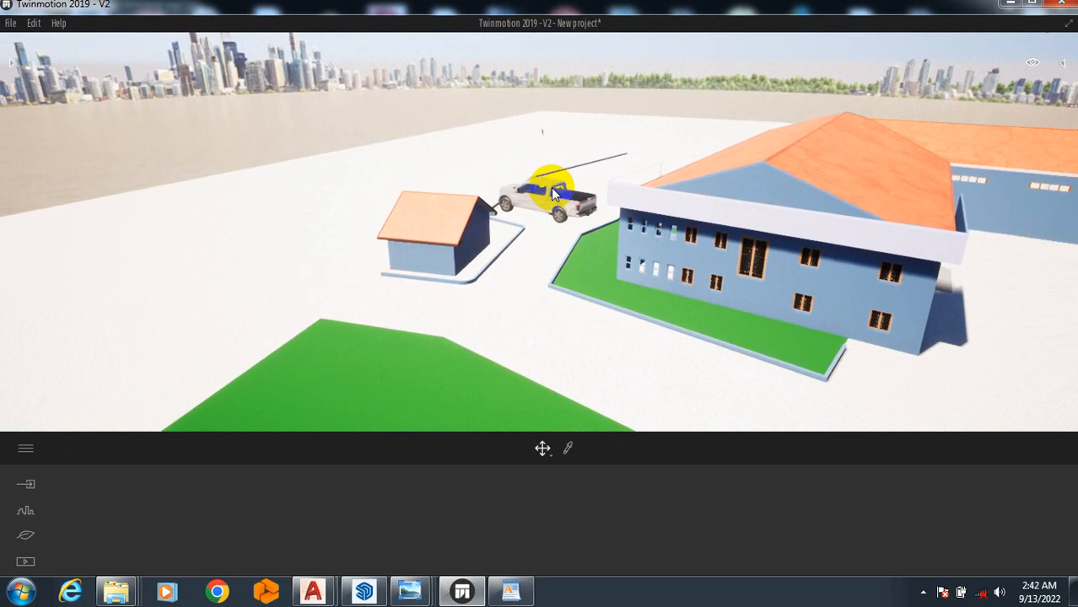
pyautogui.press('Right')
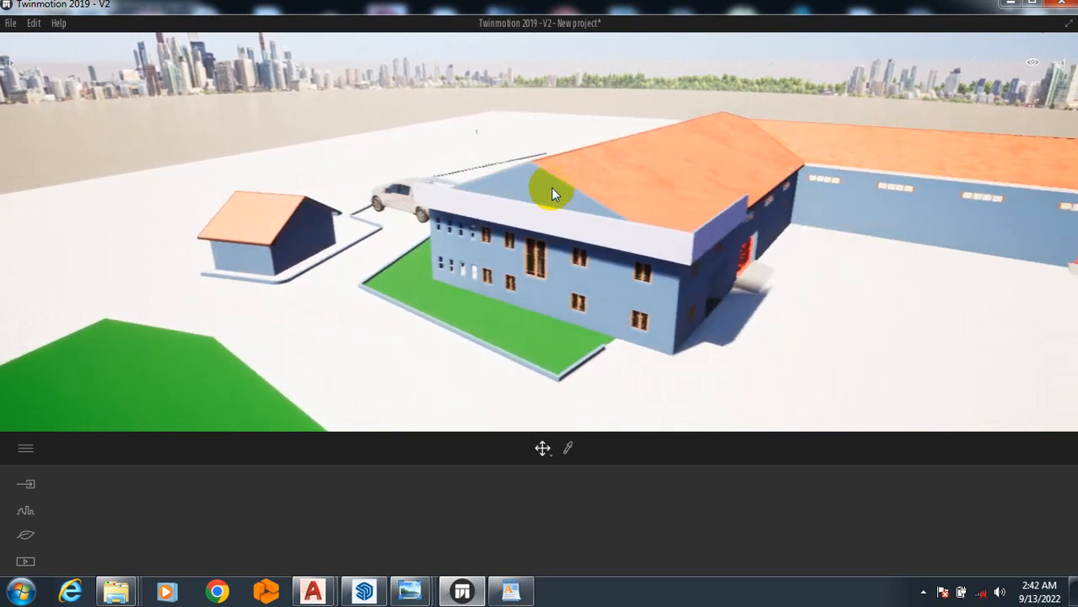
pyautogui.press('Right')
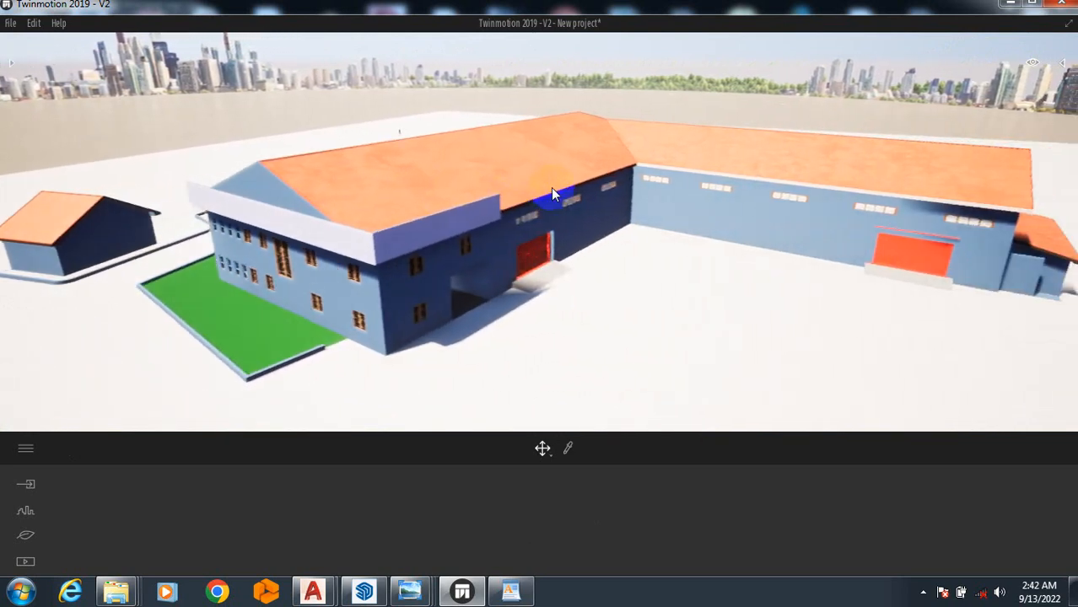
pyautogui.moveTo(550, 188); pyautogui.dragTo(549, 248)
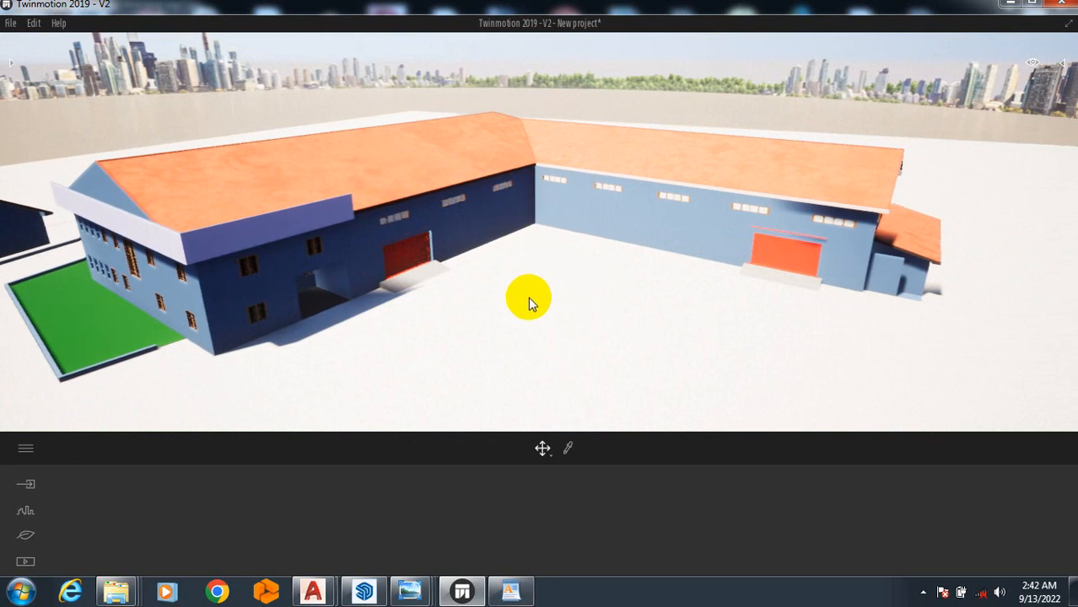
pyautogui.click(15, 68)
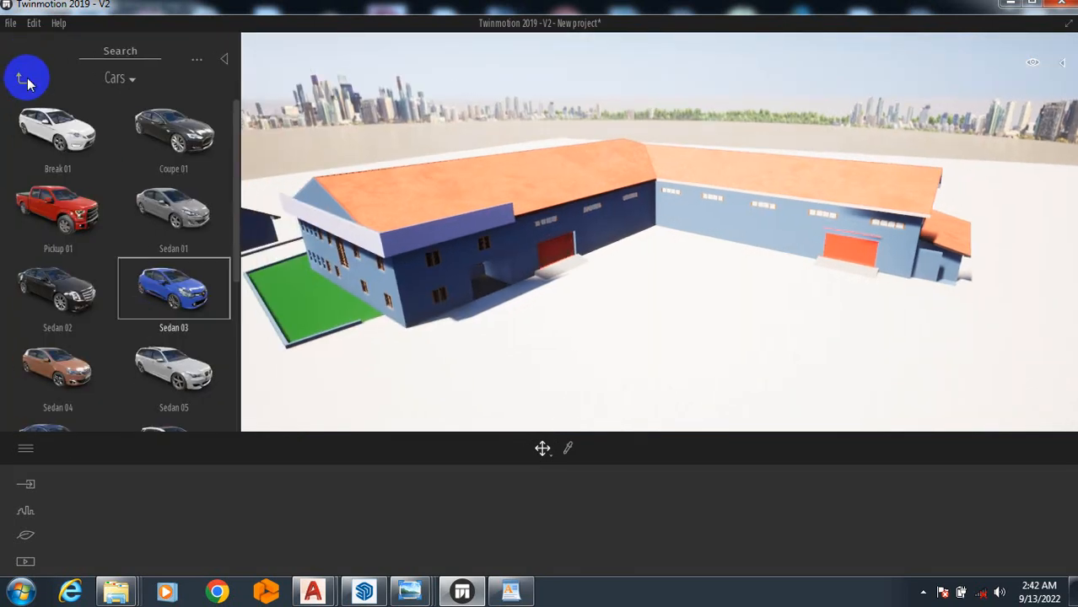
pyautogui.click(23, 79)
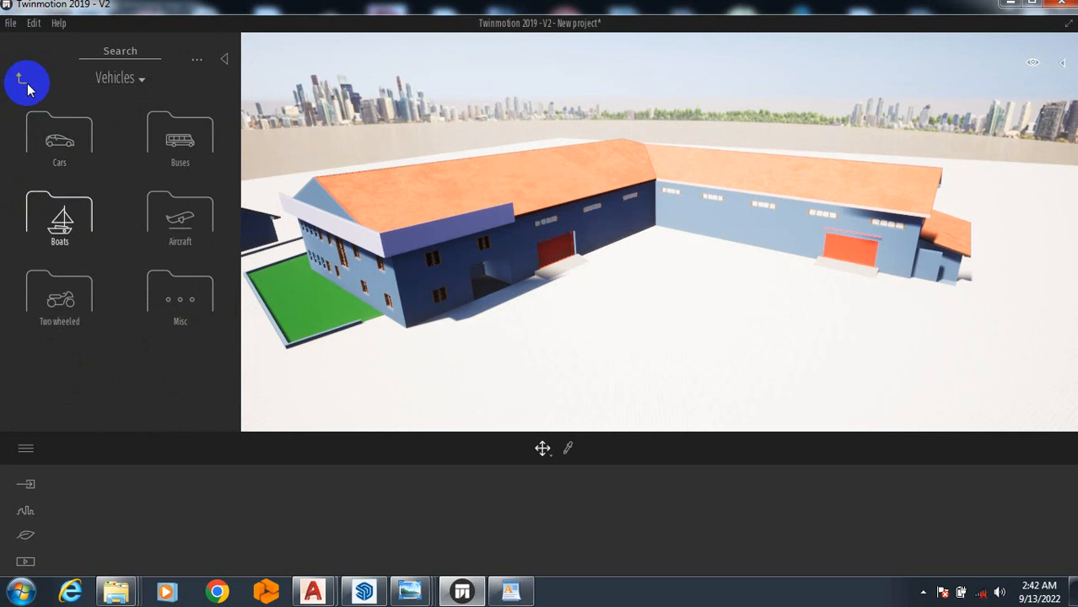
pyautogui.click(21, 82)
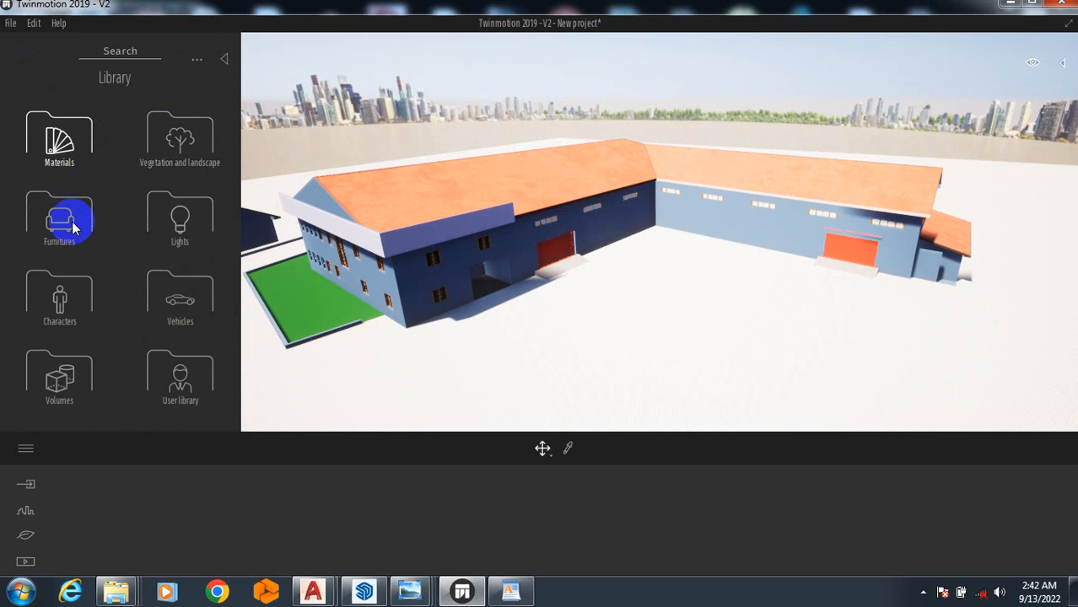
pyautogui.click(66, 135)
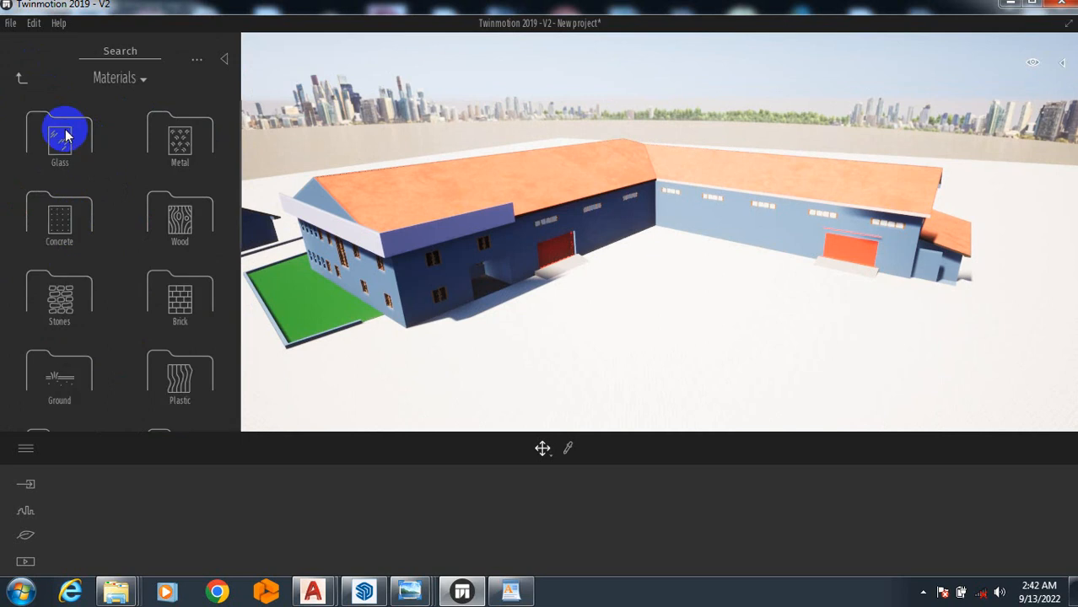
pyautogui.click(179, 148)
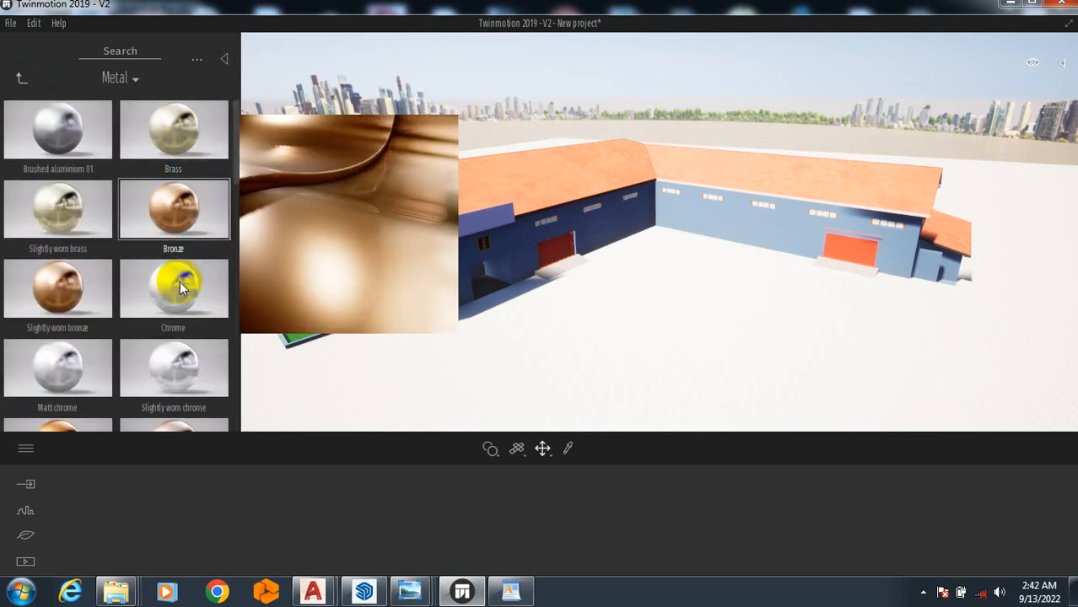
pyautogui.moveTo(179, 221); pyautogui.dragTo(853, 253)
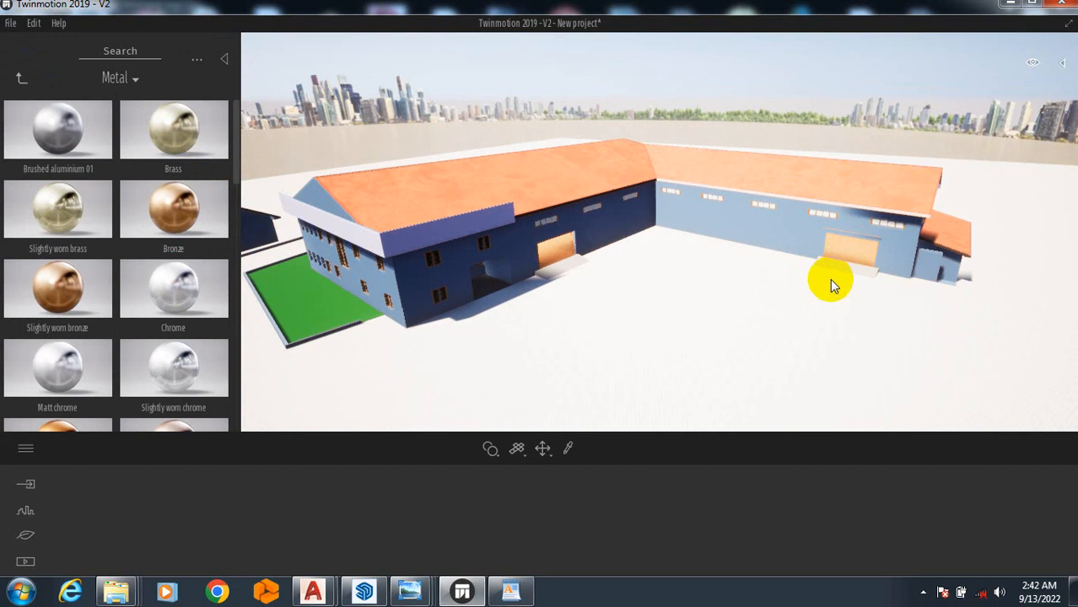
# Step: Try rainy weather, a clearing sky with sun, and rain again over the warehouse in the Nature weather settings
pyautogui.click(967, 233)
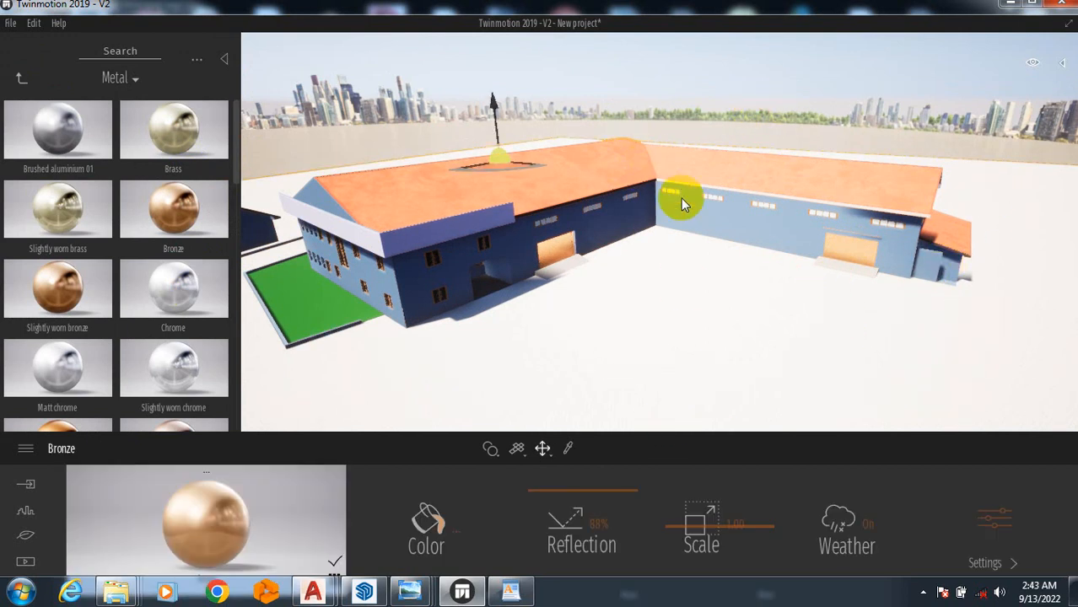
pyautogui.moveTo(679, 274); pyautogui.dragTo(686, 291, button='right')
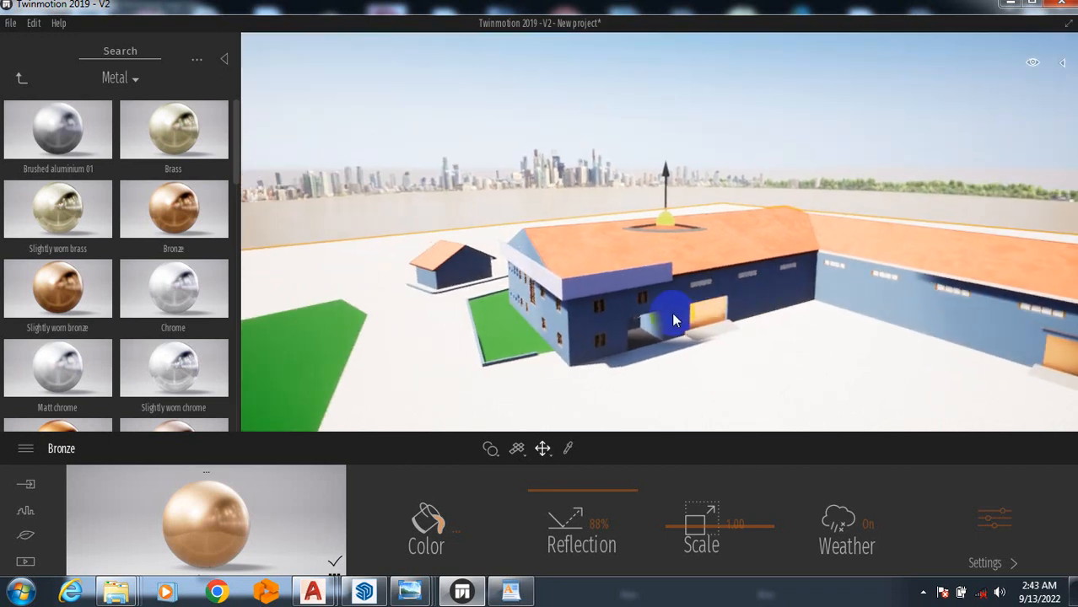
pyautogui.press('d')
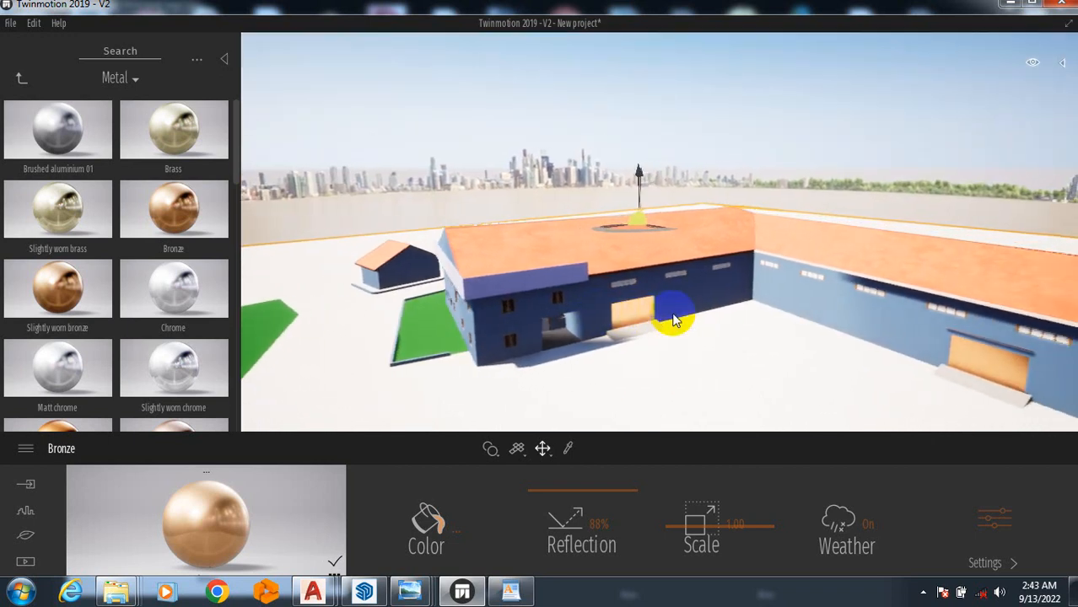
pyautogui.press('d')
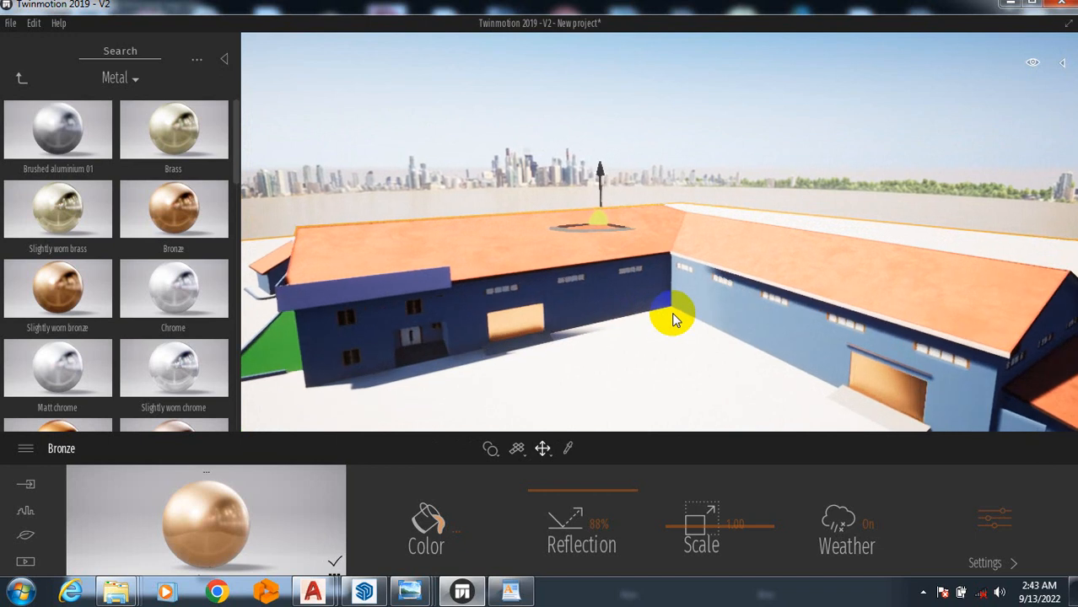
pyautogui.press('e')
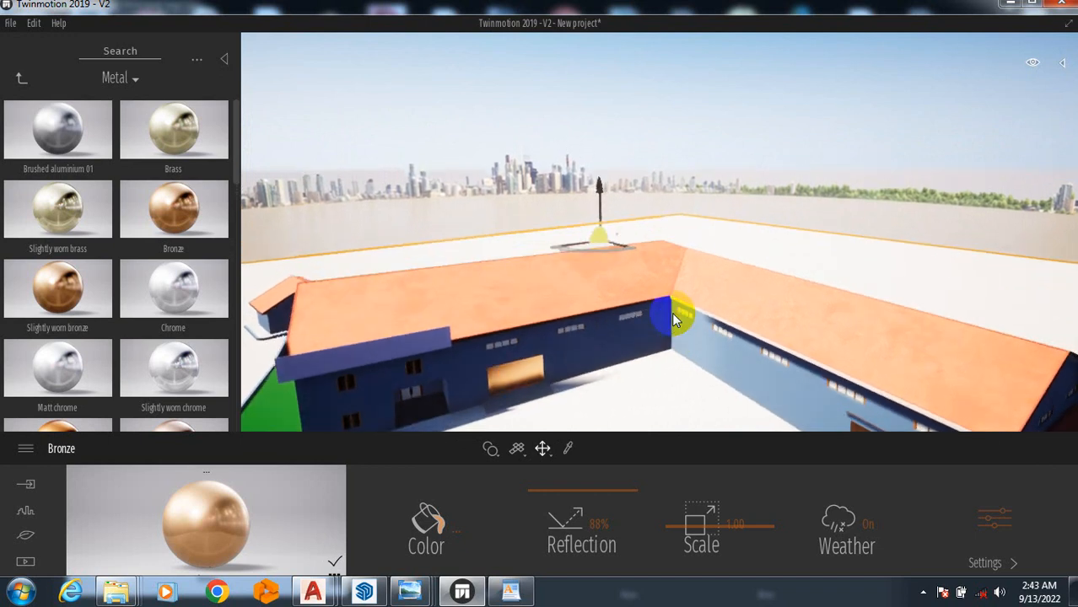
pyautogui.press('q')
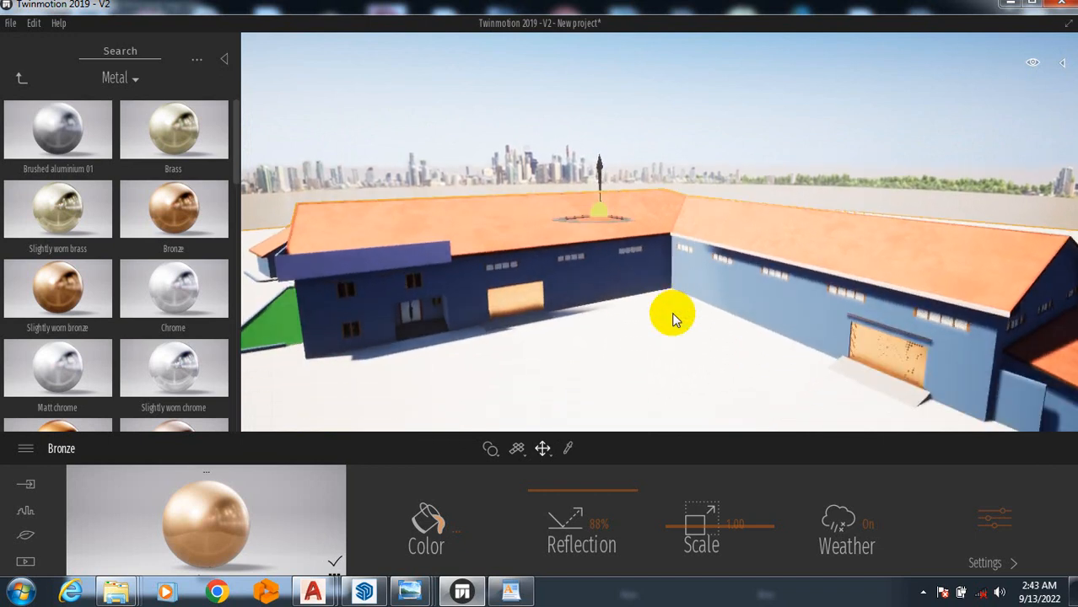
pyautogui.click(25, 538)
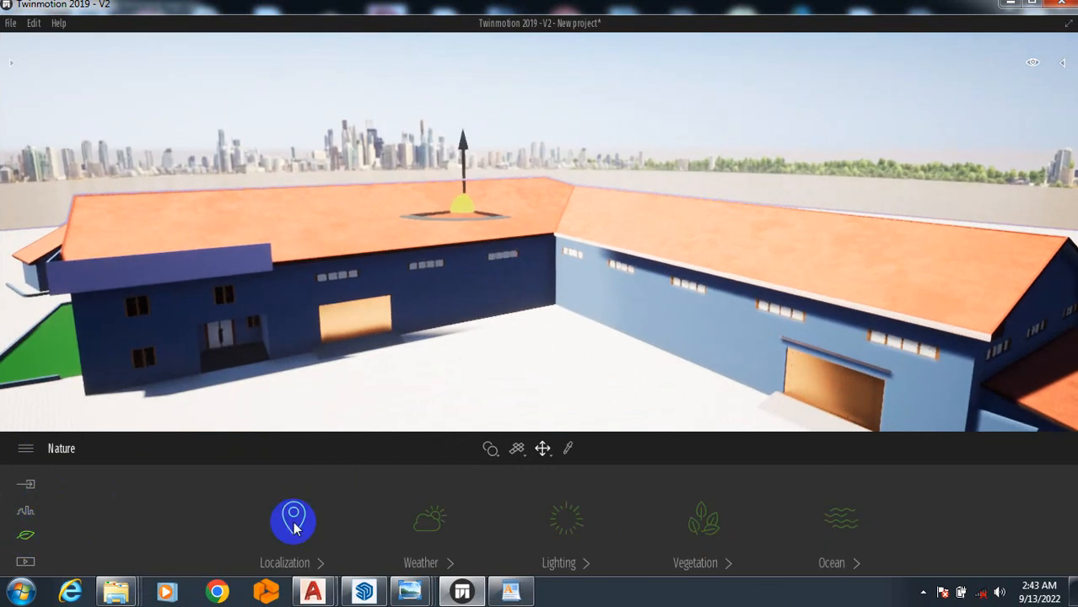
pyautogui.click(432, 523)
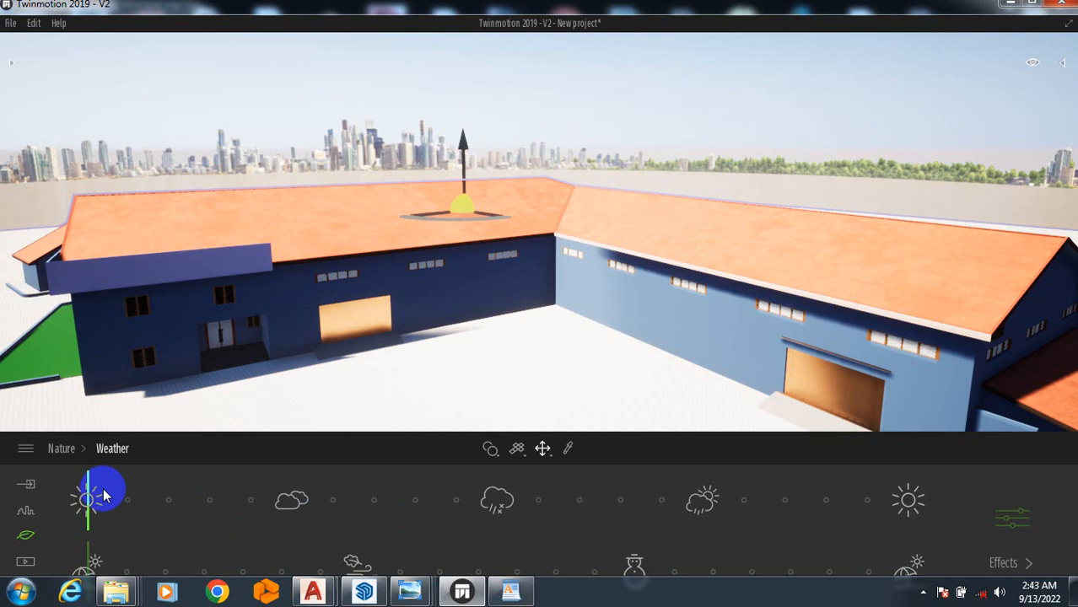
pyautogui.click(536, 510)
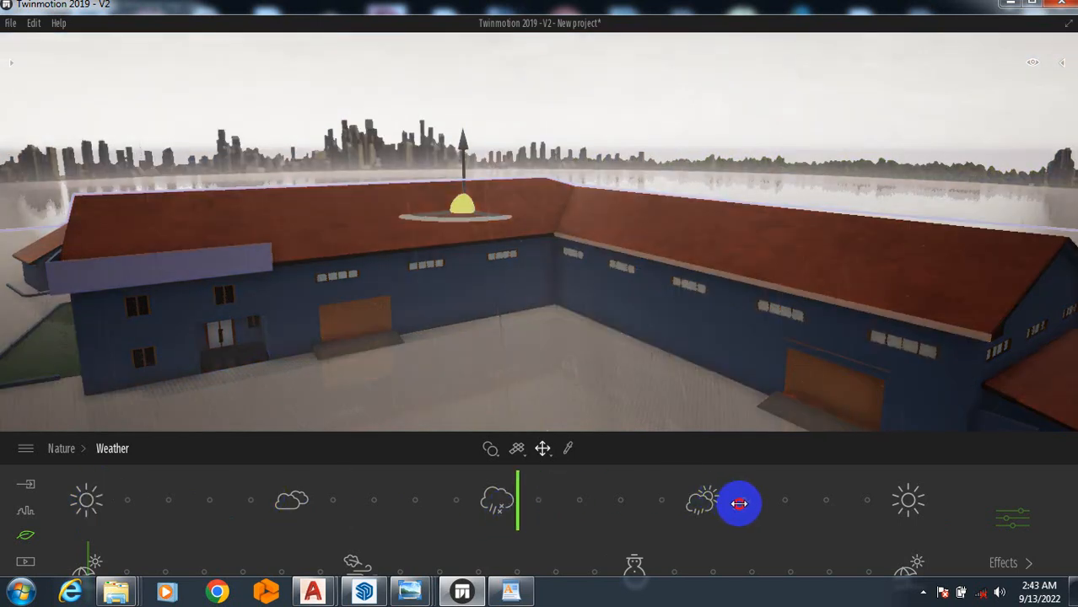
pyautogui.click(738, 501)
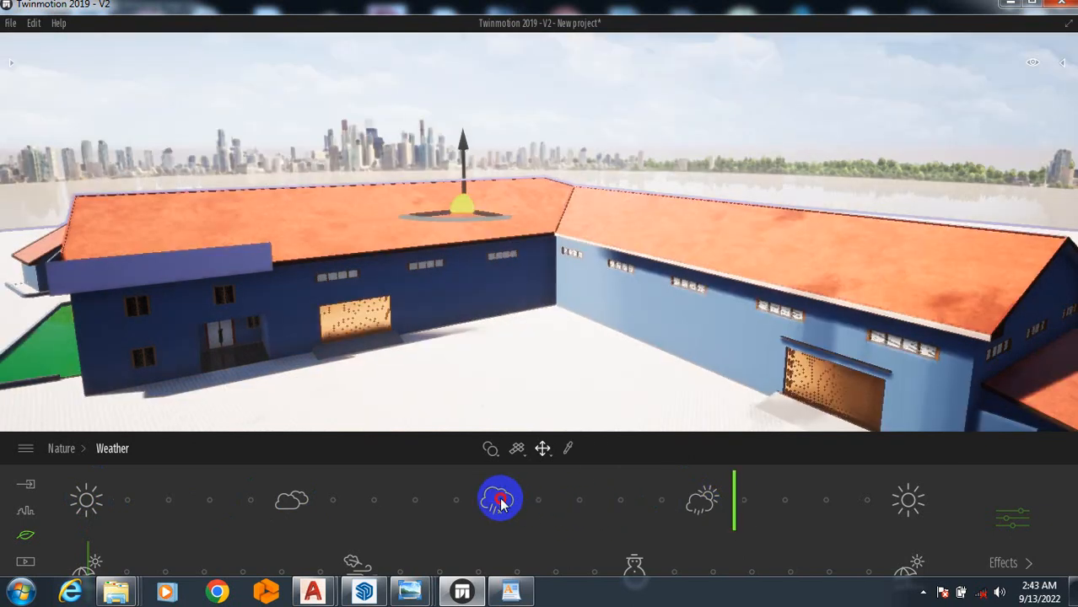
pyautogui.click(500, 501)
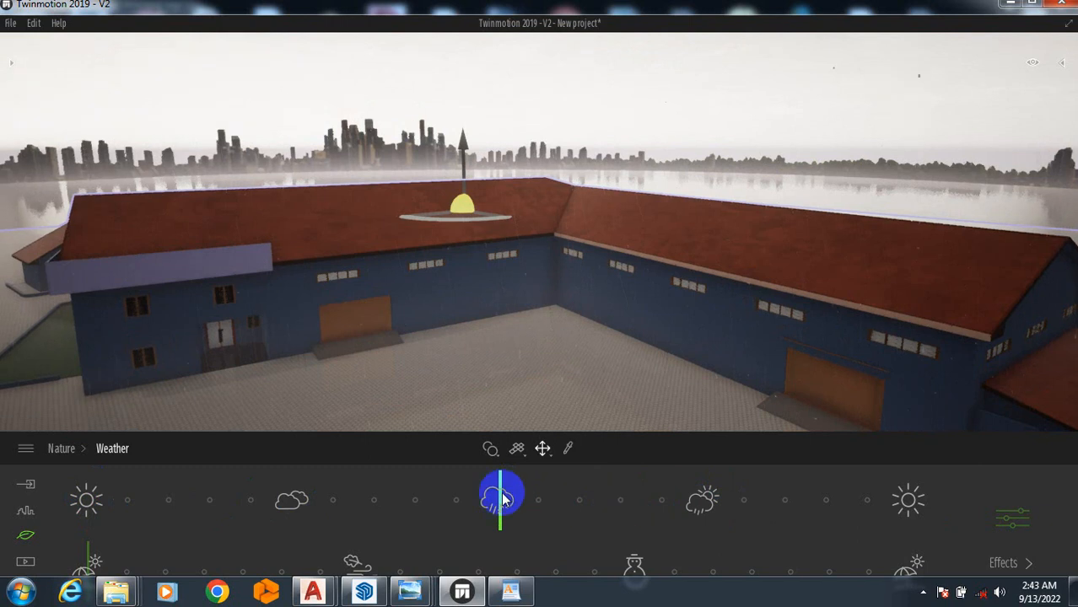
# Step: Set the weather to the clear sunny end of its range and the season to the closing summer stage
pyautogui.moveTo(500, 501)
pyautogui.mouseDown()
pyautogui.moveTo(729, 498)
pyautogui.moveTo(940, 517)
pyautogui.moveTo(927, 518)
pyautogui.mouseUp()
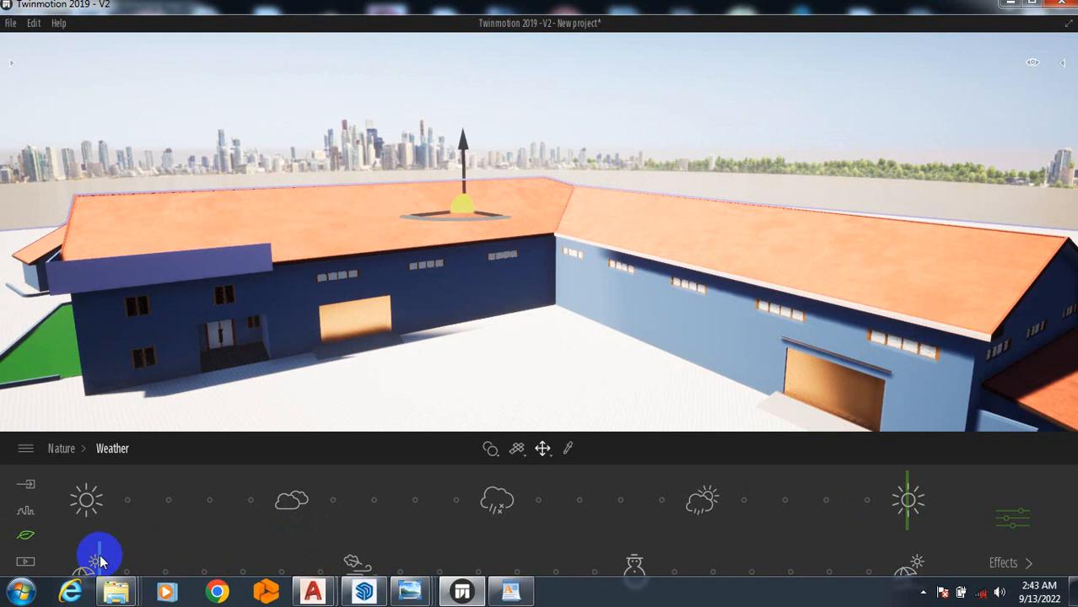
pyautogui.moveTo(99, 563)
pyautogui.mouseDown()
pyautogui.moveTo(361, 560)
pyautogui.moveTo(789, 590)
pyautogui.moveTo(816, 563)
pyautogui.moveTo(938, 555)
pyautogui.mouseUp()
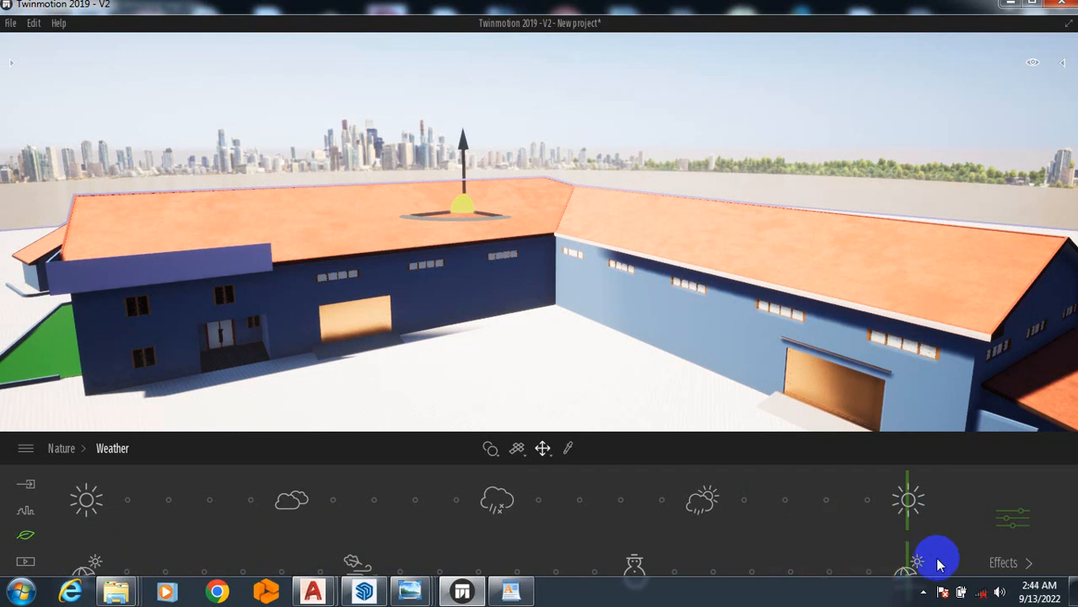
pyautogui.moveTo(939, 563); pyautogui.dragTo(939, 562)
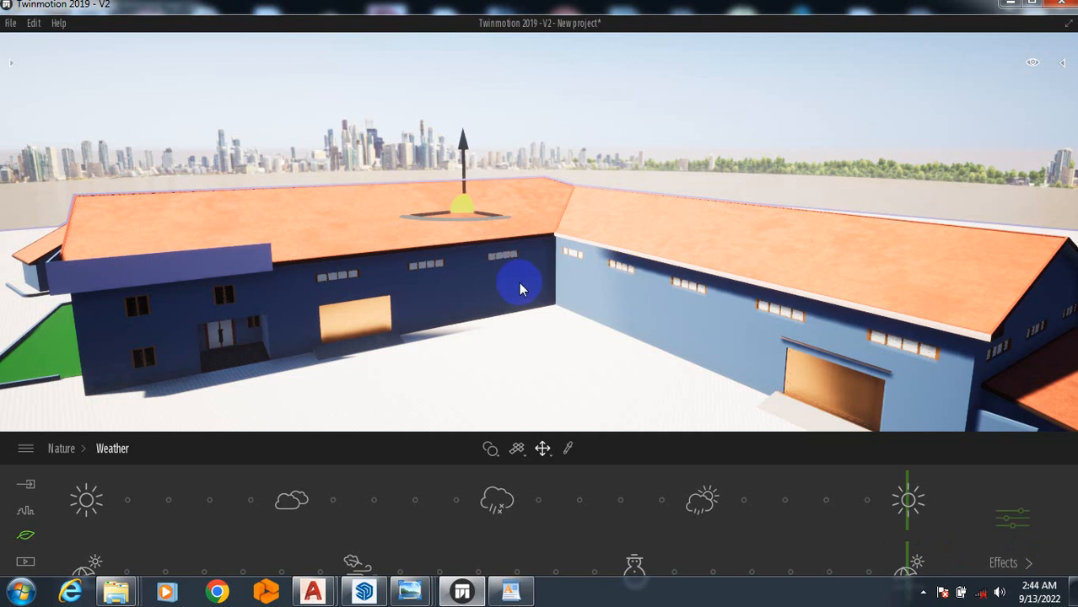
# Step: Examine the warehouse's front courtyard, both wings and side annex from further back and a lower viewpoint
pyautogui.scroll(1, 519, 283)
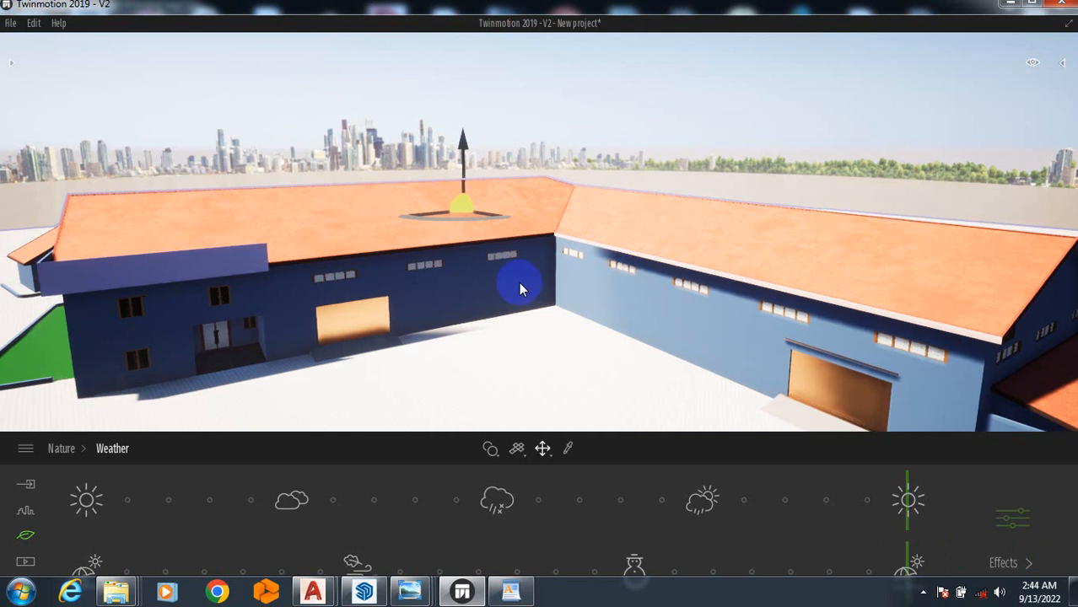
pyautogui.press('q')
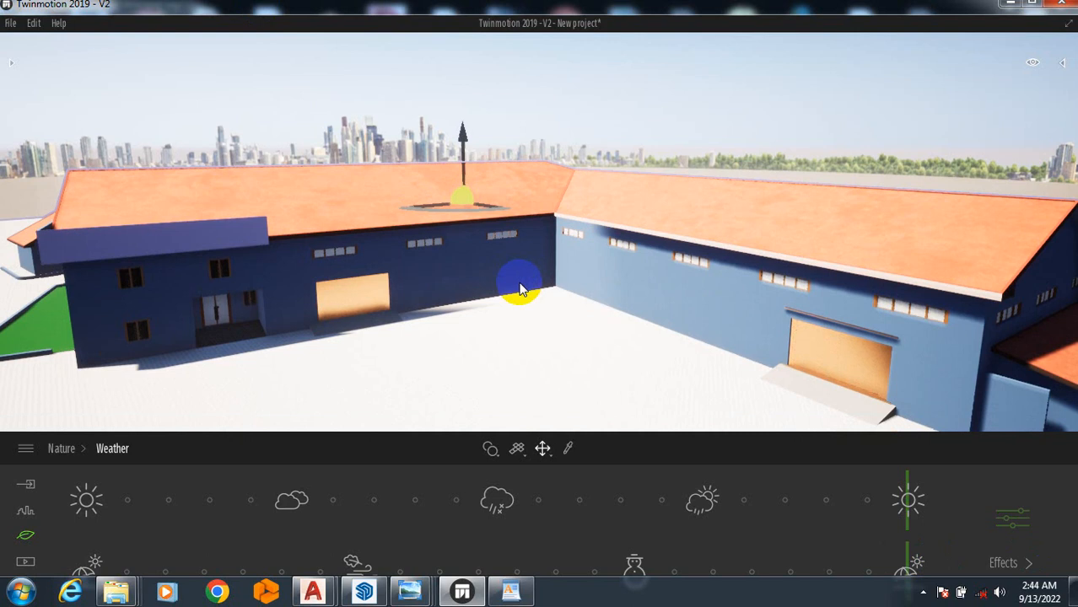
pyautogui.press('d')
pyautogui.press('d')
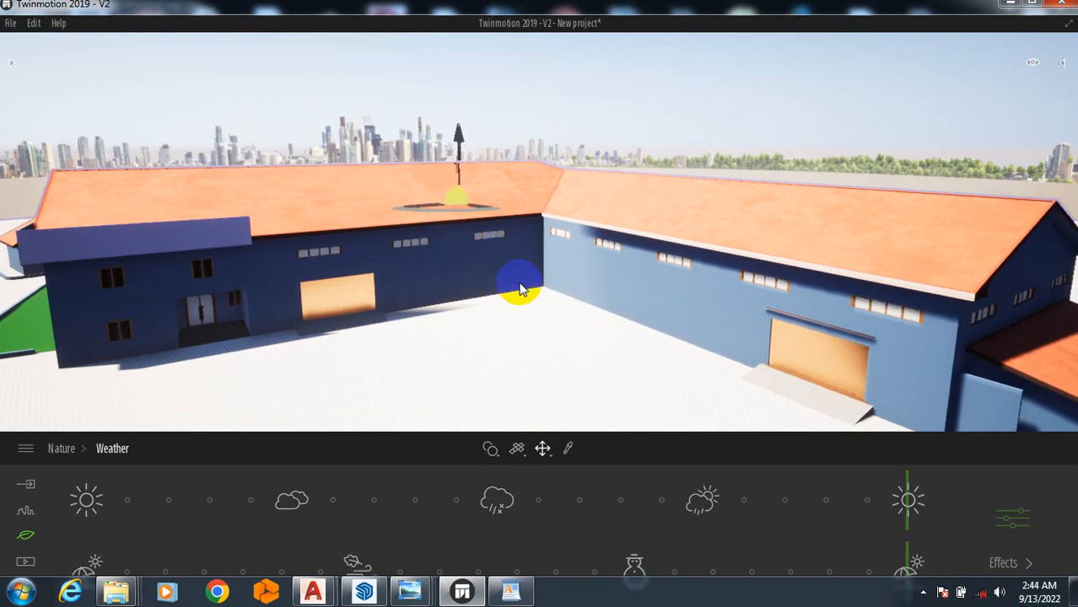
pyautogui.press('d')
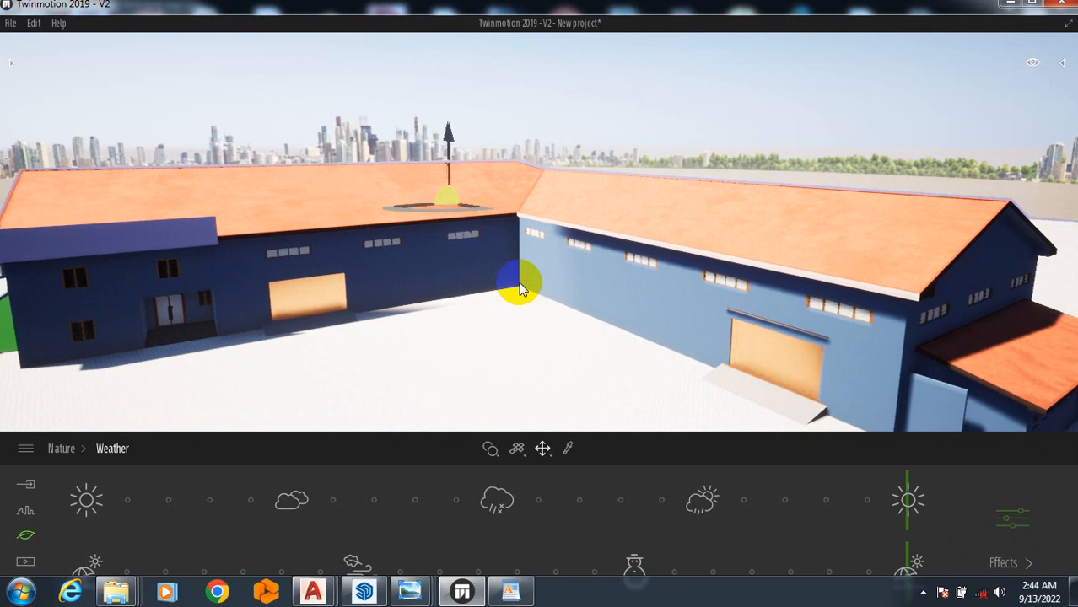
pyautogui.press('s')
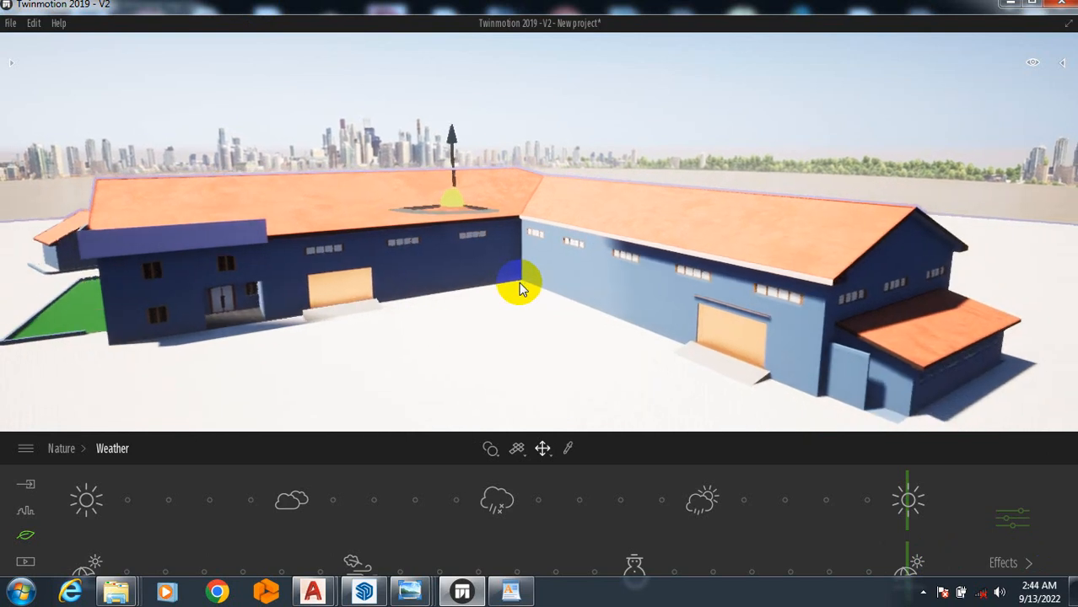
pyautogui.press('e')
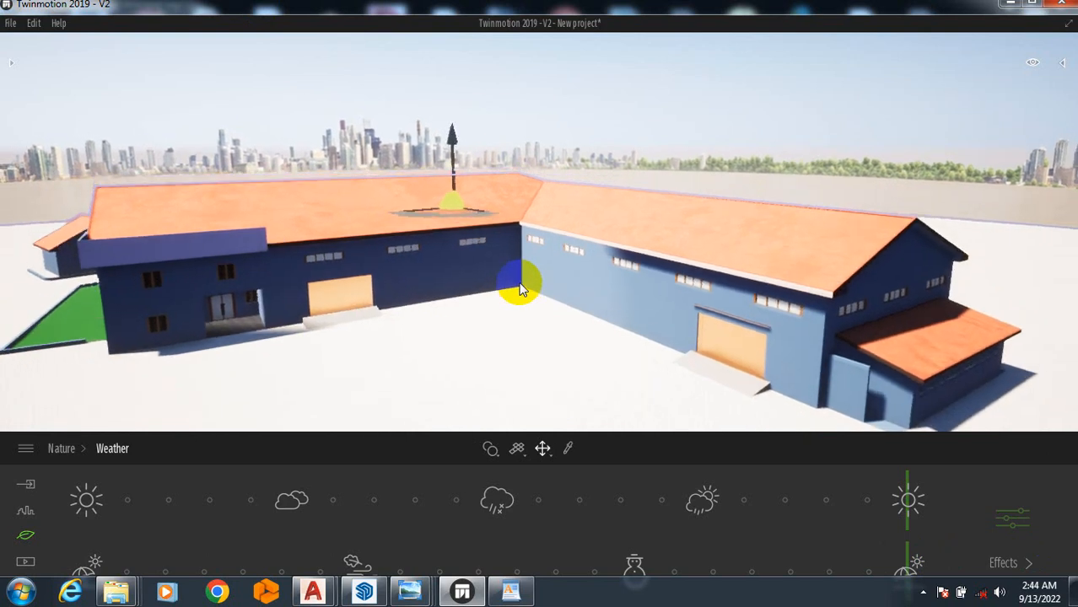
pyautogui.press('q')
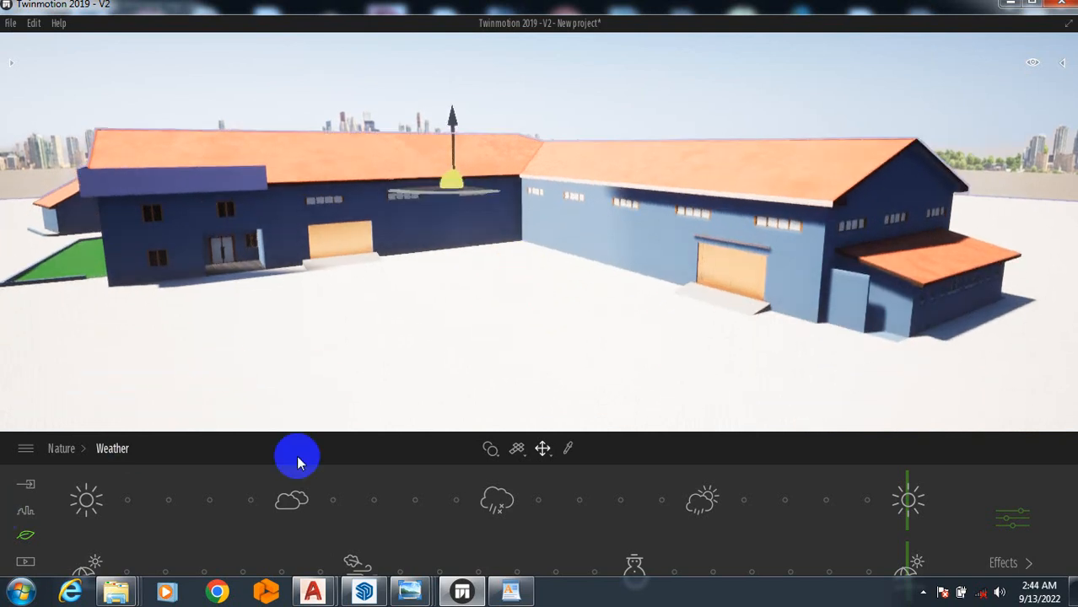
# Step: Open the Media options and maximize the program window so the whole settings area fits
pyautogui.click(24, 561)
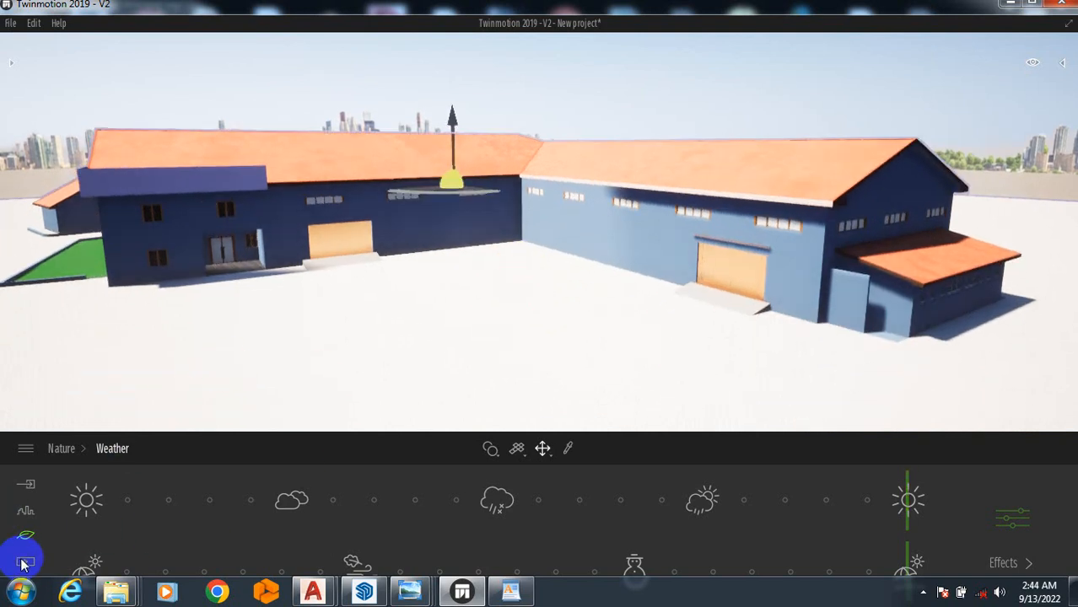
pyautogui.click(1032, 7)
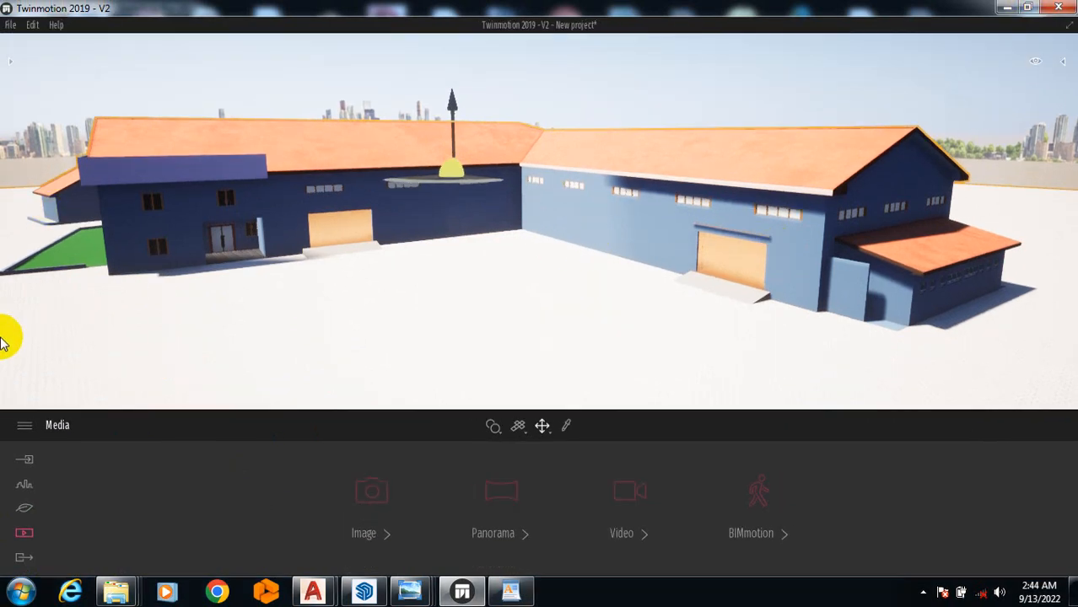
pyautogui.click(257, 506)
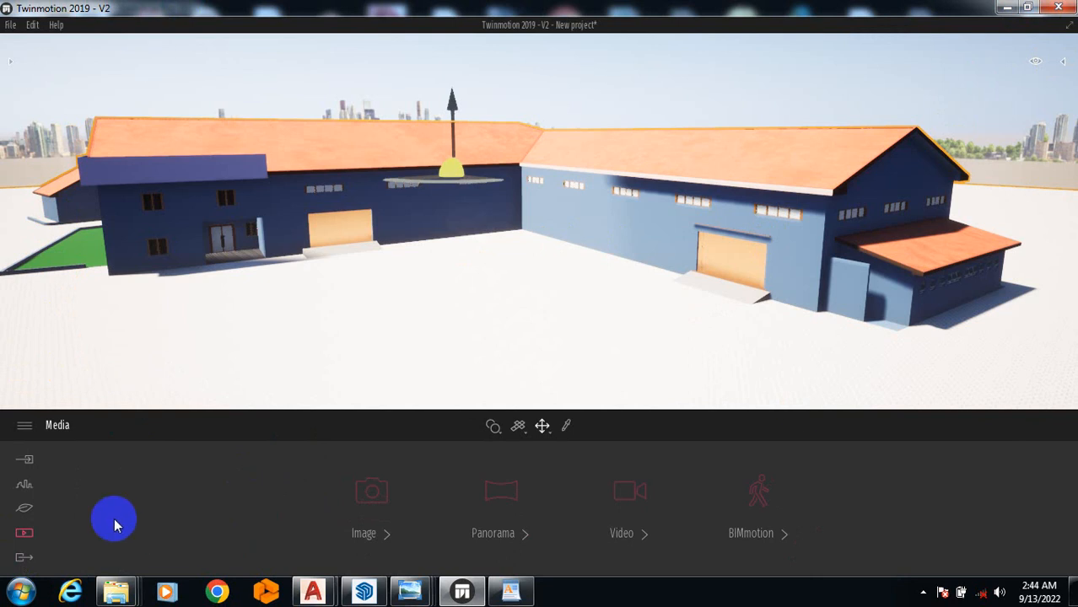
# Step: Reduce the sun intensity to 0.39 in the Nature lighting settings
pyautogui.click(24, 511)
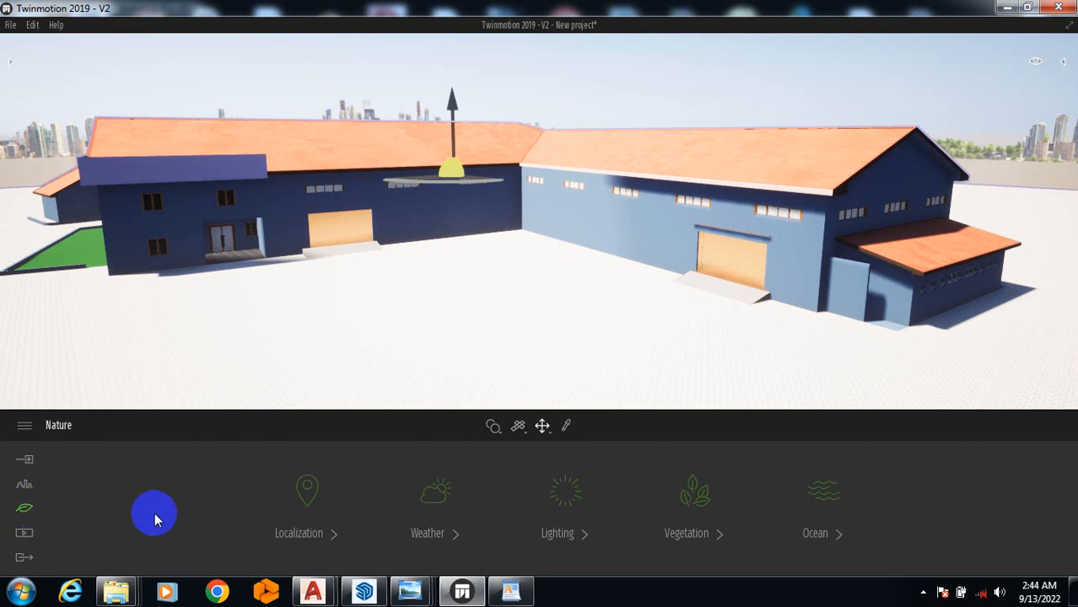
pyautogui.click(563, 502)
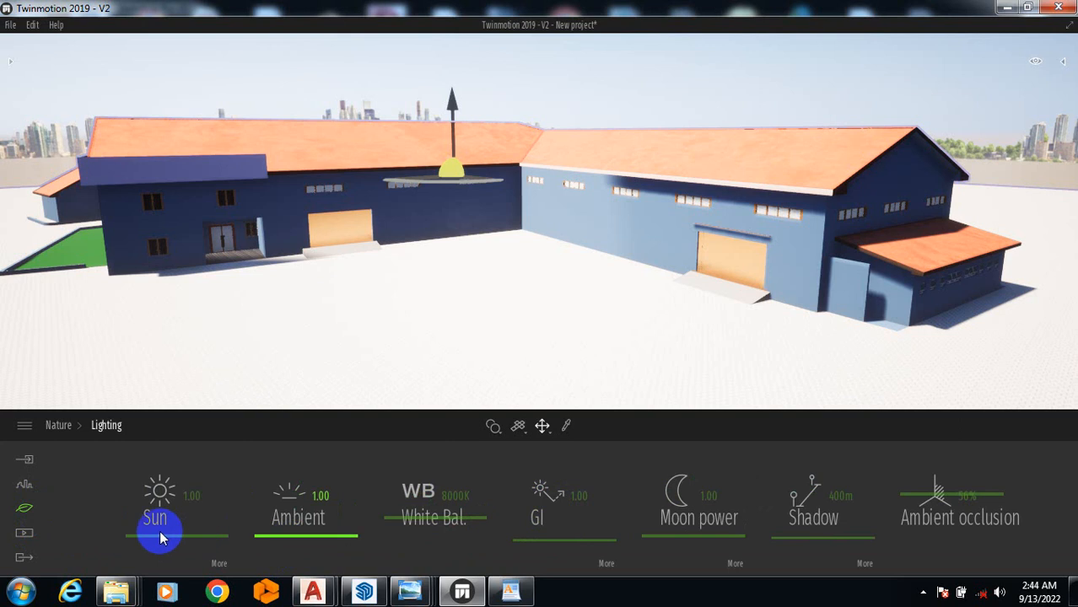
pyautogui.moveTo(156, 497); pyautogui.dragTo(177, 543)
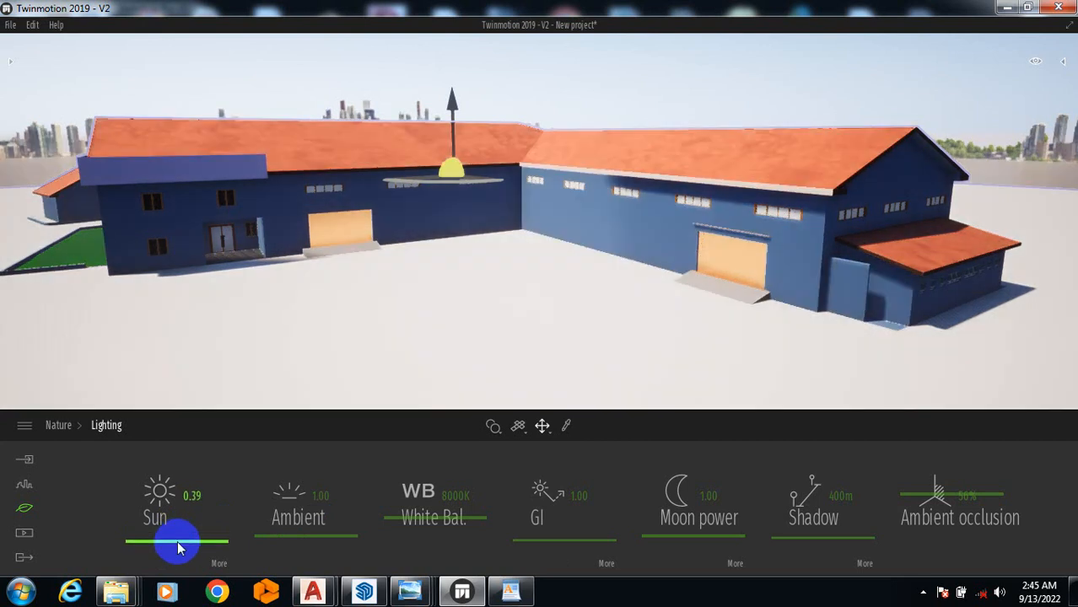
# Step: Set the ambient light to 1.52 and the white balance to 11035K
pyautogui.click(312, 516)
pyautogui.moveTo(312, 516)
pyautogui.mouseDown()
pyautogui.moveTo(312, 504)
pyautogui.moveTo(309, 534)
pyautogui.mouseUp()
pyautogui.moveTo(453, 515); pyautogui.dragTo(458, 487)
# Step: Raise the moon power to 10.00 and set the shadow distance to 2414 m
pyautogui.click(713, 541)
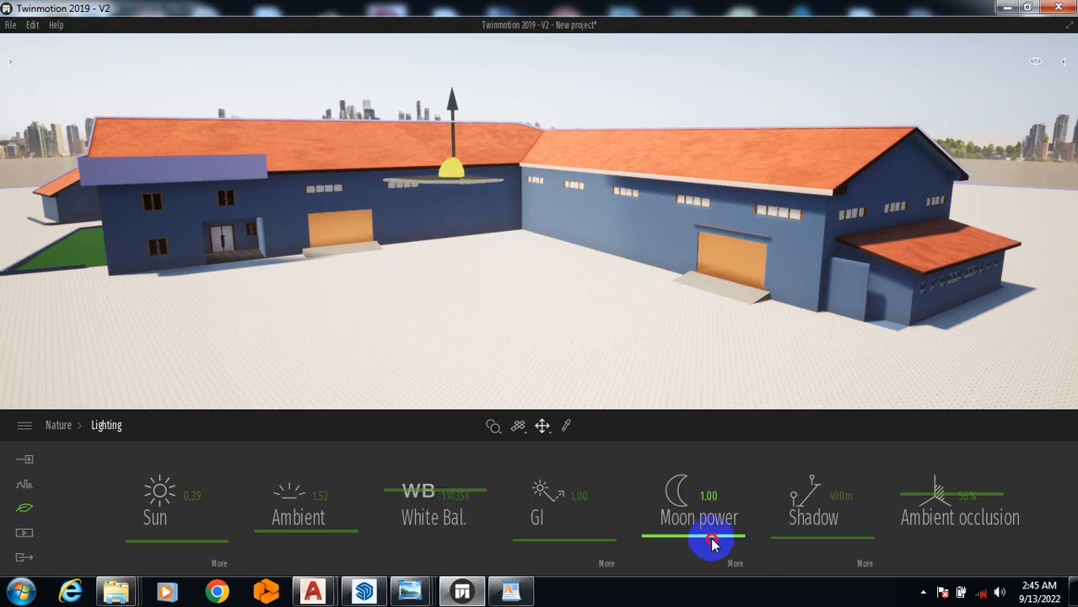
pyautogui.moveTo(713, 541); pyautogui.dragTo(723, 421)
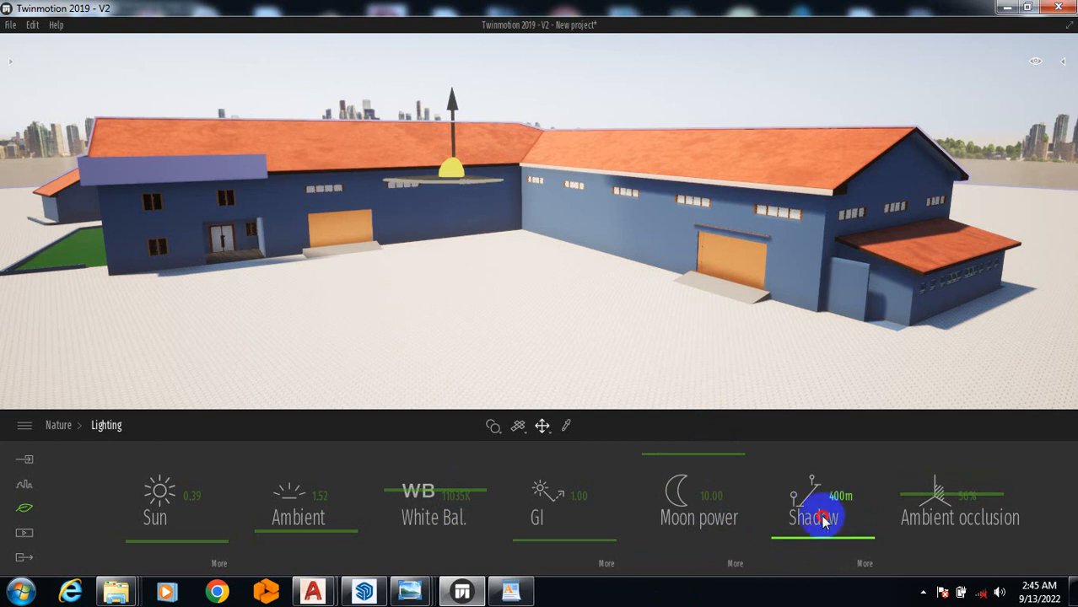
pyautogui.moveTo(822, 520); pyautogui.dragTo(830, 422)
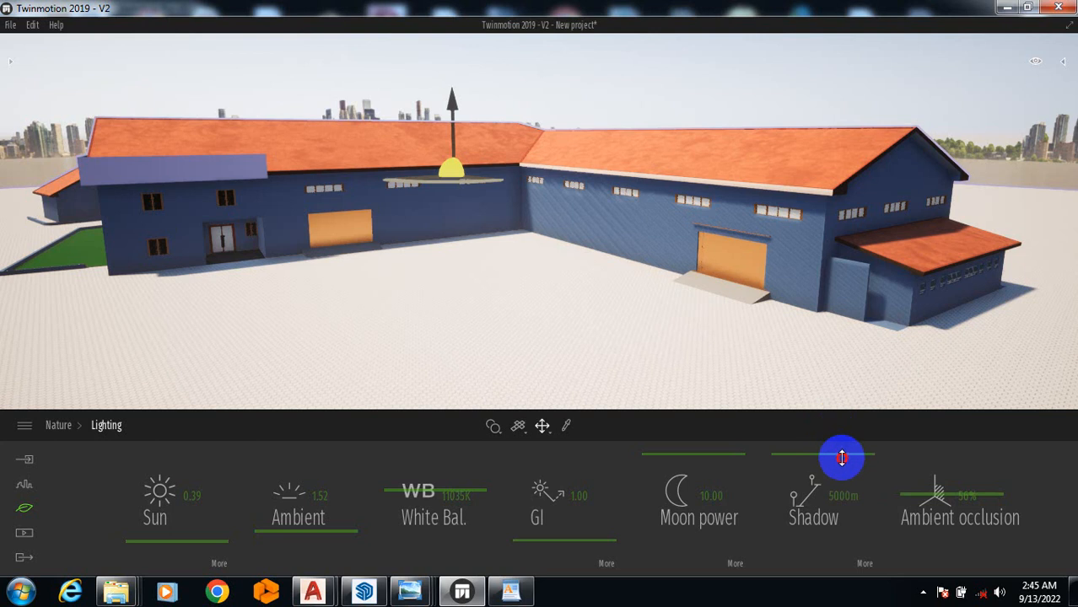
pyautogui.moveTo(832, 496); pyautogui.dragTo(823, 517)
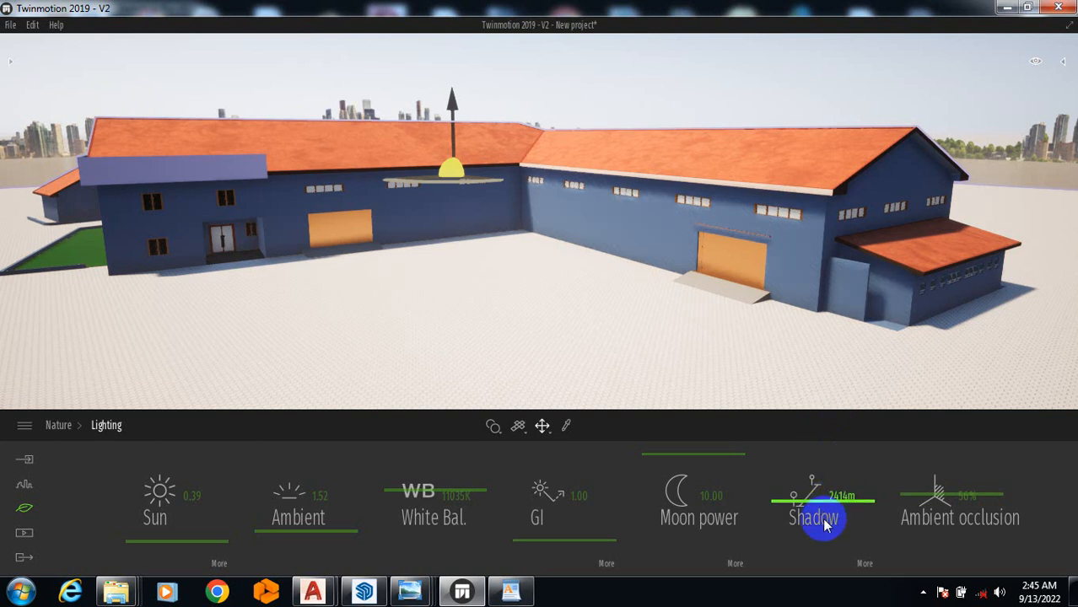
# Step: Return to the Nature weather settings and change the weather from clear sun to just before the cloudy stage
pyautogui.click(26, 531)
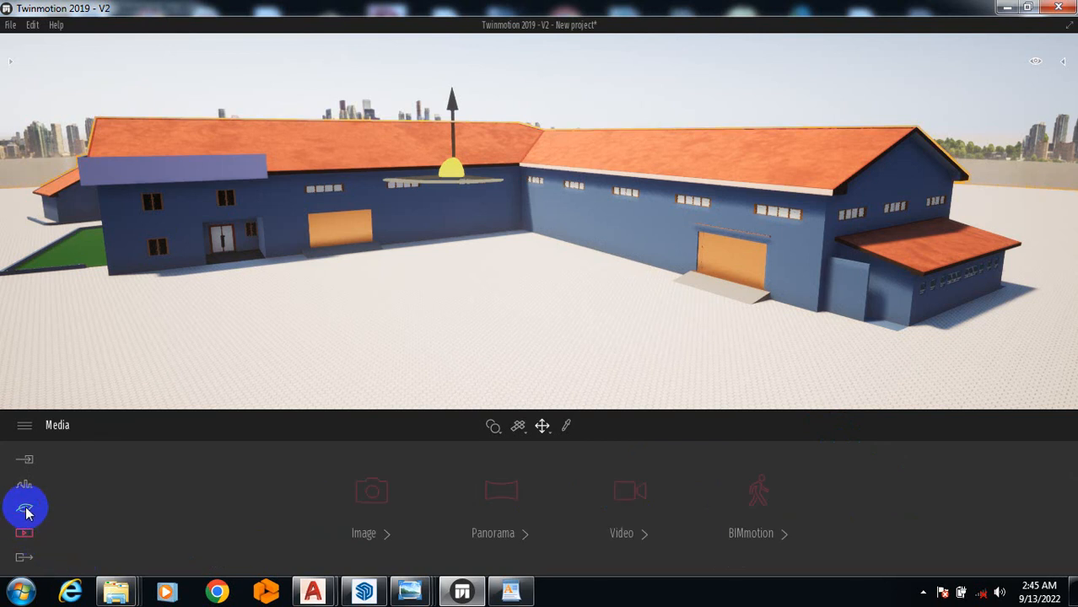
pyautogui.click(23, 511)
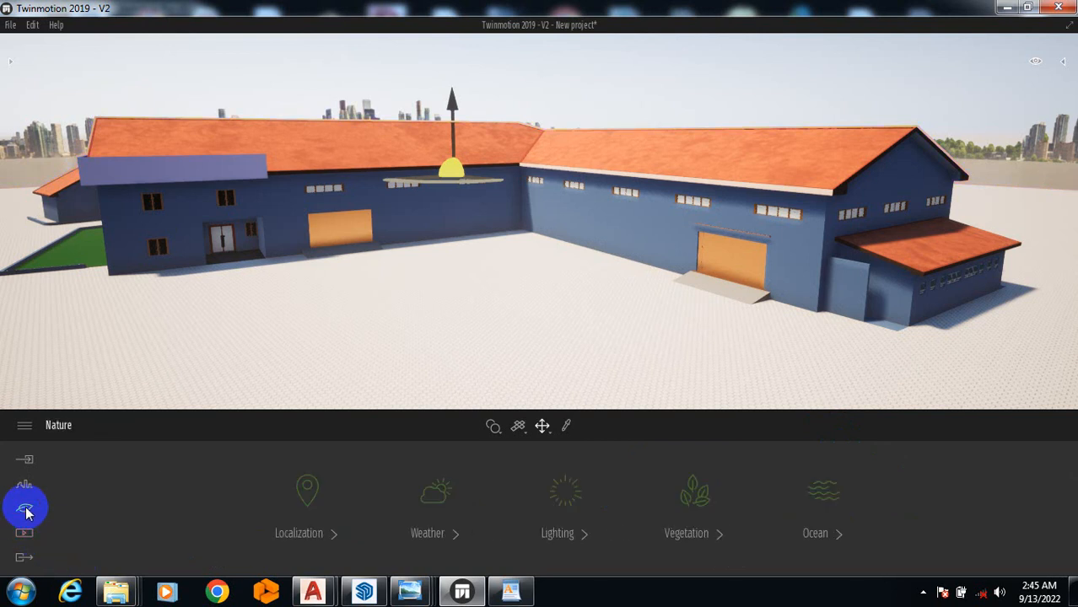
pyautogui.click(441, 519)
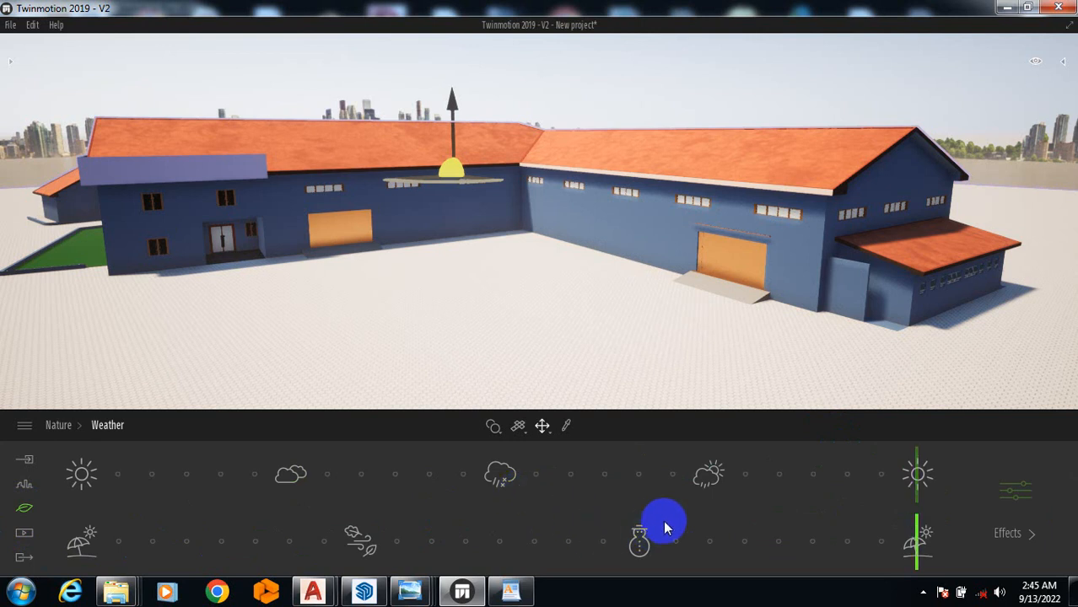
pyautogui.moveTo(914, 485); pyautogui.dragTo(272, 485)
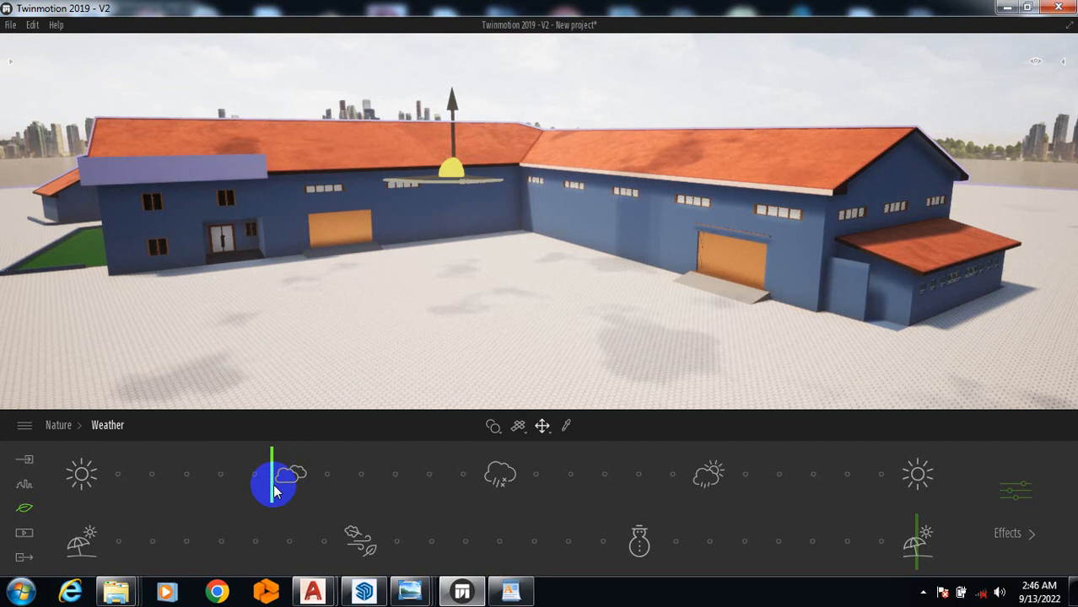
# Step: Create a media image from the current view of the warehouse courtyard
pyautogui.click(24, 534)
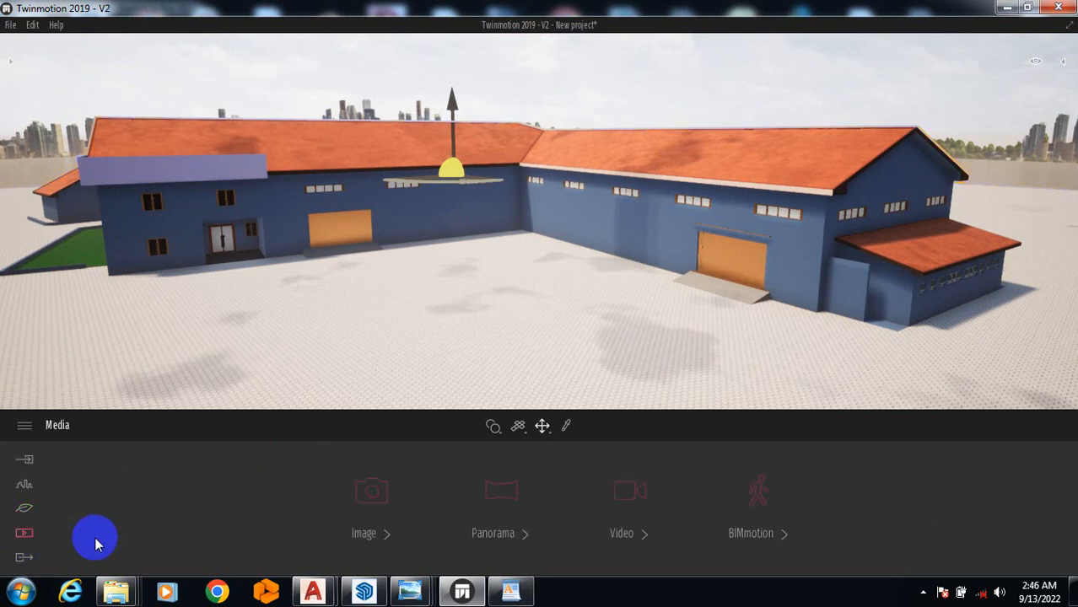
pyautogui.click(362, 495)
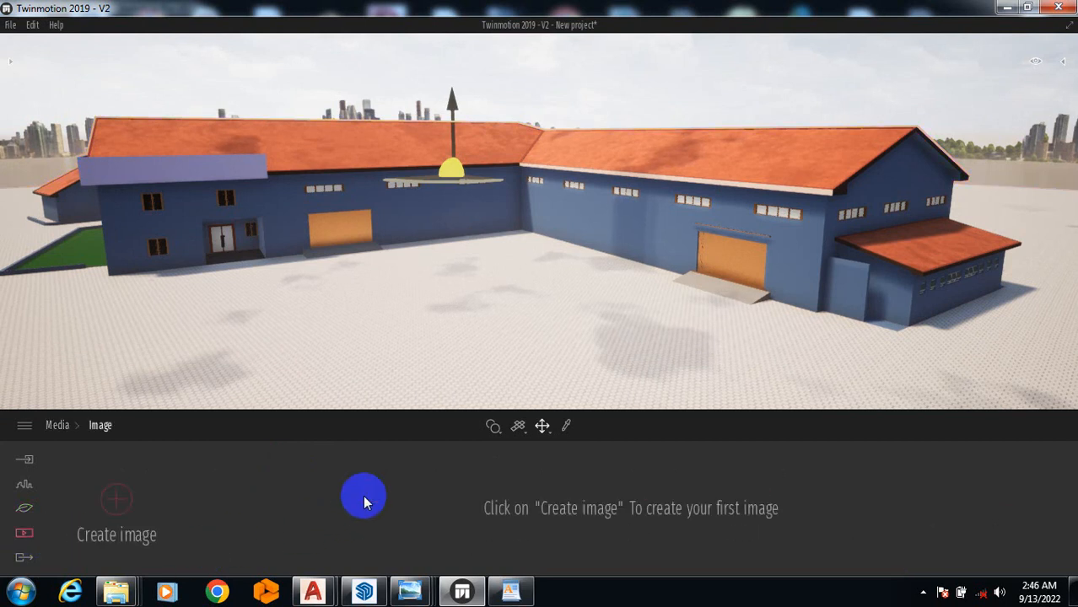
pyautogui.click(117, 508)
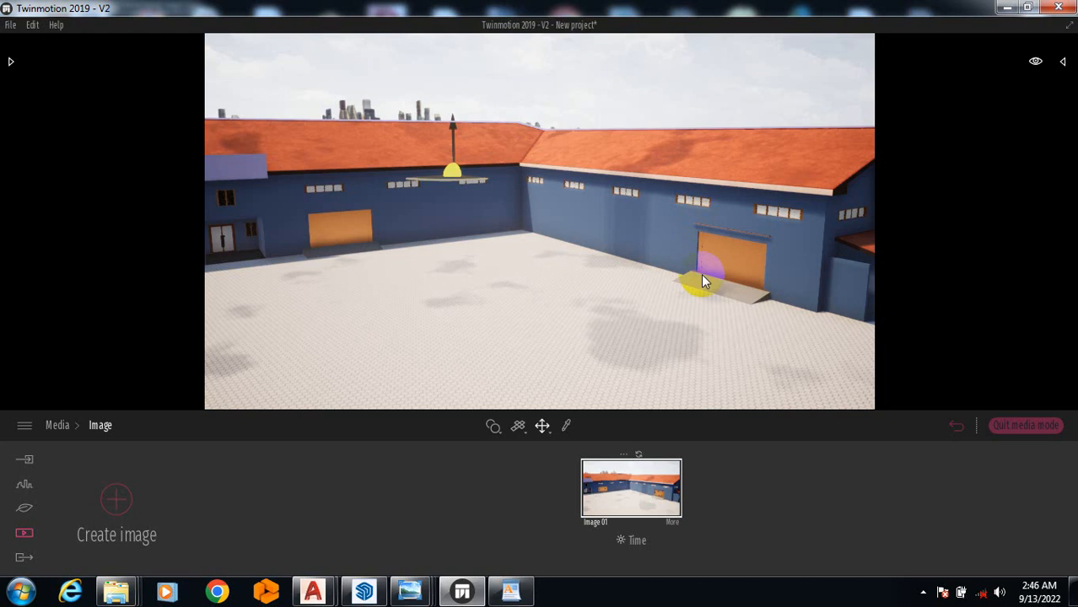
# Step: Examine the warehouse's gable end, lean-to and courtyard from several camera angles inside the image frame
pyautogui.press('Right')
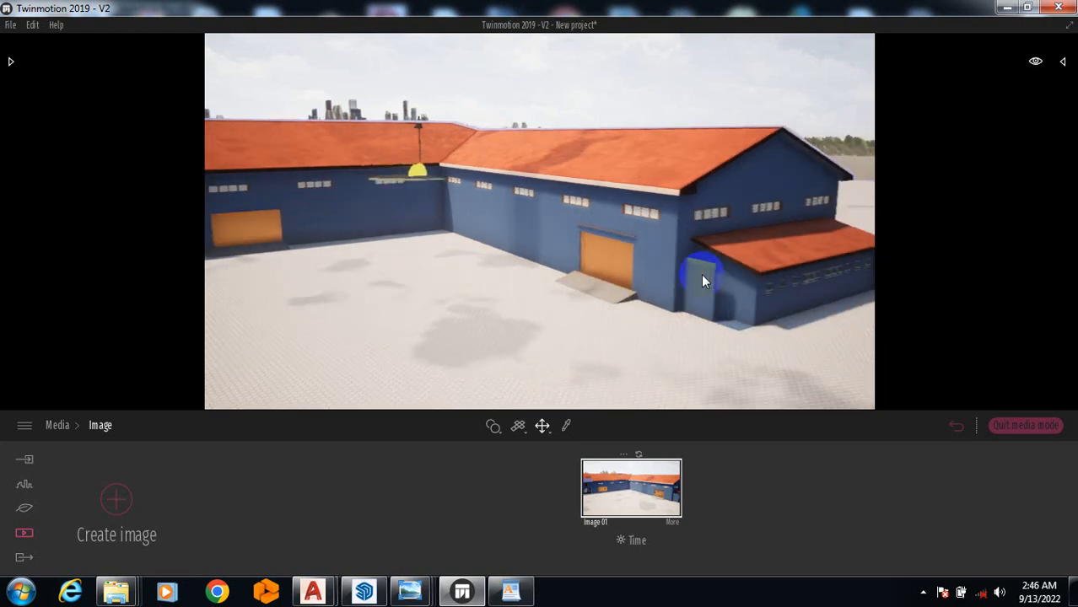
pyautogui.click(721, 263)
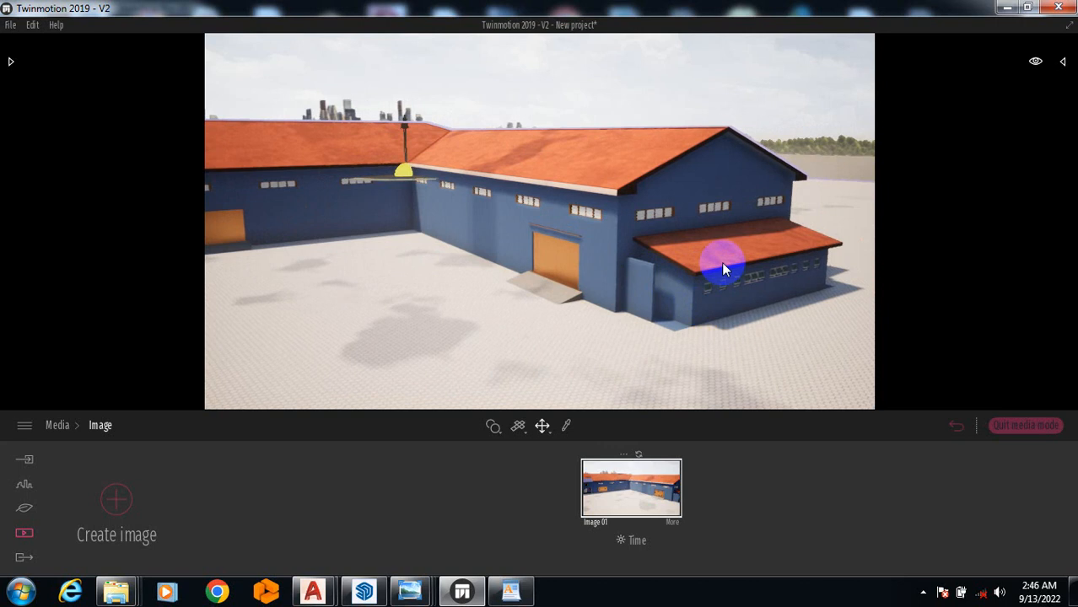
pyautogui.moveTo(732, 206); pyautogui.dragTo(738, 226)
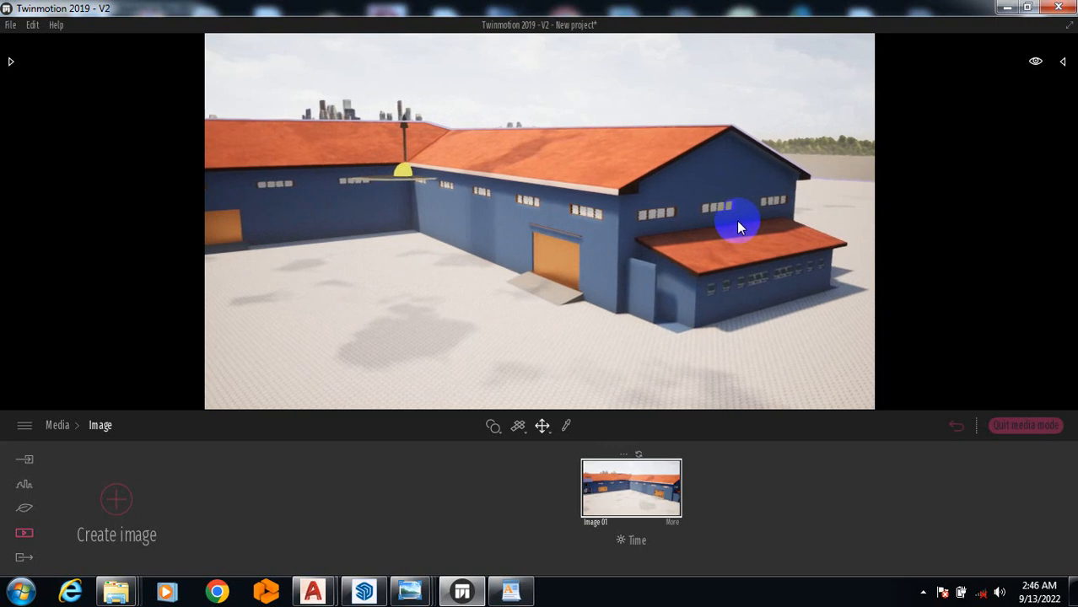
pyautogui.scroll(3, 736, 222)
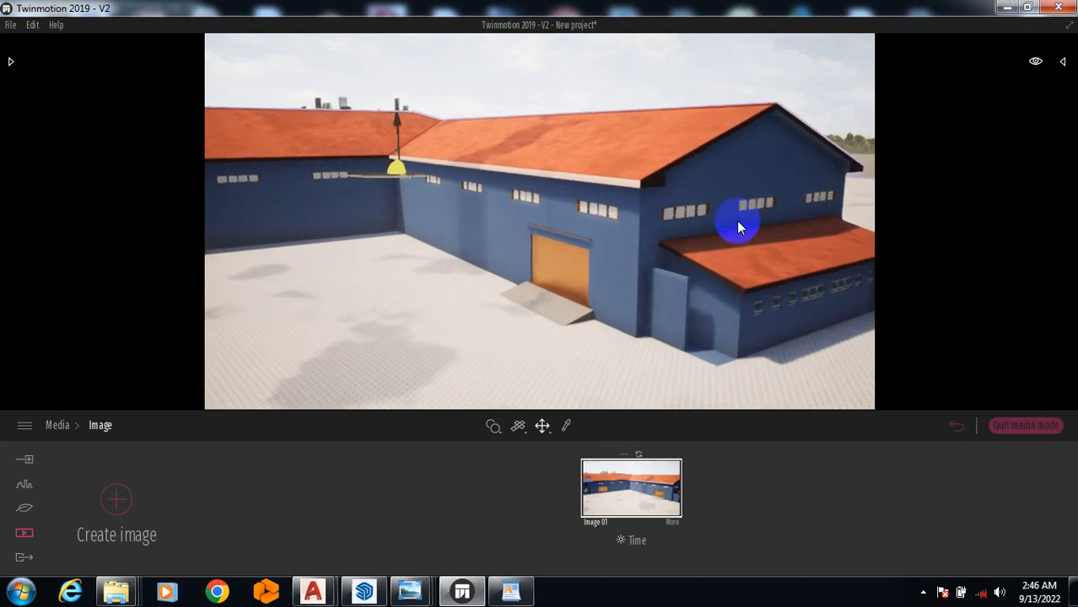
pyautogui.moveTo(738, 226); pyautogui.dragTo(733, 303)
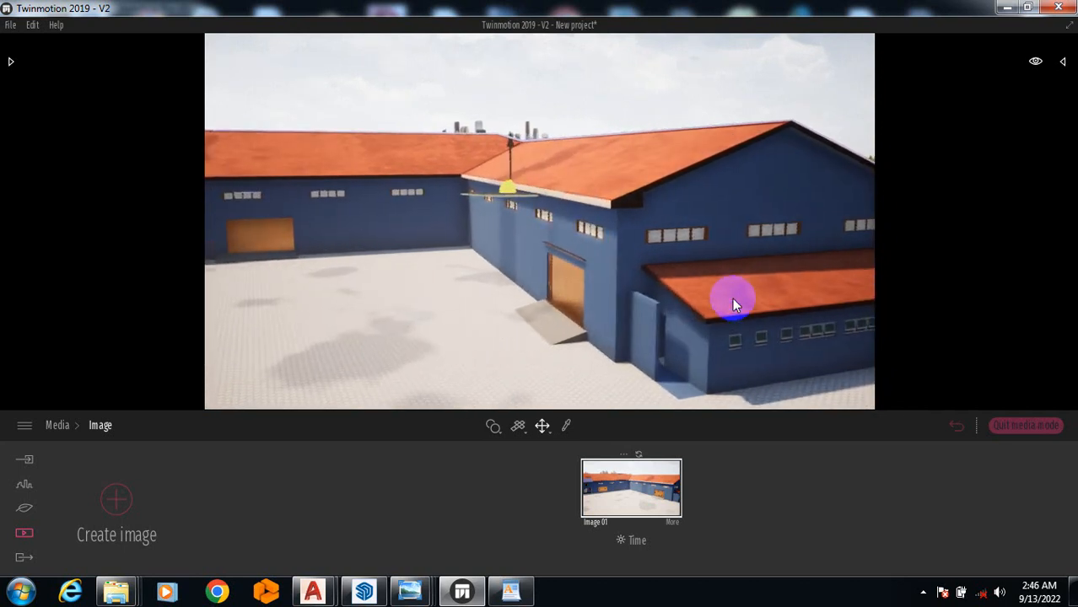
pyautogui.press('q')
pyautogui.press('q')
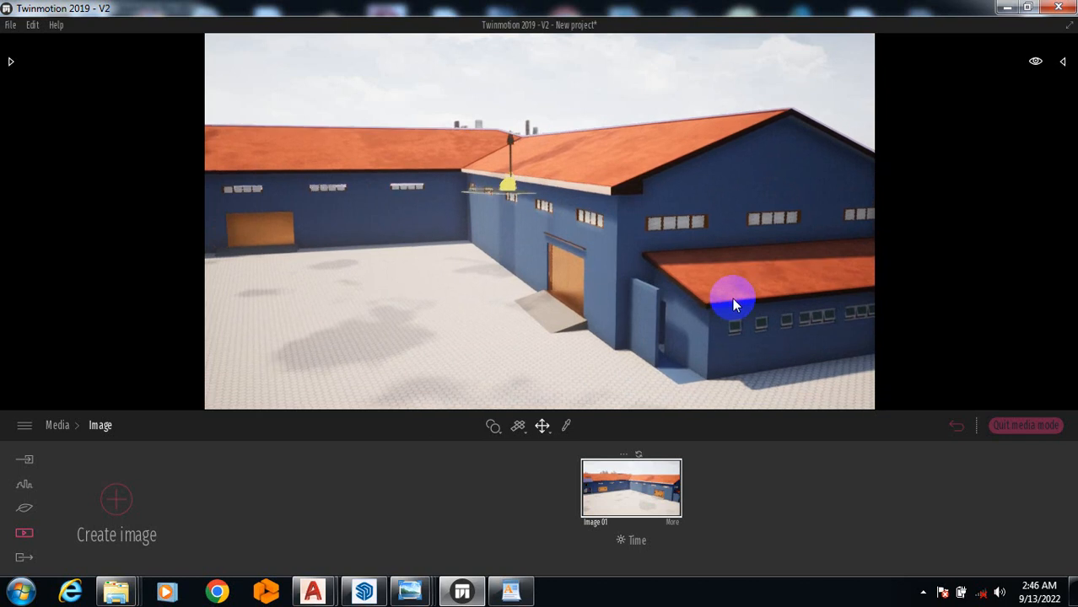
pyautogui.moveTo(733, 302); pyautogui.dragTo(733, 302)
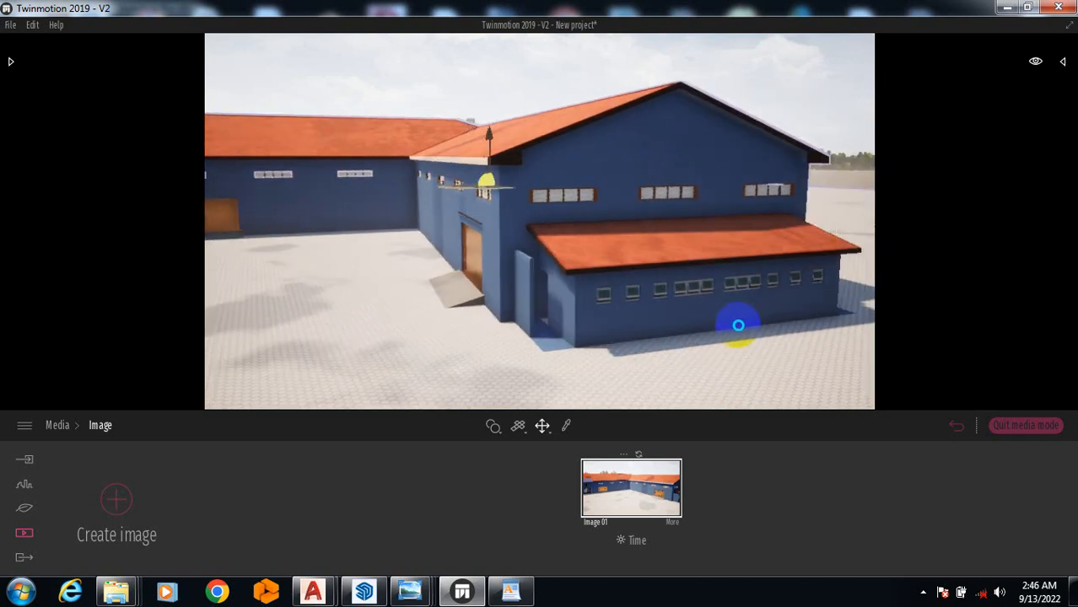
pyautogui.moveTo(742, 326); pyautogui.dragTo(742, 328, button='right')
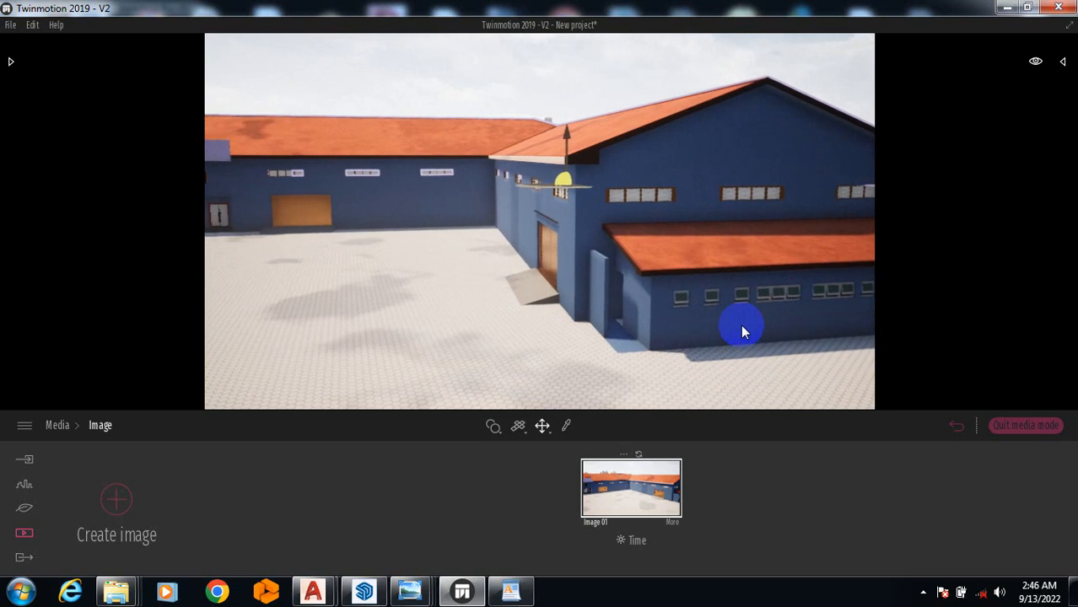
pyautogui.press('d')
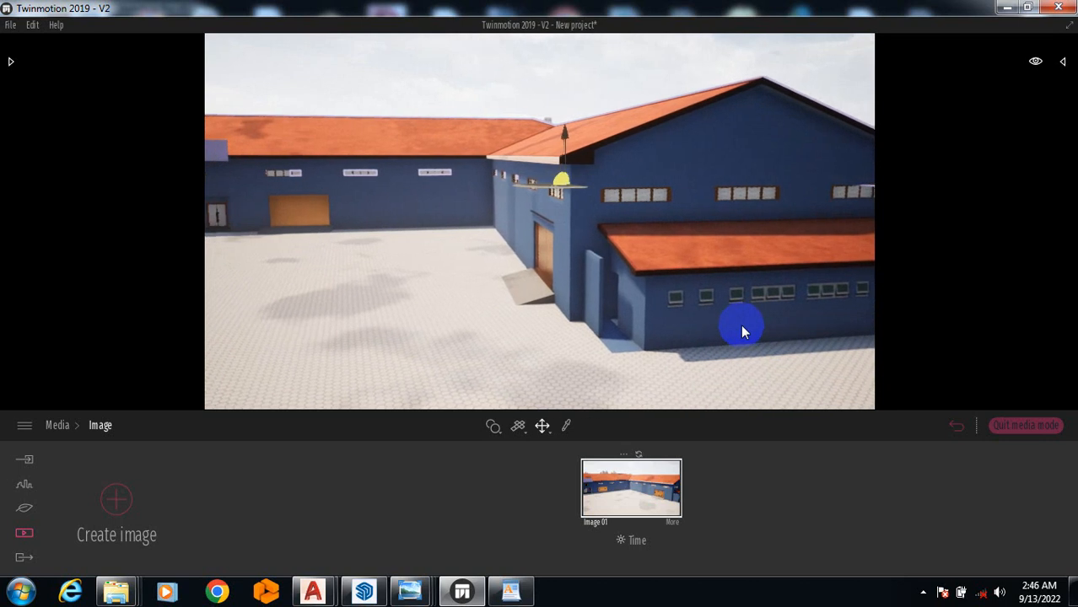
pyautogui.press('a')
pyautogui.press('a')
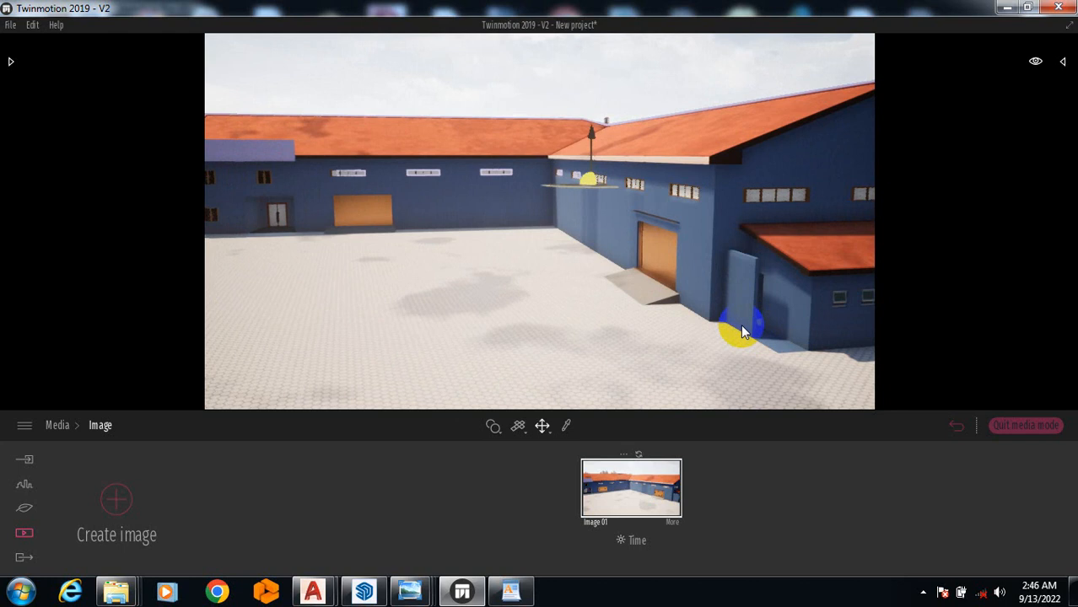
pyautogui.press('d')
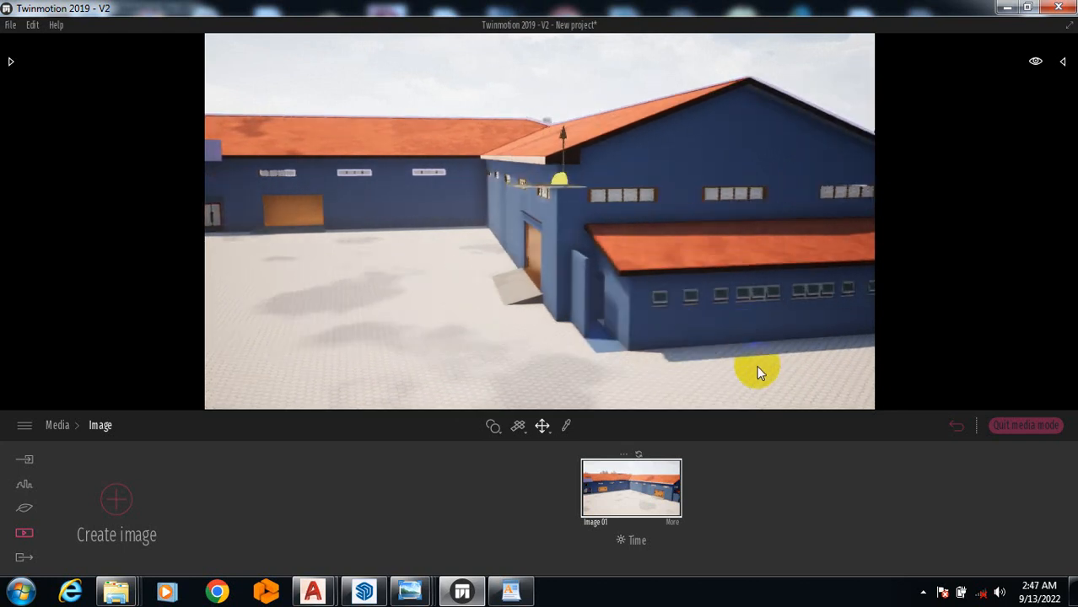
pyautogui.press('a')
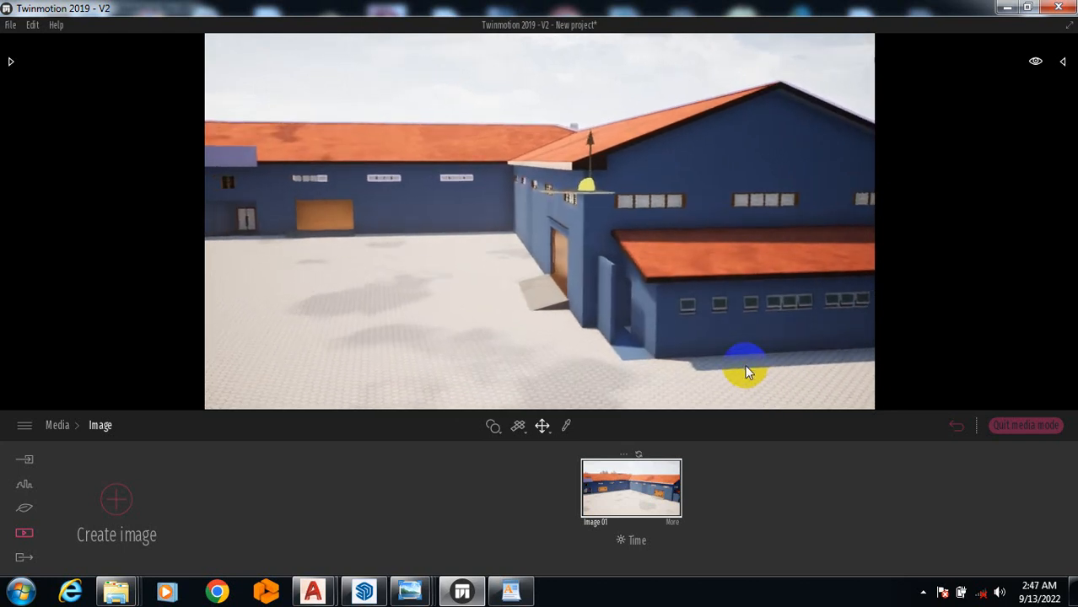
pyautogui.press('d')
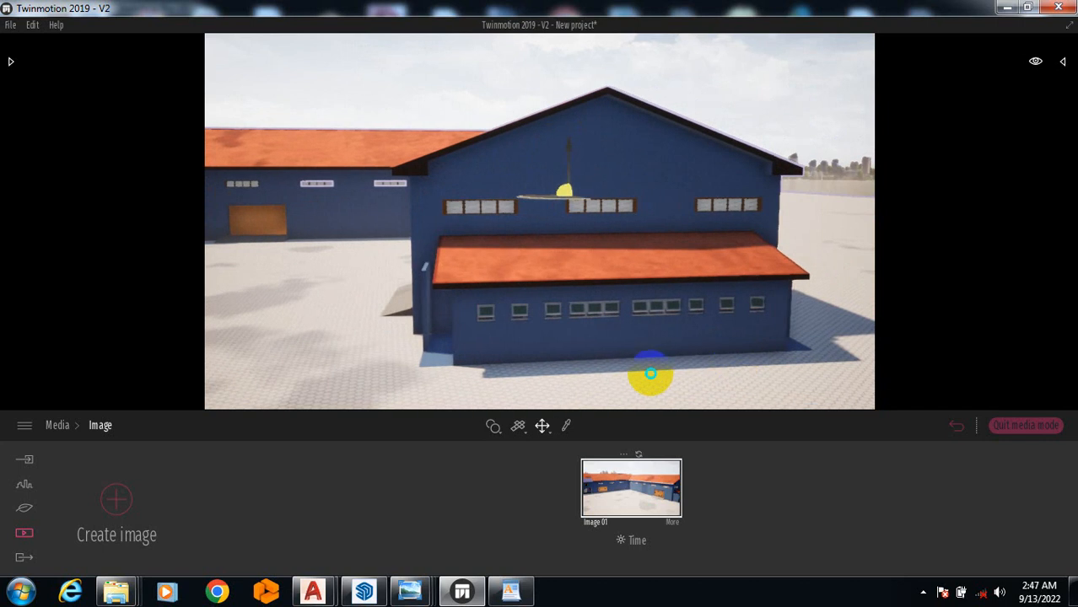
pyautogui.moveTo(650, 372); pyautogui.dragTo(643, 373, button='right')
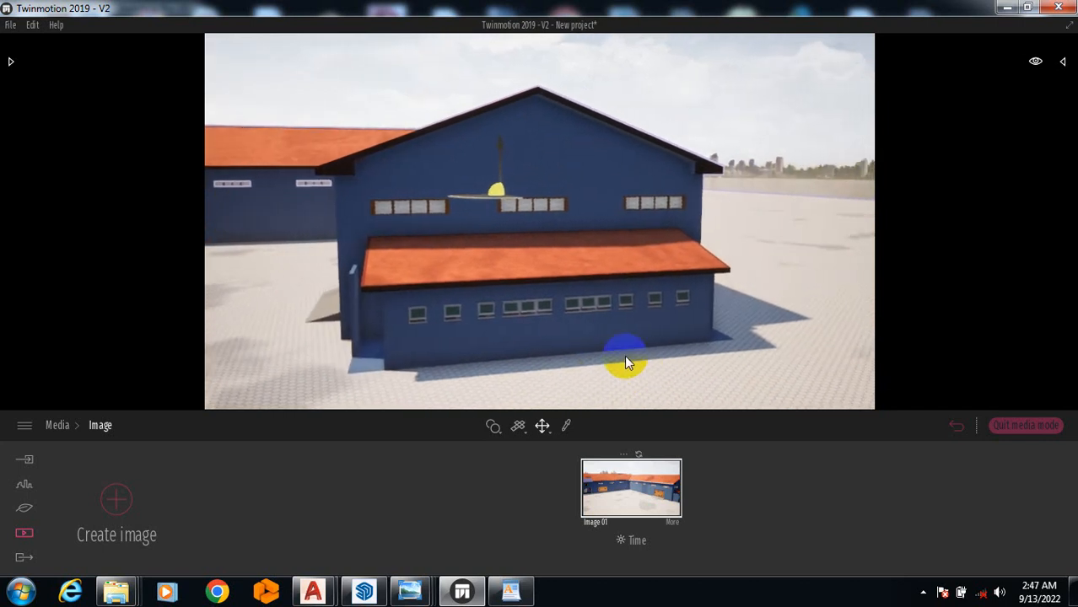
pyautogui.press('a')
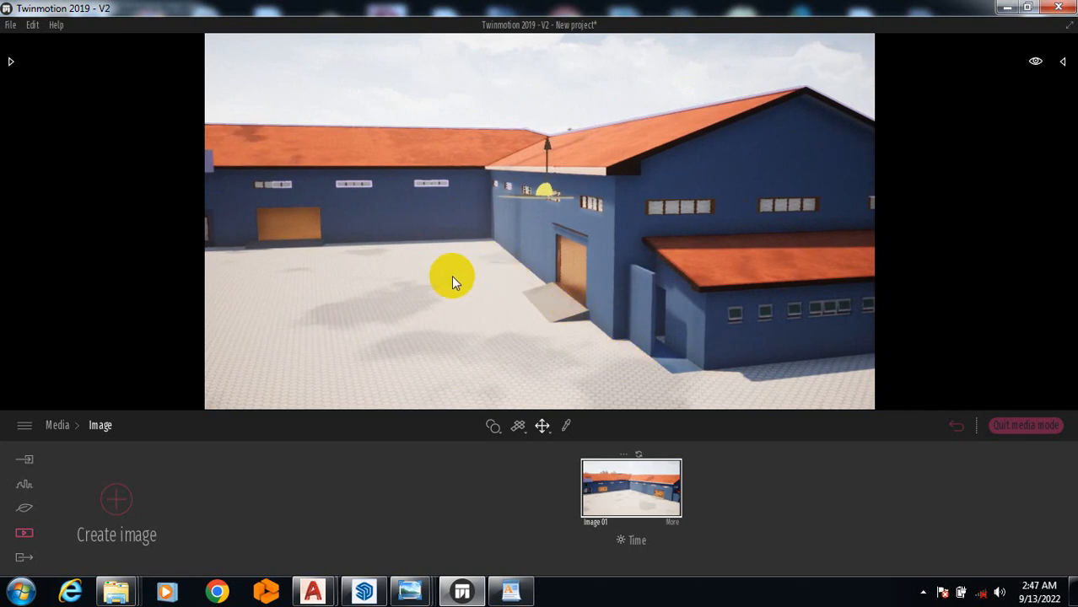
pyautogui.press('Left')
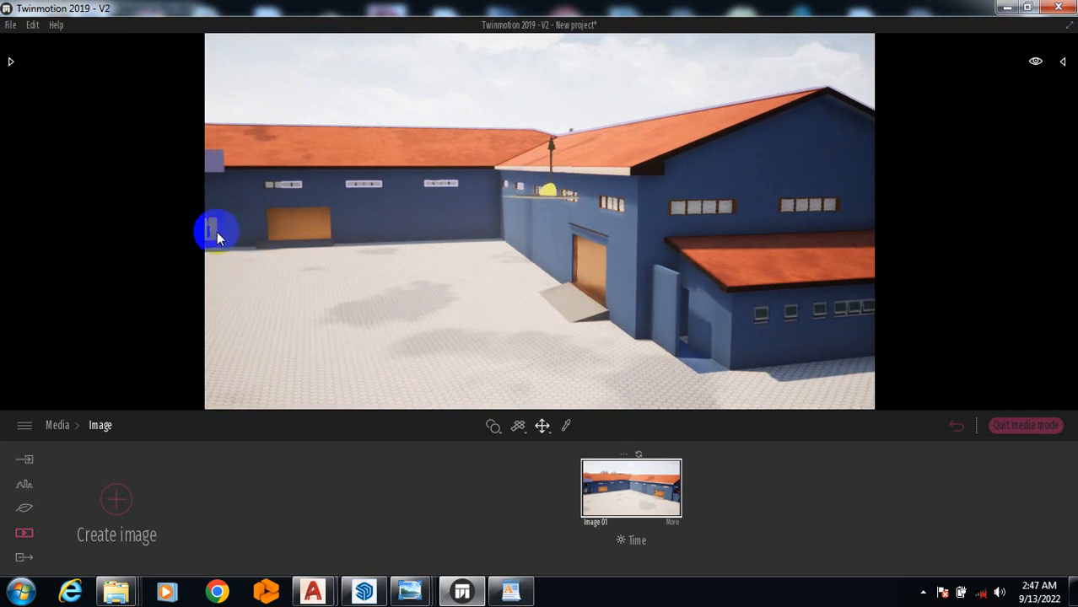
pyautogui.press('Left')
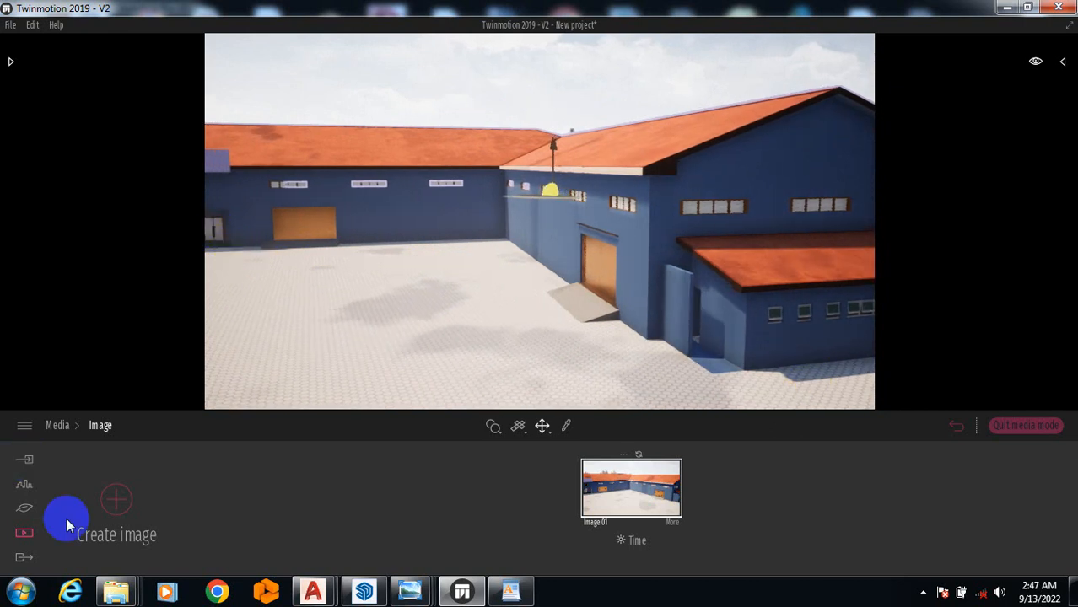
# Step: Export Image 01 to the 5bedr duplex folder in Documents
pyautogui.click(24, 559)
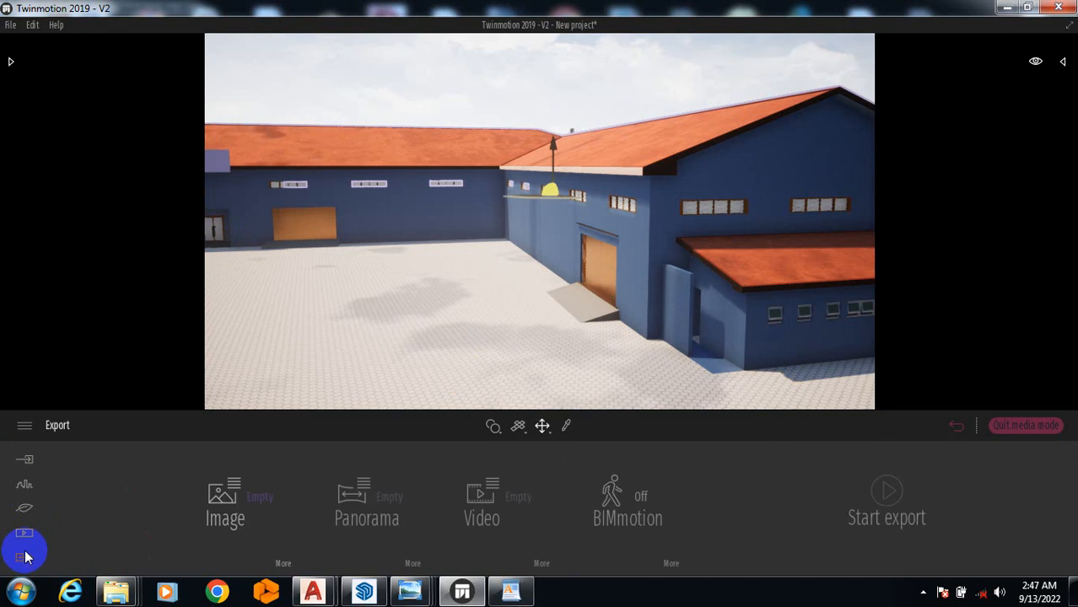
pyautogui.click(219, 497)
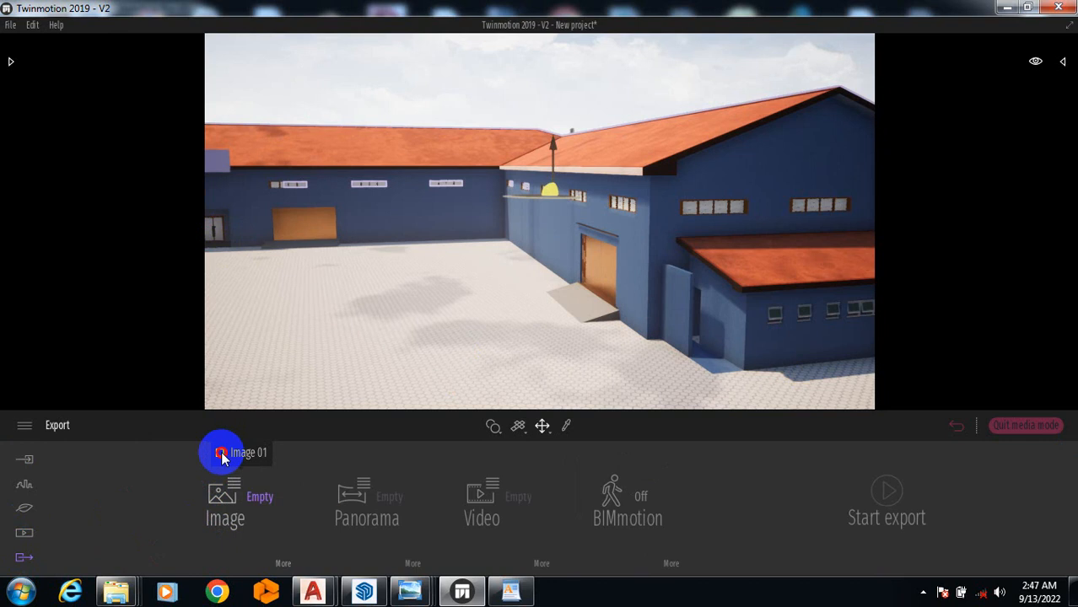
pyautogui.click(220, 454)
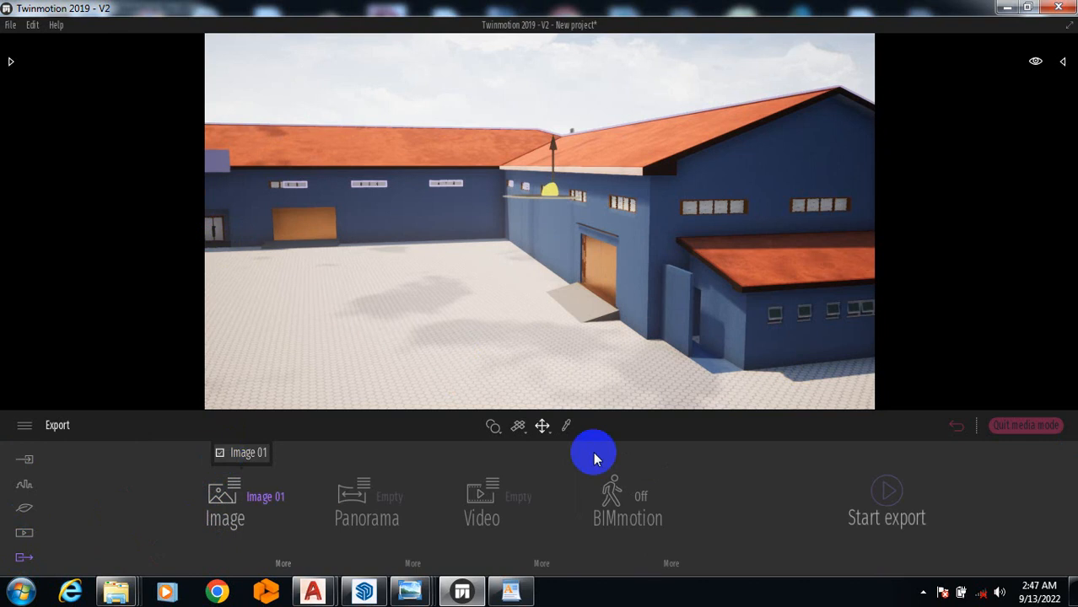
pyautogui.click(901, 500)
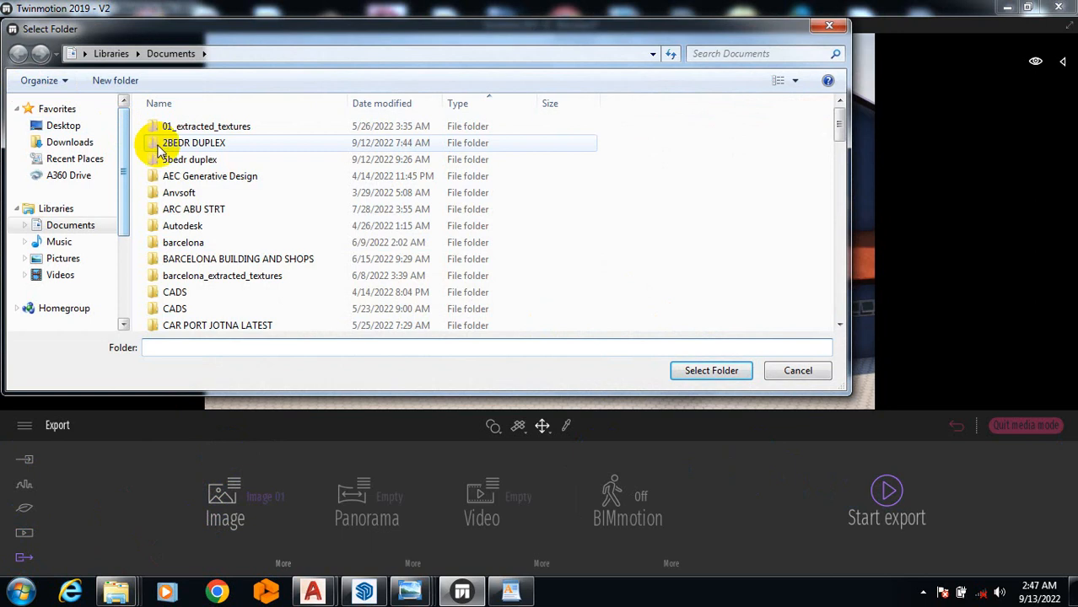
pyautogui.click(174, 160)
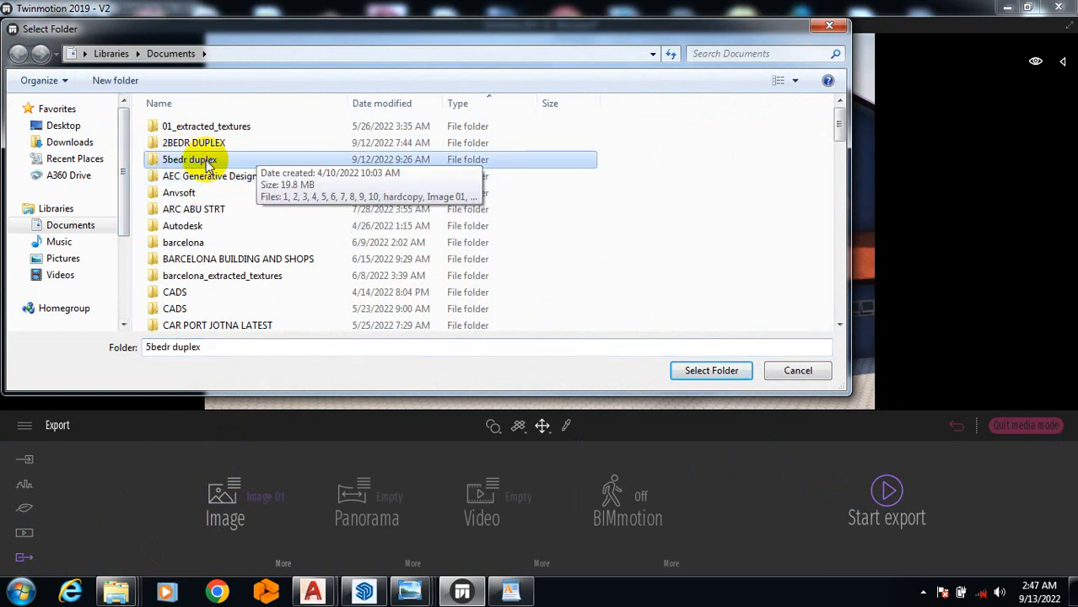
pyautogui.click(724, 372)
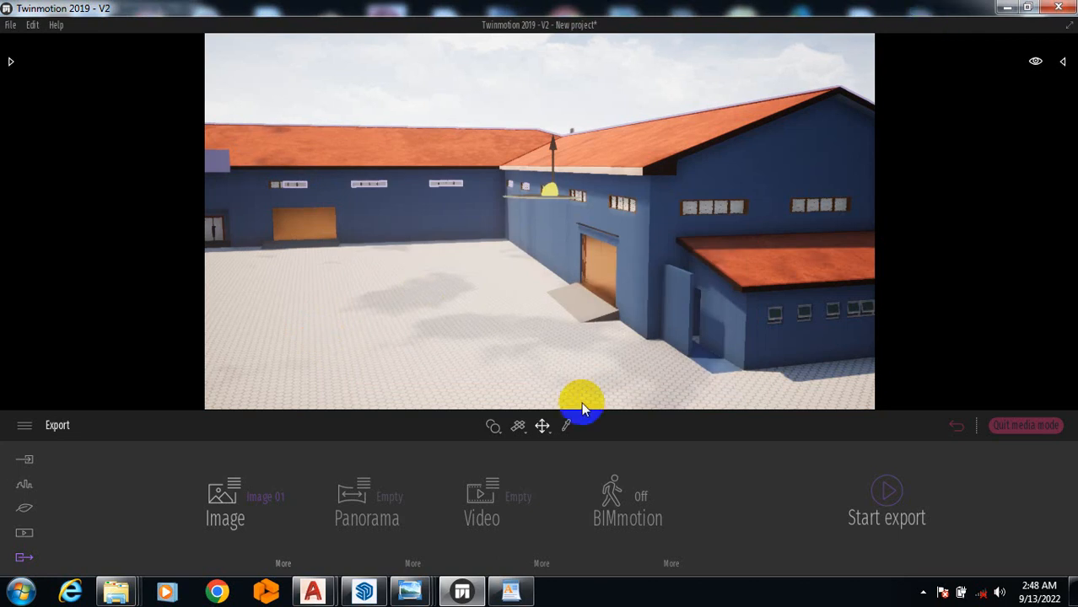
# Step: Switch to Windows Explorer and open the exported Image 01_000 from the 5bedr duplex folder in Documents for viewing
pyautogui.click(22, 588)
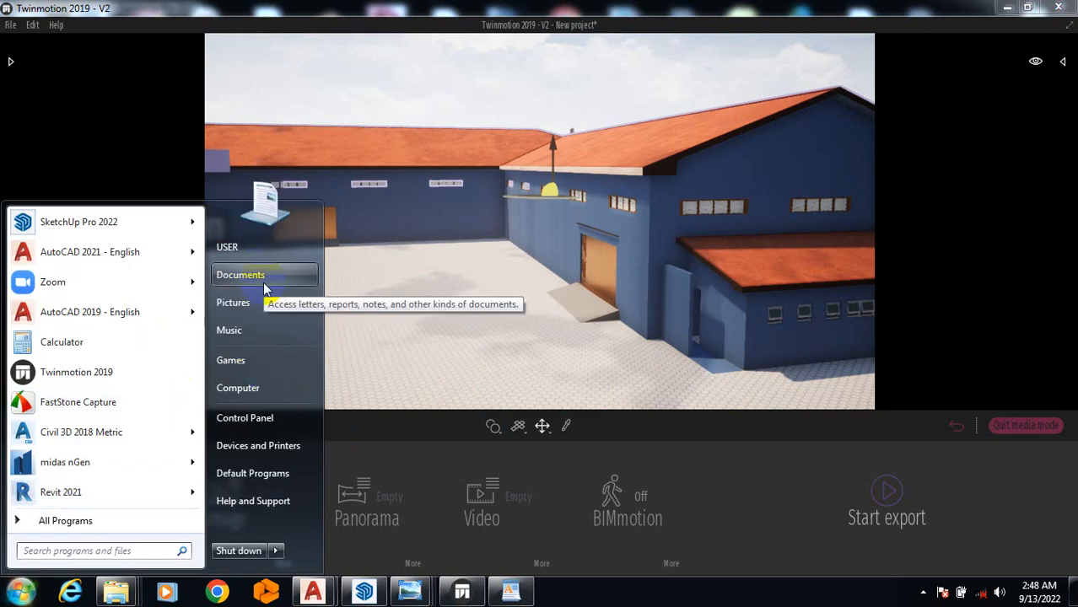
pyautogui.click(264, 276)
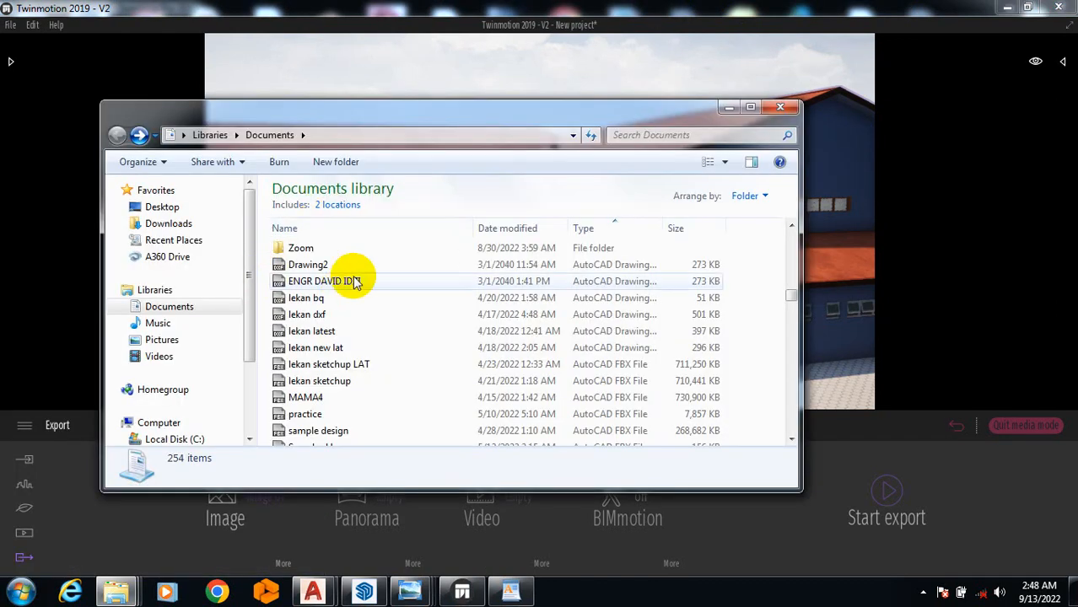
pyautogui.scroll(20, 354, 282)
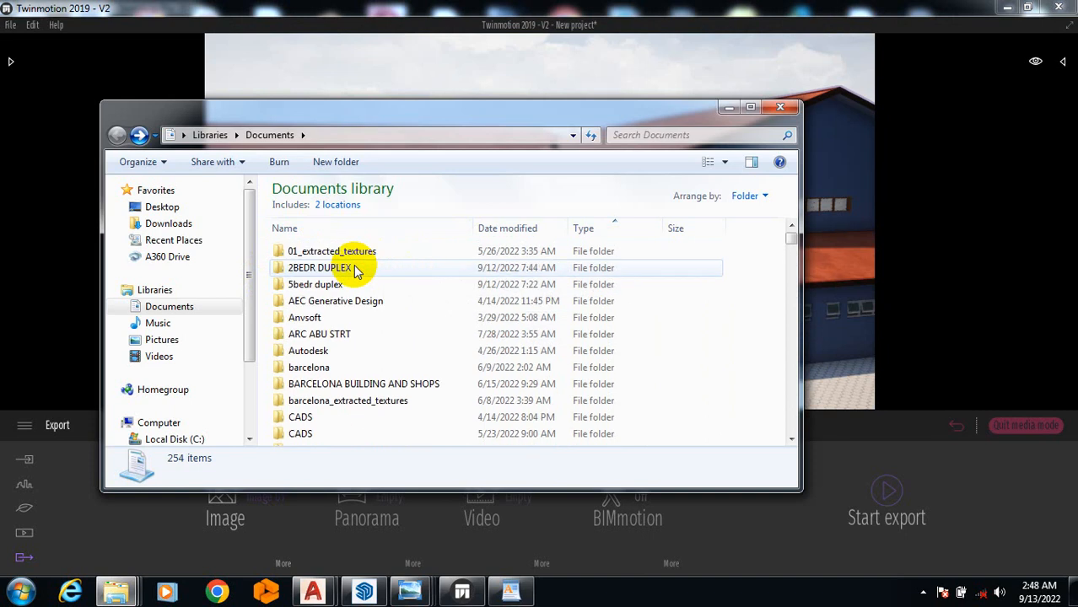
pyautogui.doubleClick(359, 284)
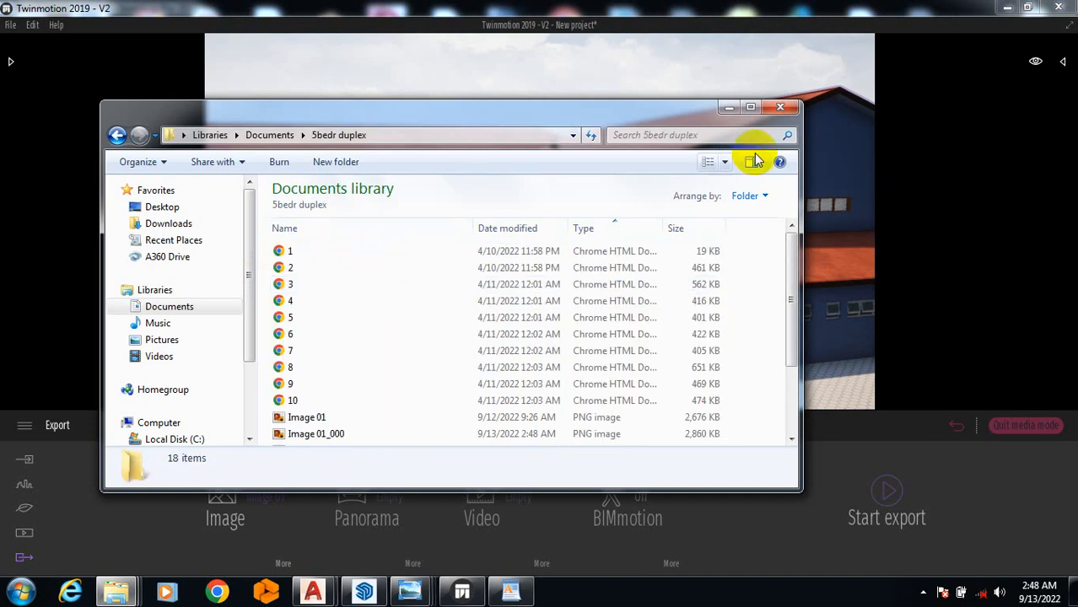
pyautogui.scroll(-2, 553, 332)
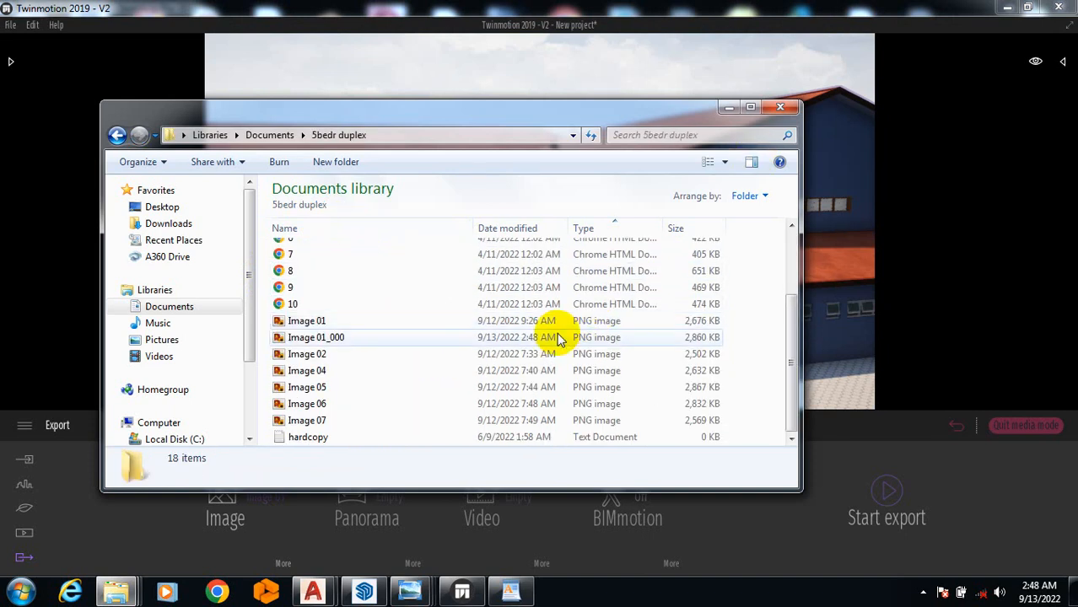
pyautogui.doubleClick(371, 339)
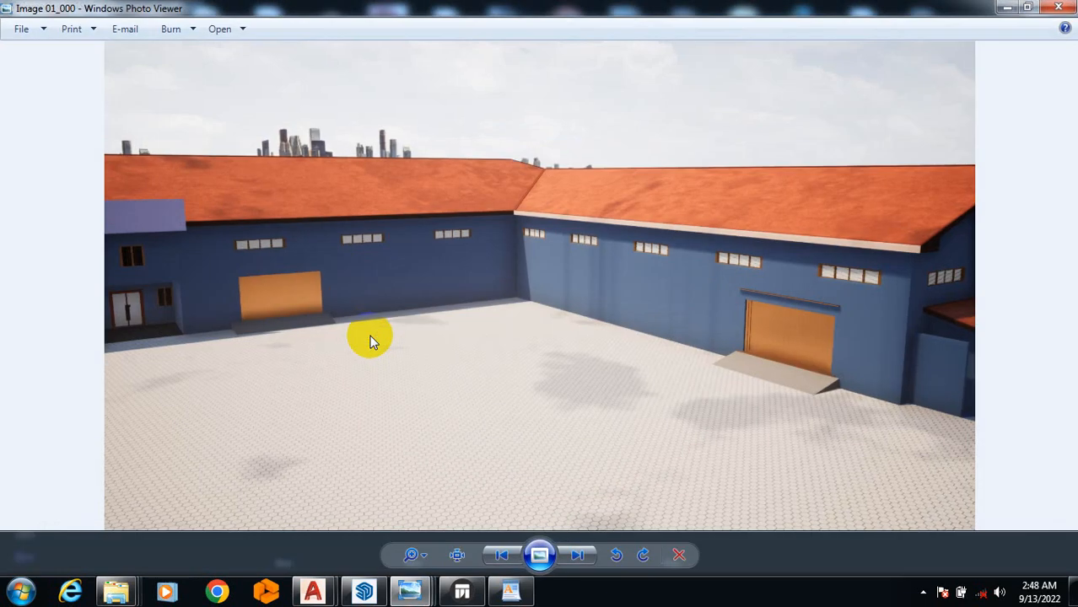